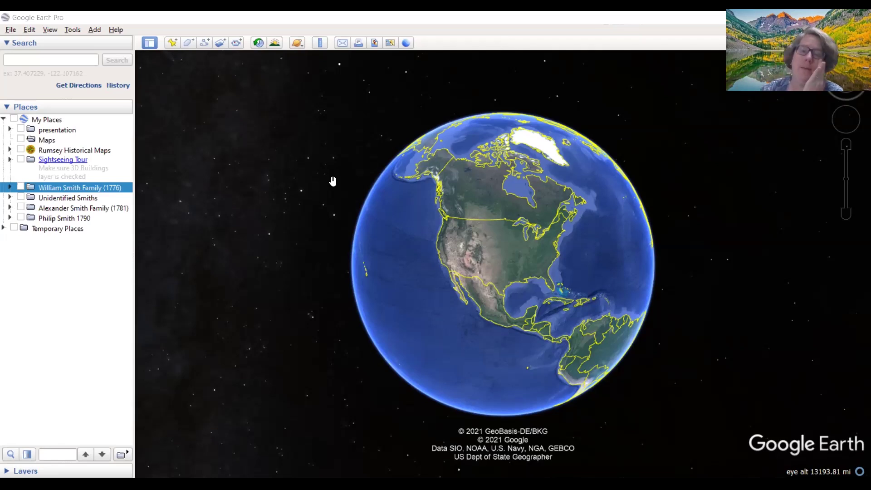
- Examine the western Oklahoma farmland north of Sayre up close, starting from the full globe view
scroll(332, 181, up, 2)
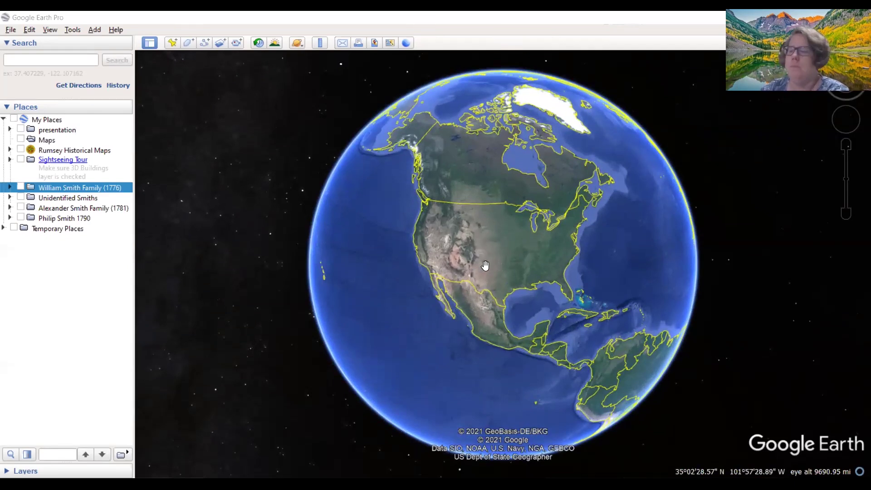
scroll(485, 265, up, 2)
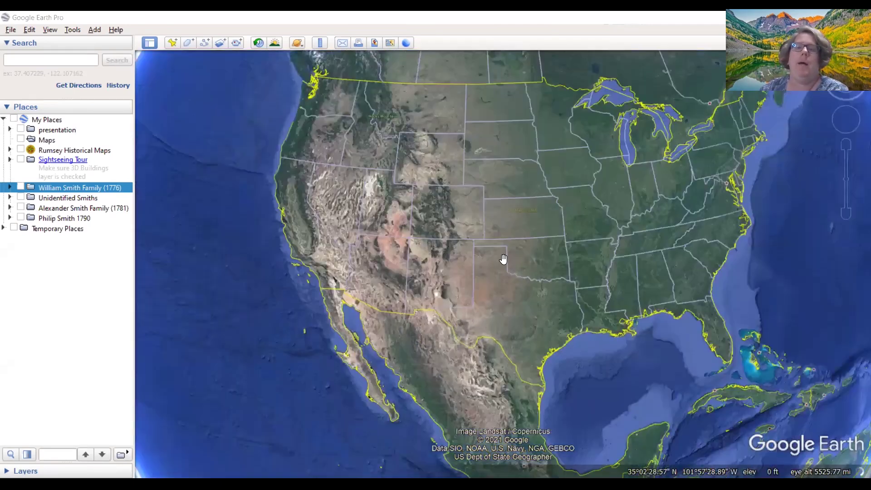
drag(503, 259, 437, 143)
scroll(437, 142, up, 4)
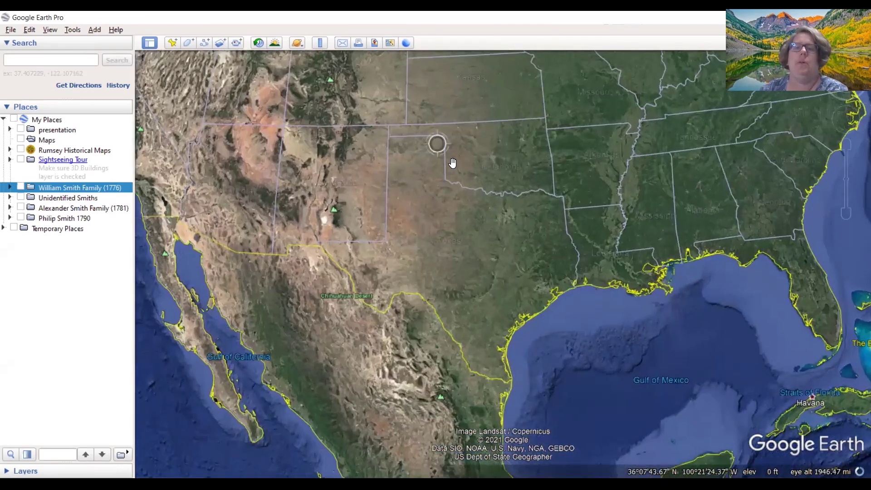
scroll(468, 184, up, 4)
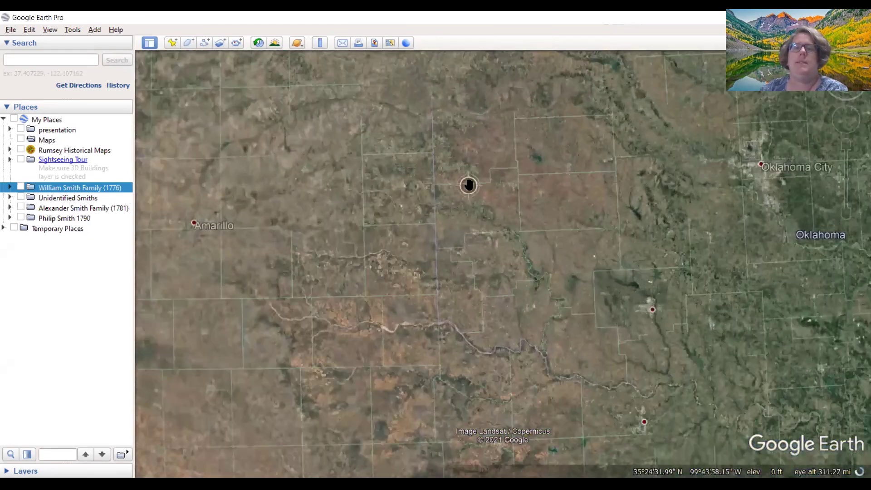
scroll(468, 185, up, 4)
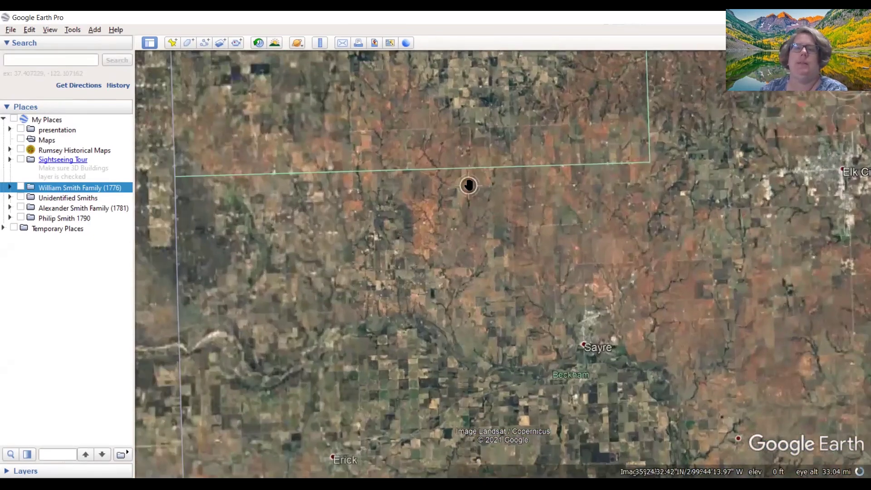
scroll(469, 184, up, 3)
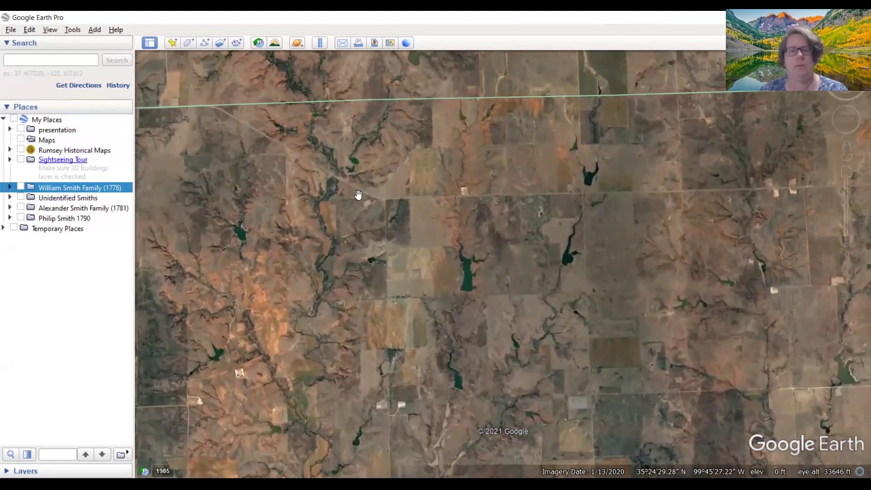
scroll(435, 160, down, 3)
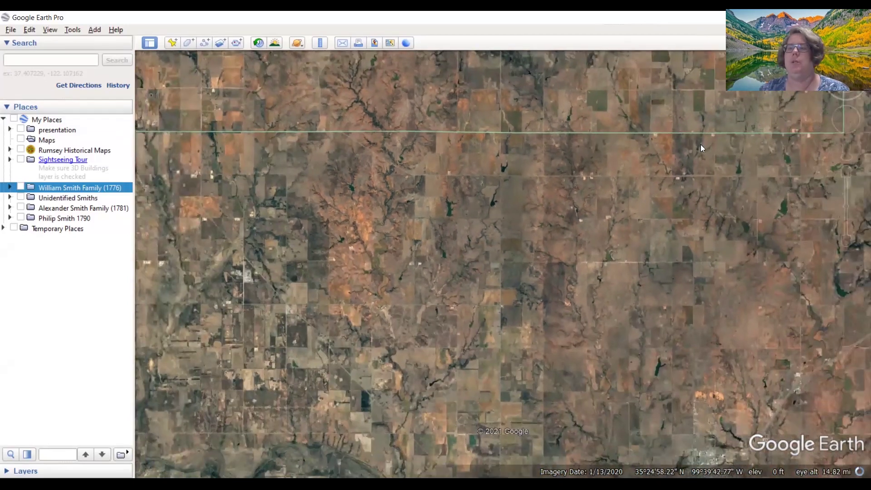
- Rotate the map view away from north and restore it to north-up
mouse_move(846, 119)
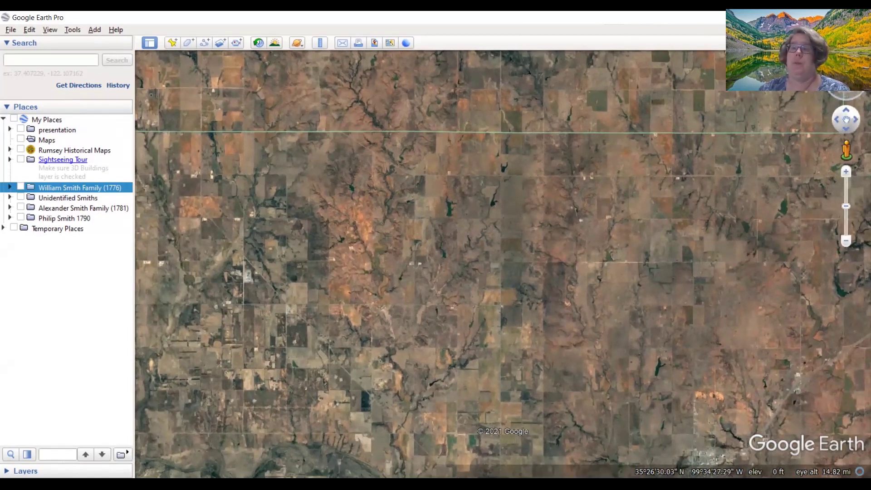
drag(850, 92, 839, 91)
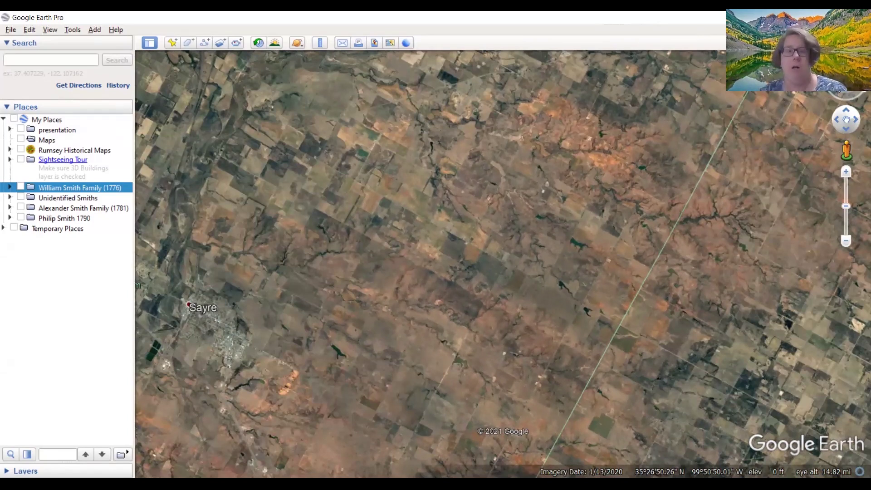
click(838, 89)
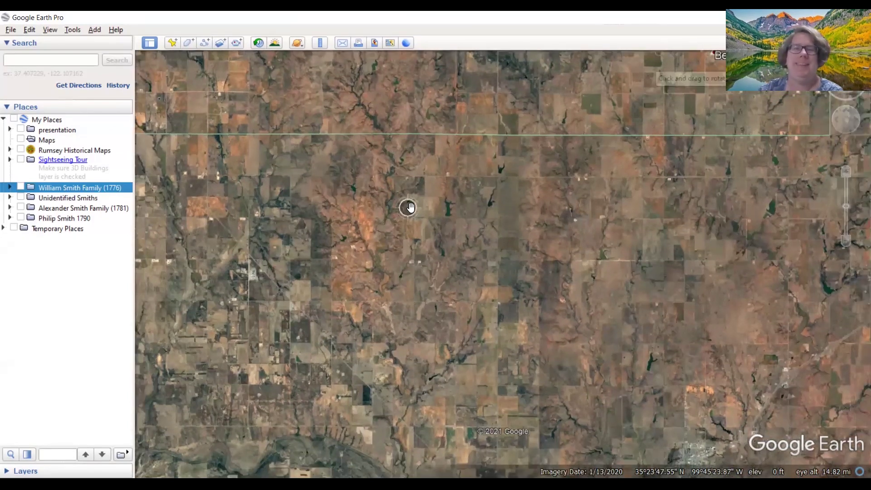
- Zoom out from the farmland until all of Oklahoma and the Texas Panhandle can be viewed
scroll(408, 204, down, 3)
scroll(411, 205, down, 3)
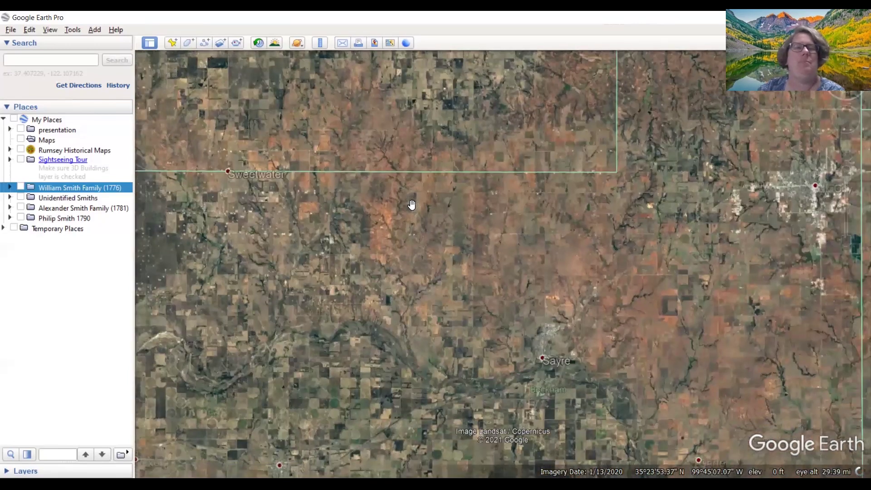
scroll(411, 205, down, 5)
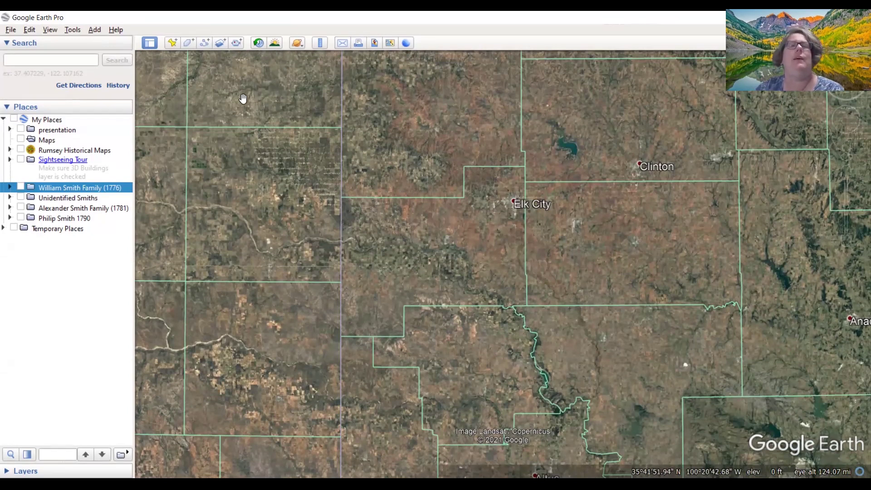
scroll(243, 99, down, 1)
scroll(254, 107, down, 5)
drag(262, 147, 331, 262)
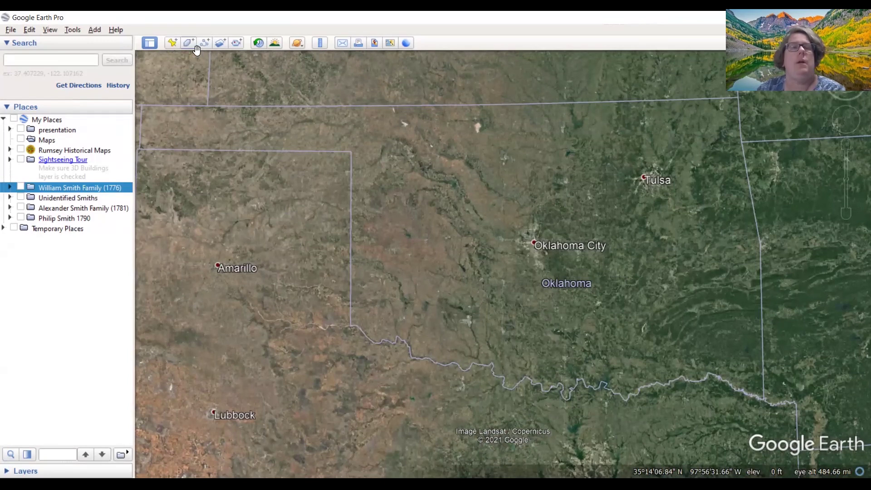
- Hide the sidebar to enlarge the map and show the sidebar again
click(148, 43)
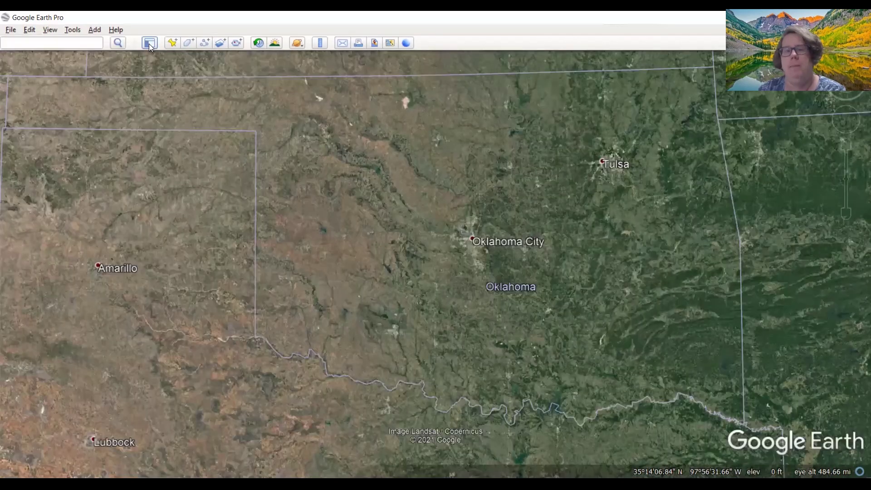
click(149, 44)
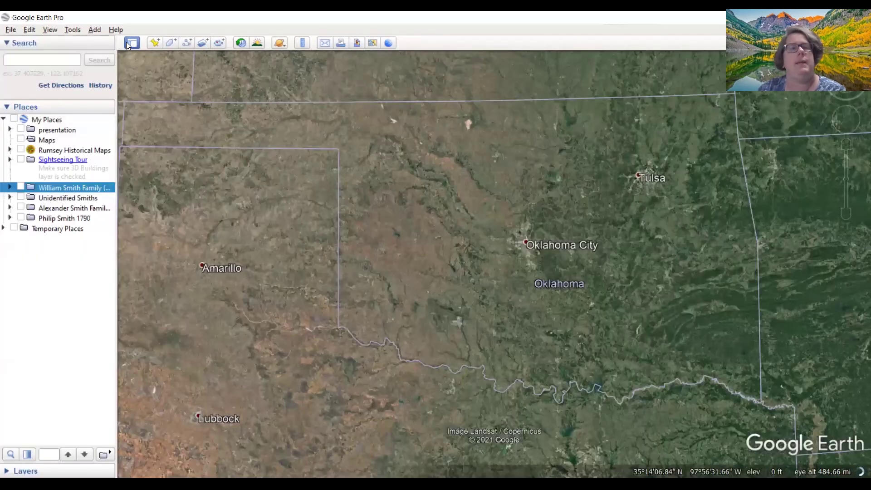
click(131, 45)
click(132, 46)
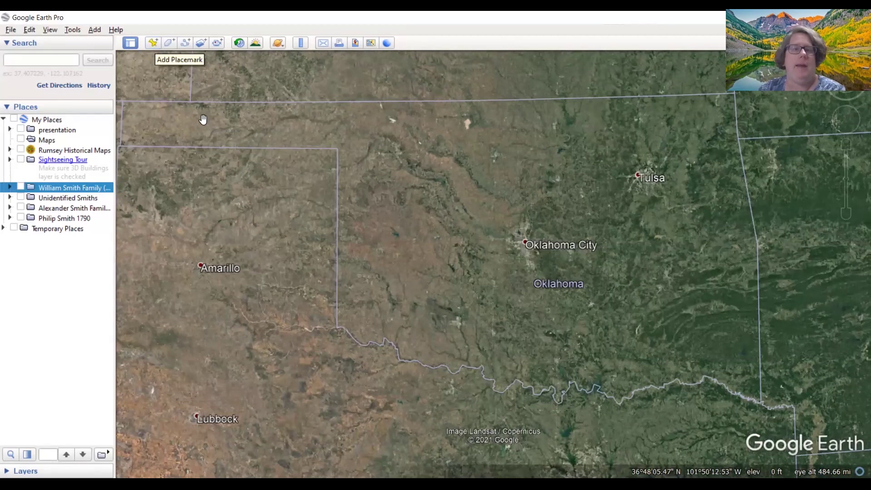
- Navigate from Oklahoma to Utah and frame the farmland and foothills just west of West Mountain, near Payson
drag(177, 116, 280, 191)
scroll(280, 191, down, 5)
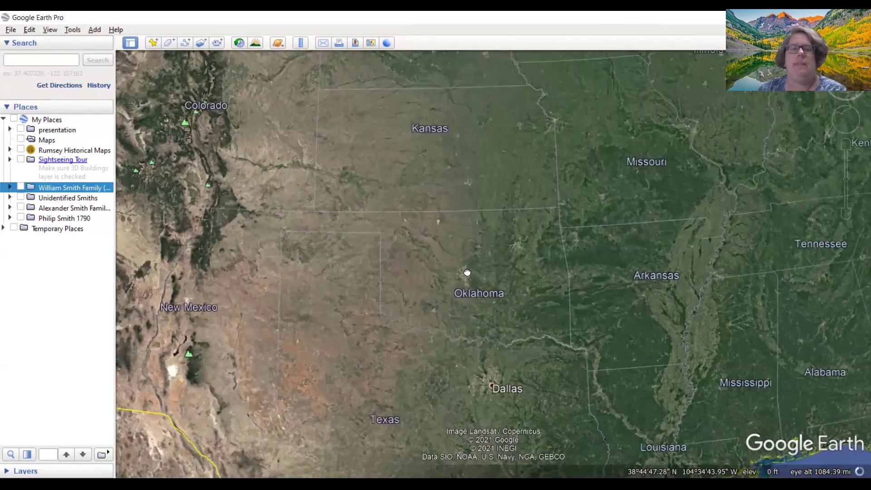
drag(183, 173, 306, 226)
drag(152, 149, 323, 240)
drag(318, 344, 407, 327)
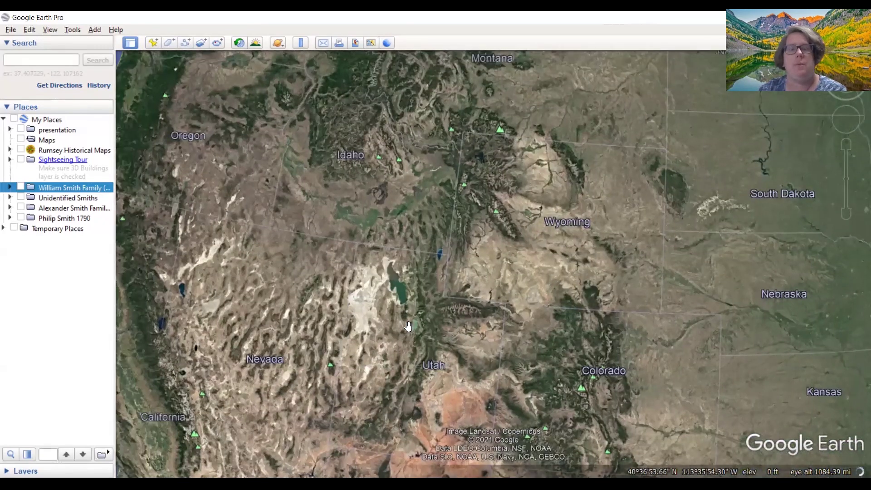
double_click(408, 326)
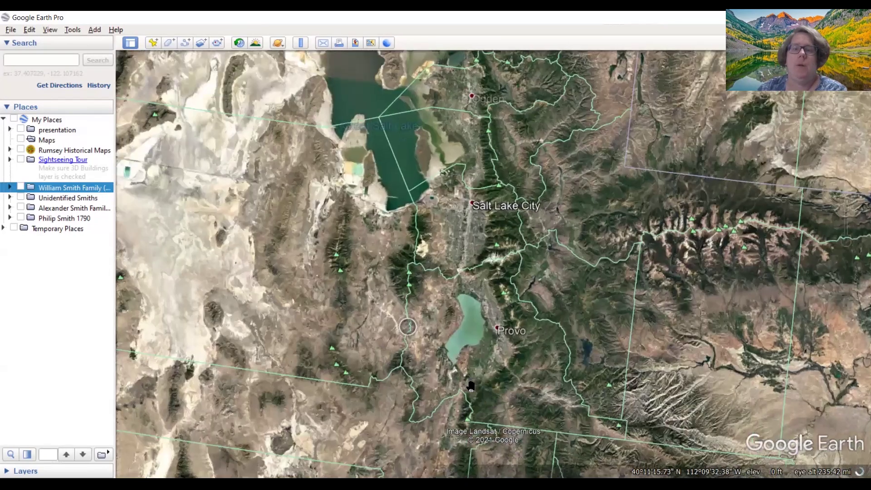
scroll(486, 394, up, 4)
scroll(509, 346, up, 5)
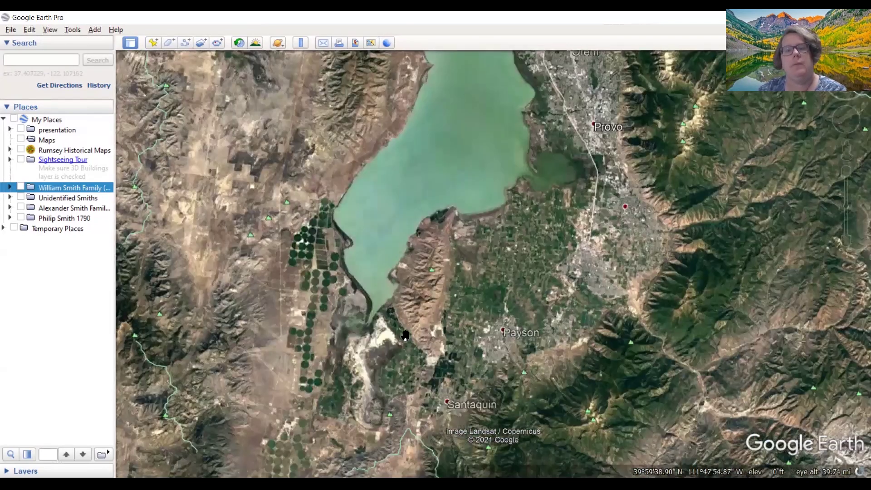
scroll(435, 376, up, 3)
drag(509, 340, 404, 330)
scroll(361, 268, up, 2)
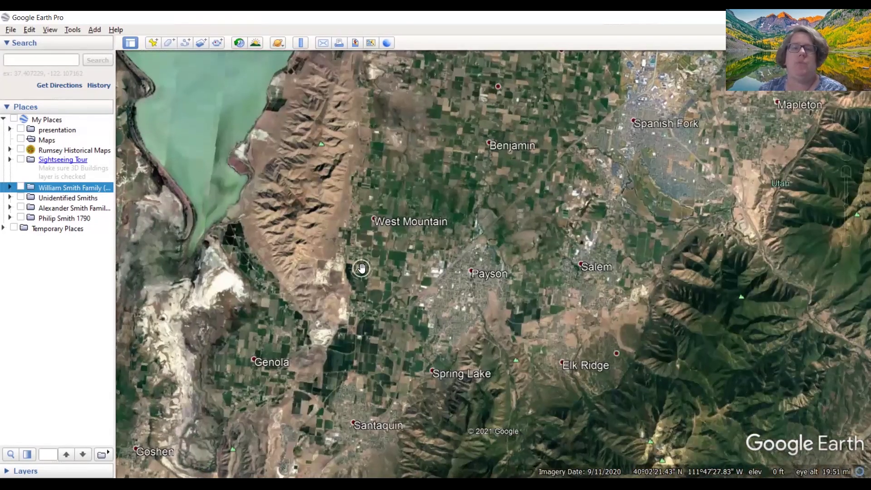
scroll(361, 268, up, 3)
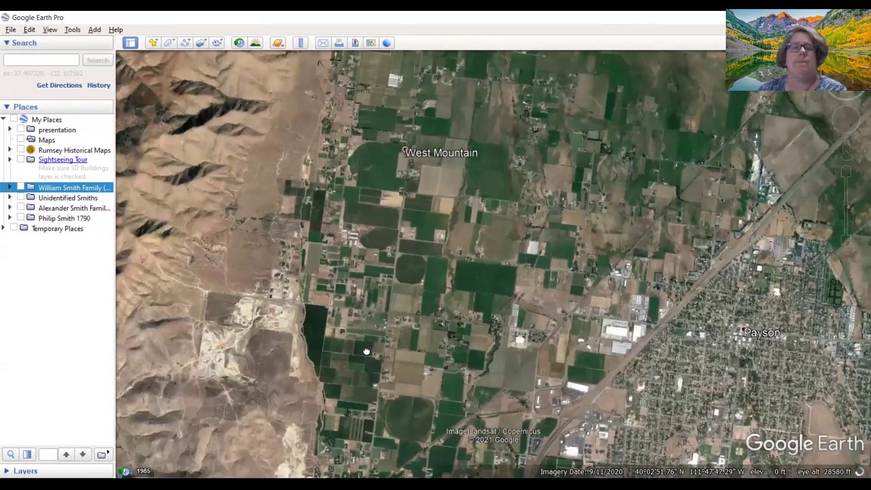
drag(367, 351, 394, 354)
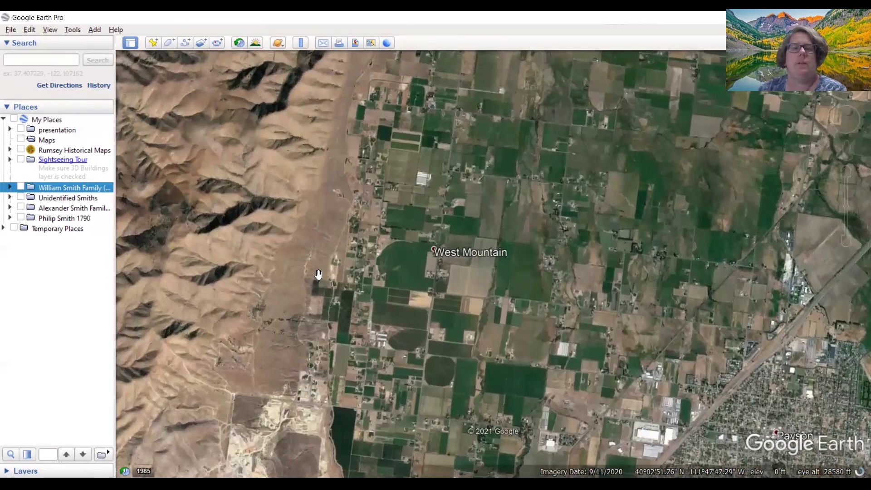
scroll(297, 304, up, 3)
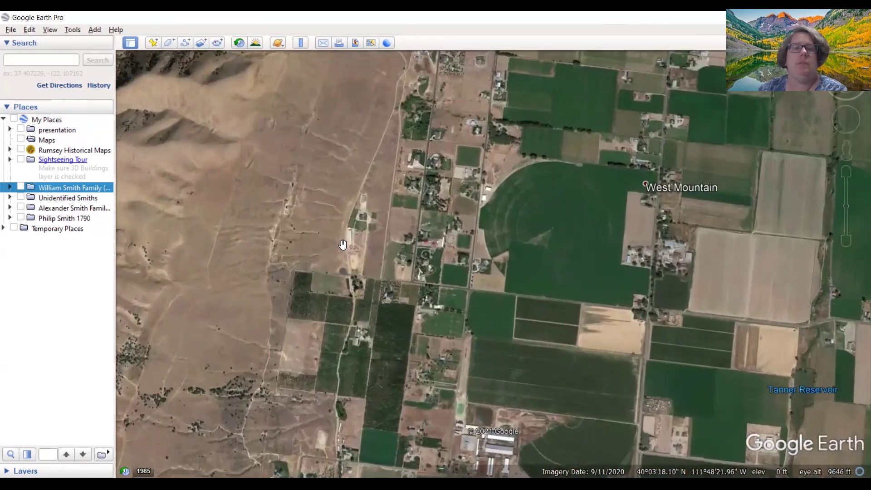
- Add a placemark at the northwest corner of the orchards west of West Mountain and name it "Where I keep my bees"
click(152, 42)
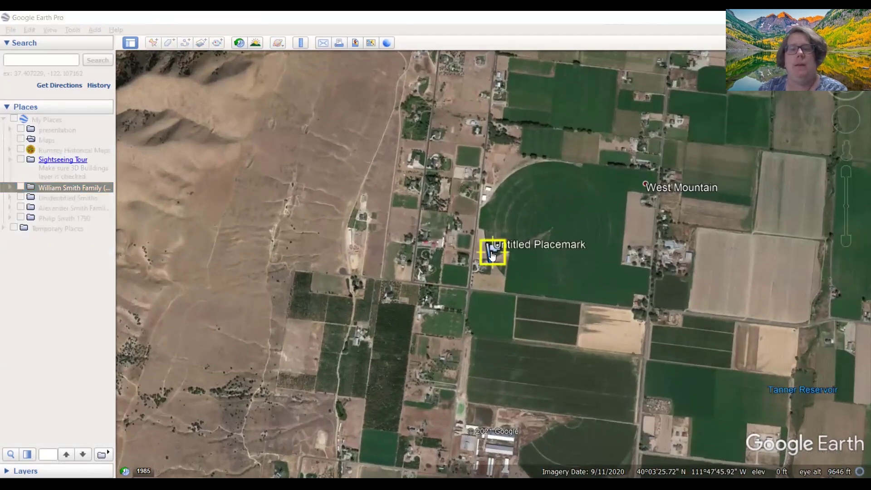
drag(379, 267, 304, 286)
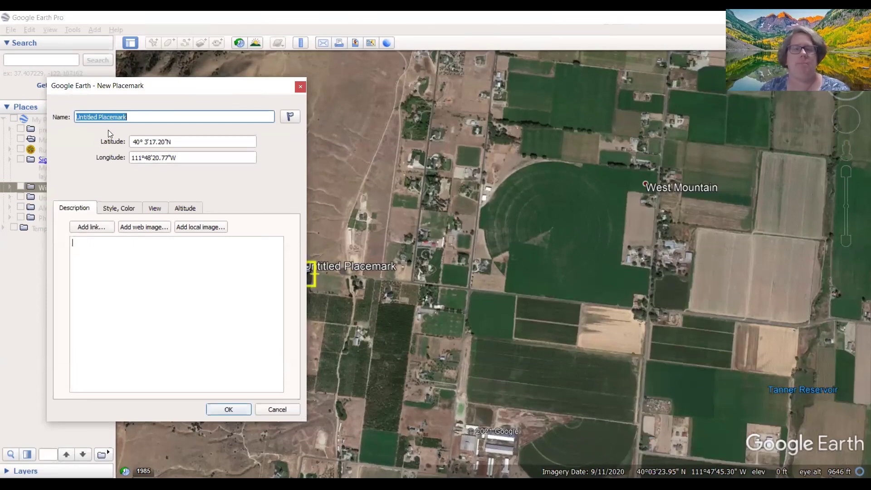
text(W)
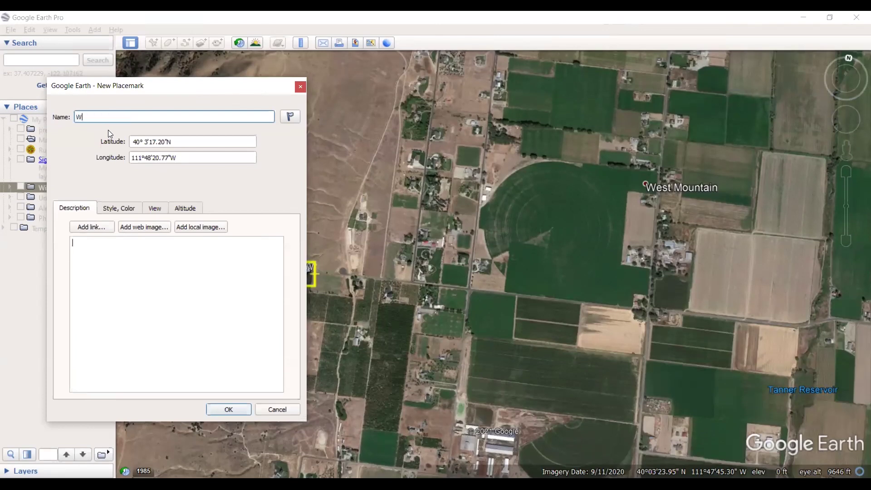
text(here I keep)
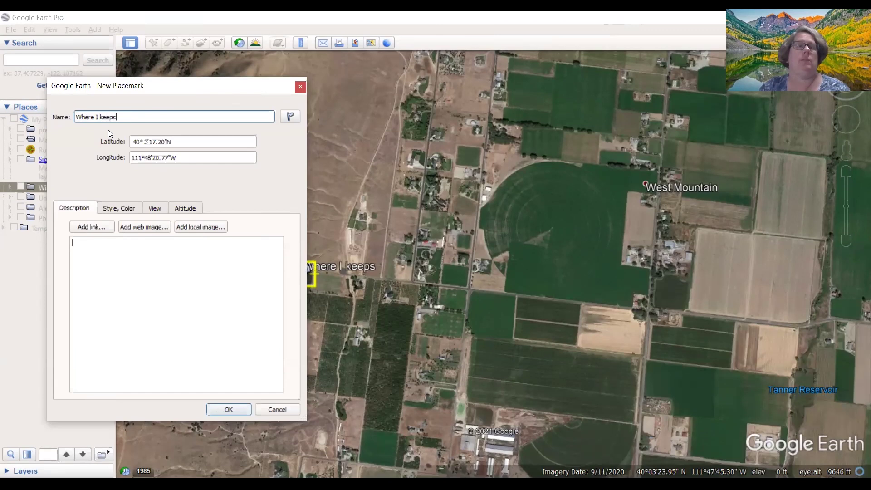
text( my bees)
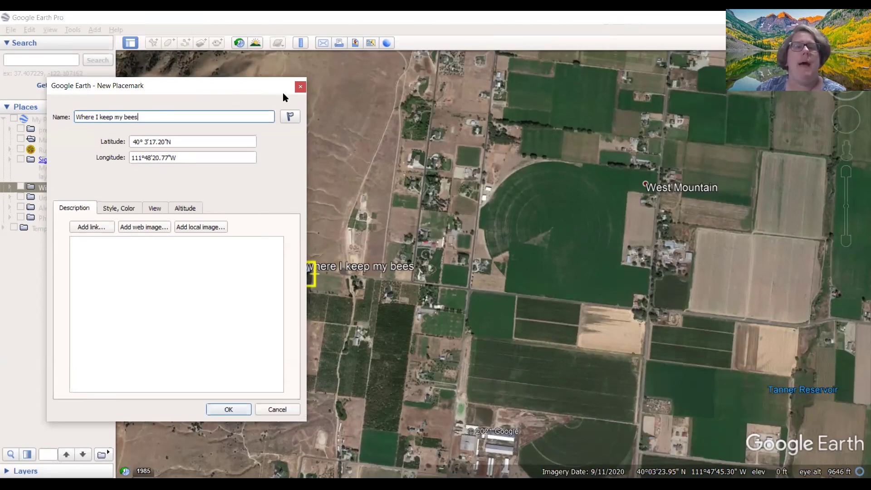
- Set the new placemark's icon to the red caution triangle and move its settings window clear of the marker
click(290, 117)
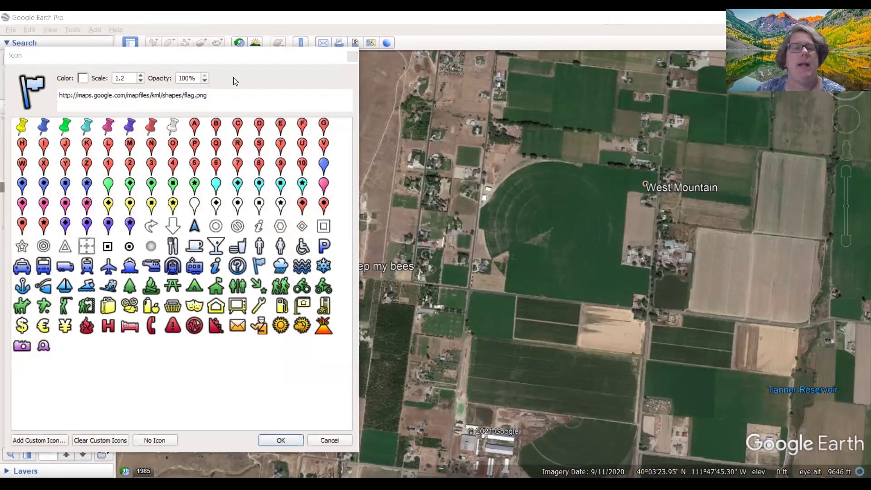
click(194, 183)
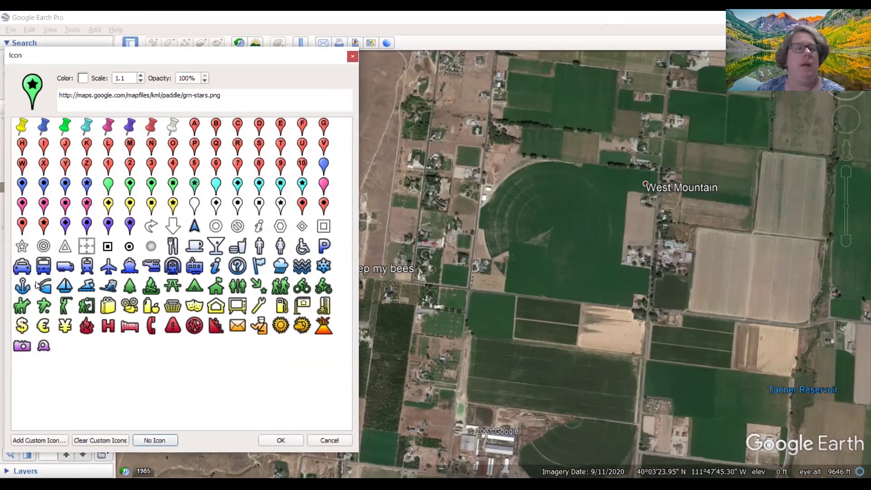
click(46, 271)
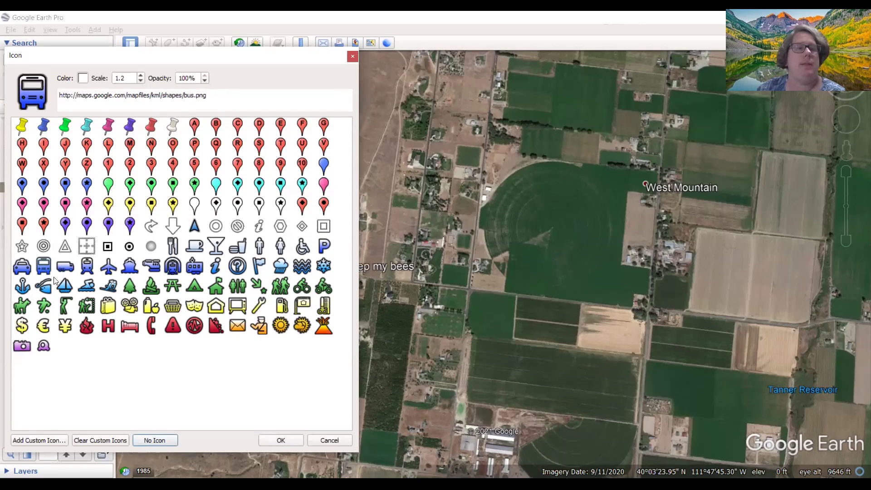
click(171, 325)
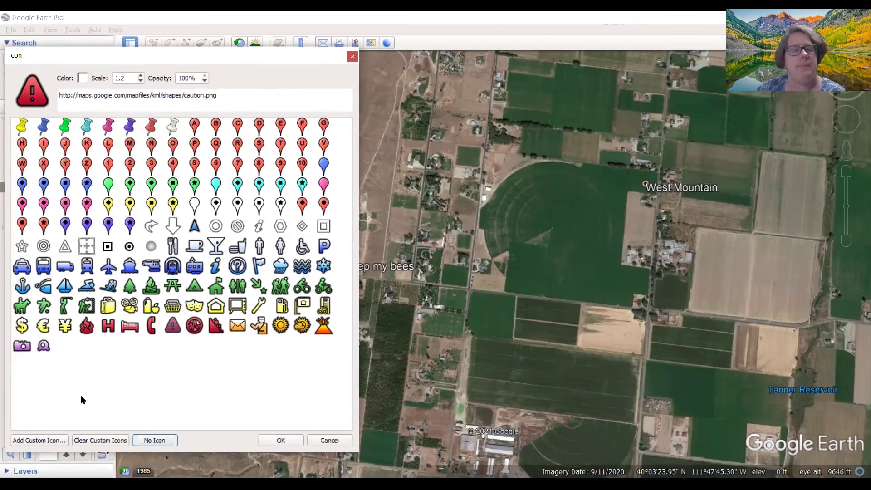
click(281, 440)
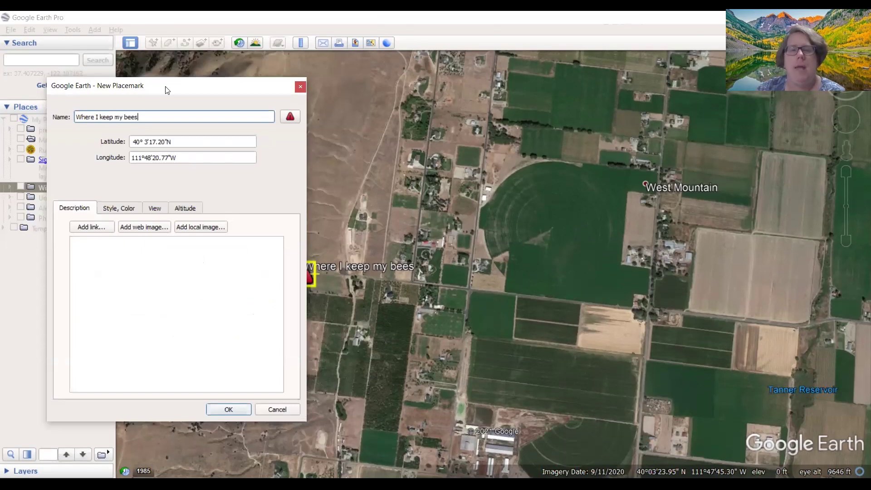
drag(163, 85, 458, 111)
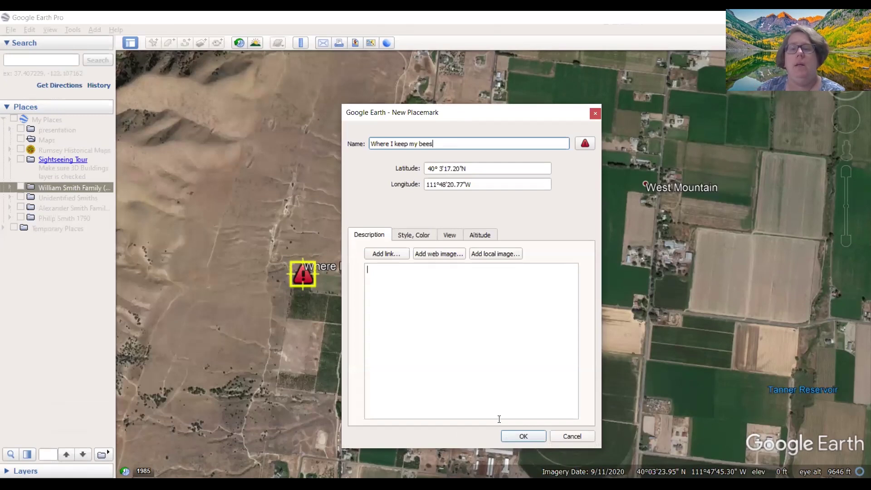
- Save the "Where I keep my bees" placemark with its current settings
click(523, 436)
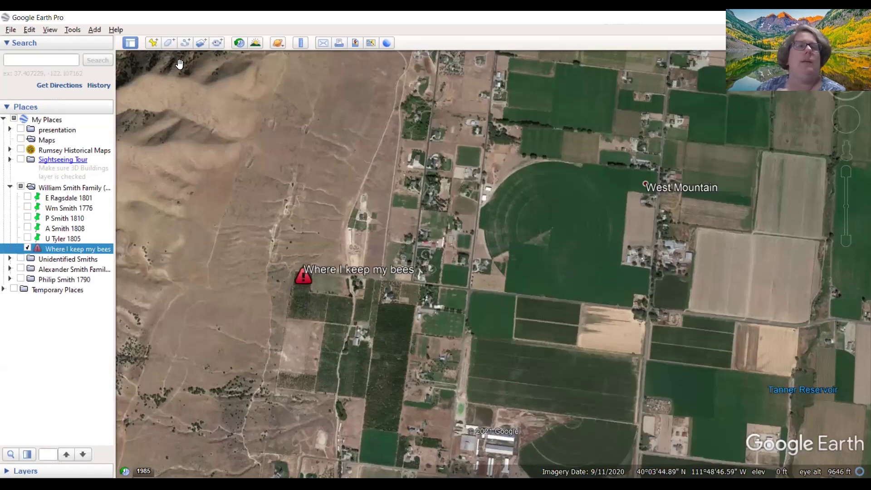
click(168, 44)
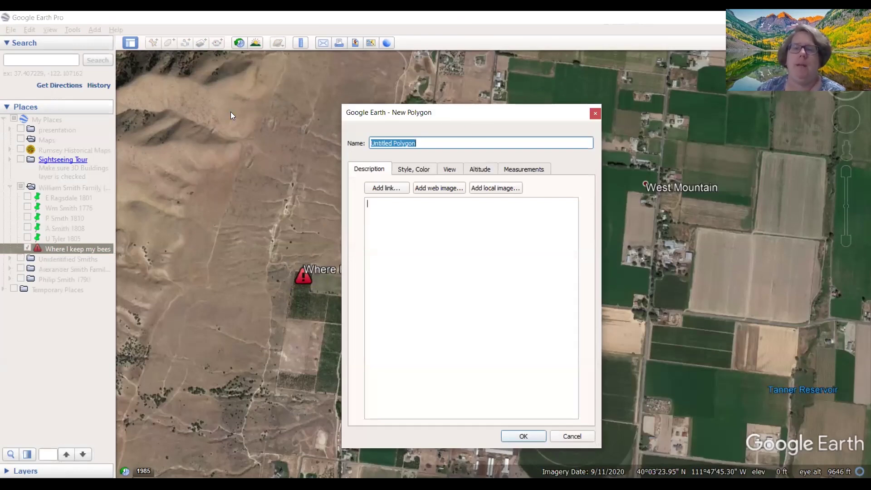
drag(483, 118, 230, 112)
scroll(536, 255, down, 3)
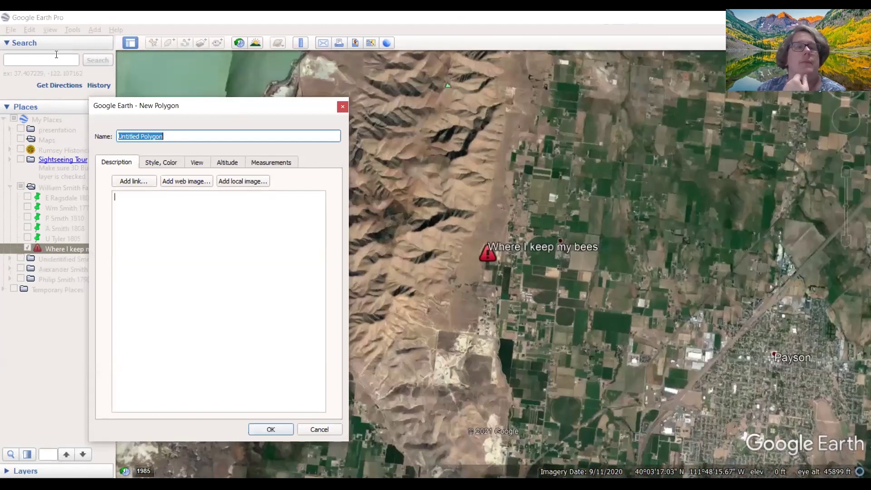
drag(541, 402, 294, 394)
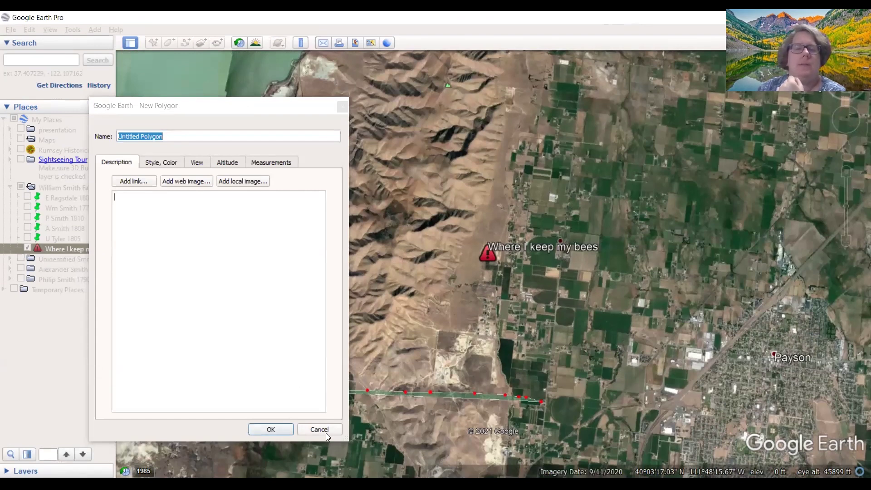
mouse_move(399, 367)
mouse_down()
mouse_move(427, 459)
mouse_move(454, 264)
mouse_move(372, 301)
mouse_move(449, 345)
mouse_move(576, 351)
mouse_move(364, 313)
mouse_up()
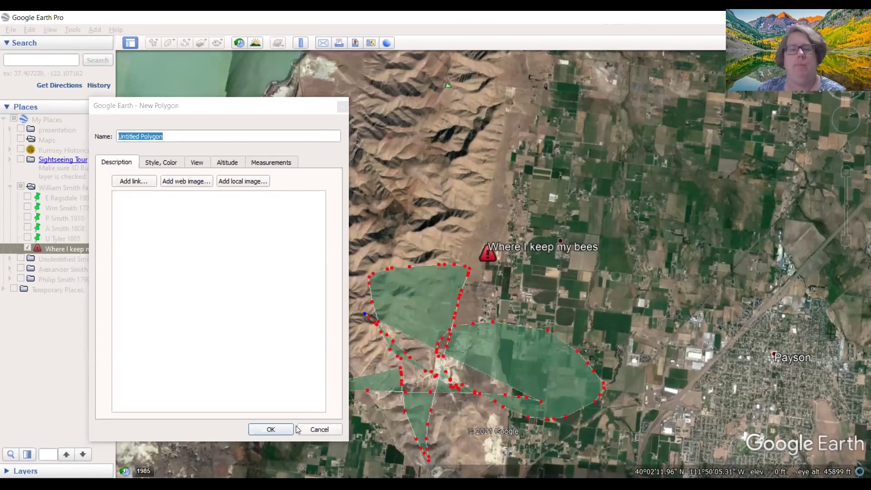
click(168, 43)
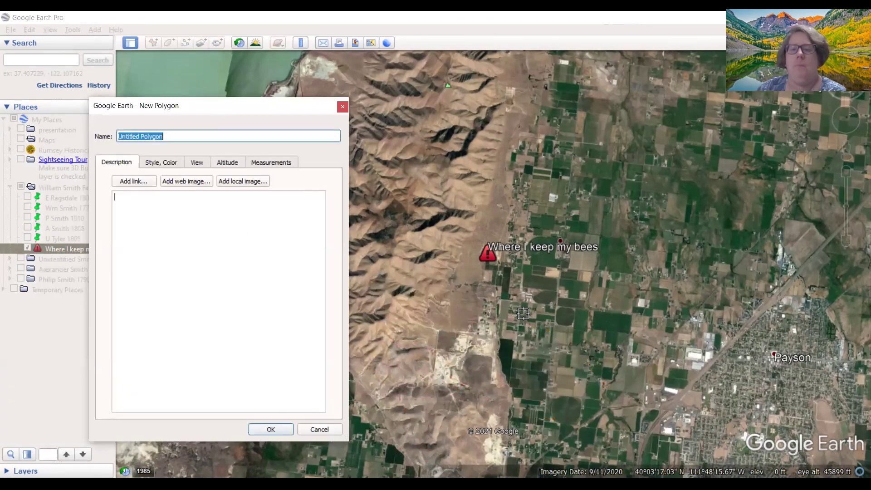
click(341, 107)
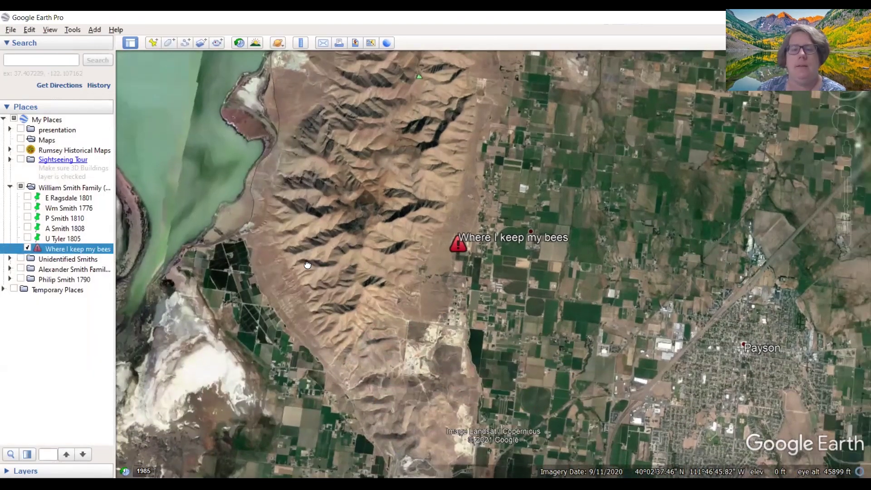
- Navigate east past Payson and Salem and frame the ball fields, housing and farmland at the southwest edge of Spanish Fork
drag(307, 263, 4, 350)
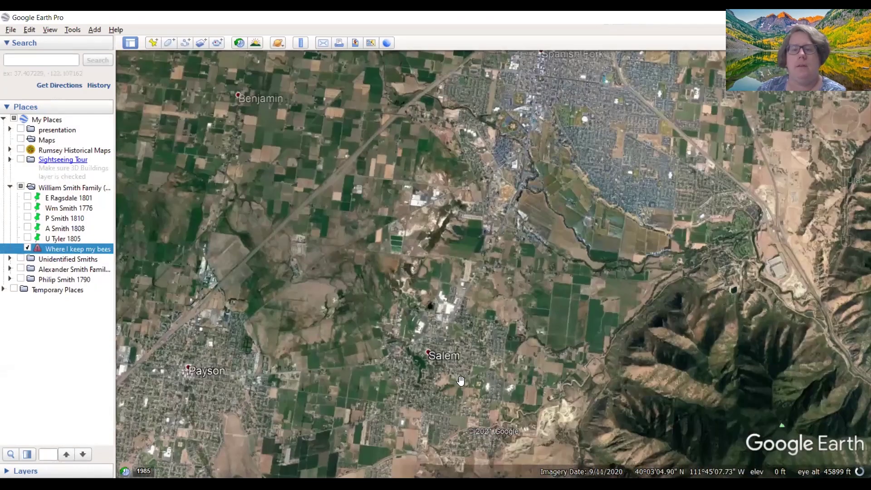
scroll(461, 380, up, 5)
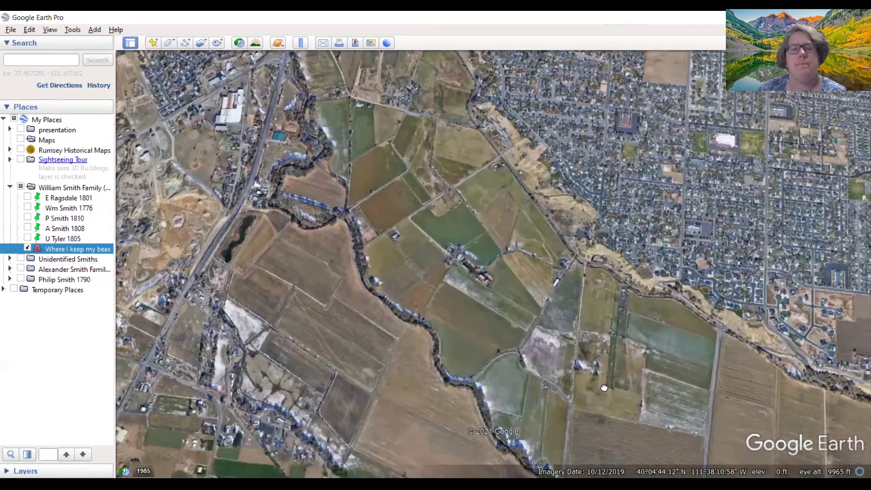
drag(220, 140, 247, 154)
drag(257, 283, 309, 326)
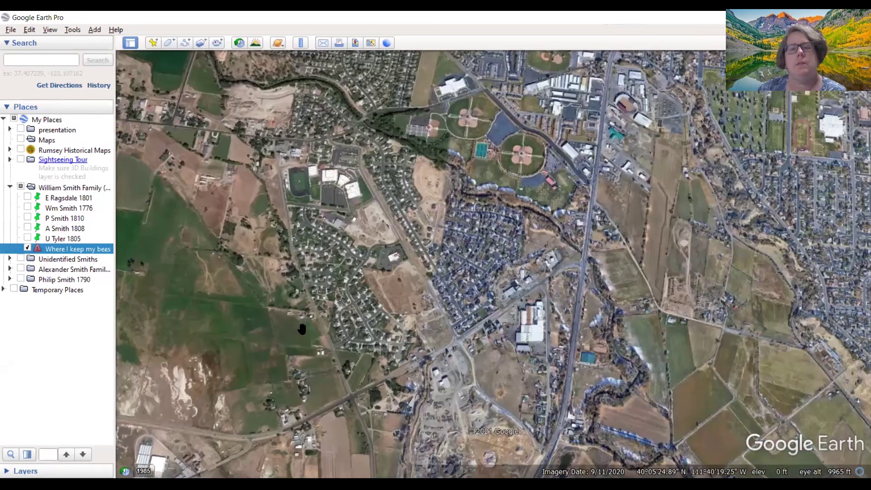
mouse_move(189, 51)
mouse_down()
mouse_move(215, 52)
mouse_move(195, 49)
mouse_up()
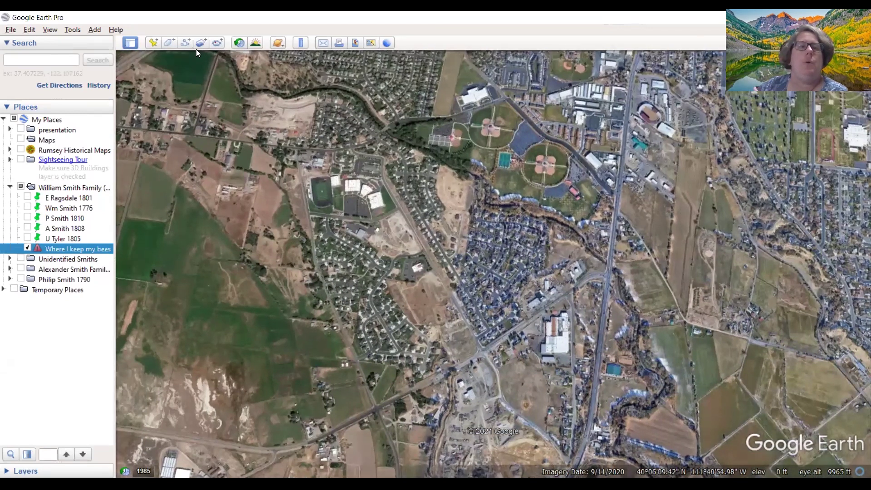
- Start a new polygon and outline an L-shaped area point by point around the school, the housing and the green fields west of them
click(169, 43)
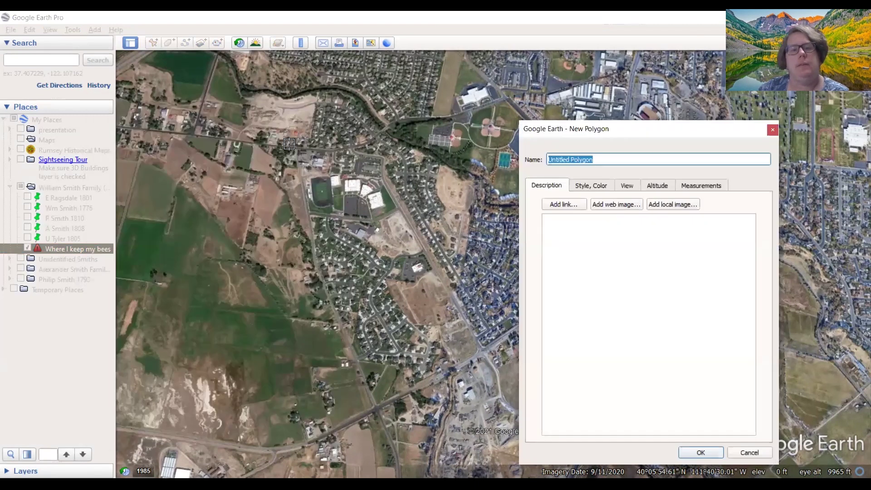
click(288, 143)
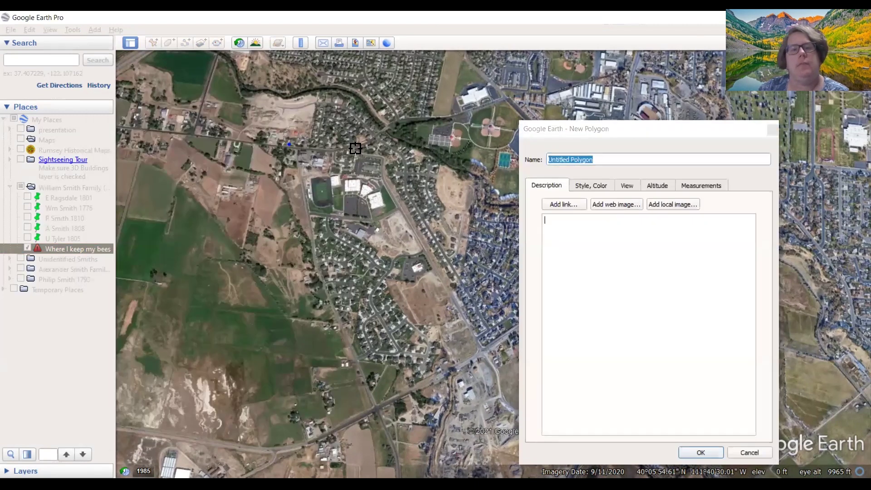
click(383, 155)
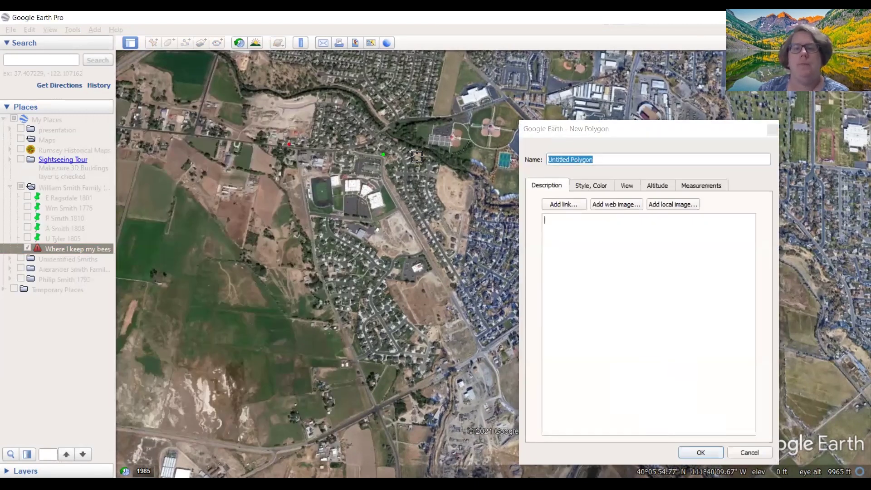
click(474, 171)
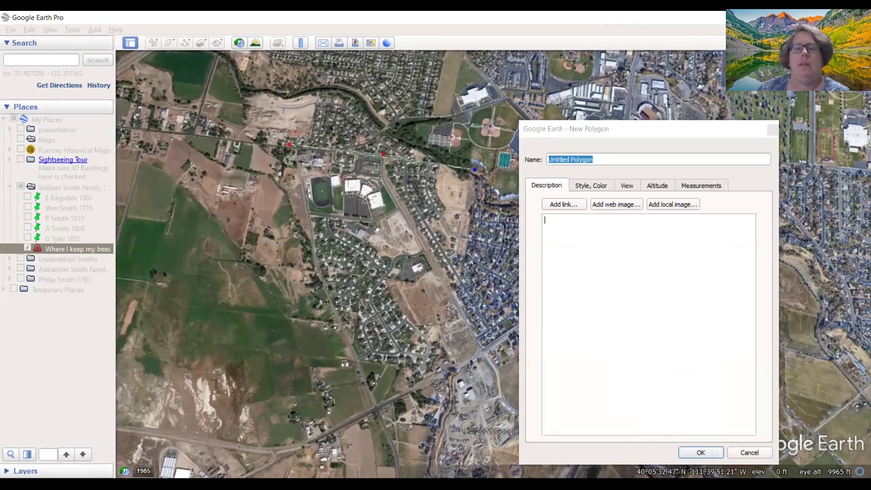
click(435, 406)
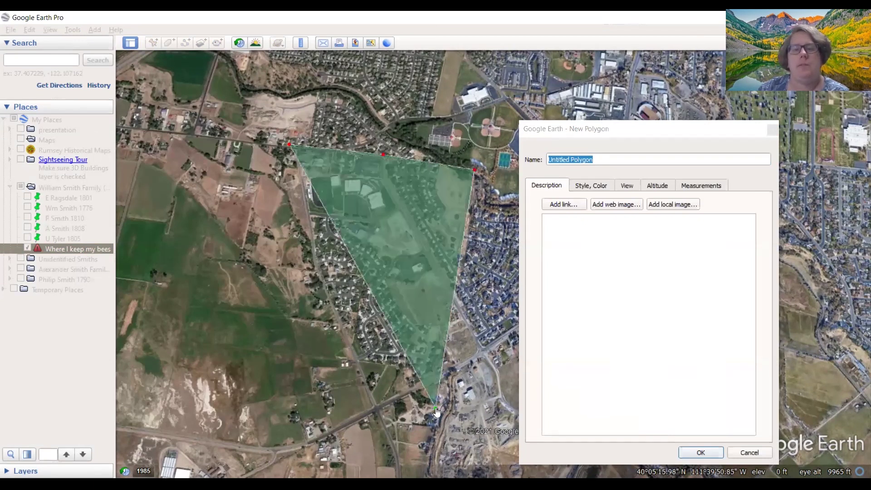
click(245, 383)
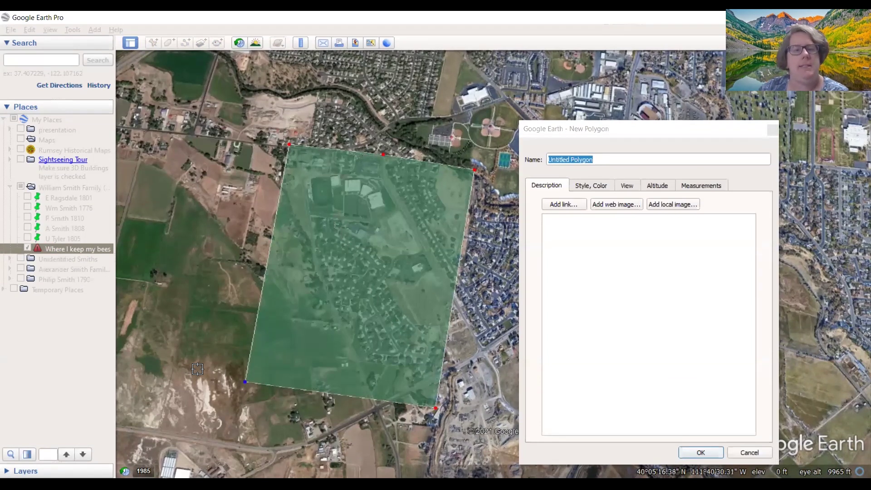
click(130, 361)
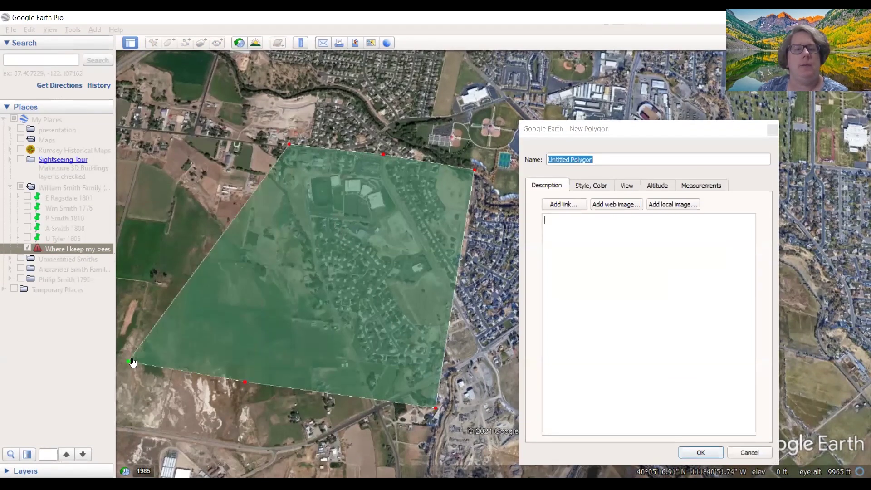
click(166, 234)
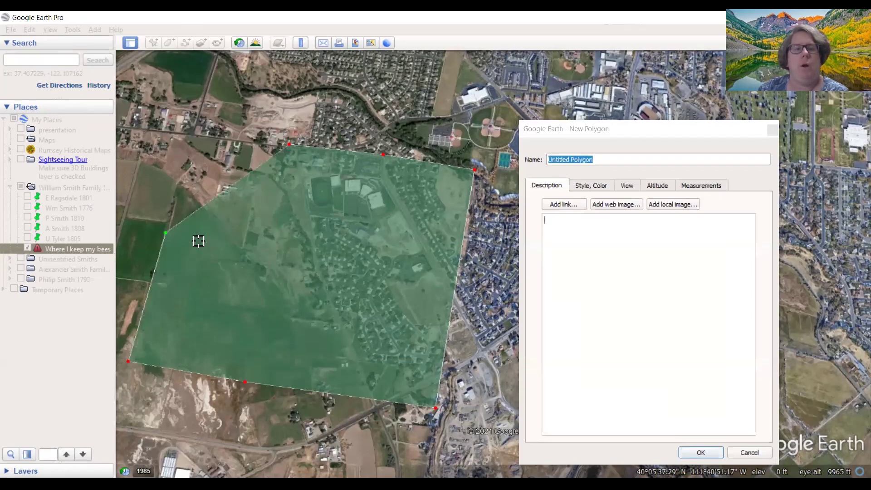
click(271, 250)
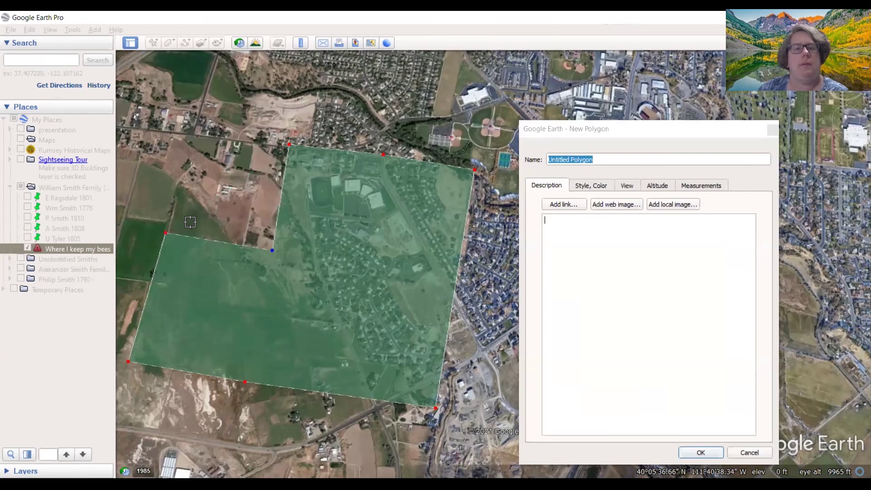
- Reshape the polygon's northwest side by shifting a new vertex to the north corner, moving the inner corner northwest and adding a notch vertex
click(184, 188)
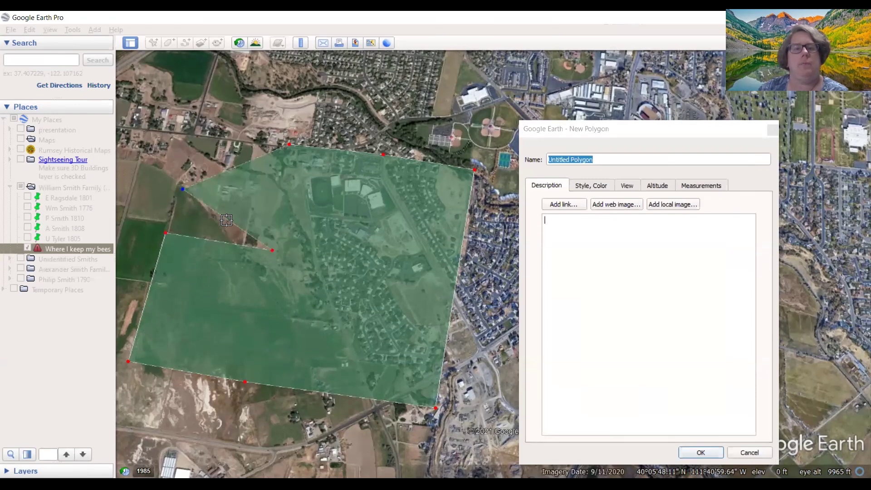
drag(183, 188, 288, 143)
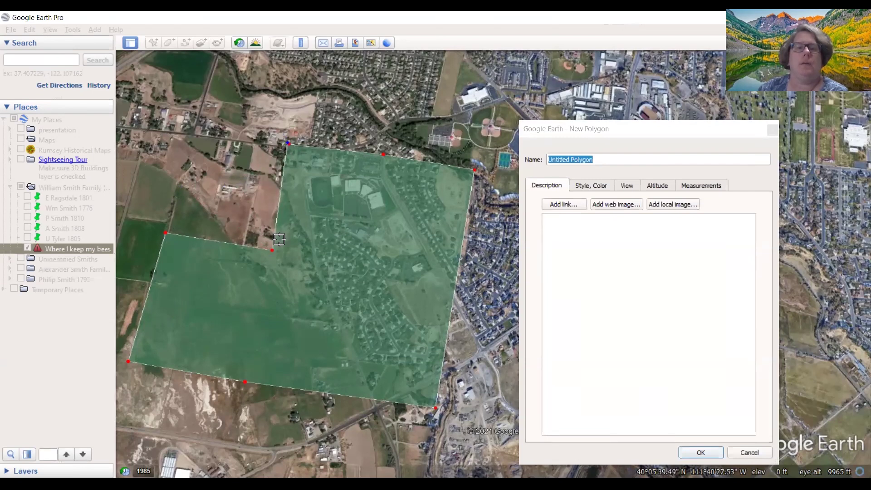
drag(271, 249, 176, 183)
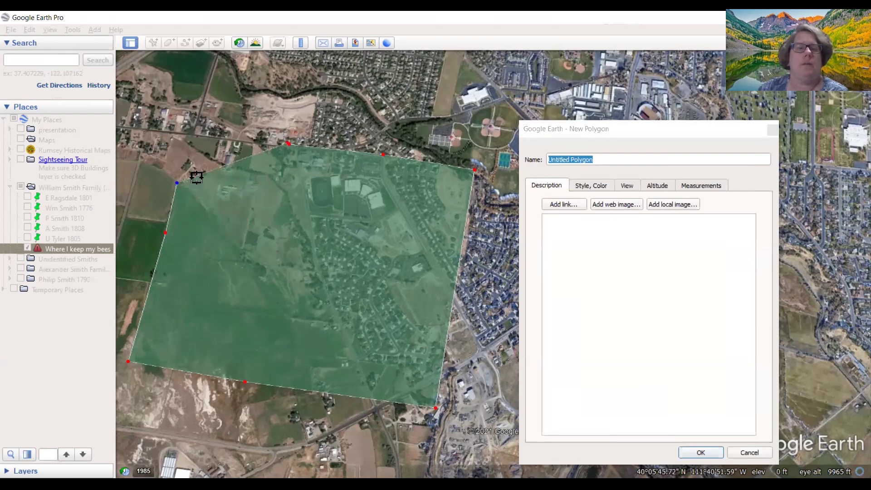
click(243, 254)
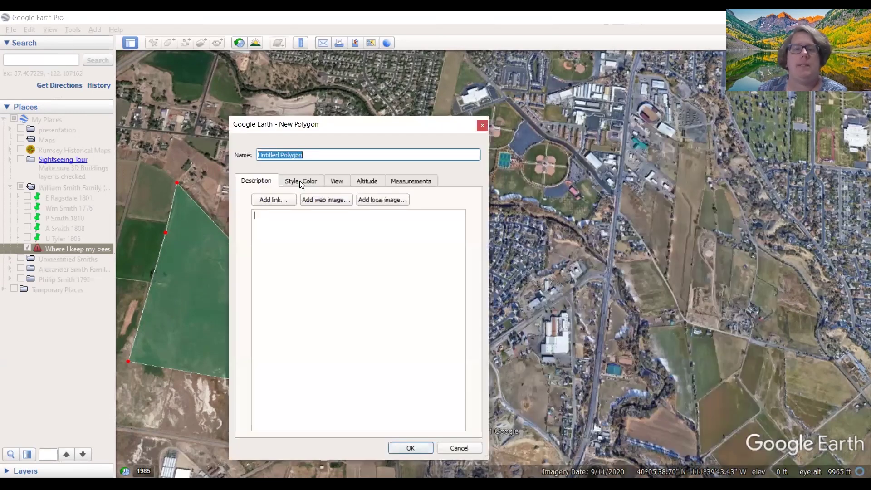
- Set the polygon's line color to red, #ff0000
click(299, 180)
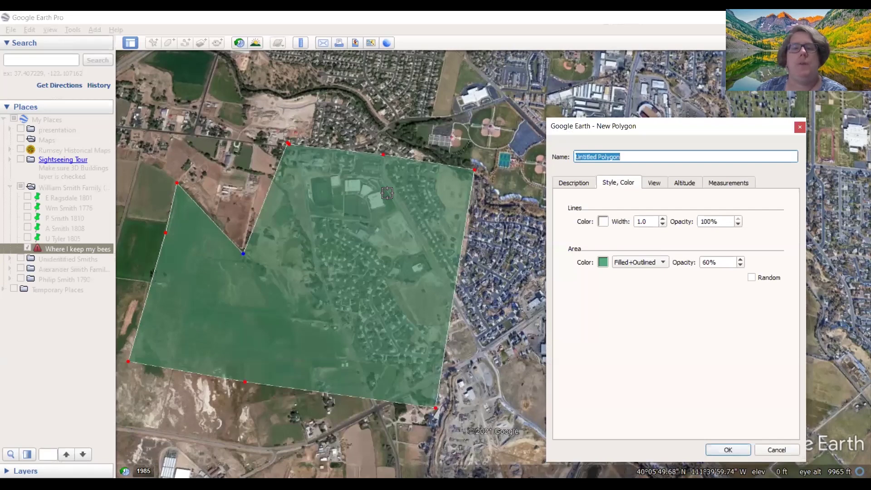
click(603, 221)
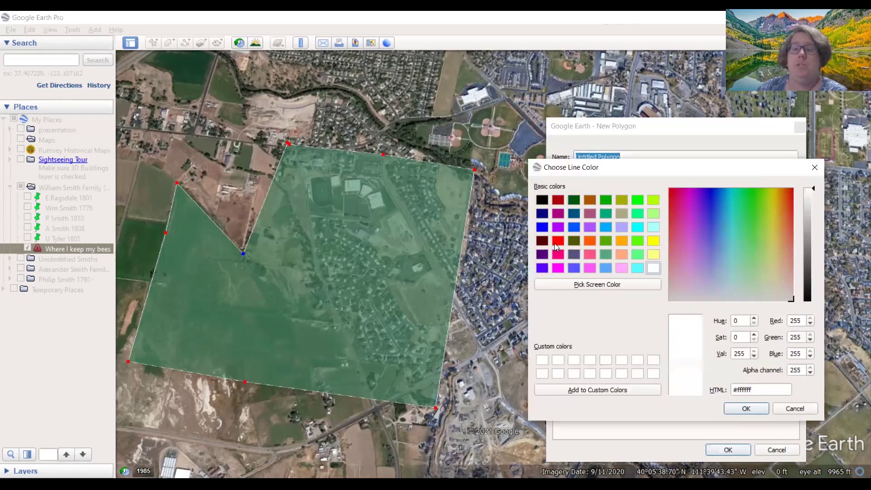
click(556, 240)
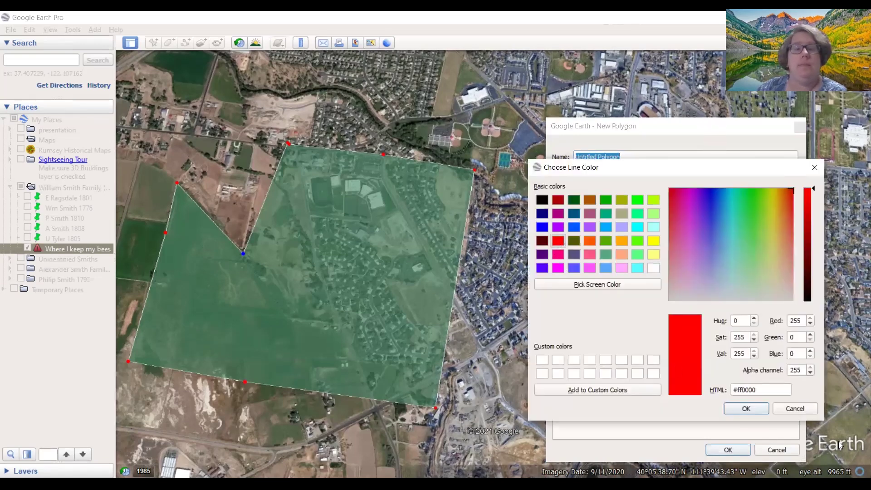
click(746, 408)
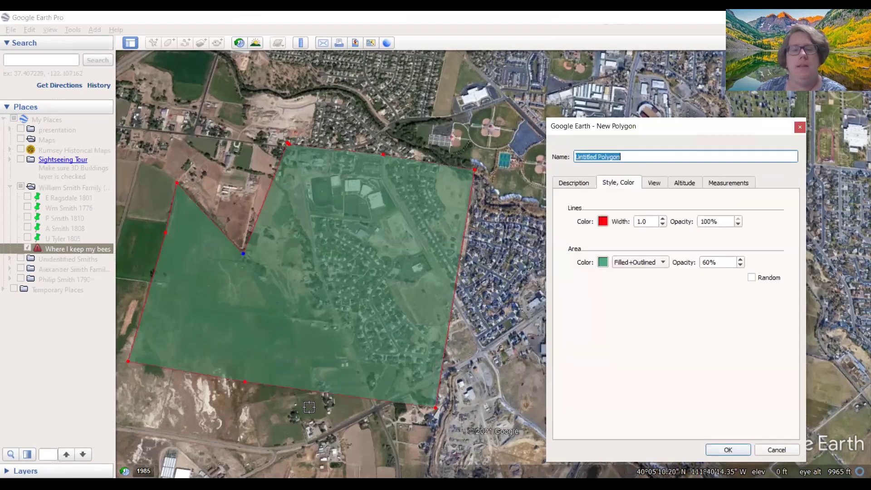
- Add a freehand run of vertices along the polygon's southwest edge and set its area color to orange, #ff5500
drag(272, 392, 191, 370)
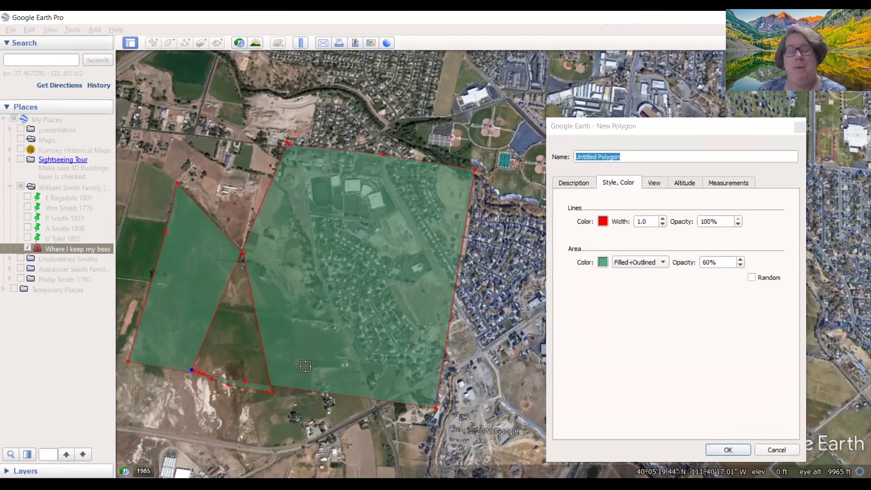
click(602, 262)
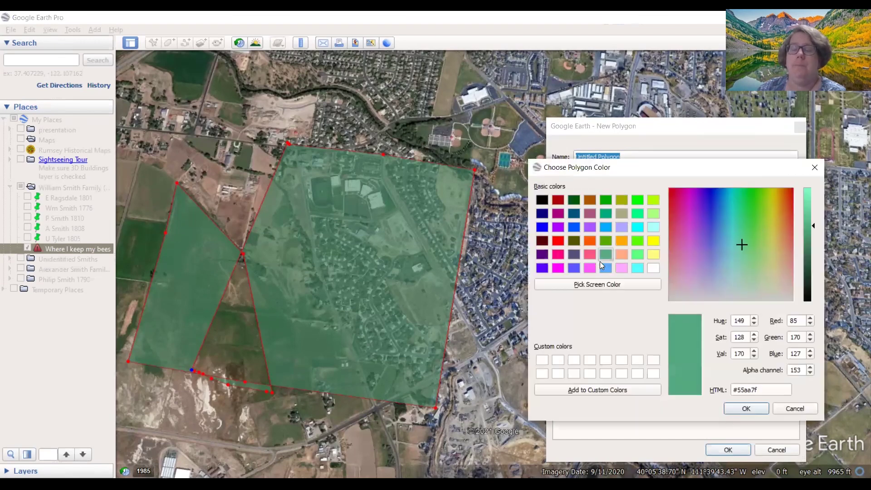
click(591, 240)
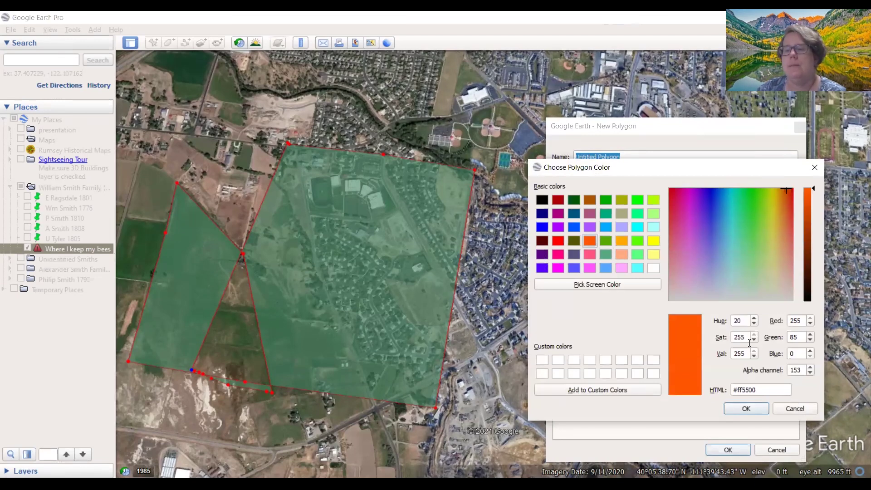
click(756, 410)
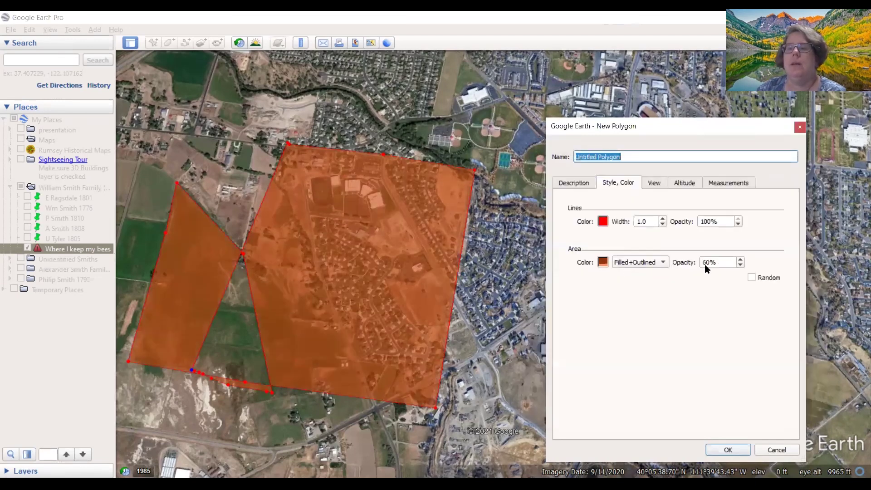
- Raise the polygon's area opacity to 100%
click(740, 260)
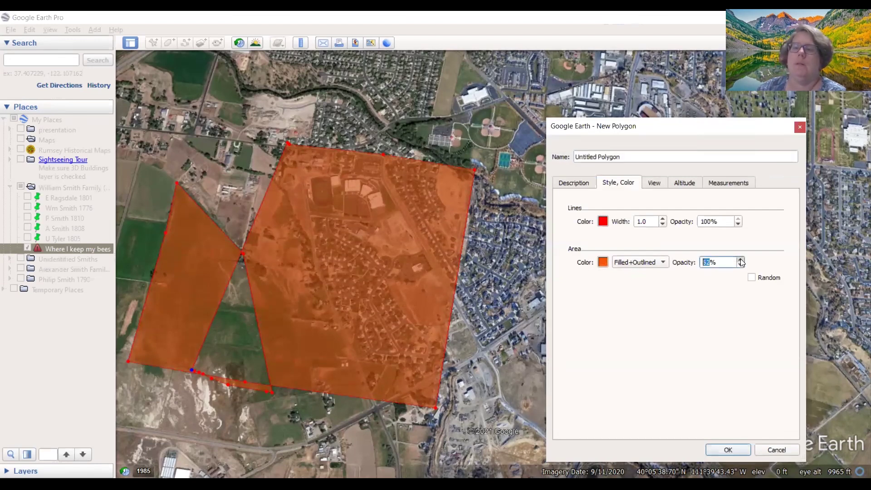
click(740, 260)
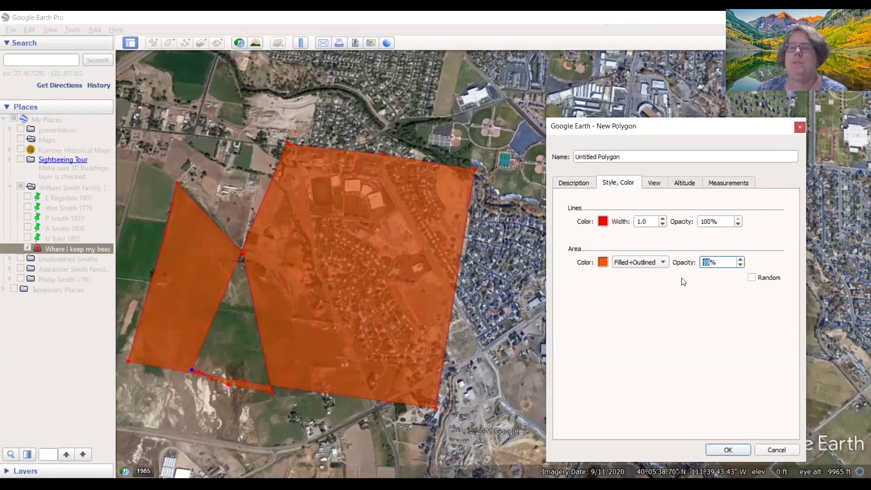
click(704, 263)
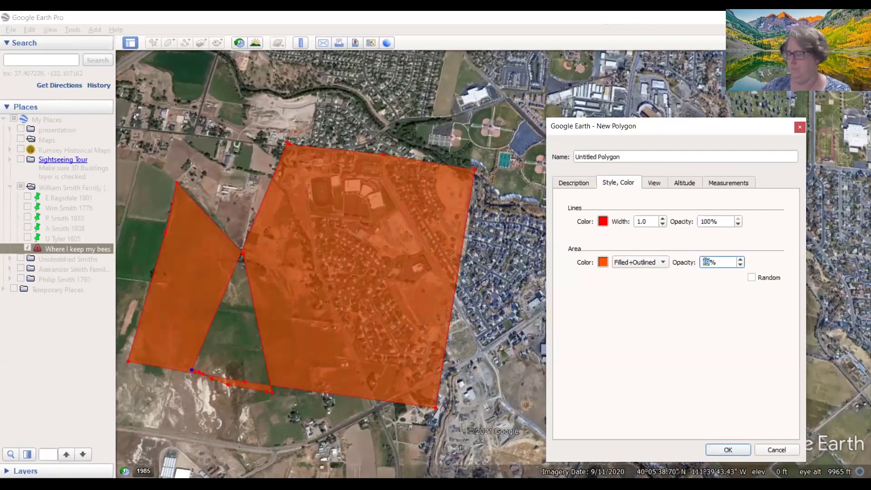
text(100)
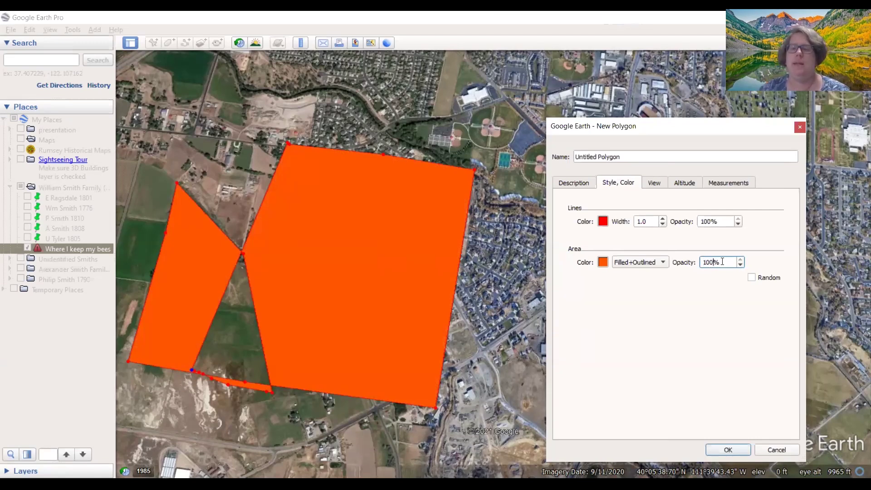
- Set the polygon's area opacity to 50%, name it with the owner's full name followed by "Homestead", and save it
drag(722, 261, 694, 262)
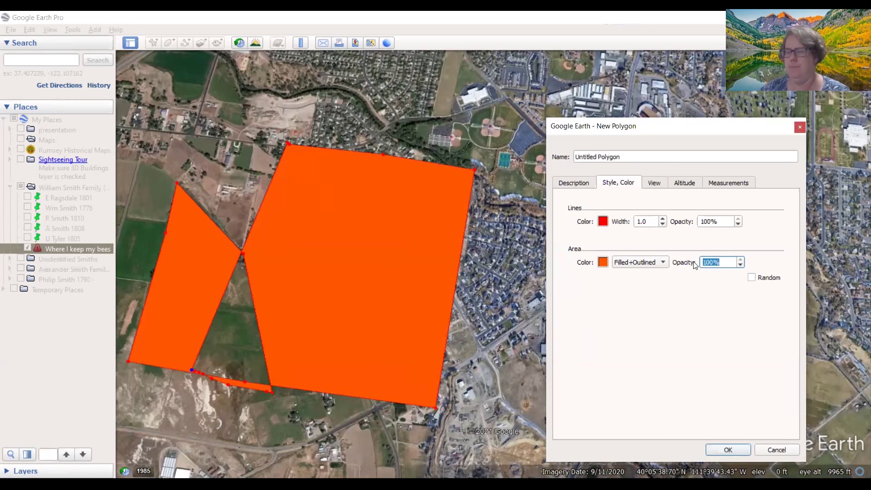
text(50)
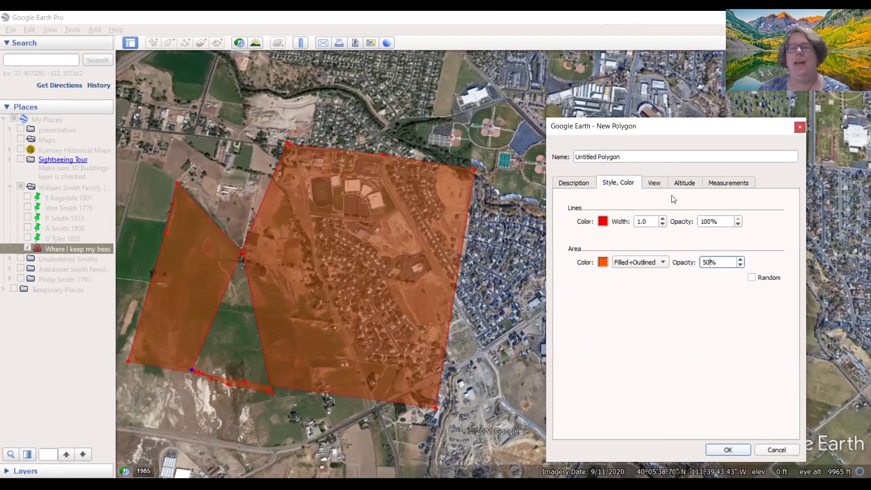
triple_click(619, 154)
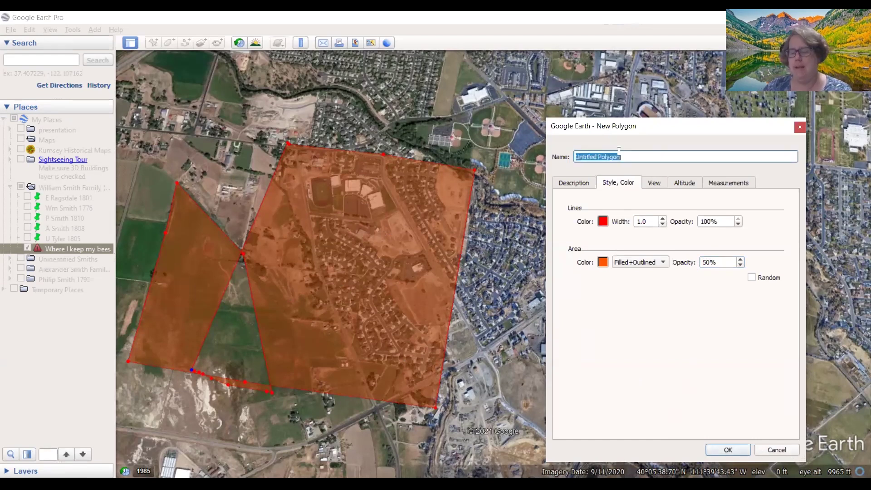
text(Charles)
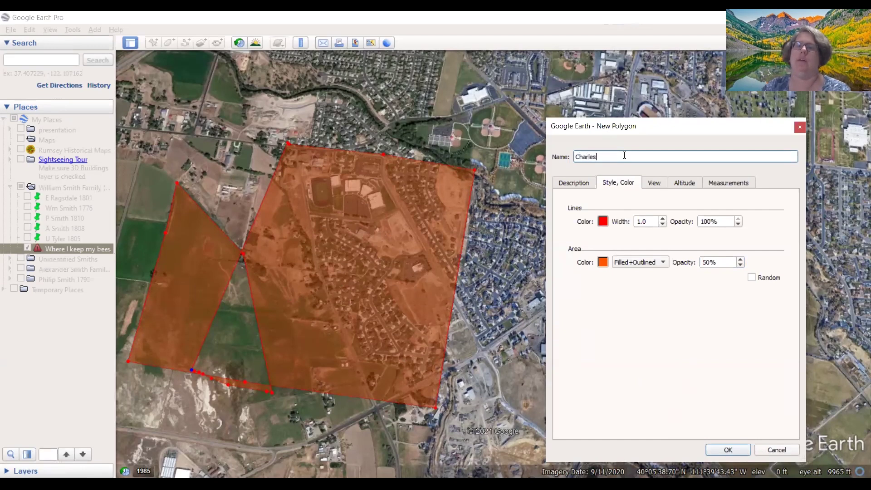
text( Henry )
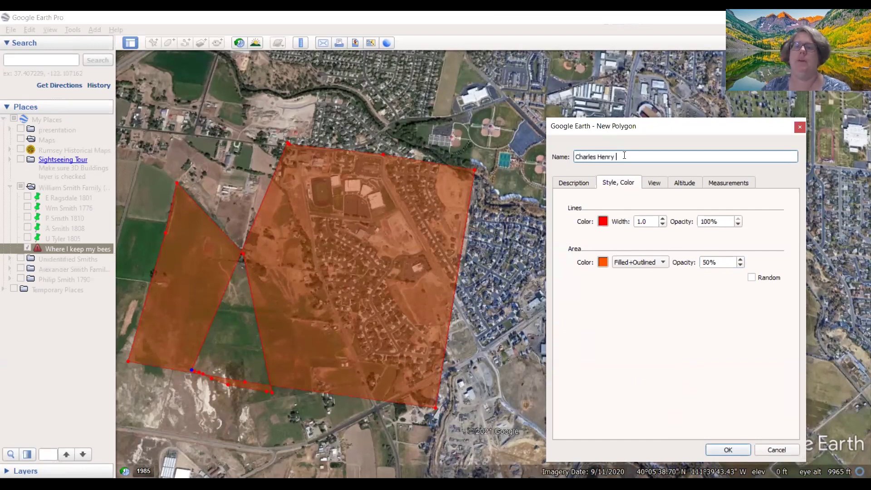
text(Hales Homestead)
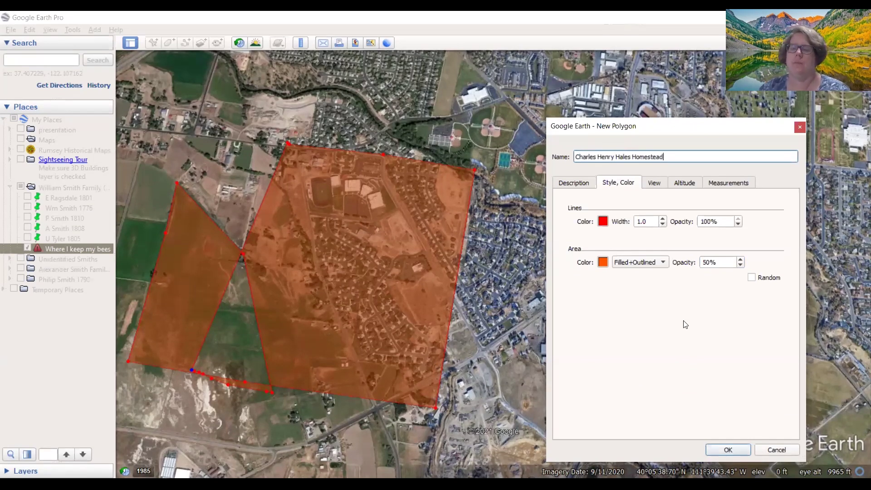
click(724, 449)
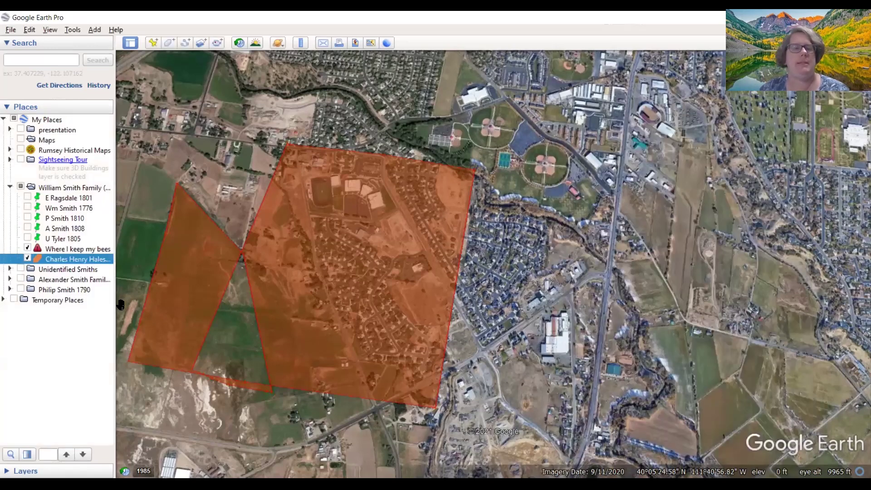
- Rename the saved homestead polygon in the places list, shortening the owner's middle name to its initial with a period
right_click(67, 262)
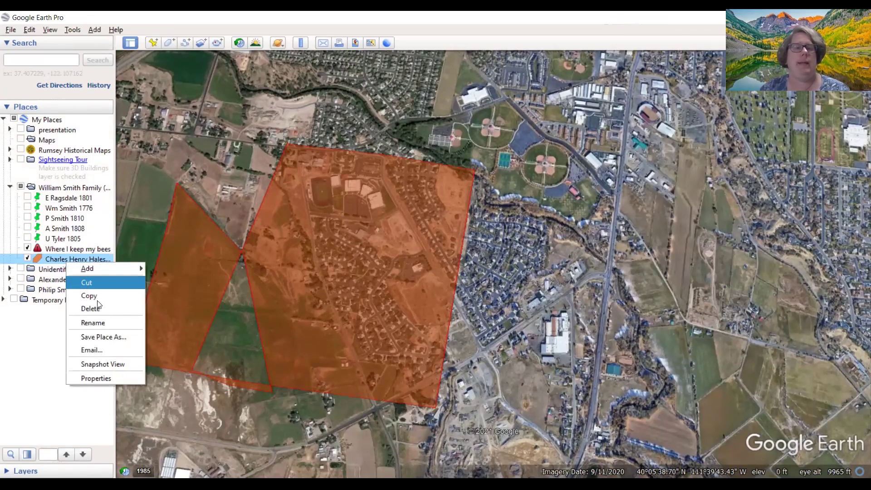
click(93, 322)
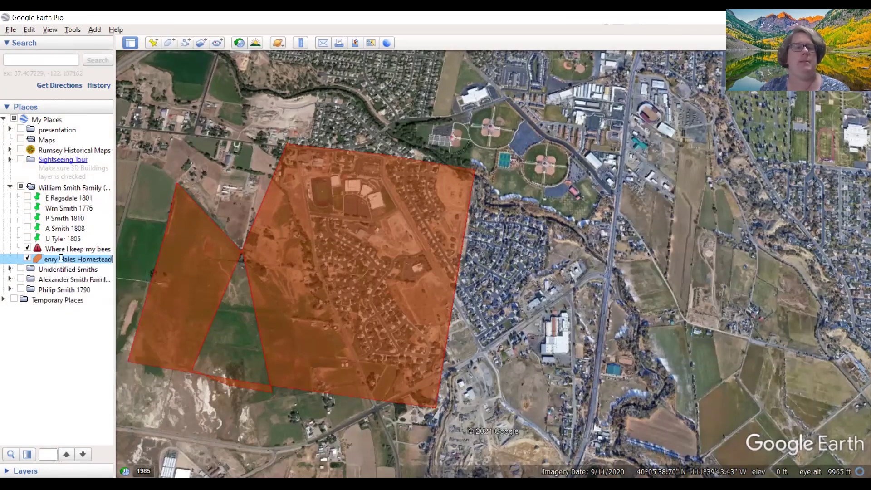
click(61, 258)
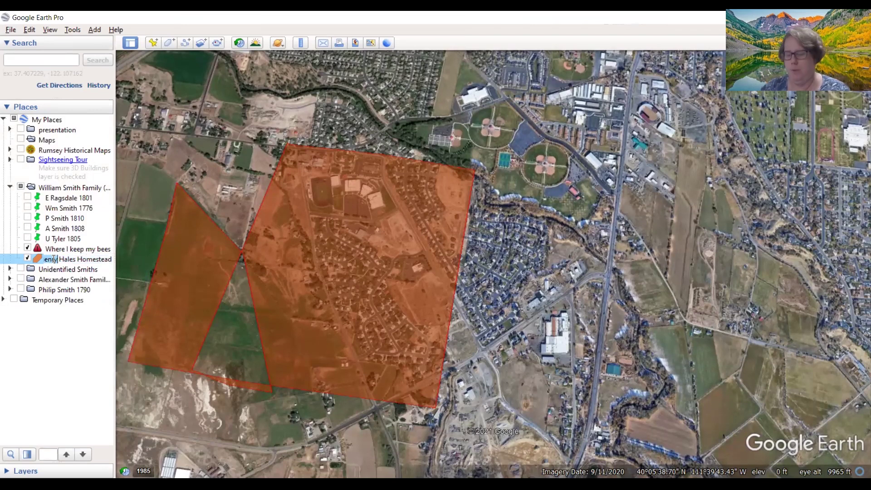
key(BackSpace)
key(BackSpace)
key(BackSpace)
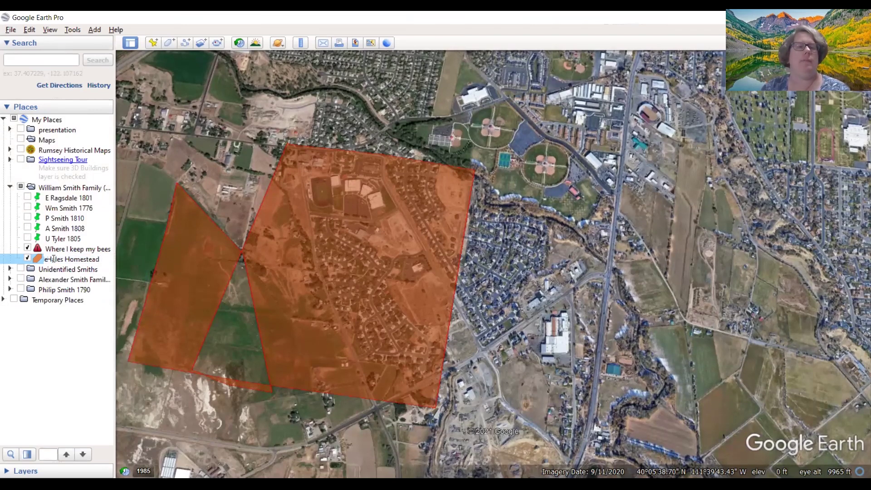
key(BackSpace)
key(BackSpace)
key(BackSpace)
text(H )
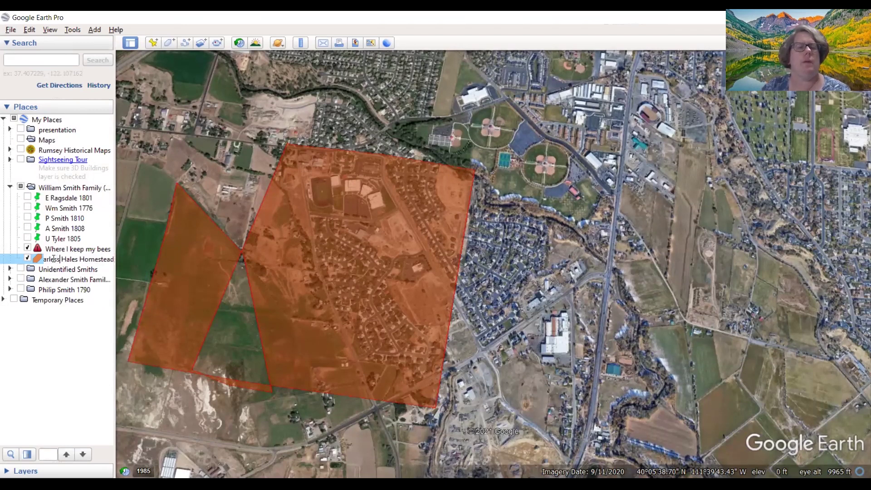
text(.)
key(Return)
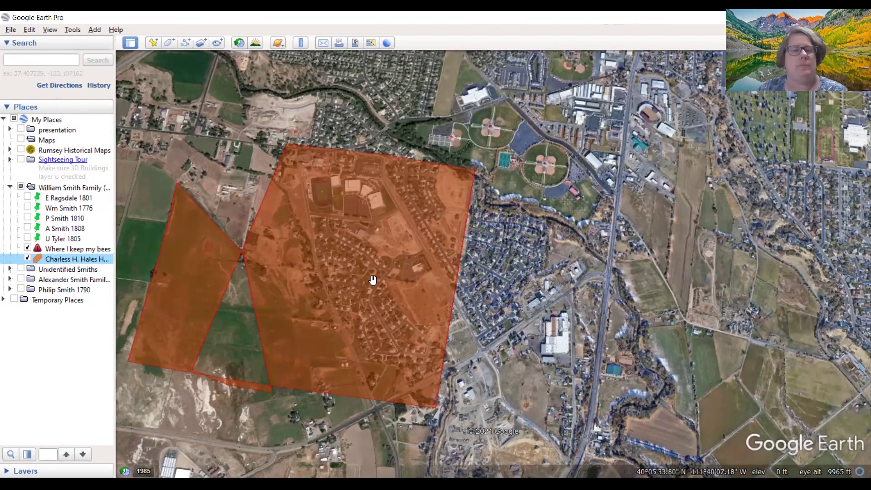
- Show the tour recording controls, and briefly check which placemarks the last family folder under My Places contains
scroll(372, 279, down, 1)
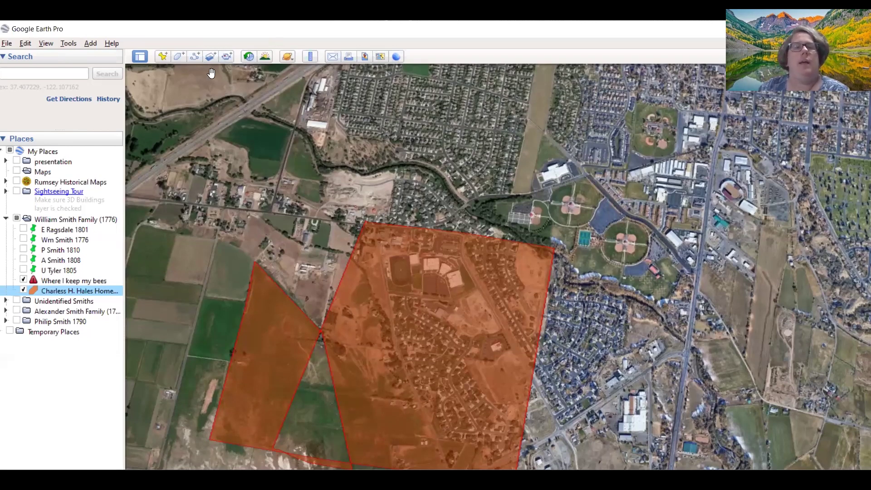
click(226, 55)
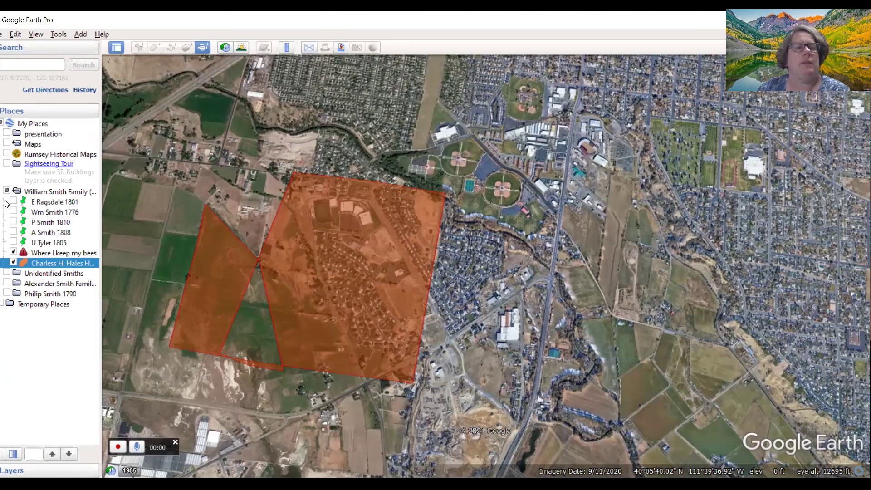
click(7, 274)
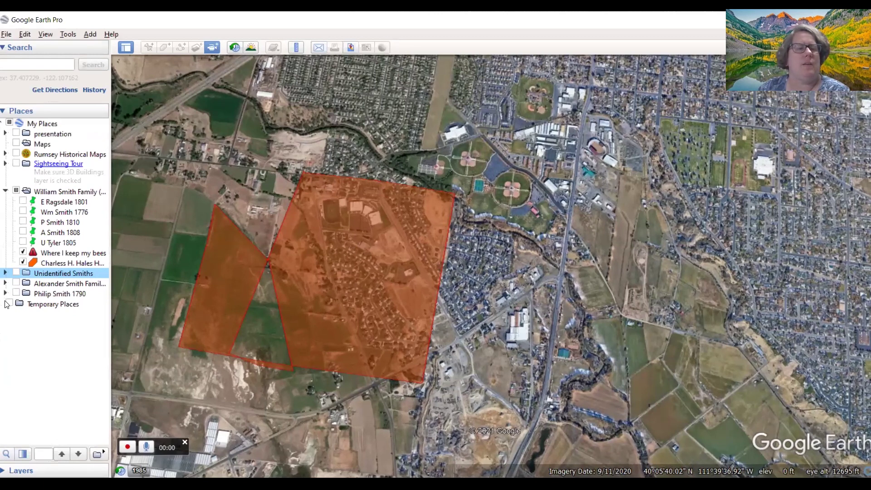
click(5, 293)
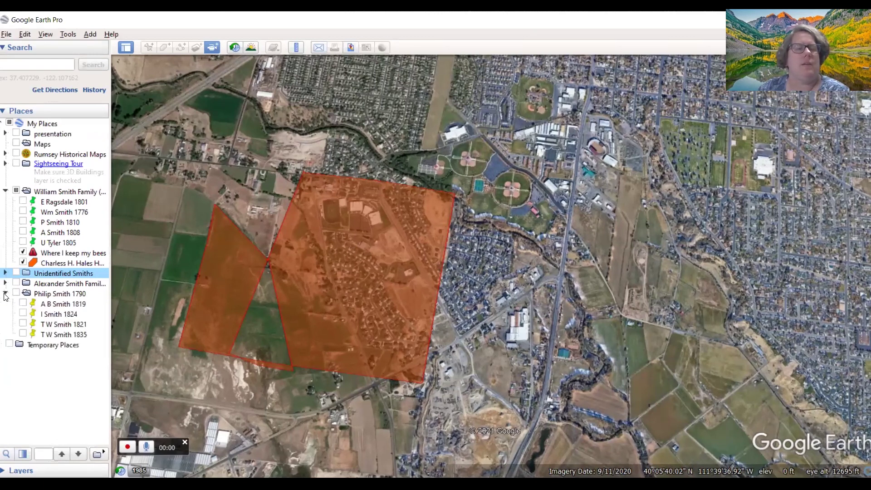
click(5, 294)
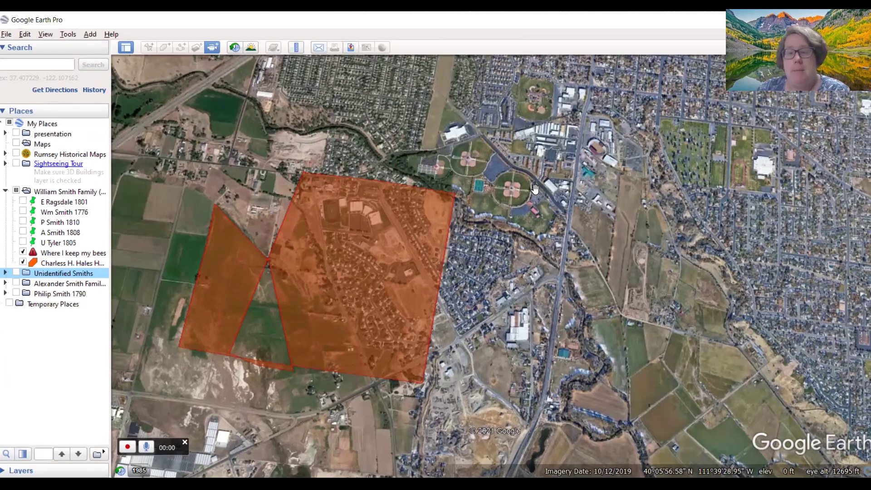
scroll(534, 189, down, 3)
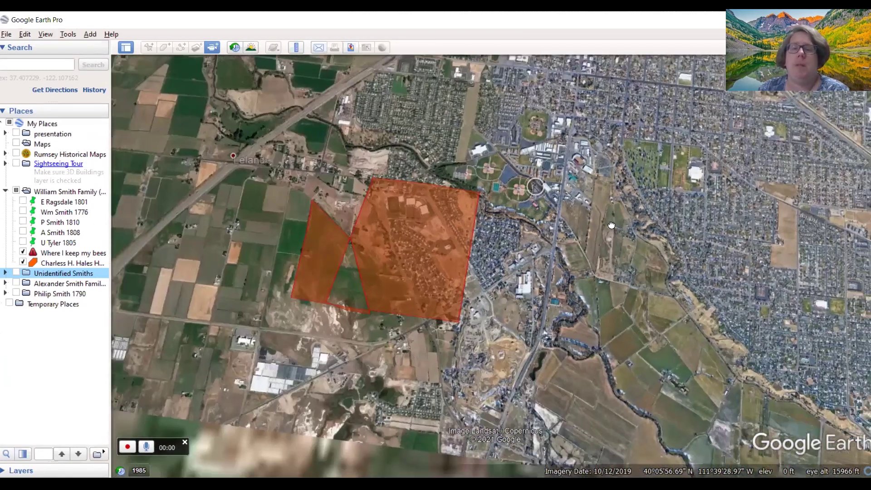
scroll(611, 225, down, 5)
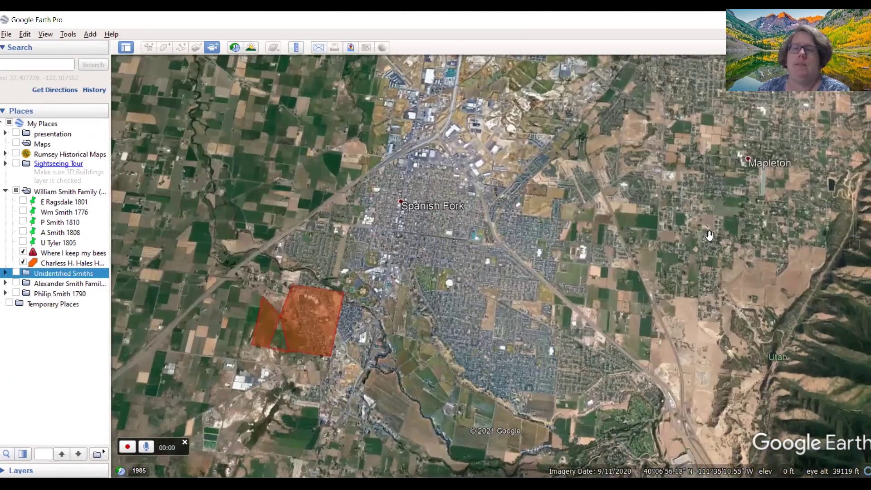
scroll(708, 235, down, 4)
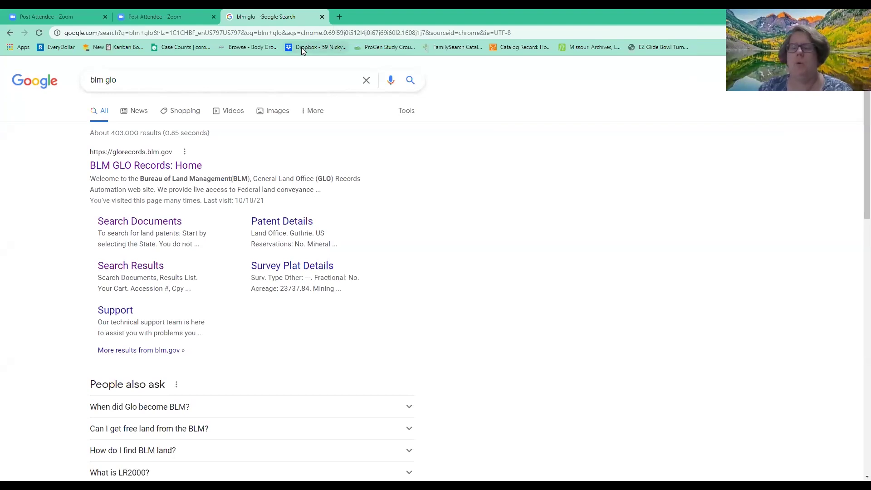
- Switch to the web browser, open earthsurvey.us/plss/plss.html and skim the description of PLSS in Google Earth
click(281, 31)
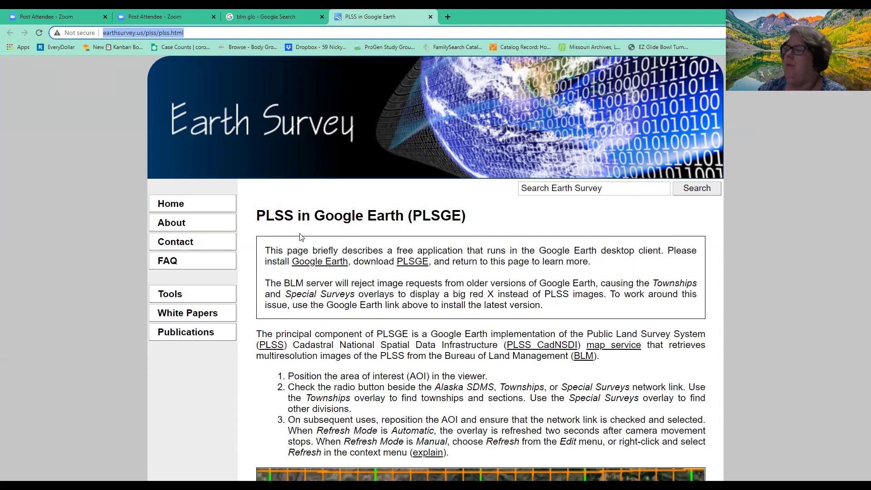
scroll(299, 236, down, 6)
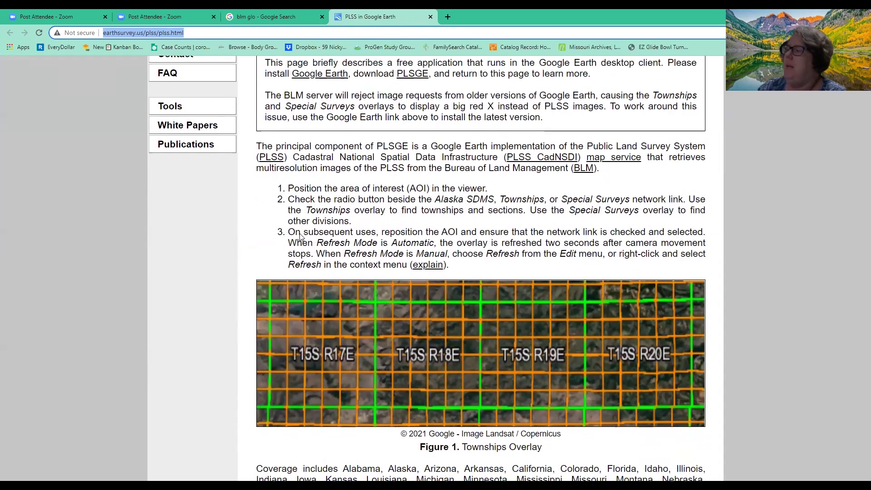
scroll(308, 244, down, 4)
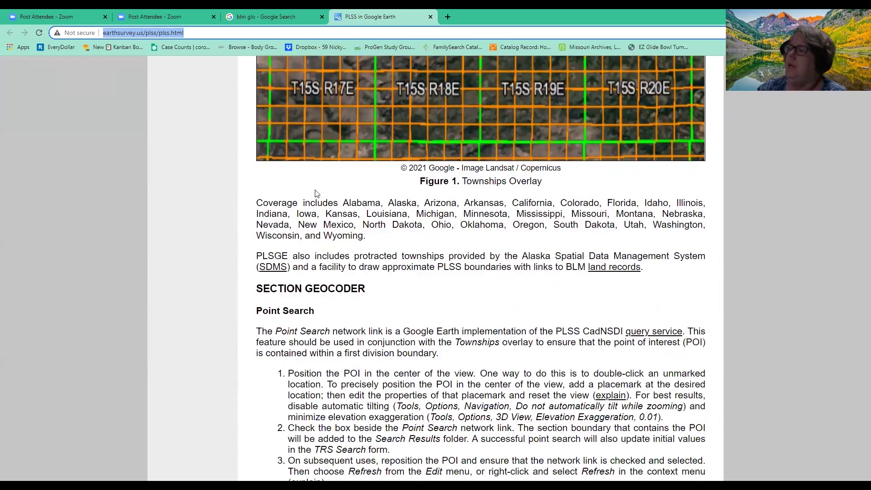
scroll(328, 227, down, 8)
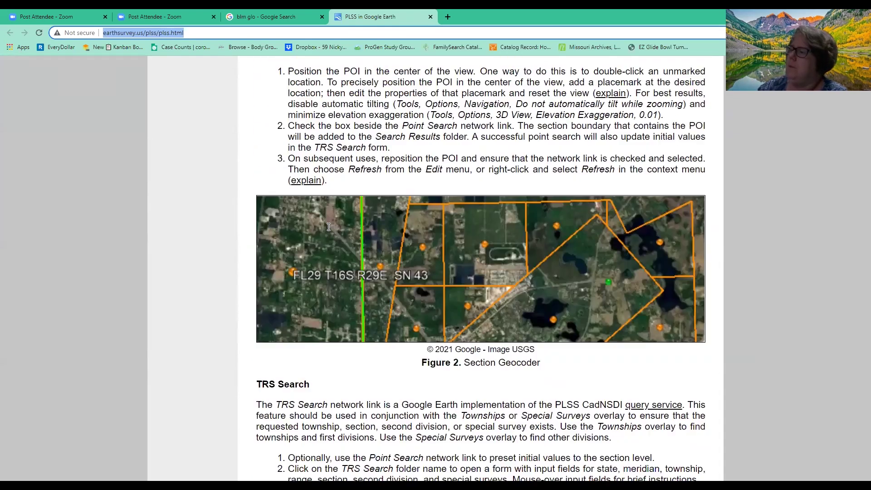
scroll(329, 227, up, 14)
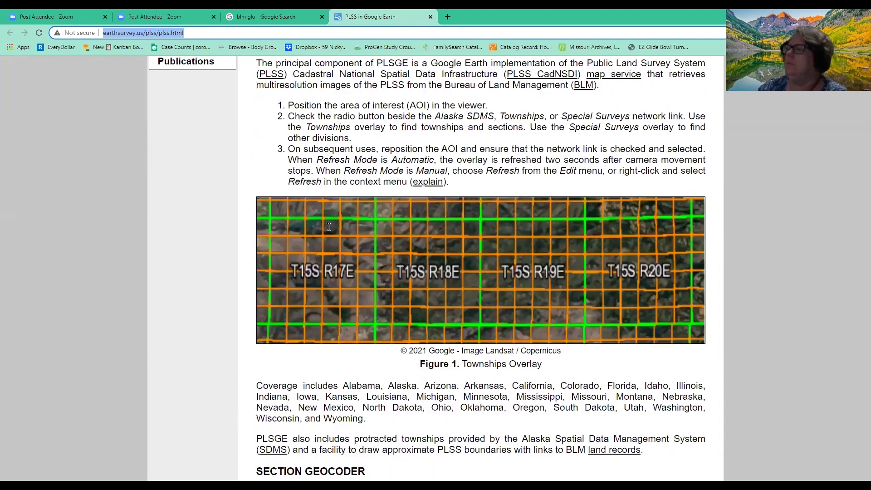
scroll(255, 243, up, 5)
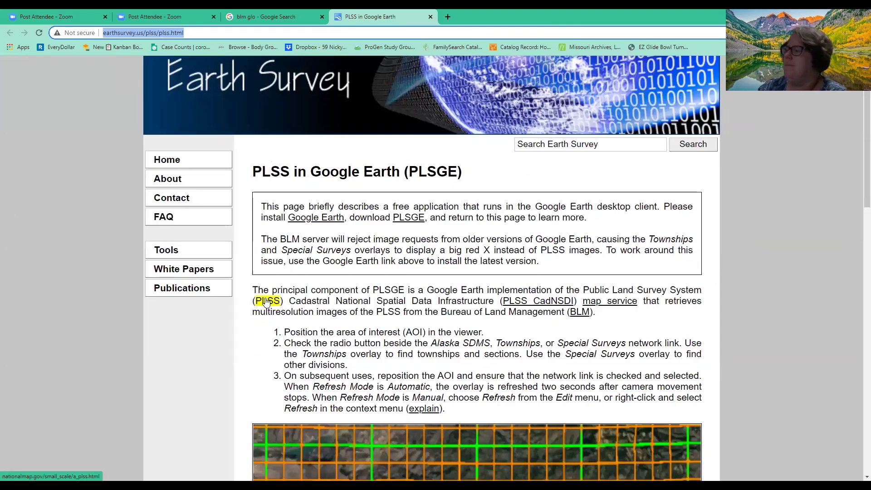
- Download PLSGE from the Earth Survey page and load its PLSS township overlay in Google Earth Pro
click(266, 301)
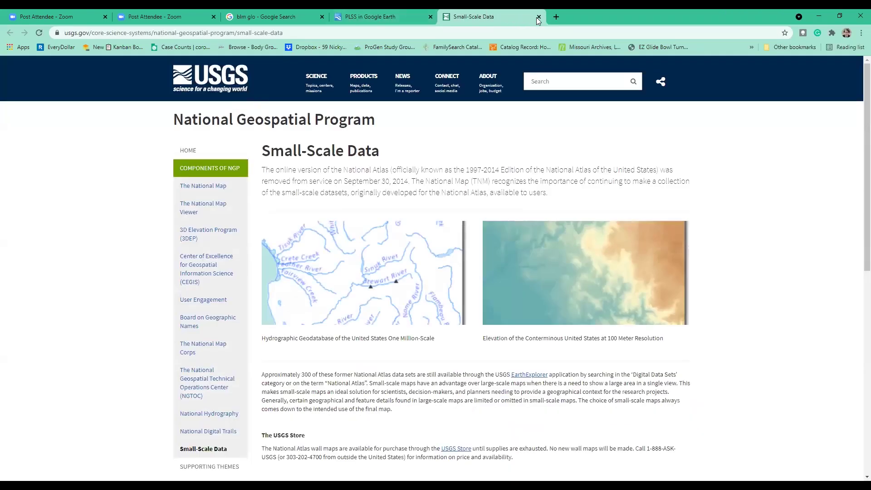
key(ctrl+w)
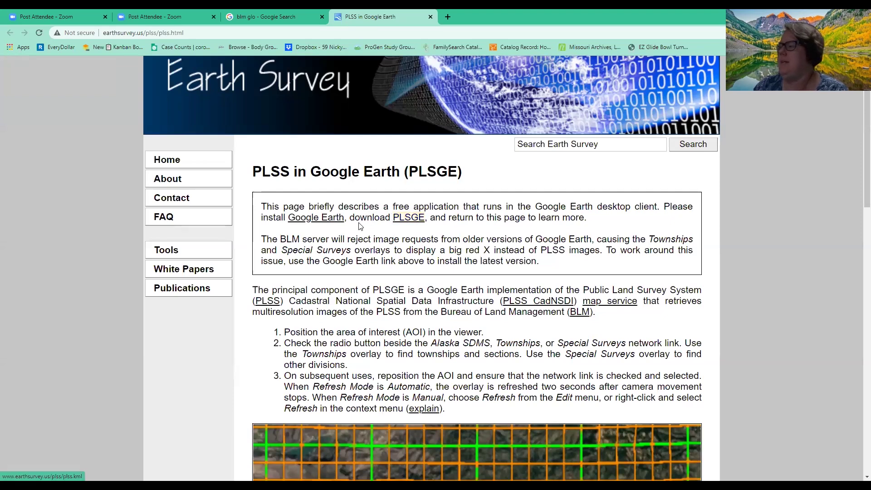
click(402, 219)
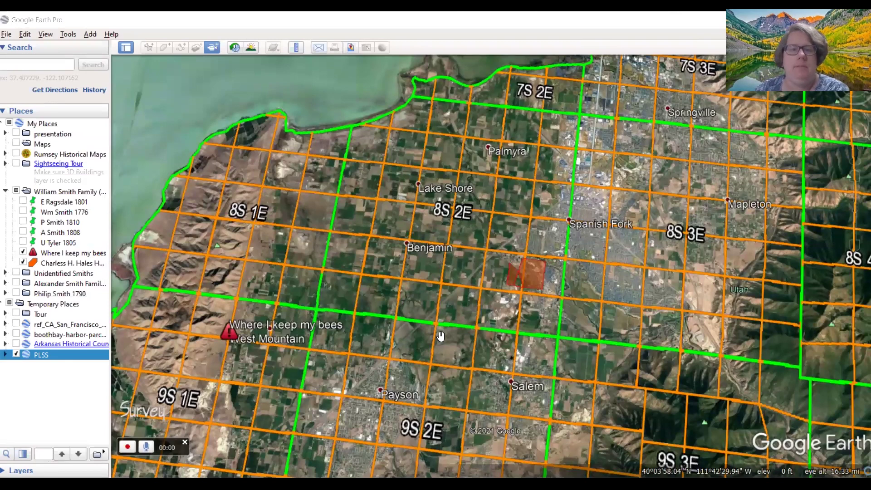
scroll(437, 309, down, 5)
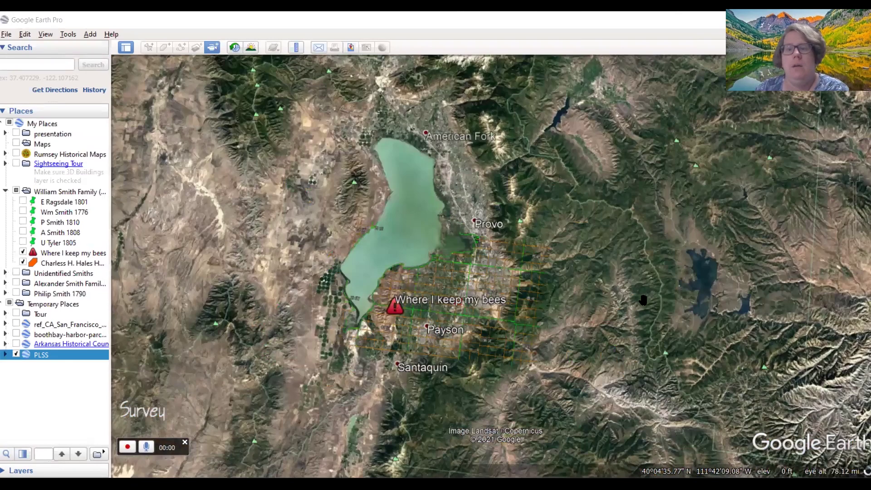
- Examine the PLSS township lines and numbered sections around Spanish Fork, Santaquin and Goshen in Utah
double_click(643, 299)
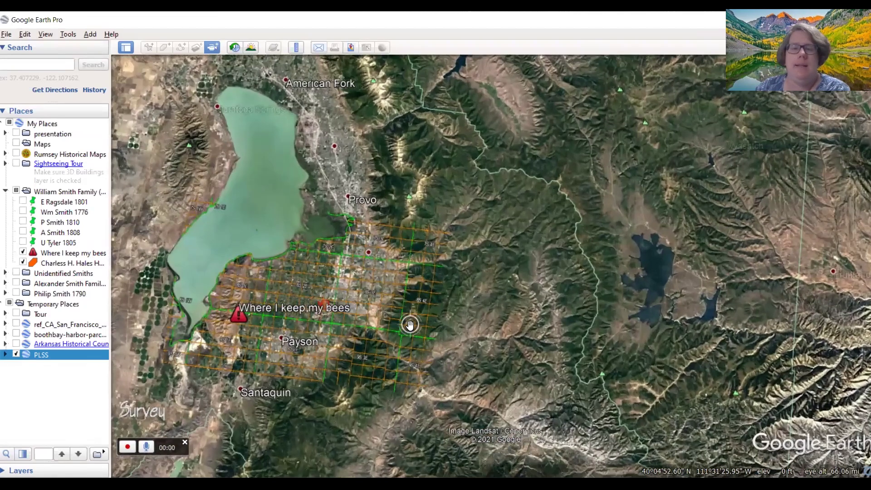
double_click(409, 325)
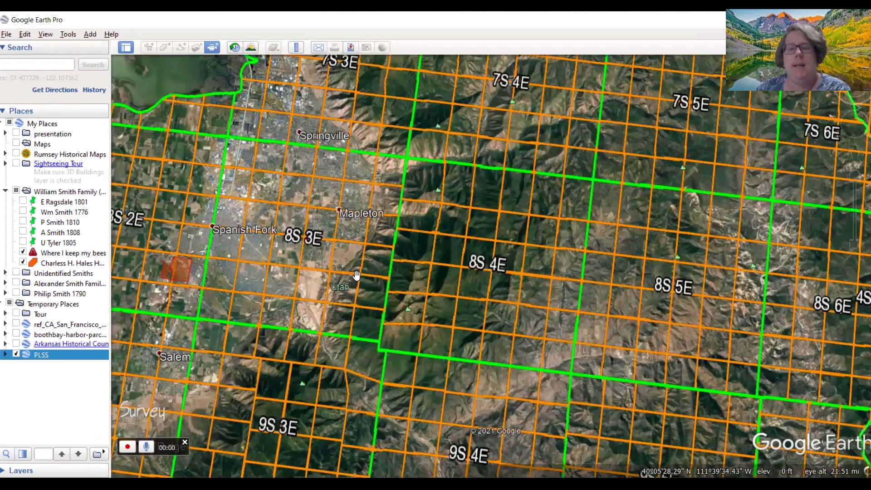
scroll(357, 276, down, 5)
drag(317, 329, 688, 253)
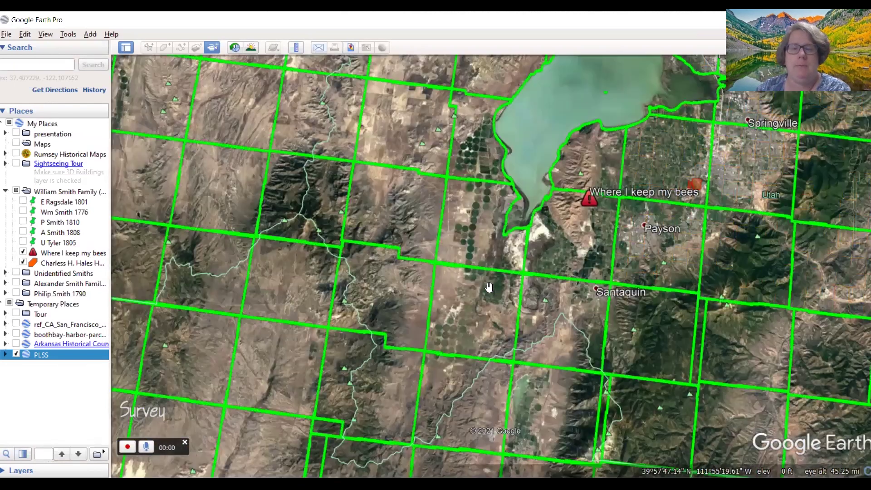
double_click(490, 313)
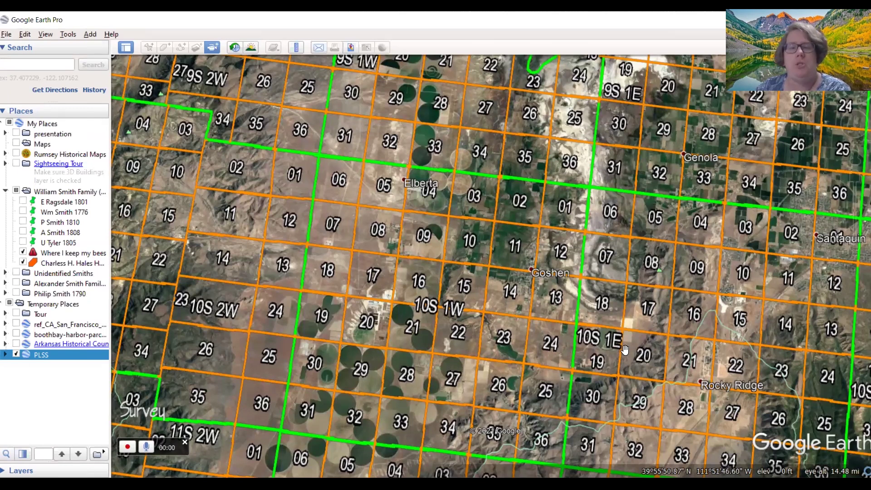
drag(443, 310, 403, 302)
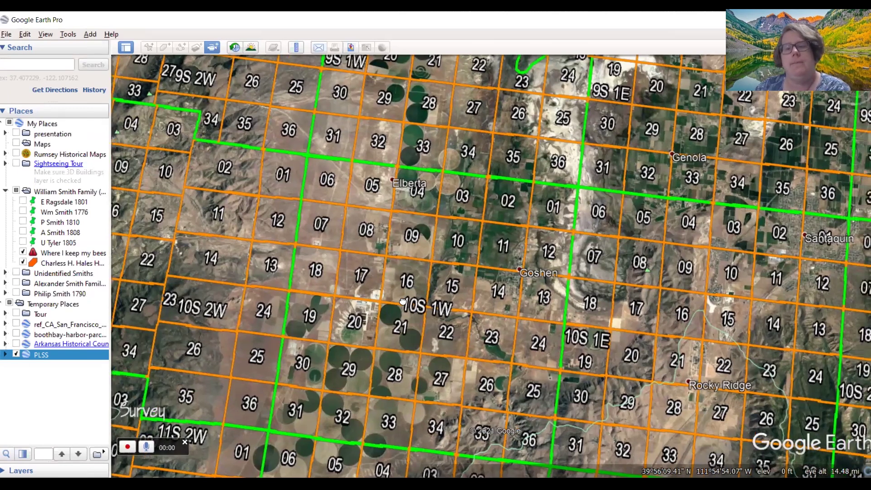
drag(490, 315, 450, 307)
scroll(451, 307, down, 3)
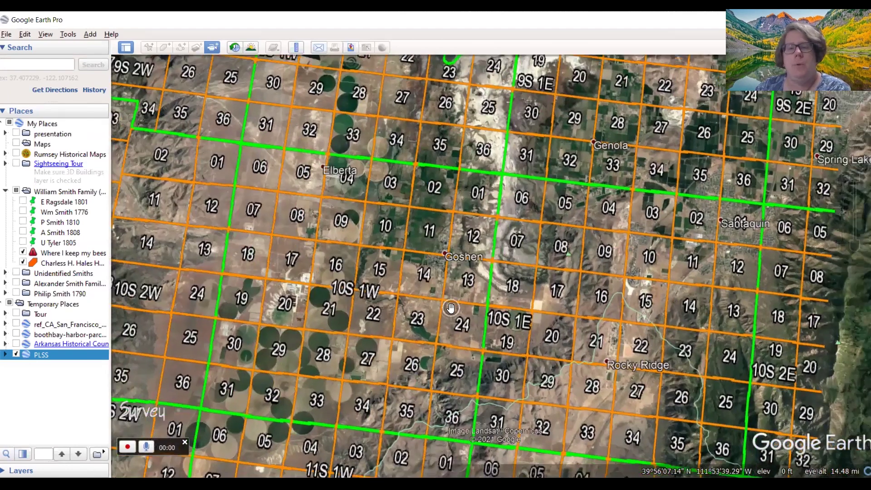
scroll(464, 312, down, 3)
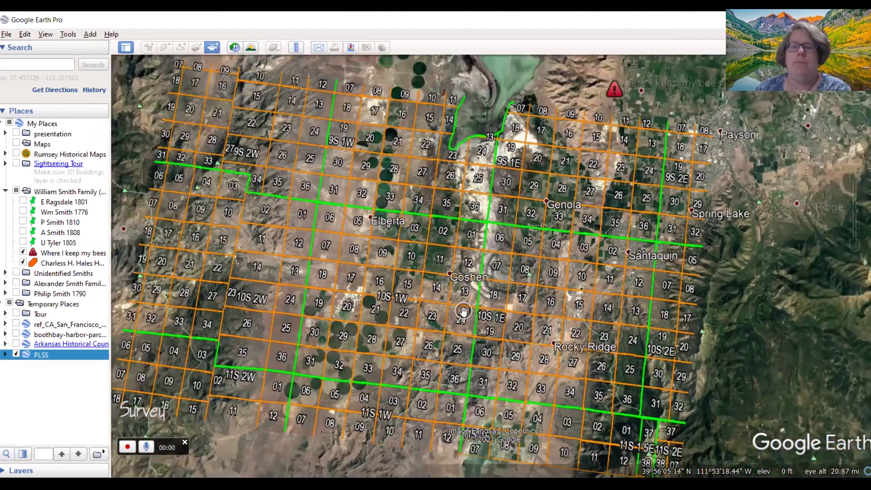
scroll(464, 312, down, 3)
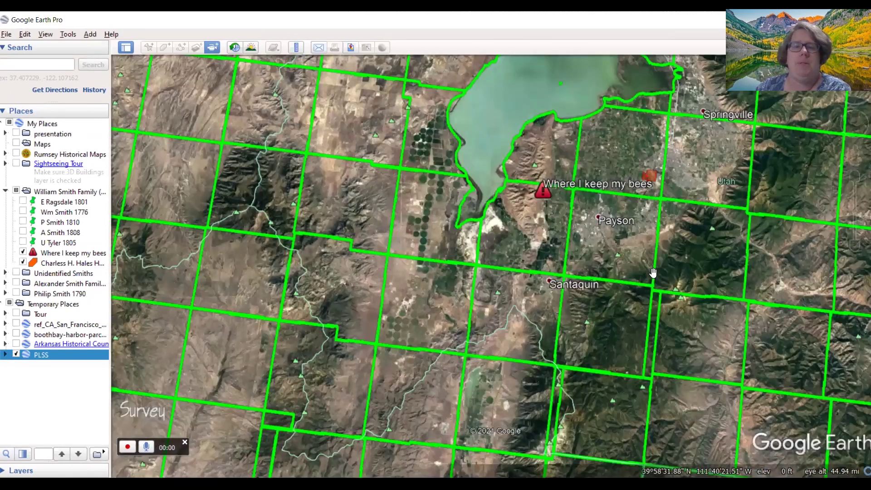
- Go to southern Nebraska and examine the township labels and section numbers of the PLSS grid southeast of Kearney, around 7N 14W
scroll(653, 272, down, 5)
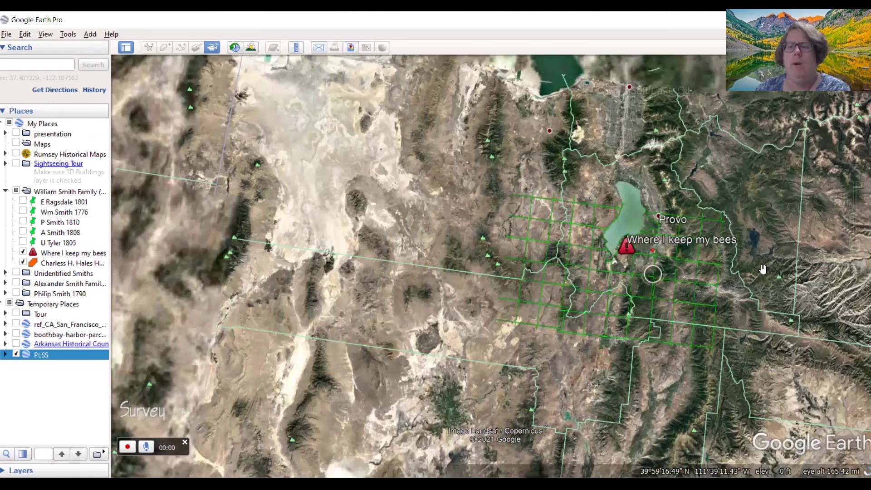
scroll(771, 267, down, 5)
mouse_move(768, 261)
mouse_down()
mouse_move(687, 237)
mouse_move(677, 218)
mouse_move(341, 197)
mouse_move(299, 298)
mouse_move(301, 316)
mouse_up()
scroll(600, 241, down, 2)
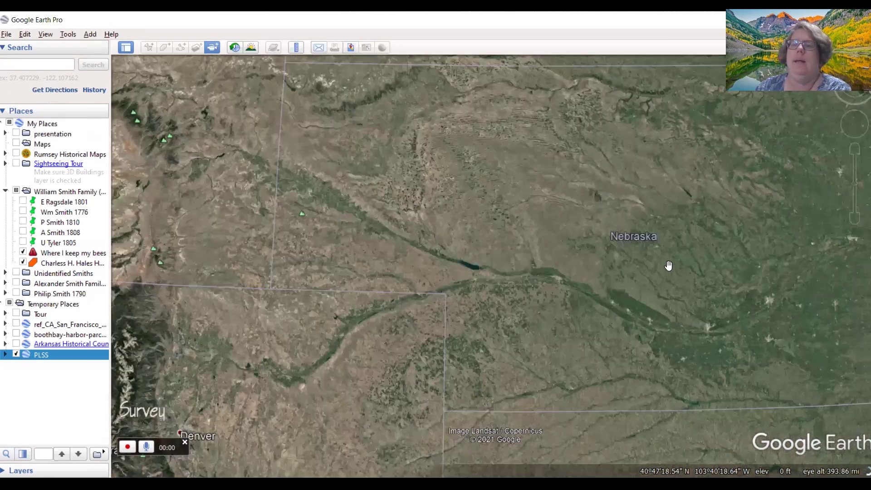
scroll(689, 269, up, 2)
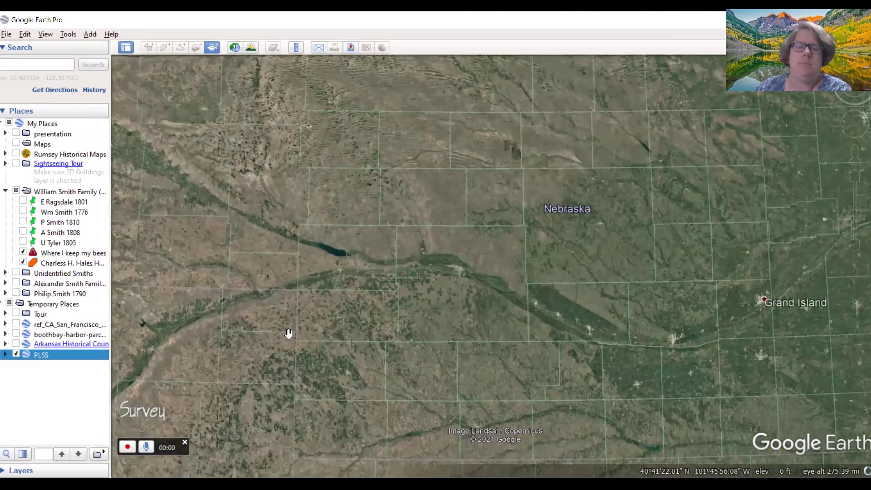
drag(284, 249, 338, 208)
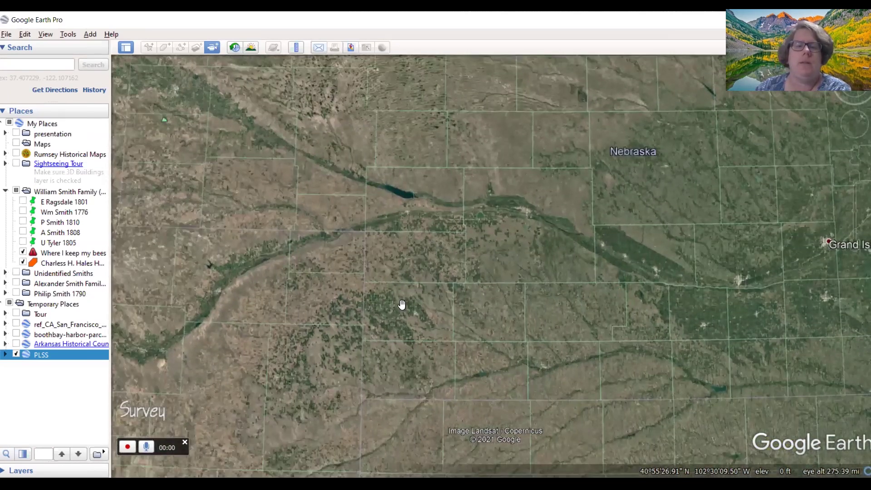
scroll(305, 211, down, 2)
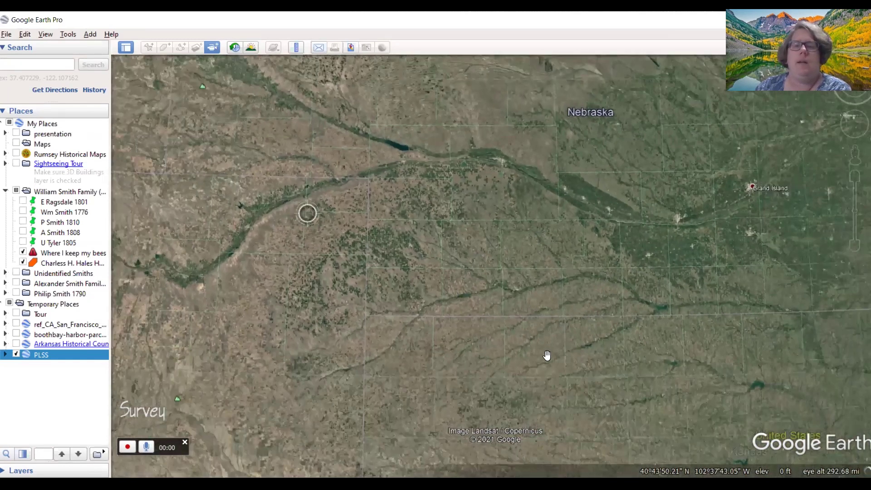
drag(653, 308, 437, 429)
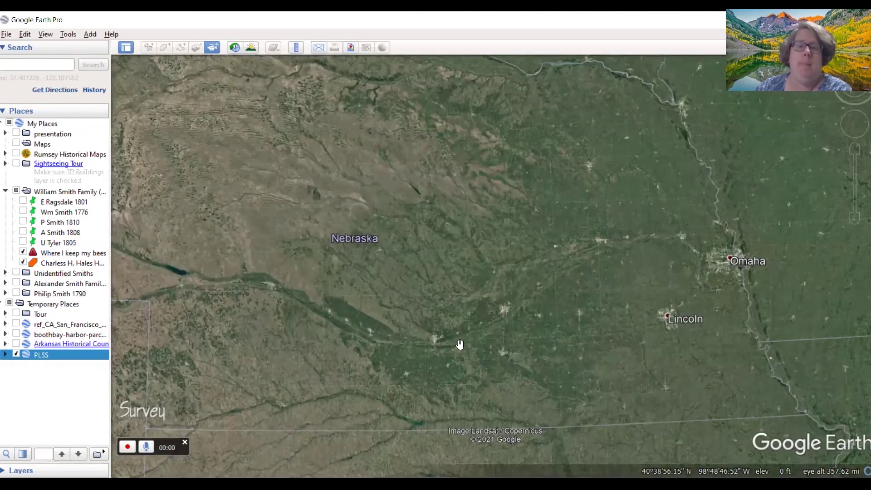
scroll(459, 345, up, 2)
scroll(467, 349, up, 3)
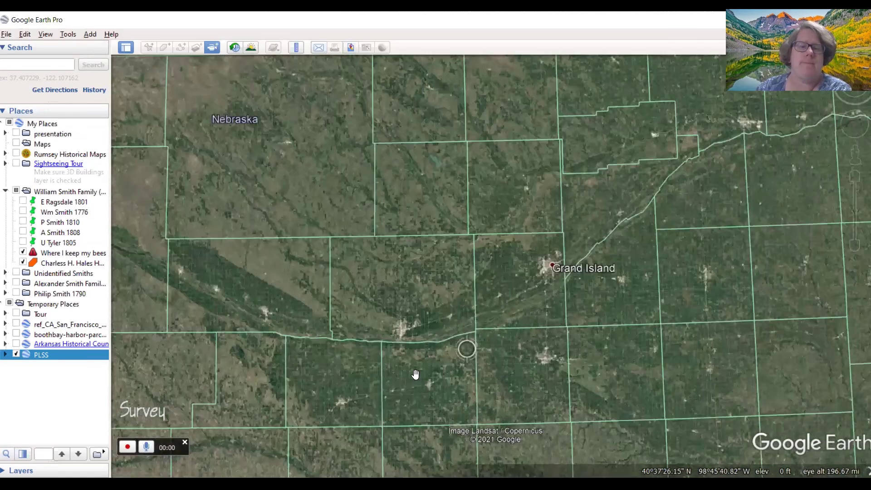
scroll(432, 367, up, 3)
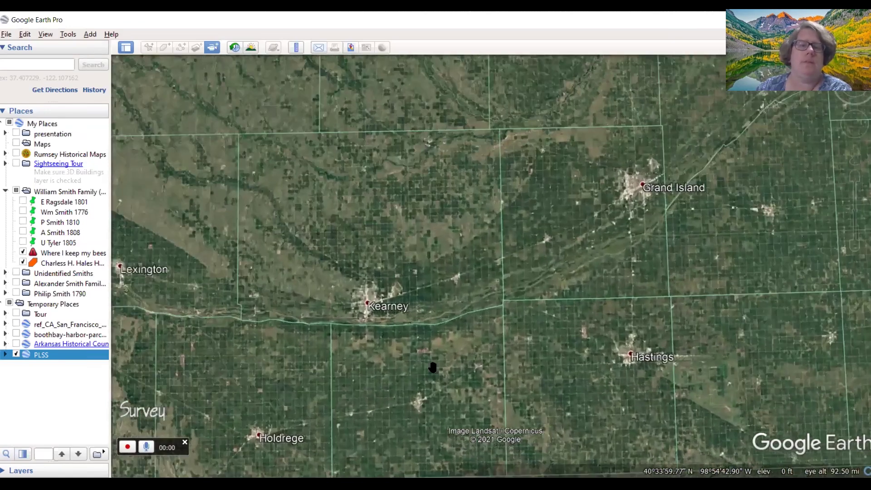
scroll(433, 367, up, 3)
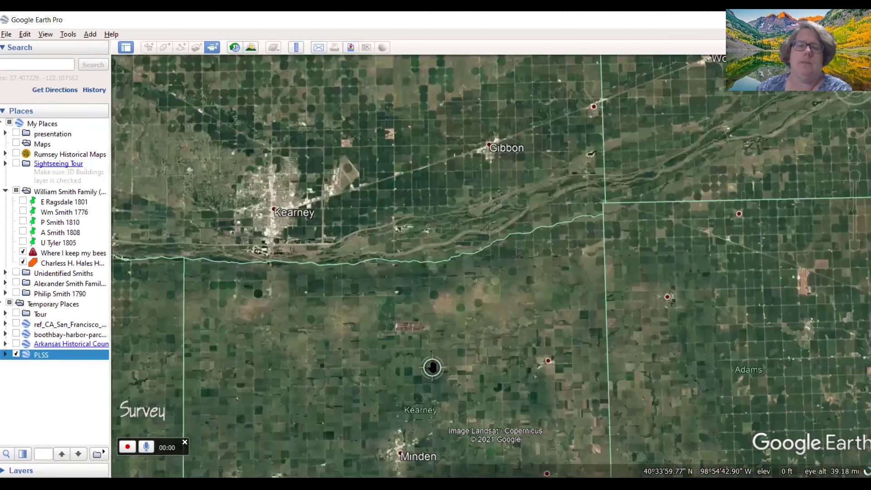
scroll(445, 332, up, 2)
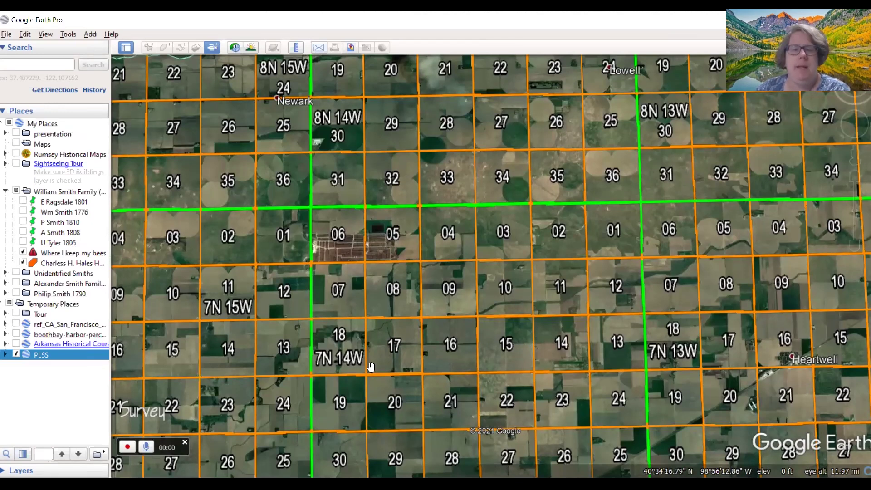
- Follow the PLSS grid east to the 1W/1E range boundary near Milligan, and south to the 1N/T1S baseline at the Kansas border
drag(788, 341, 486, 360)
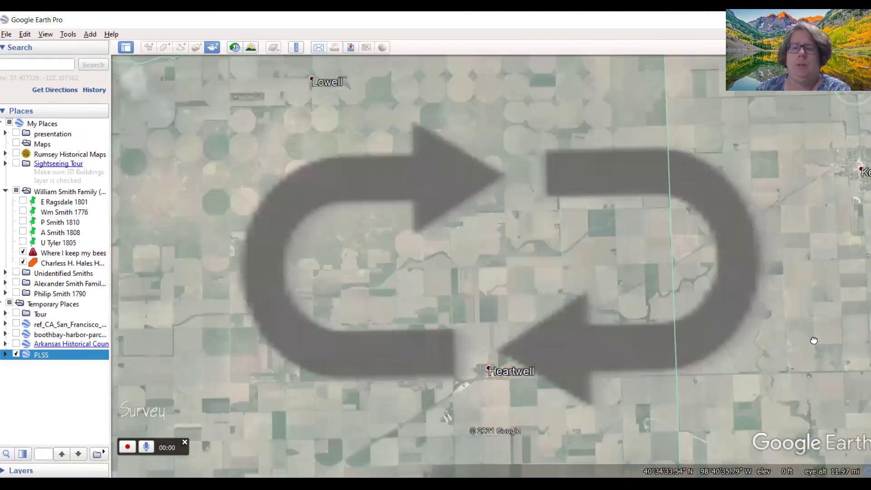
drag(813, 340, 353, 359)
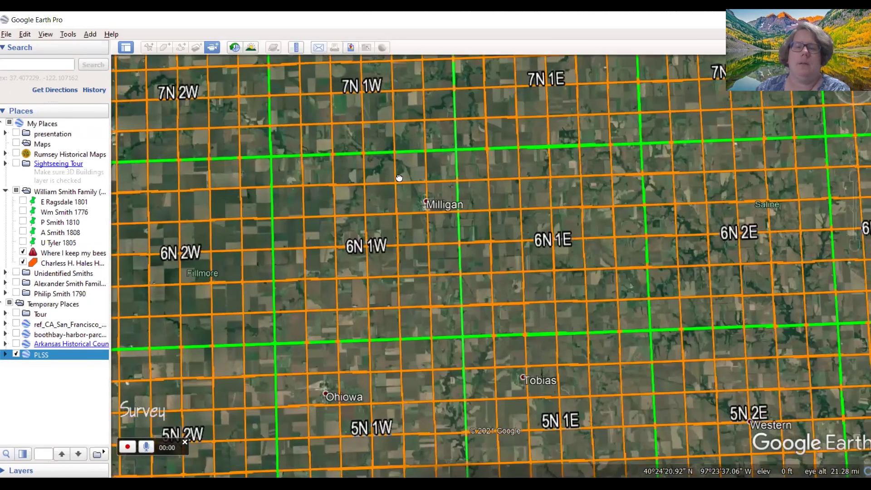
drag(422, 409, 399, 178)
drag(416, 363, 379, 189)
drag(413, 413, 434, 179)
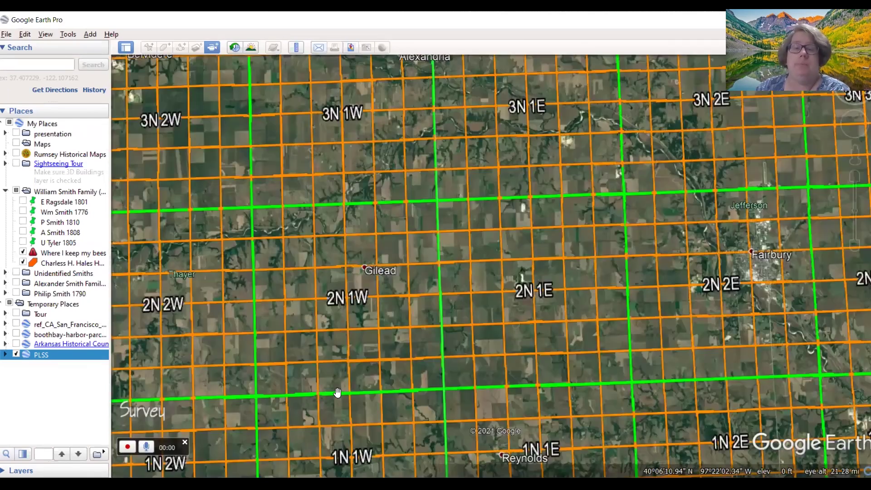
drag(165, 198, 197, 152)
drag(233, 209, 268, 179)
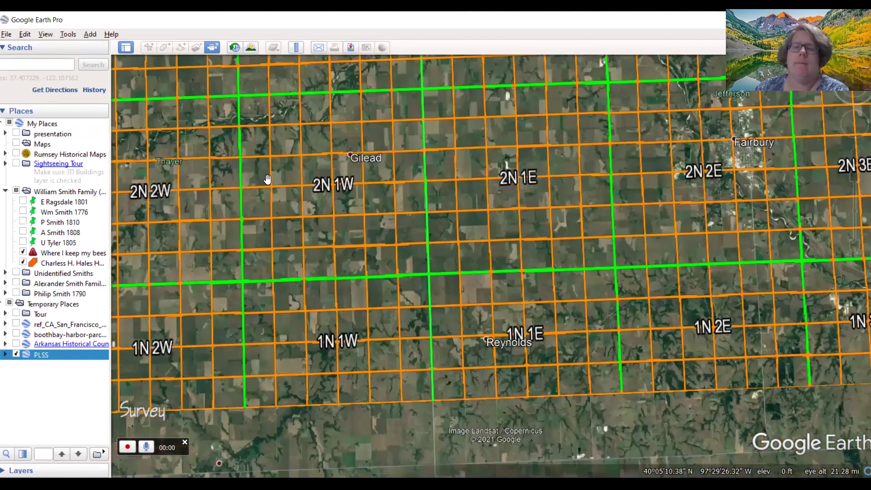
drag(298, 387, 273, 338)
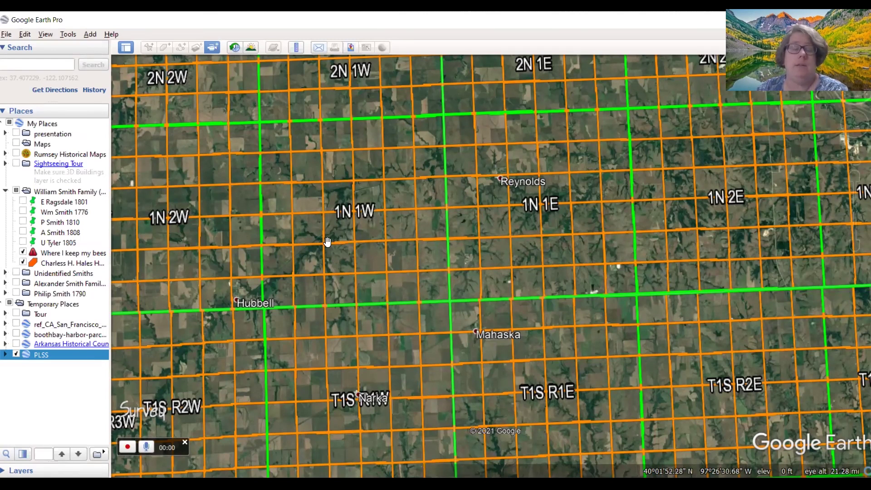
- Locate township 5N 6W by counting ranges west along the baseline to 6W and townships north to 5N, near Edgar
drag(328, 243, 614, 243)
drag(361, 245, 528, 242)
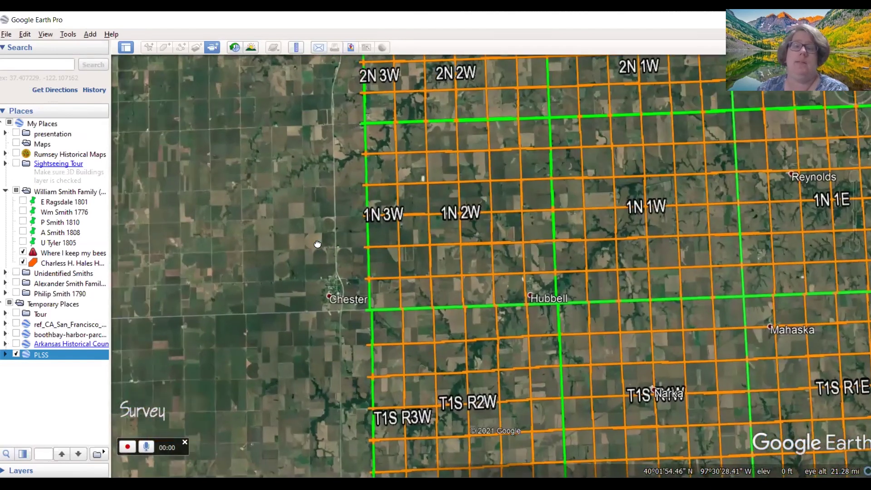
drag(418, 242, 520, 242)
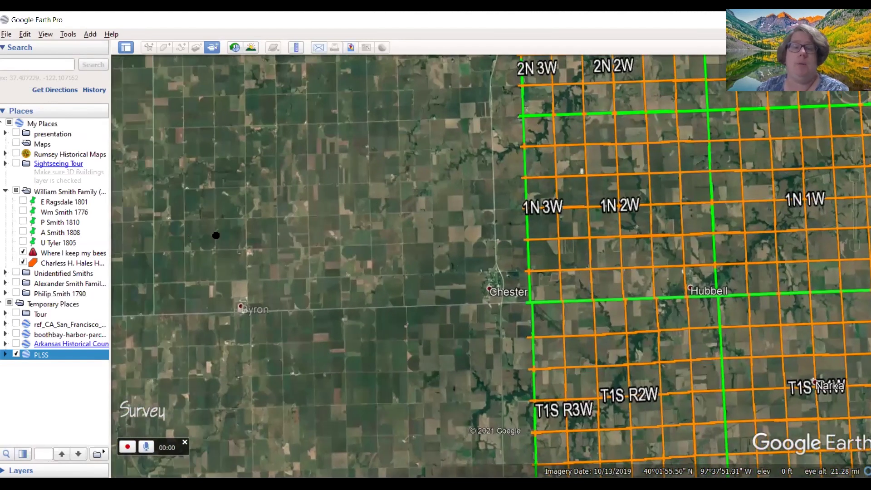
drag(216, 233, 509, 233)
drag(251, 222, 362, 244)
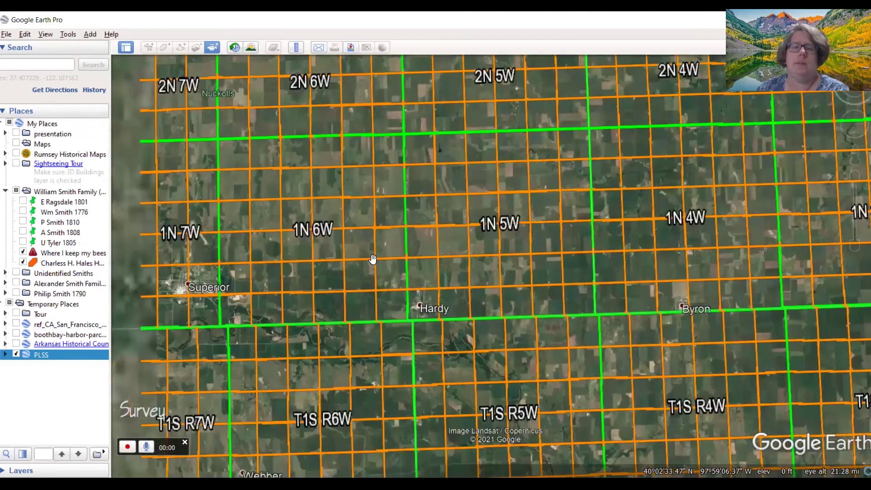
drag(373, 259, 481, 275)
drag(426, 121, 439, 283)
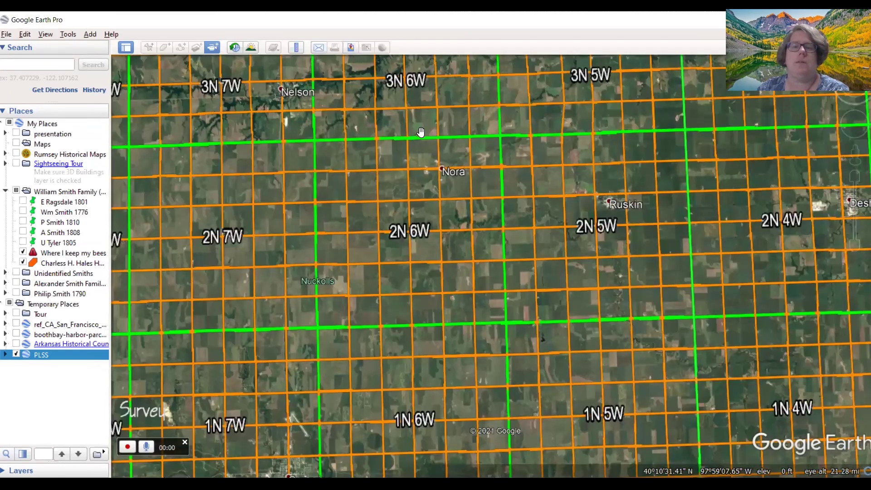
drag(422, 136, 393, 351)
drag(399, 129, 438, 386)
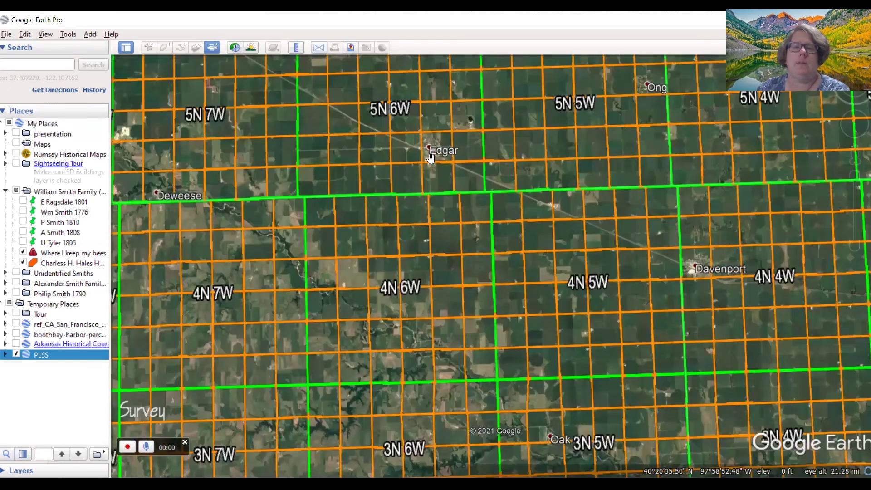
drag(406, 210, 423, 281)
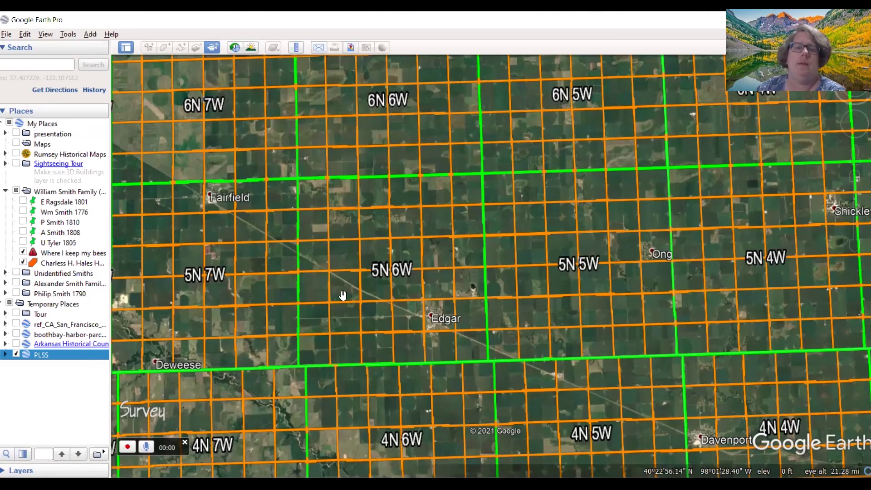
- Locate section 20 within township 5N 6W, northwest of Edgar
scroll(345, 293, up, 1)
scroll(345, 293, up, 2)
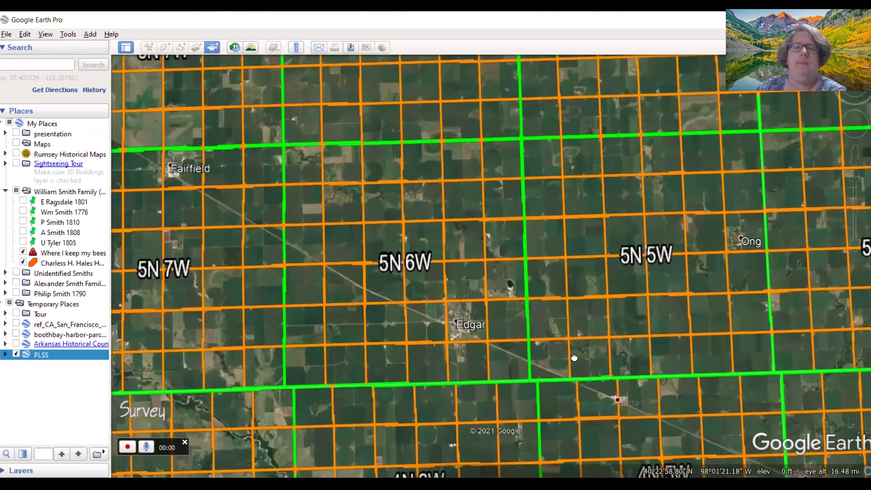
drag(571, 337, 575, 389)
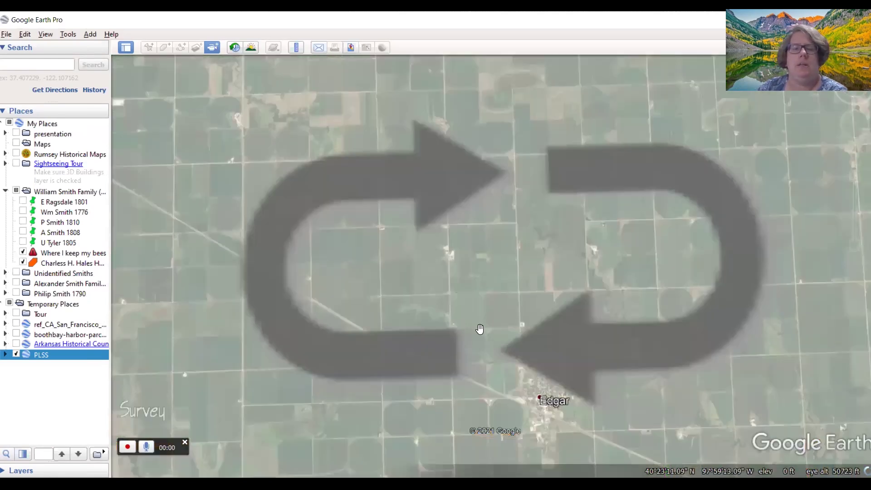
scroll(348, 336, up, 2)
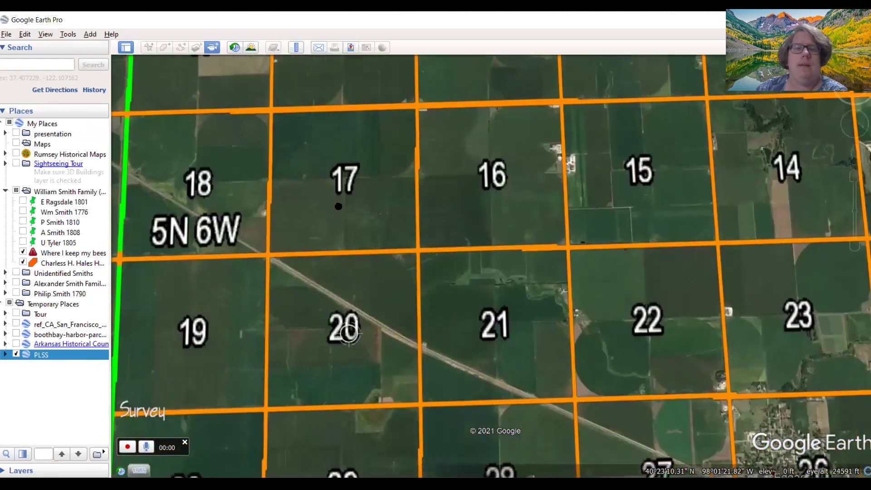
drag(339, 206, 484, 189)
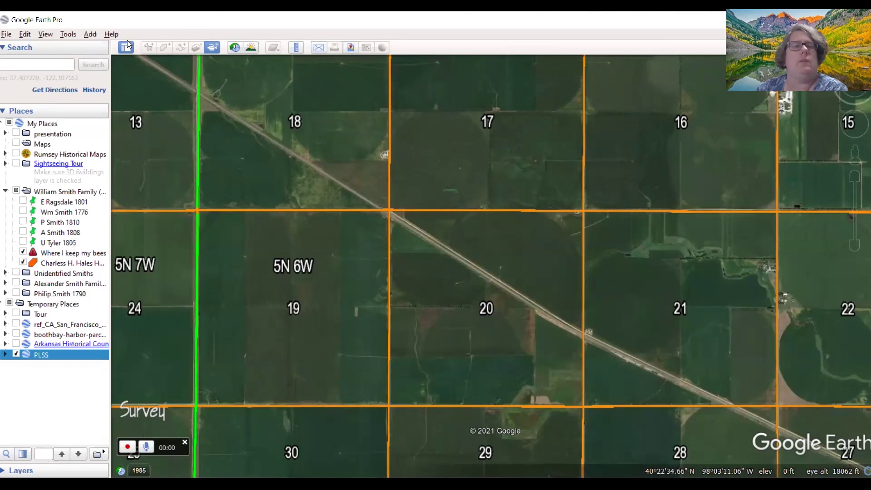
click(165, 47)
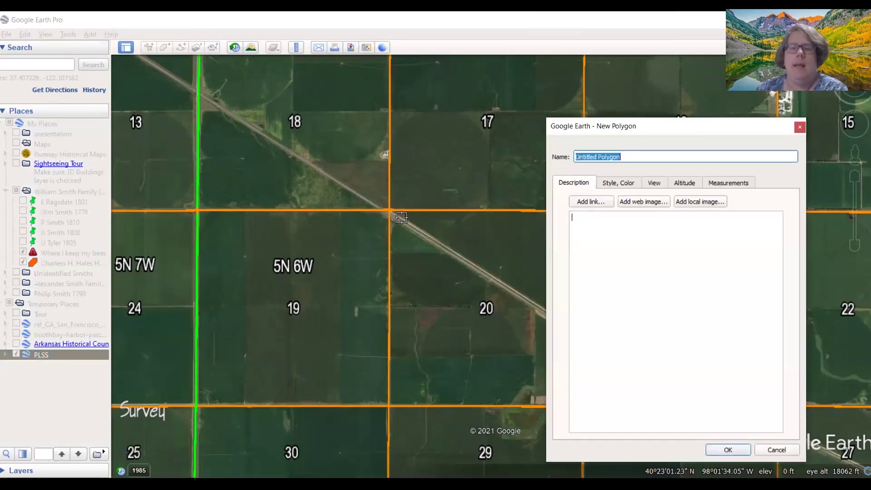
drag(391, 212, 473, 312)
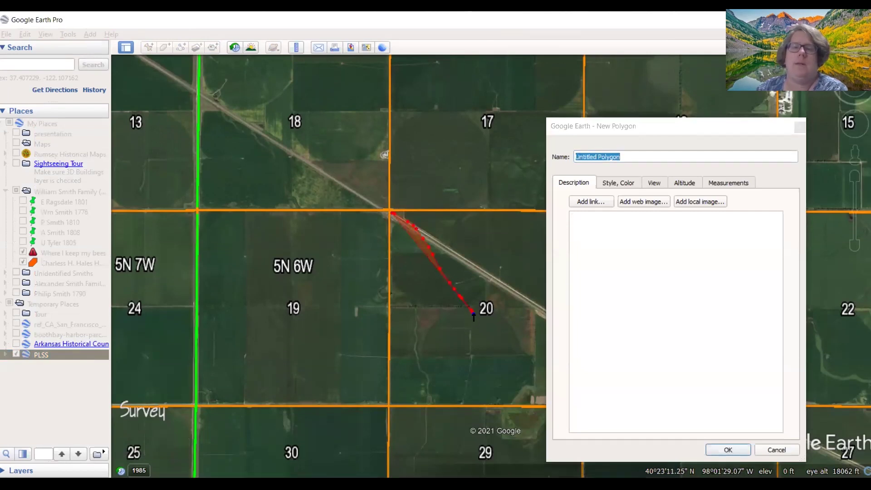
click(777, 450)
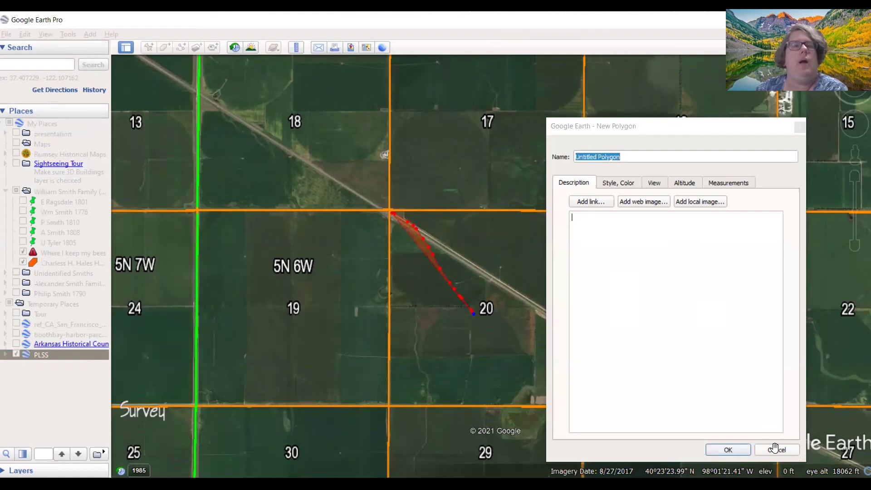
- Outline the northwest quarter of section 20 in 5N 6W as a polygon, named with the homesteader's full name followed by "relinquesd"
click(165, 47)
click(389, 209)
click(495, 212)
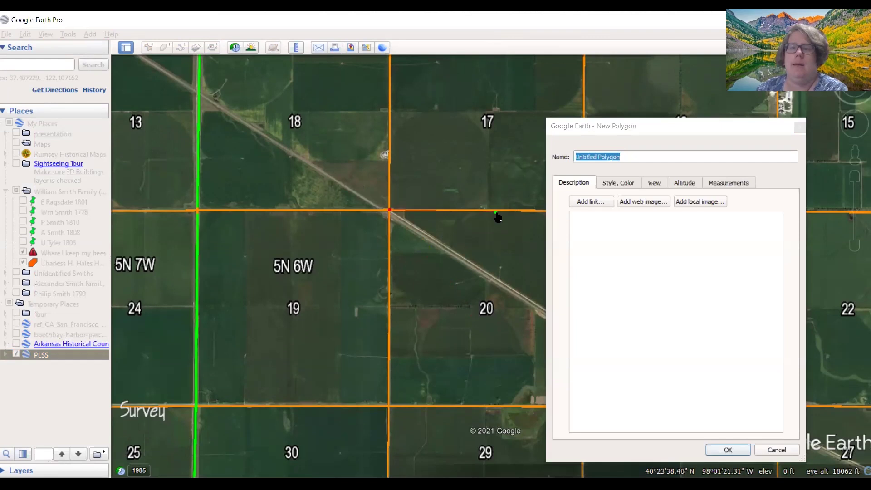
click(489, 309)
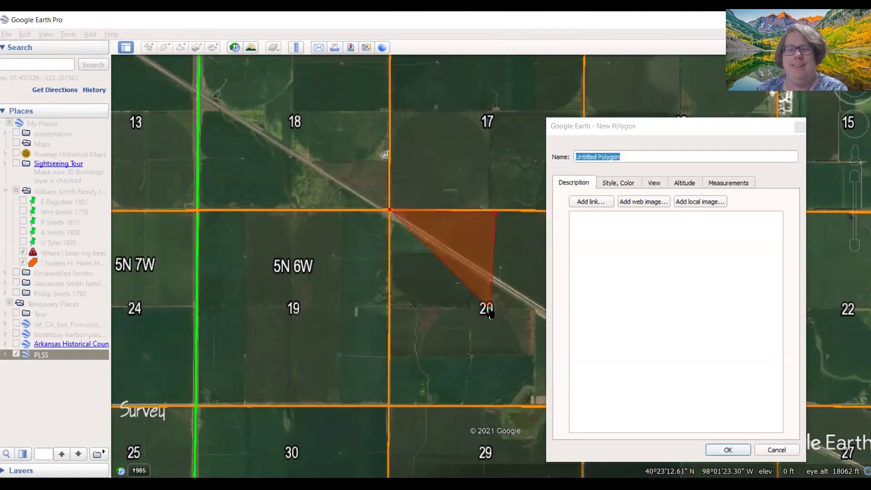
click(390, 306)
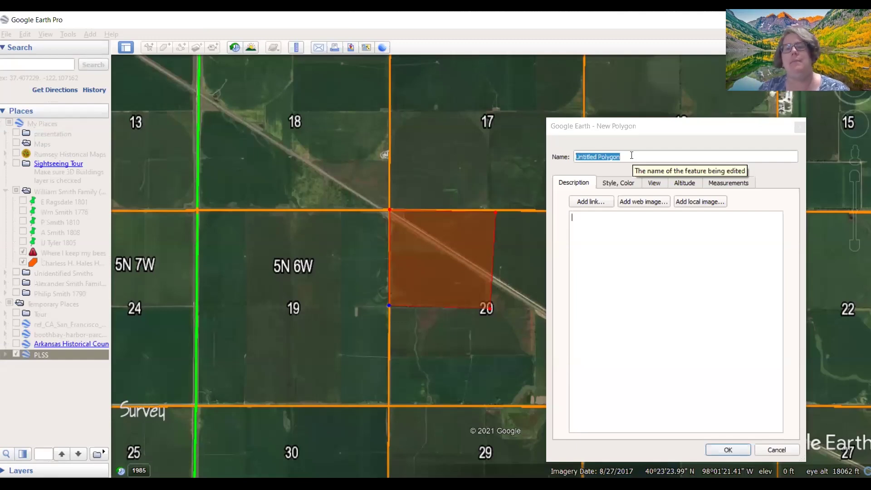
text(Adam Crites relinquesd)
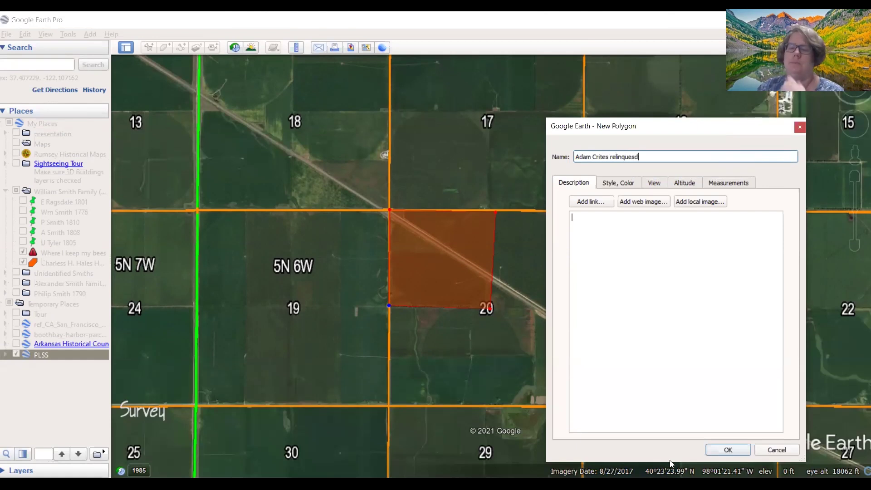
click(728, 450)
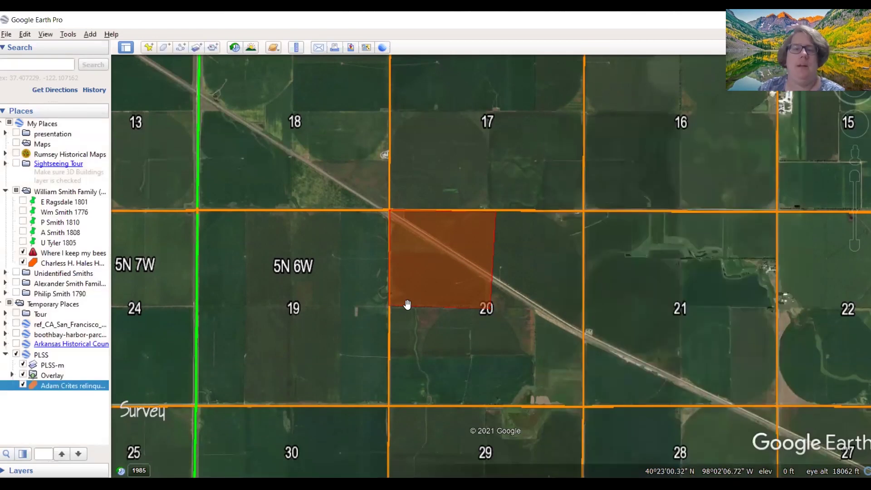
- Create a folder in My Places named with the homesteader's full name and move the new parcel polygon into it
scroll(528, 267, down, 1)
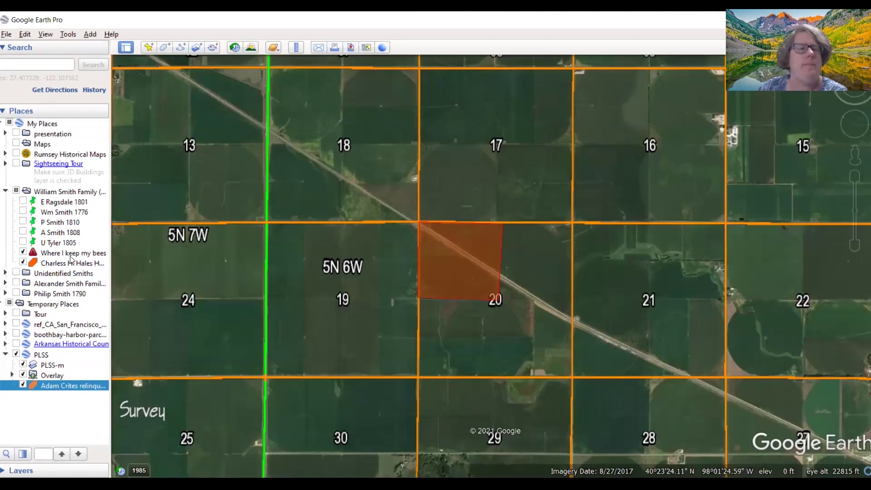
right_click(88, 125)
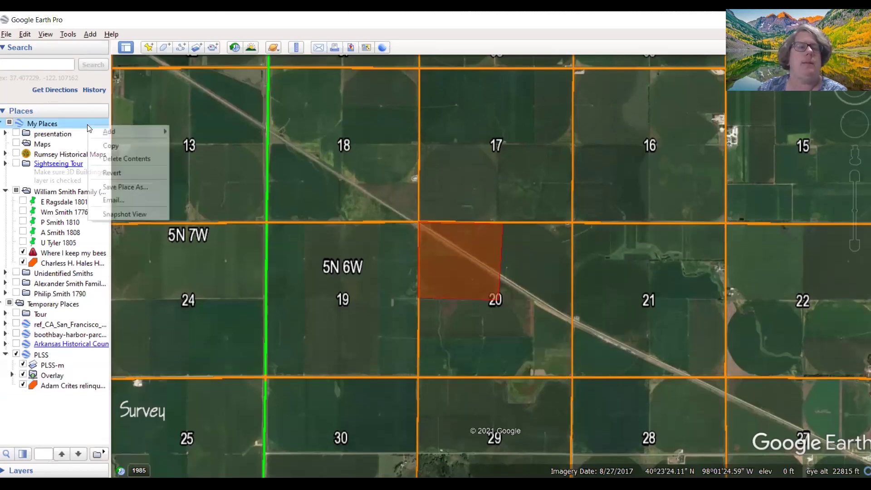
mouse_move(150, 131)
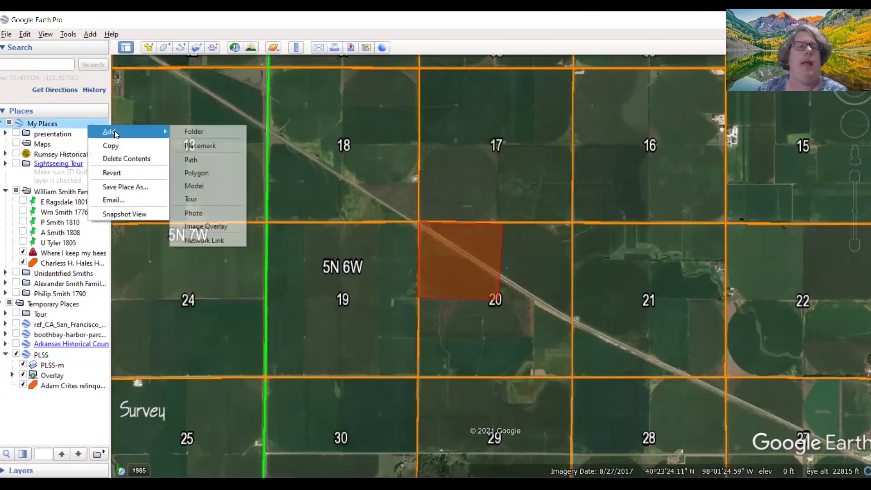
click(189, 133)
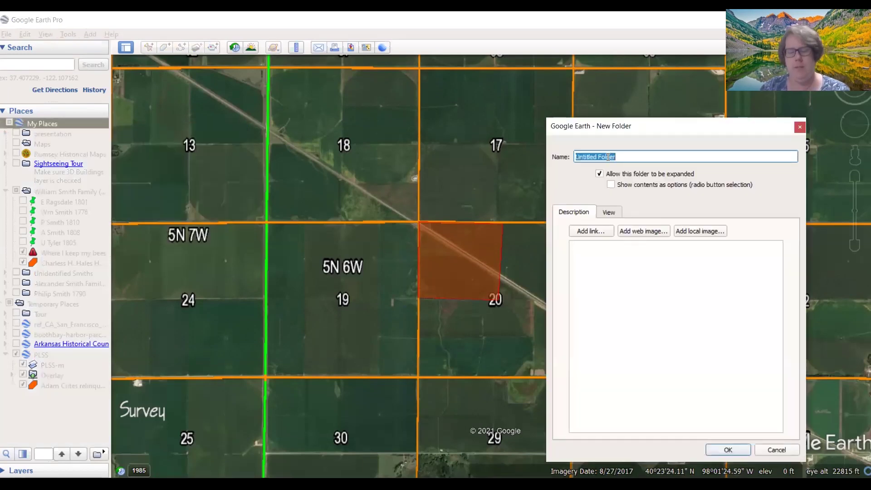
text(Adam Crite)
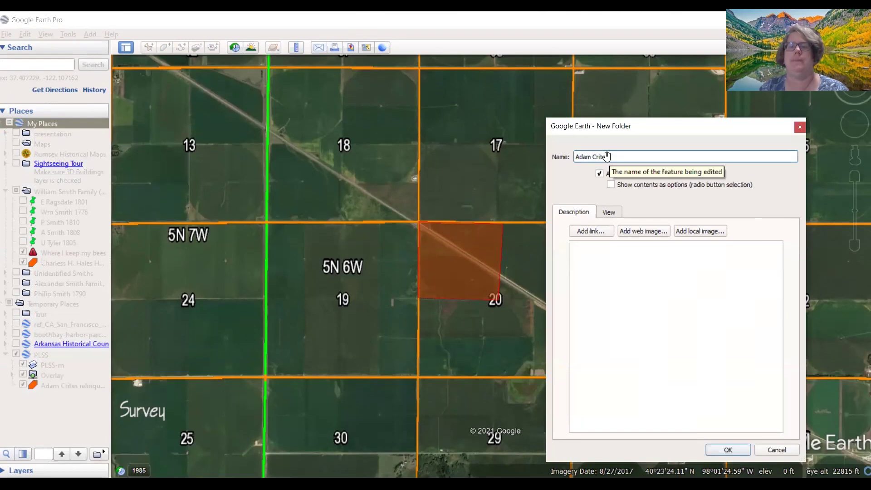
key(Return)
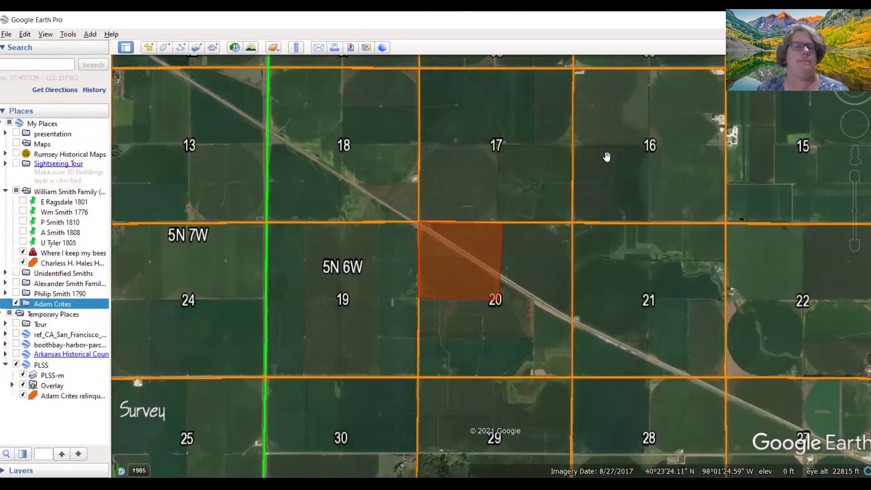
click(63, 396)
drag(63, 396, 45, 306)
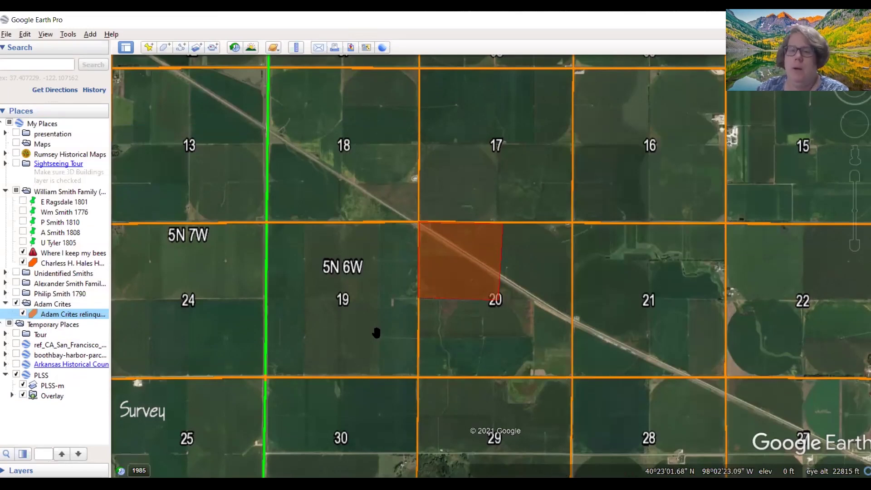
- Examine where the parcel polygon lies in the PLSS grid, from the surrounding sections out to the townships around Fairfield, Edgar and Sutton
scroll(376, 333, down, 2)
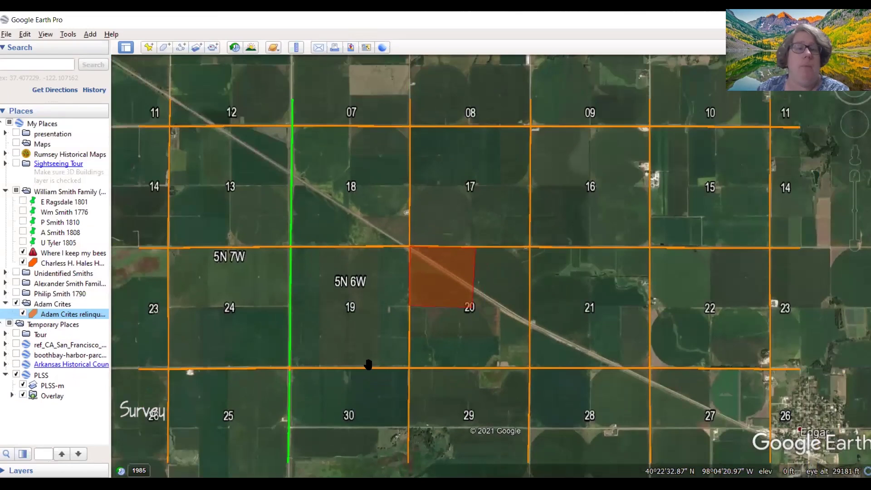
scroll(526, 384, down, 2)
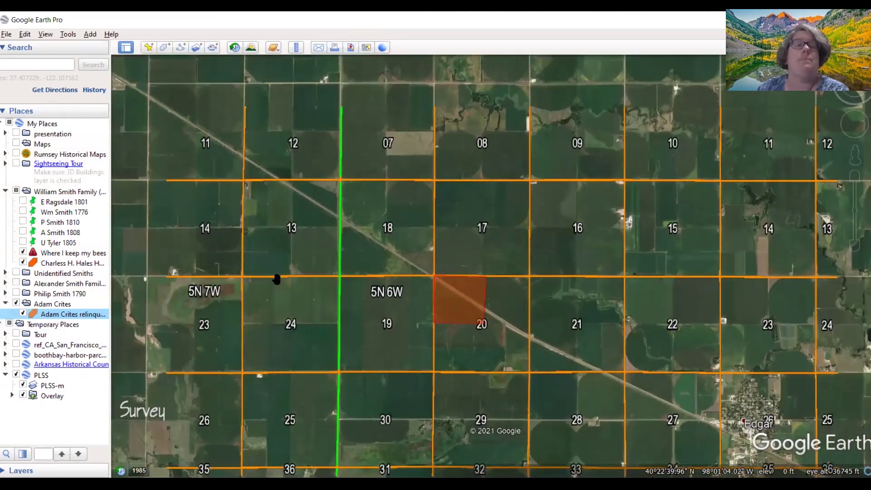
click(272, 261)
scroll(272, 261, down, 1)
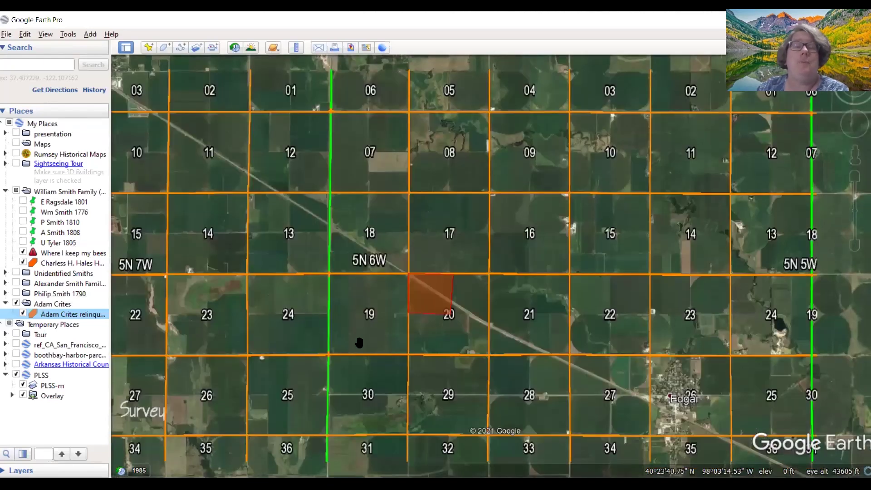
scroll(472, 380, down, 1)
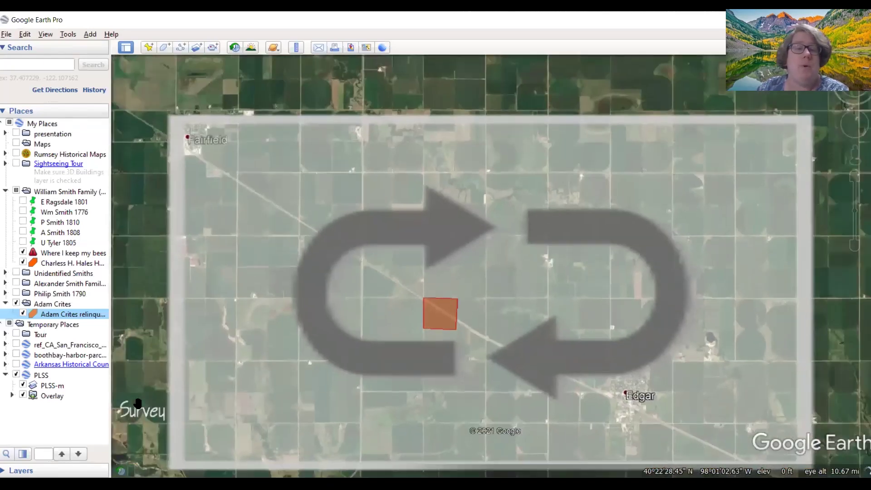
scroll(509, 356, down, 1)
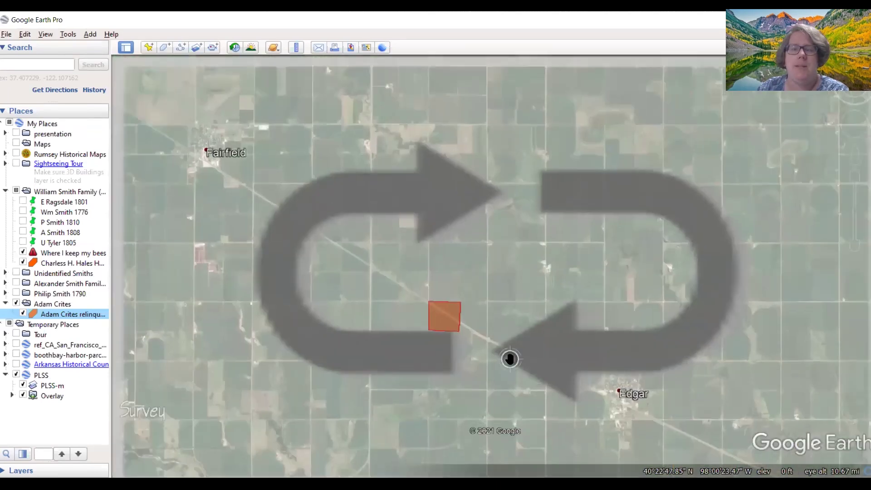
scroll(381, 407, down, 1)
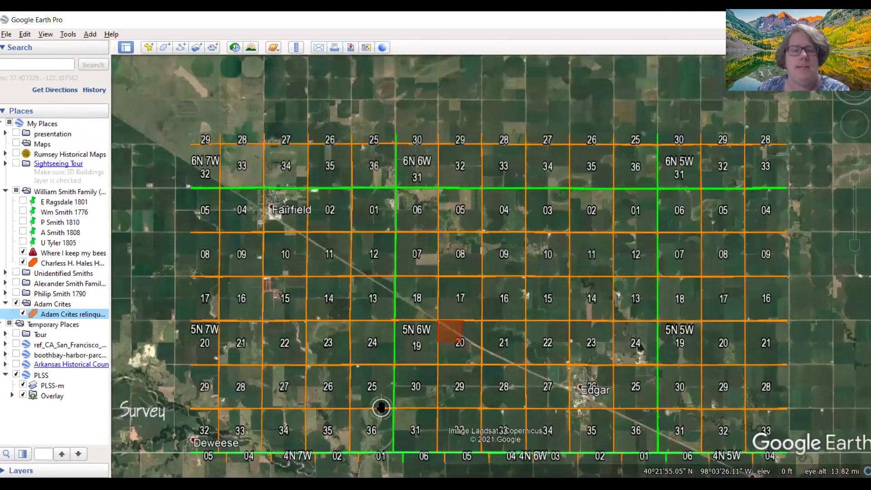
scroll(381, 406, down, 3)
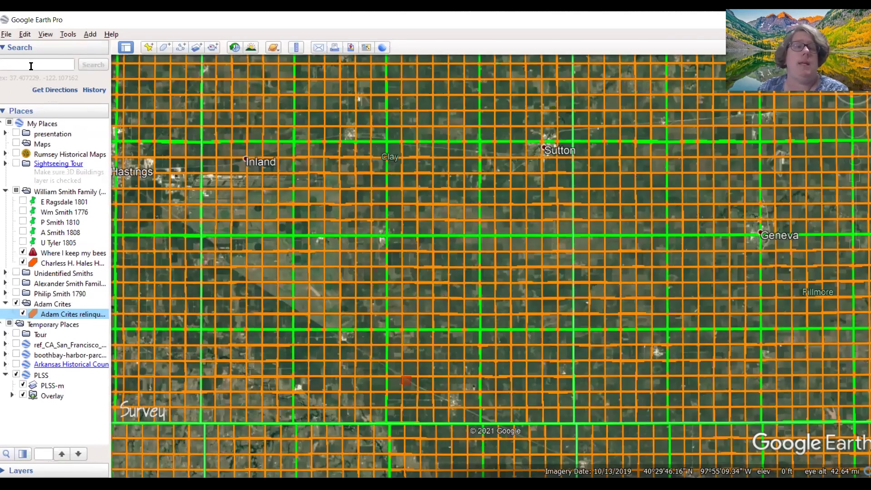
- Search for Berks County, PA and go to it on the map
click(30, 66)
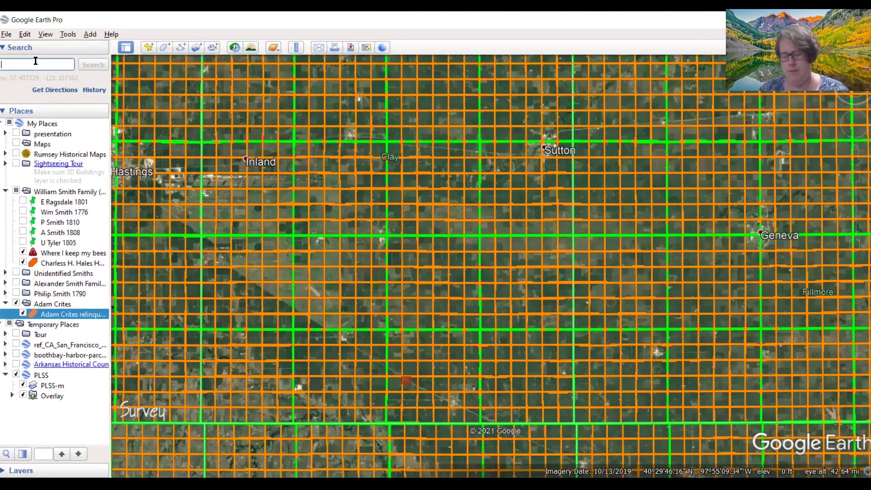
text(Berk)
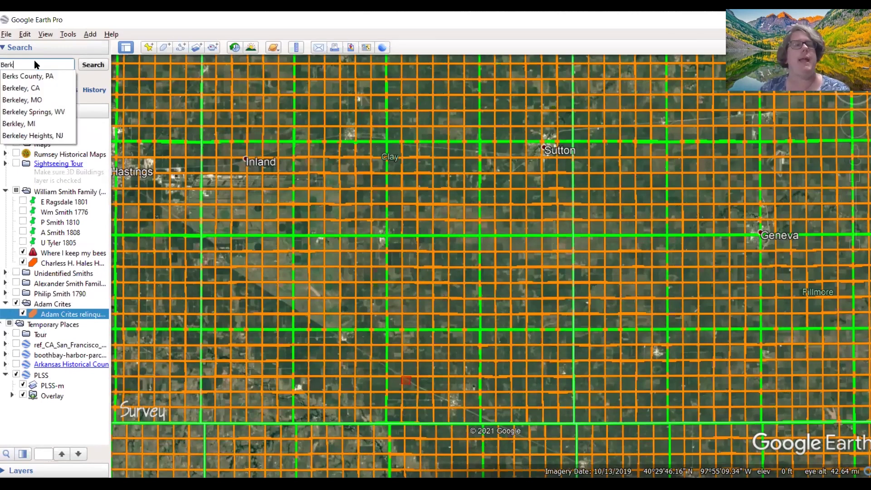
click(35, 77)
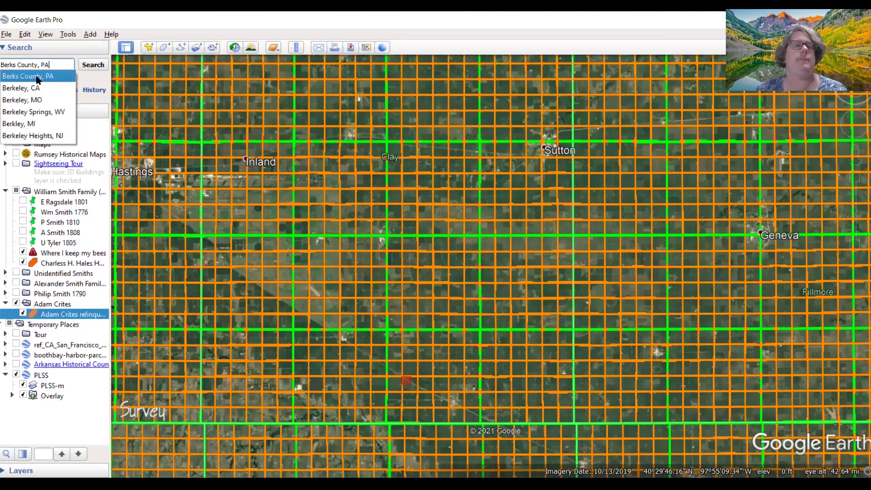
click(93, 66)
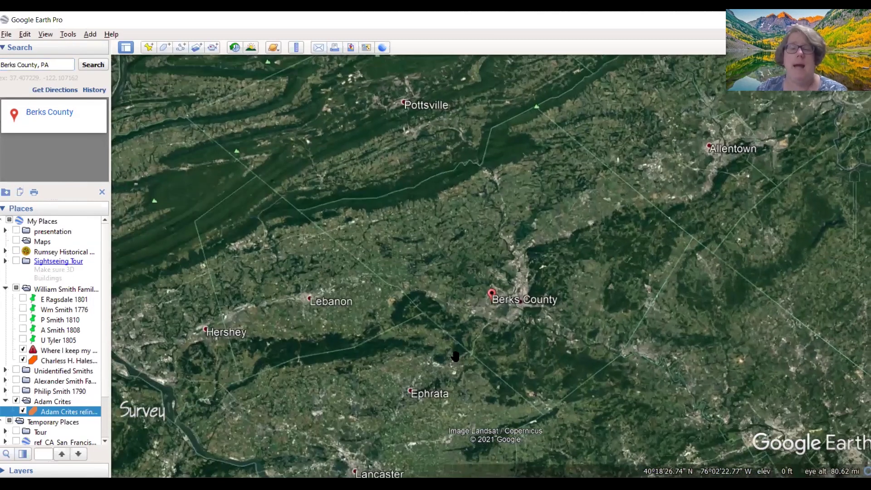
- Add a placemark named "Birth" in Berks County, northwest of Reading's built-up area, using the yellow grocery basket icon
drag(455, 356, 440, 394)
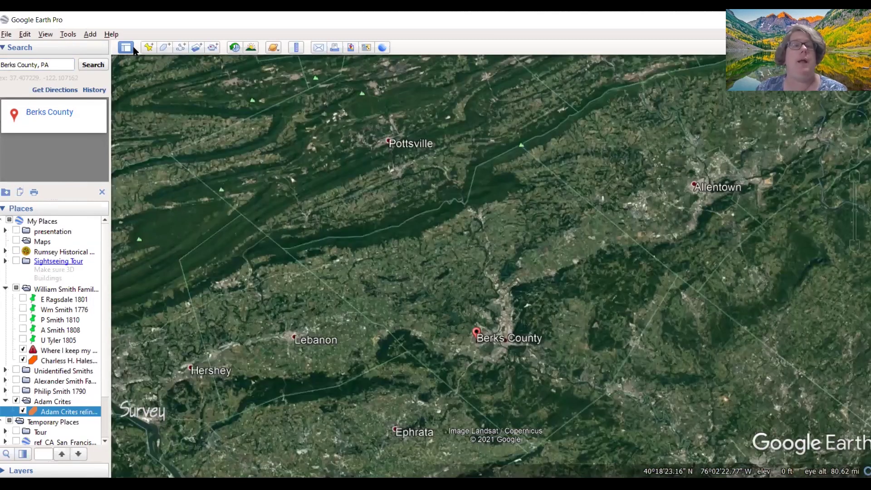
click(151, 47)
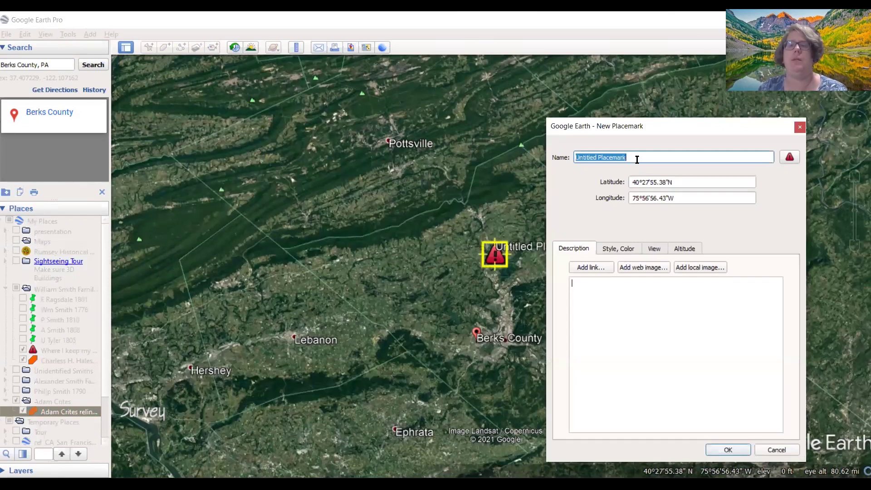
text(Bl)
text(rth)
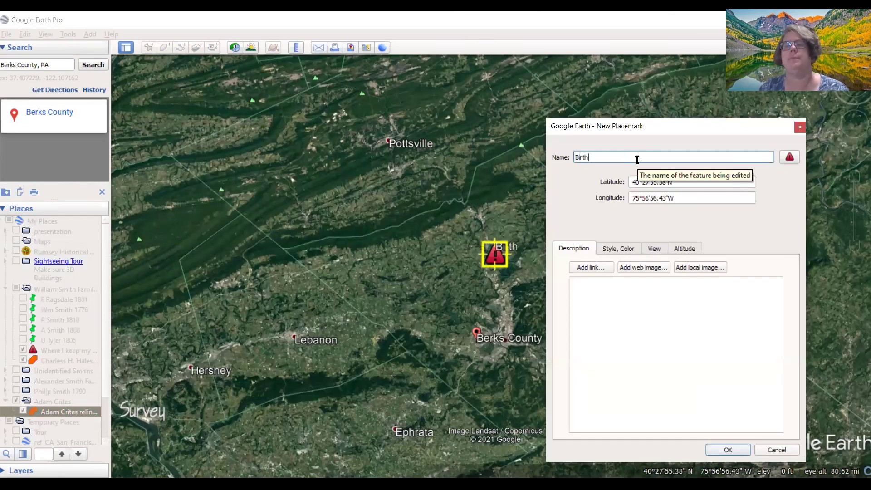
click(789, 157)
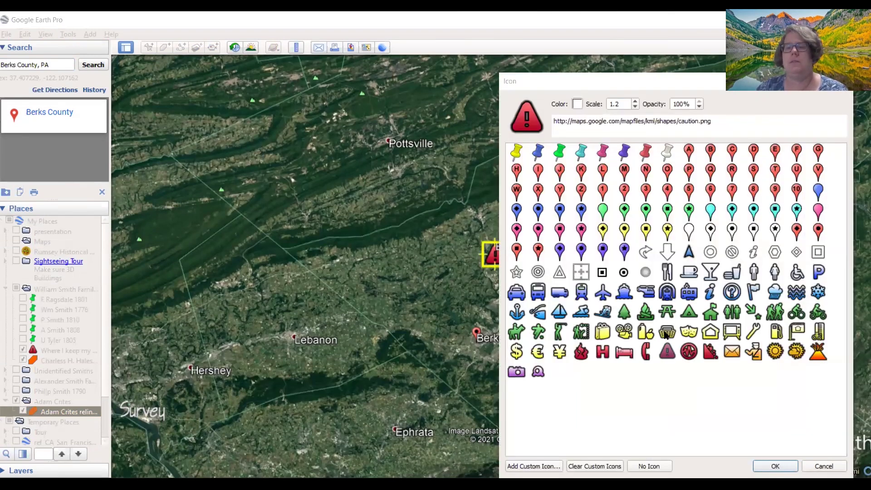
click(665, 333)
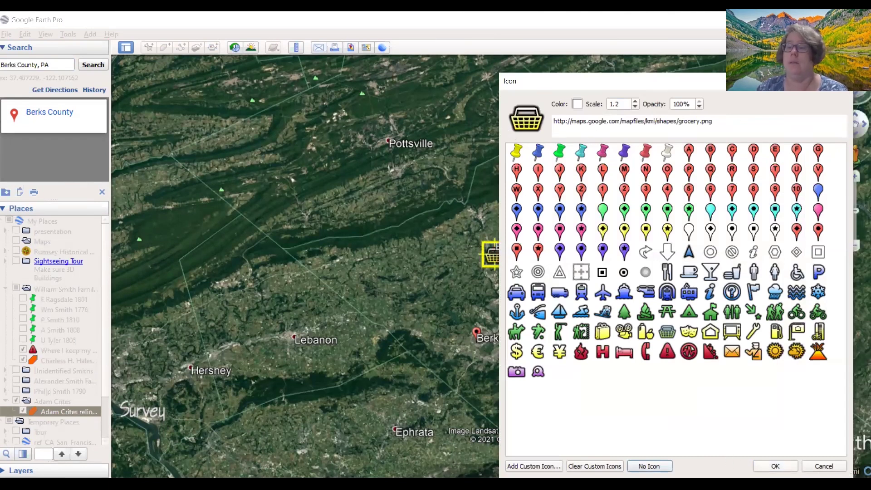
click(775, 465)
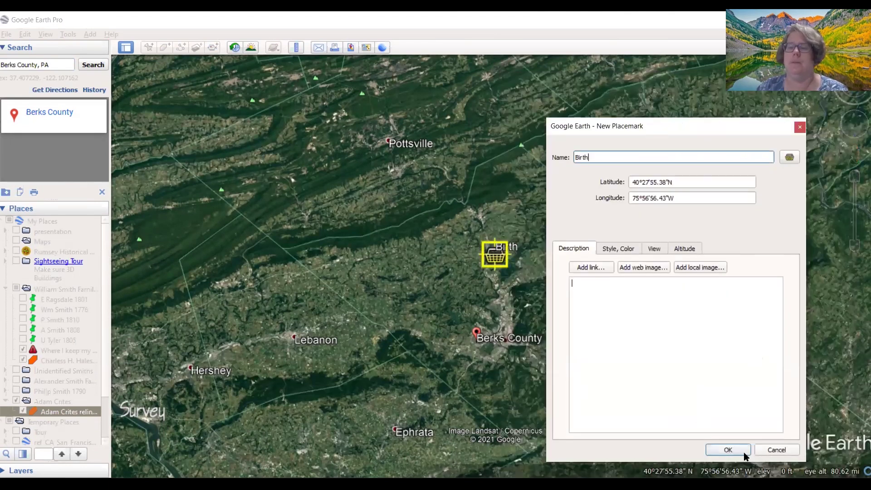
click(727, 449)
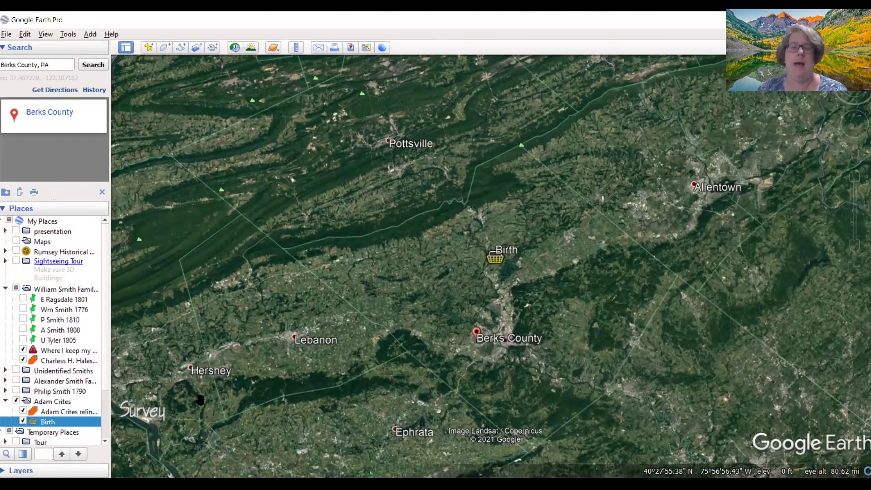
- Search for Putnam County, Ohio and go to it on the map
click(56, 65)
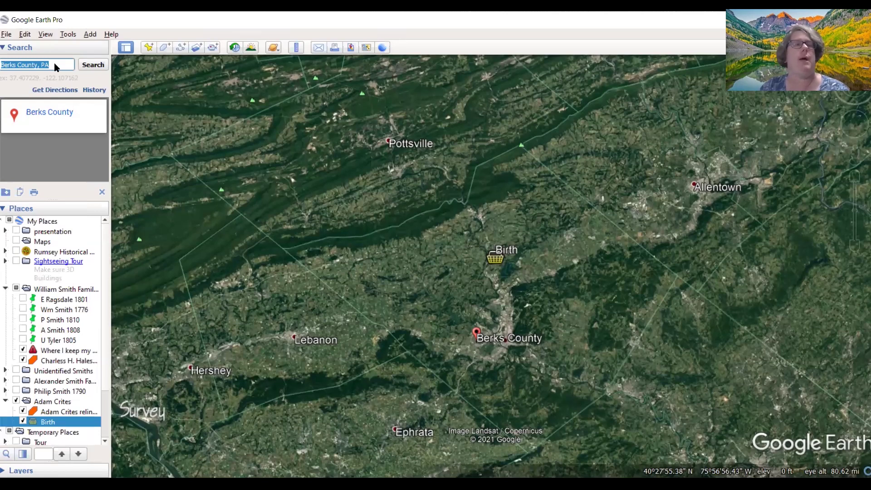
text(putn)
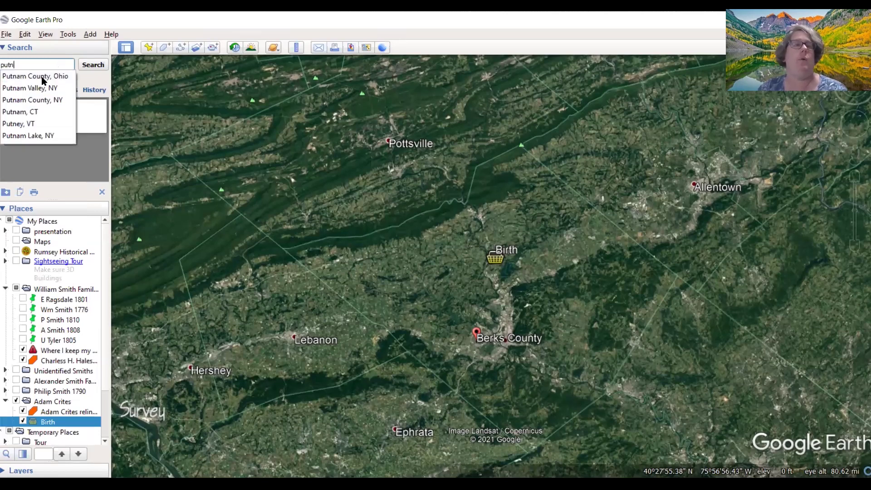
click(43, 78)
click(95, 66)
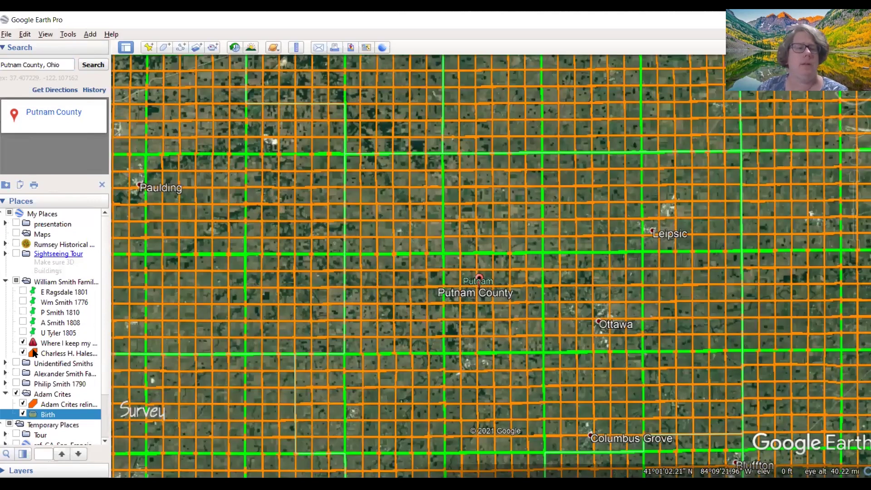
- Turn off the PLSS overlay in Temporary Places to hide the survey grid
scroll(39, 380, down, 2)
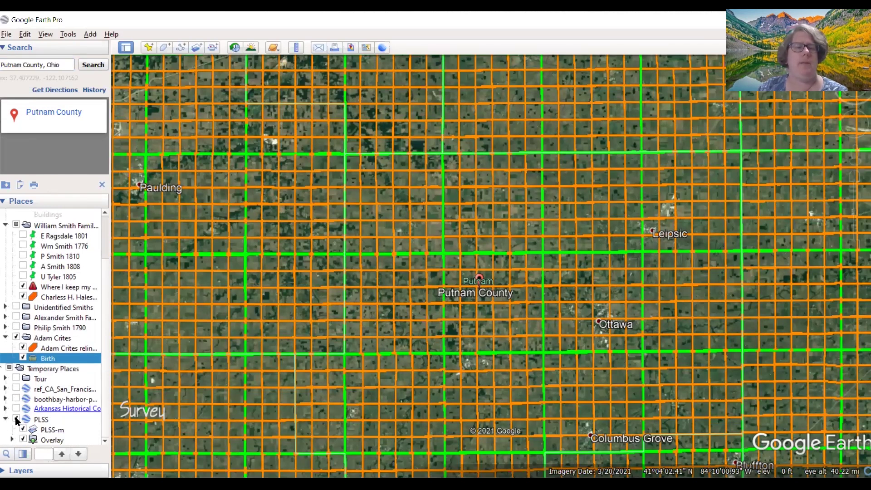
click(16, 420)
click(16, 419)
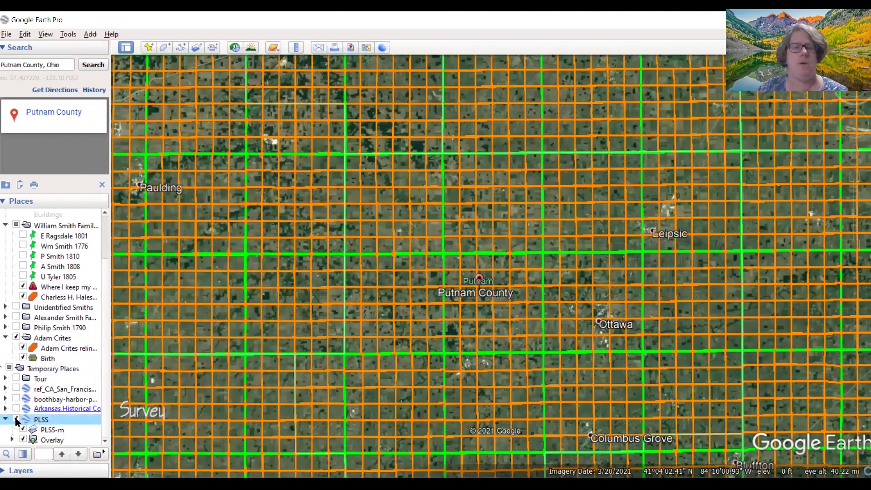
click(17, 420)
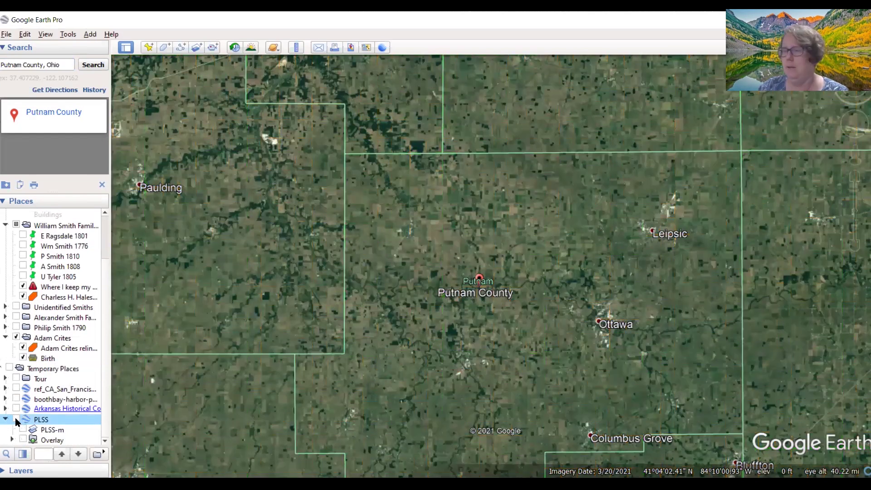
click(16, 420)
click(16, 420)
click(16, 420)
click(16, 420)
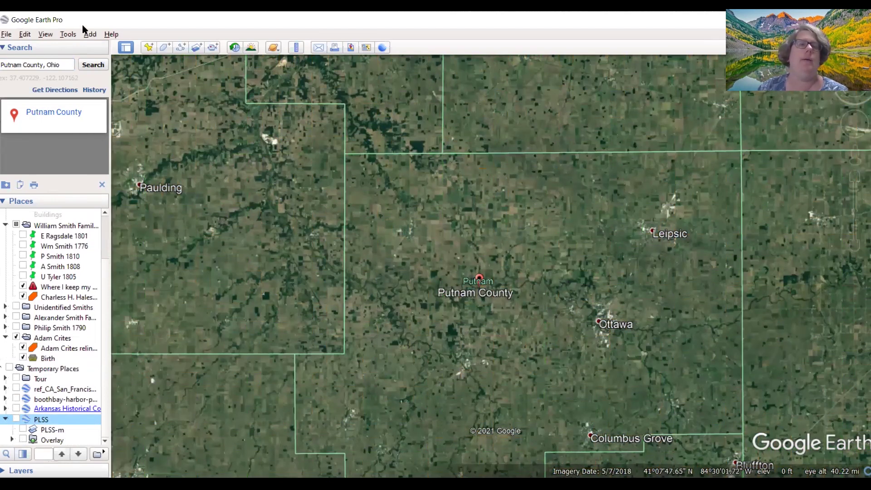
- Add a Putnam County placemark named with the first couple's given names followed by "marriage", using the green hiker icon
click(148, 47)
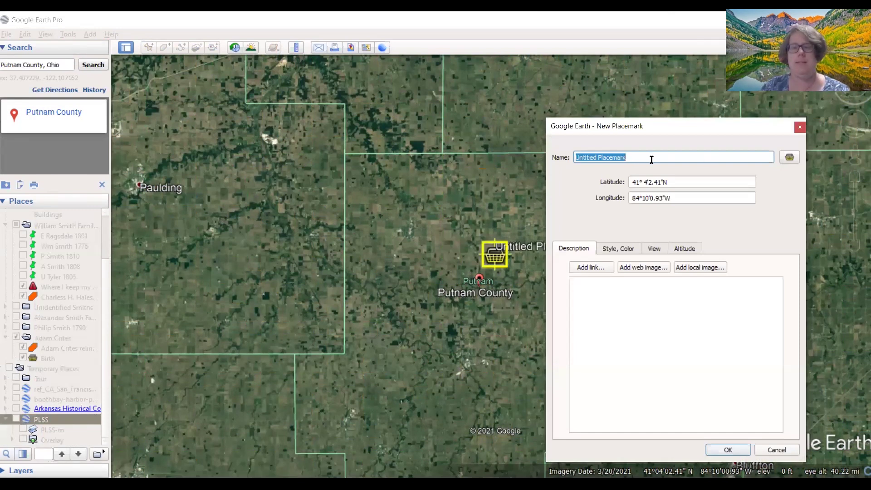
text(Ad)
key(BackSpace)
key(BackSpace)
text(Adam )
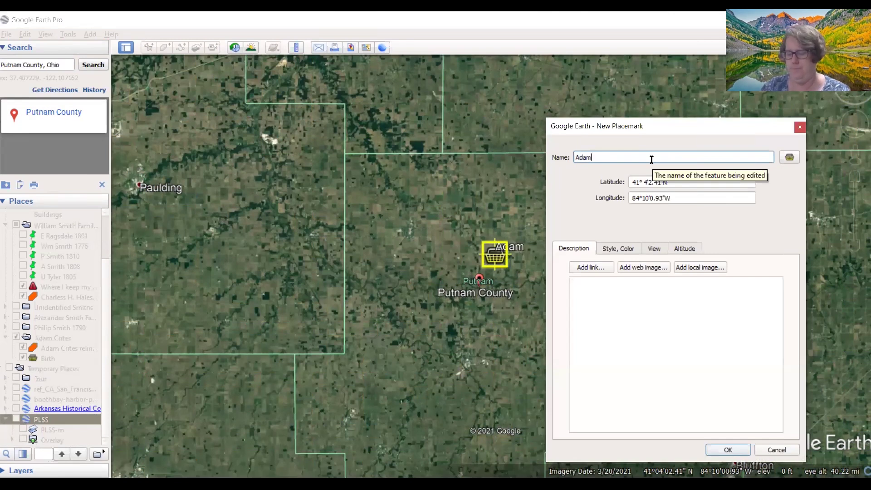
text(/Marg)
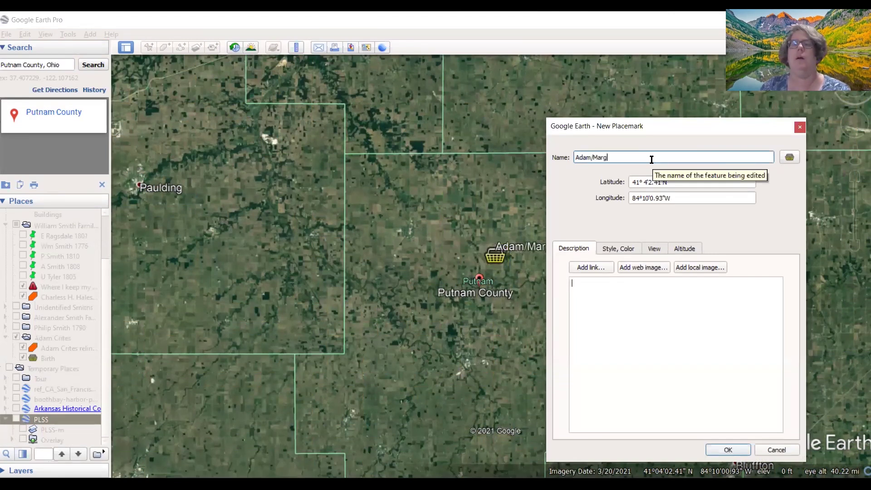
text(aret marriage)
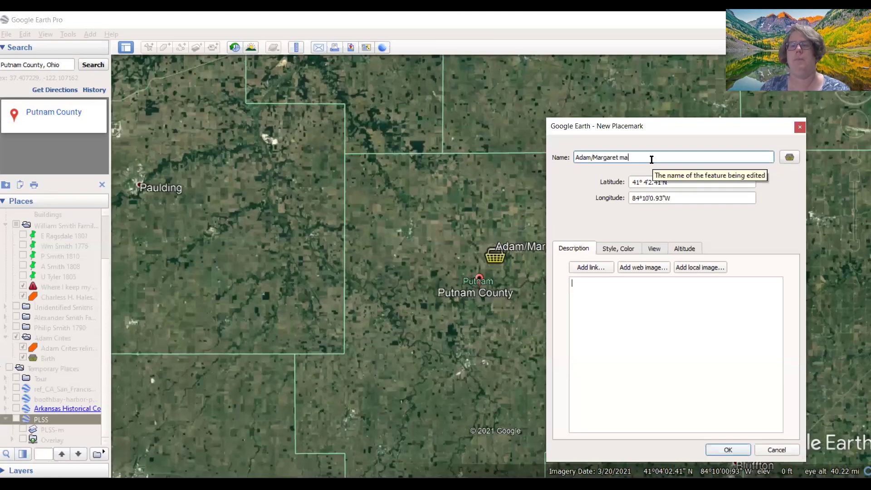
click(794, 159)
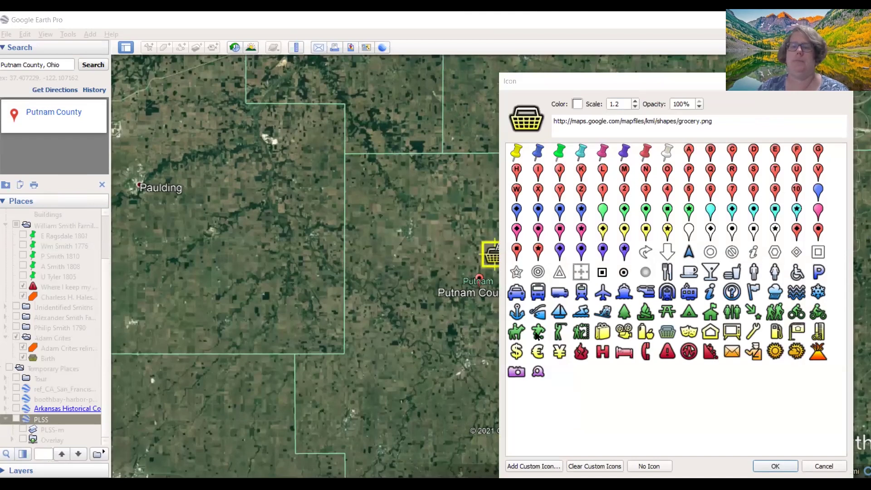
click(774, 312)
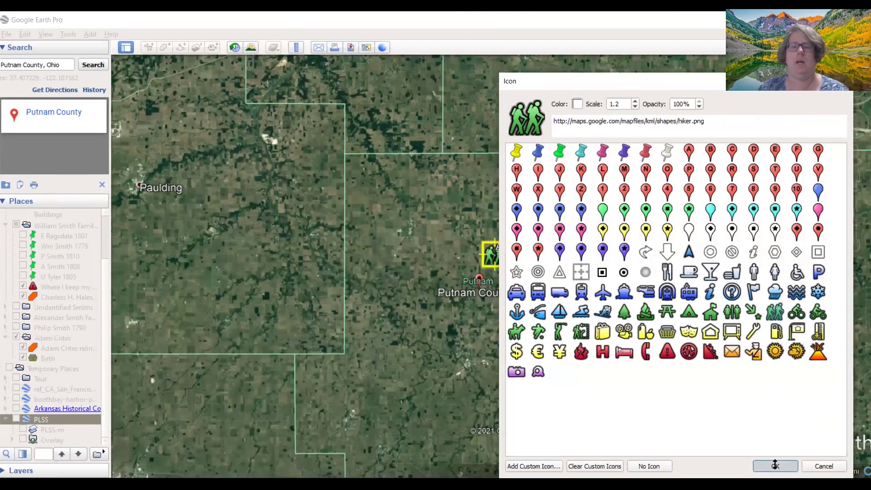
key(Return)
click(728, 449)
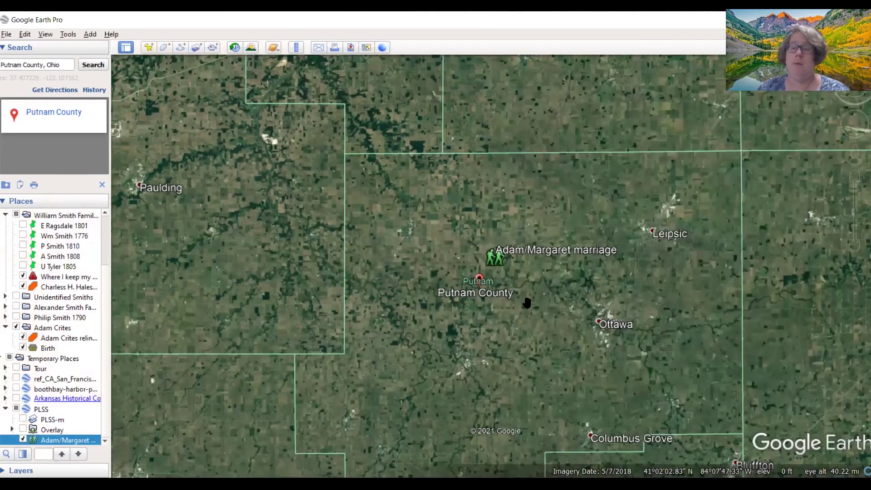
- Search for St Joseph, MO and go to it on the map
drag(338, 348, 556, 335)
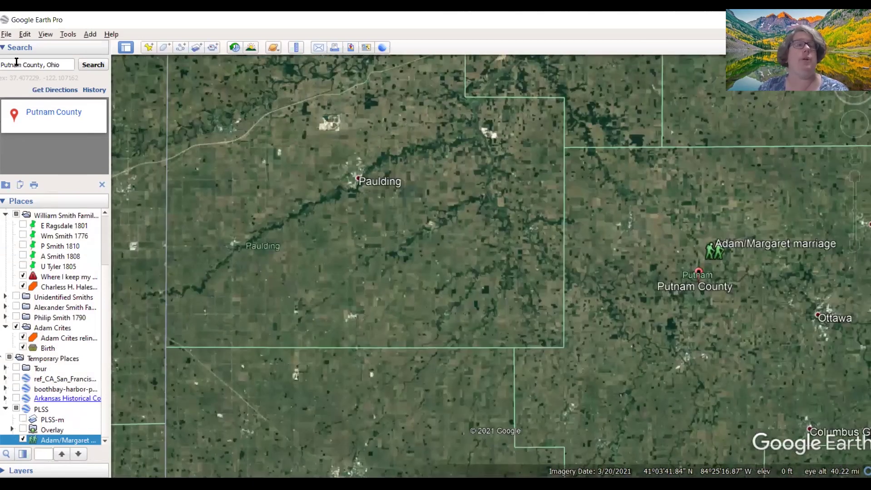
click(19, 66)
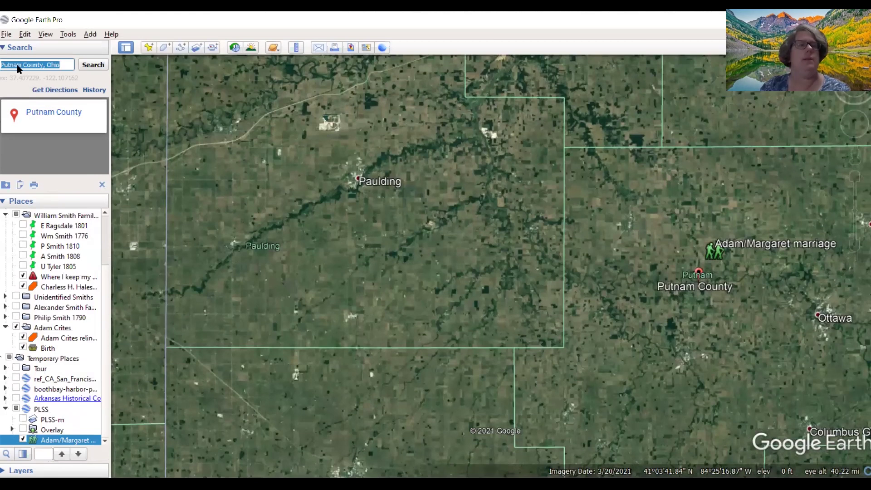
text(st. jos)
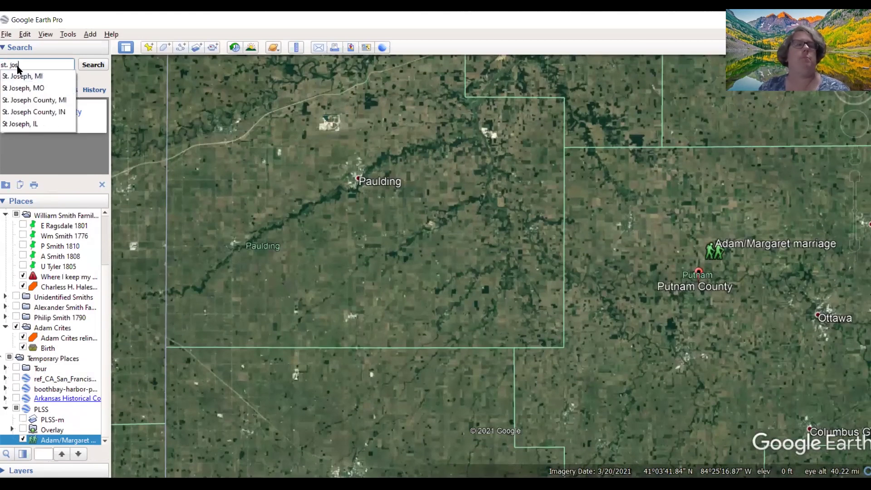
click(26, 89)
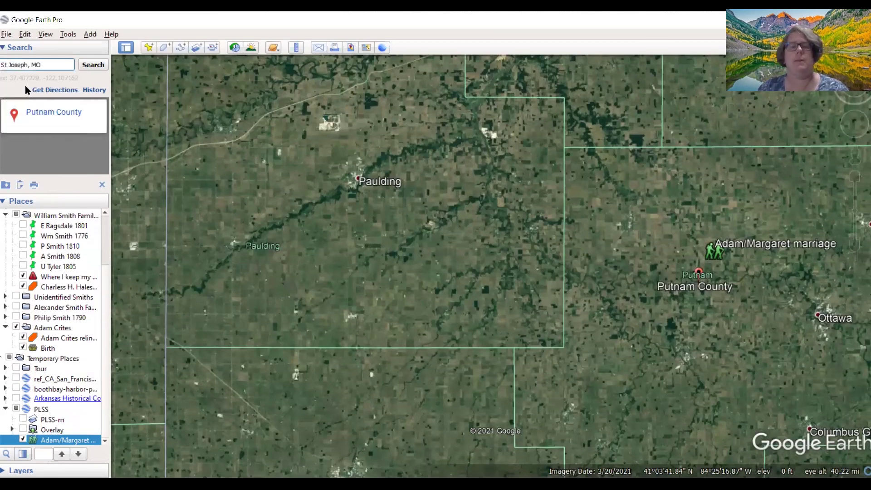
click(96, 66)
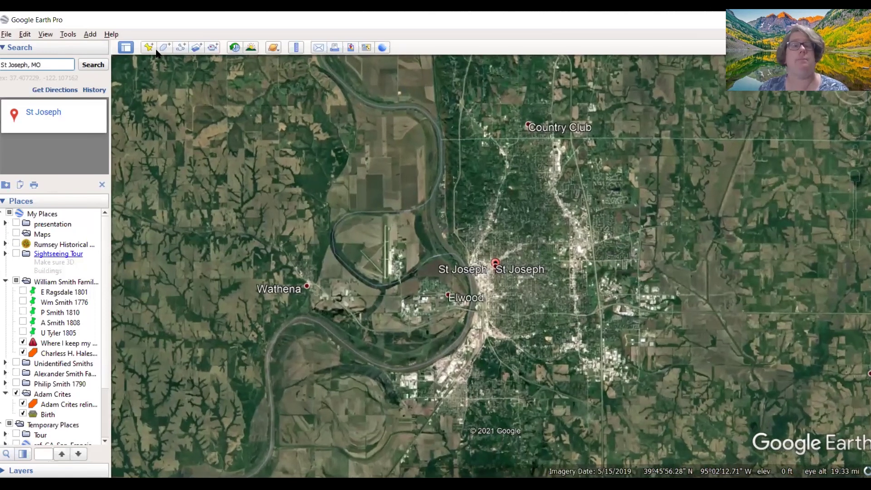
- Add a St Joseph placemark named with the second couple's given names followed by "marriage", keeping the green hiker icon
click(148, 47)
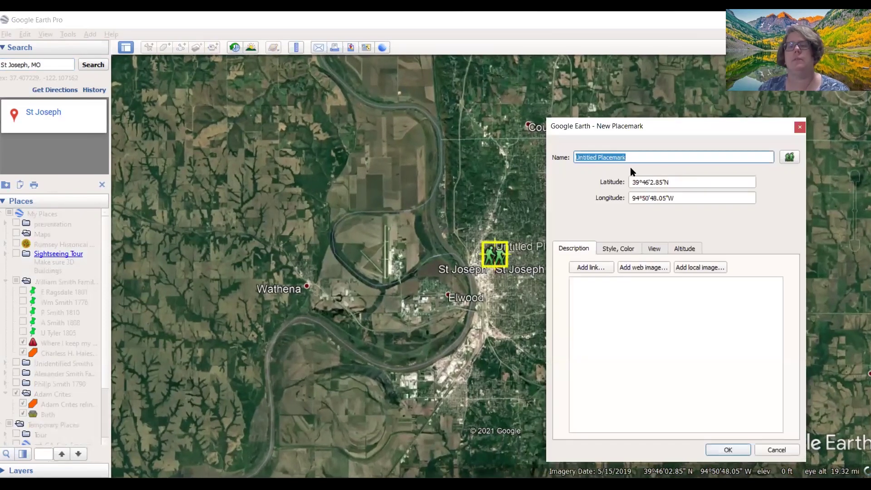
text(Ad)
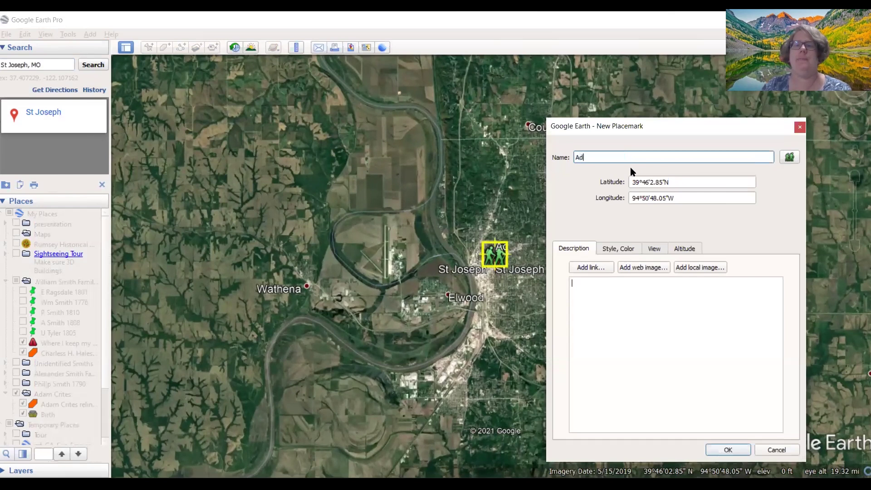
text(am/Cha)
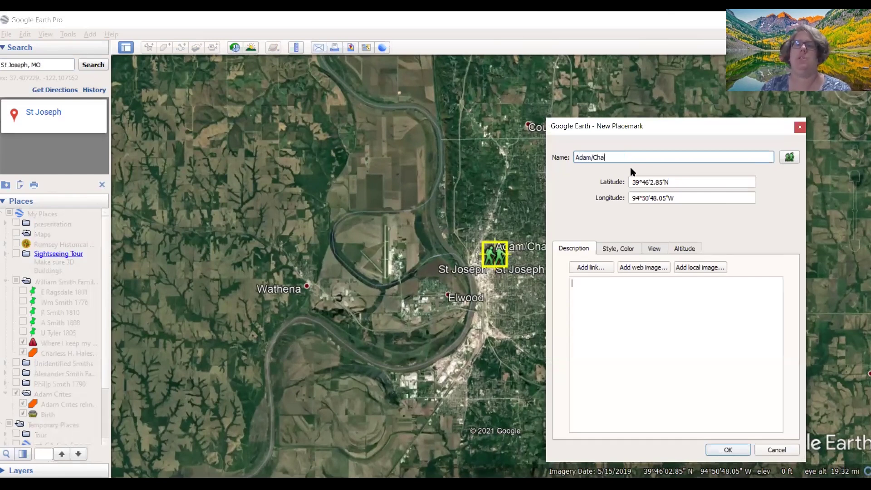
text(rity marriage)
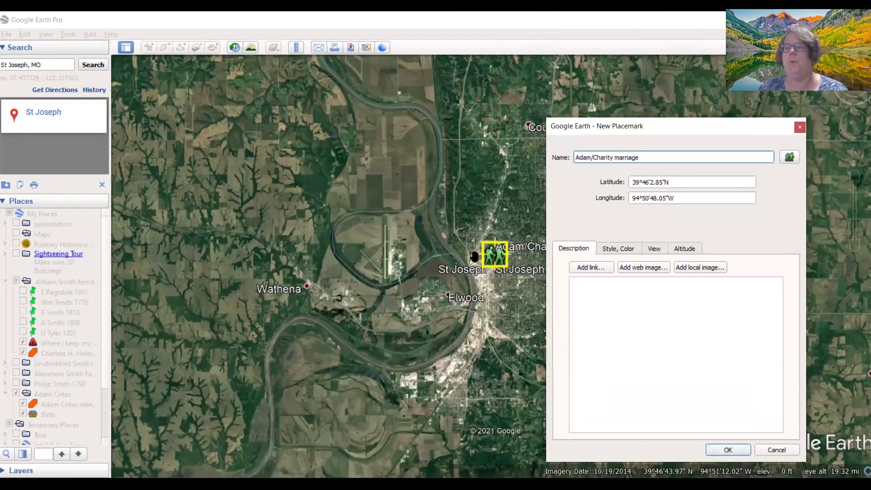
click(572, 290)
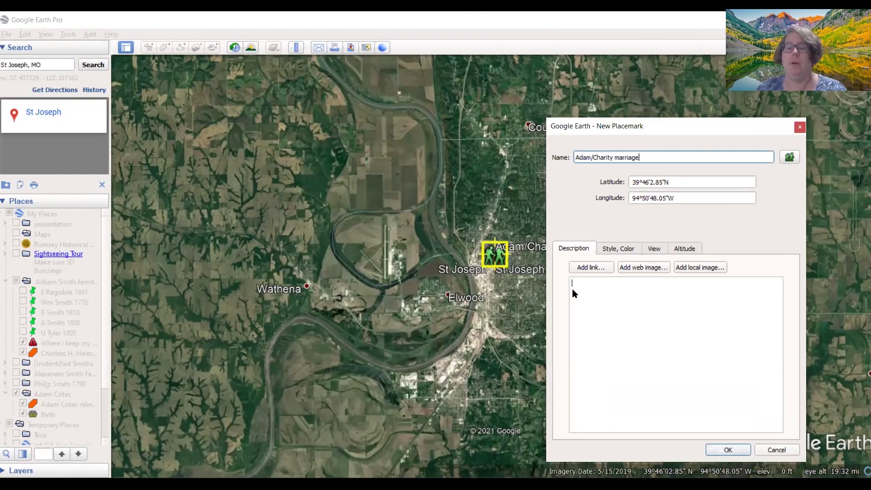
click(727, 449)
- Search for phillips county, kansas and bring the area south of Kirwin into view
drag(335, 274, 357, 277)
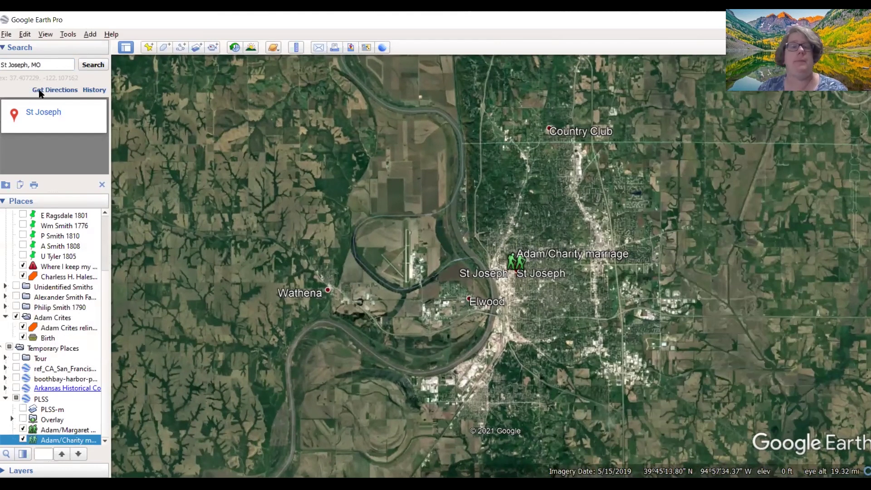
triple_click(40, 64)
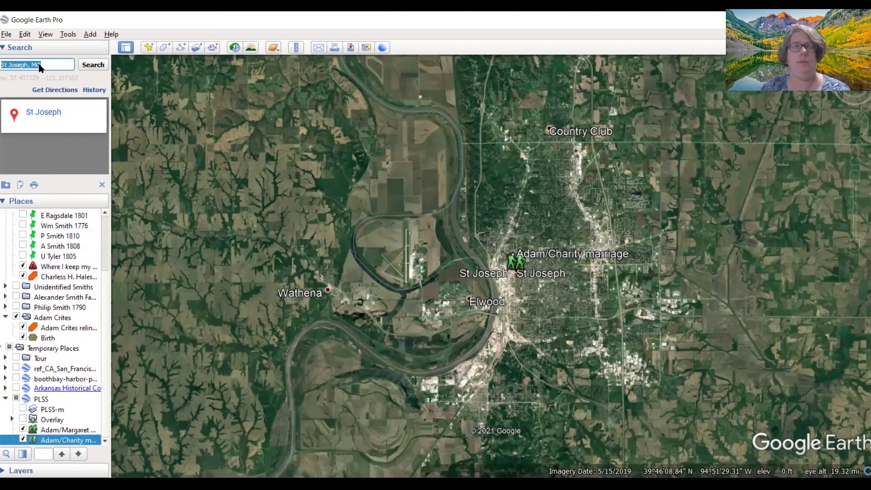
text(phillips)
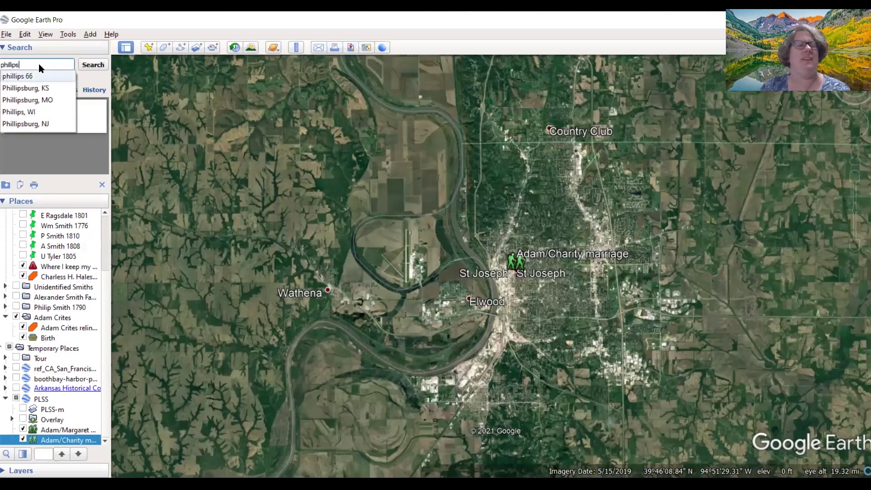
text( county, kansas)
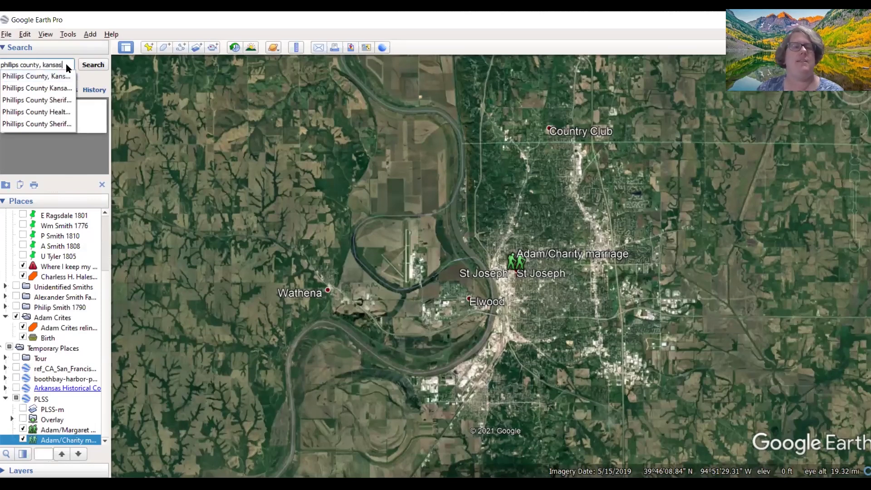
key(Return)
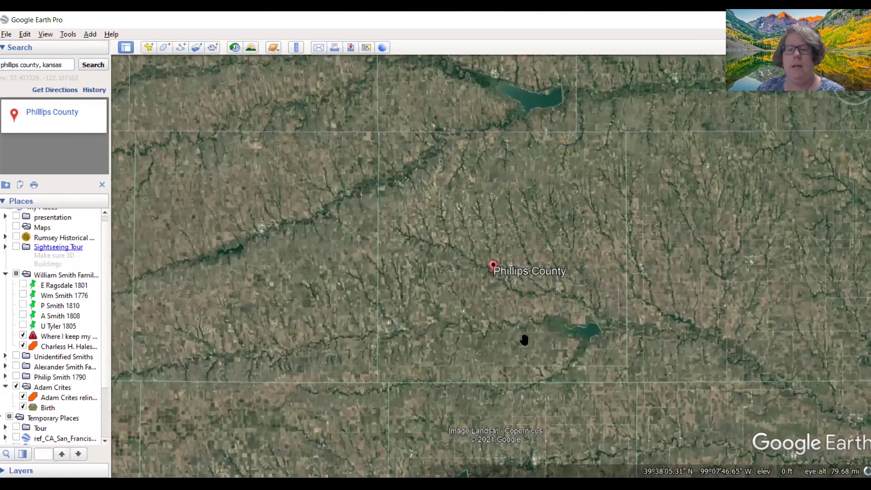
drag(592, 365, 531, 348)
scroll(531, 348, up, 5)
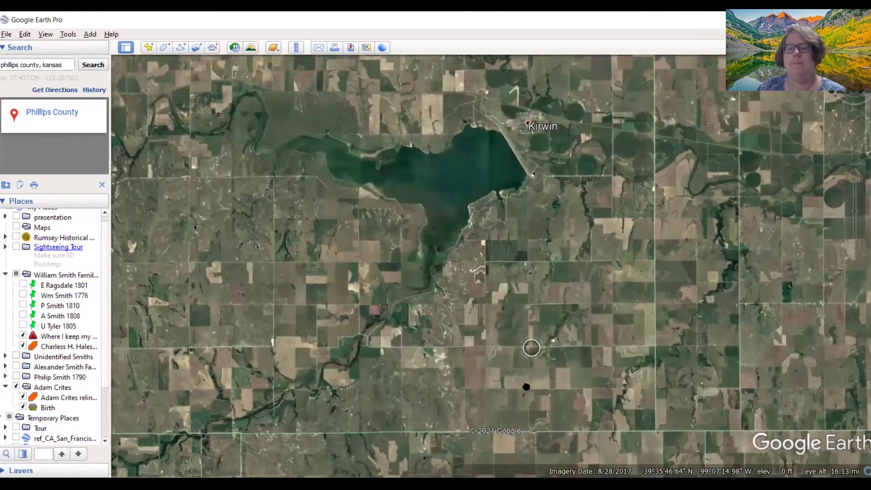
drag(526, 387, 527, 379)
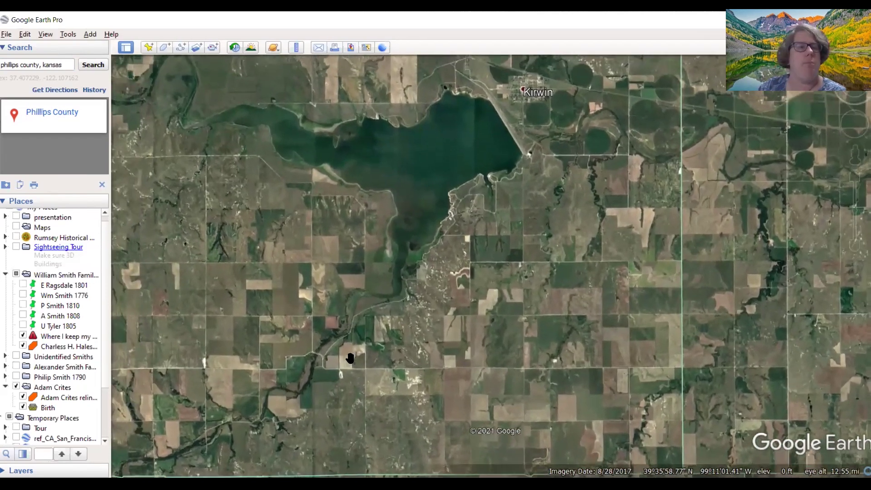
- Add a Phillips County placemark named with the homesteader's full name, using the blue rain cloud icon
click(148, 47)
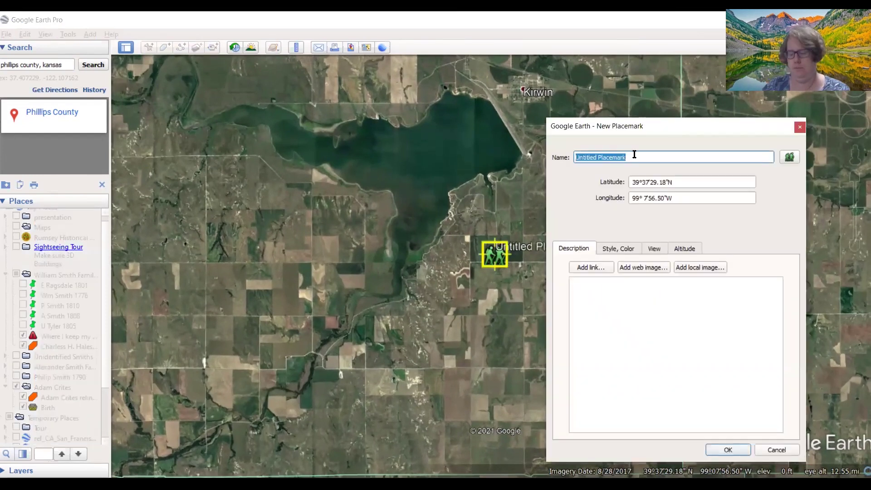
text(Adam )
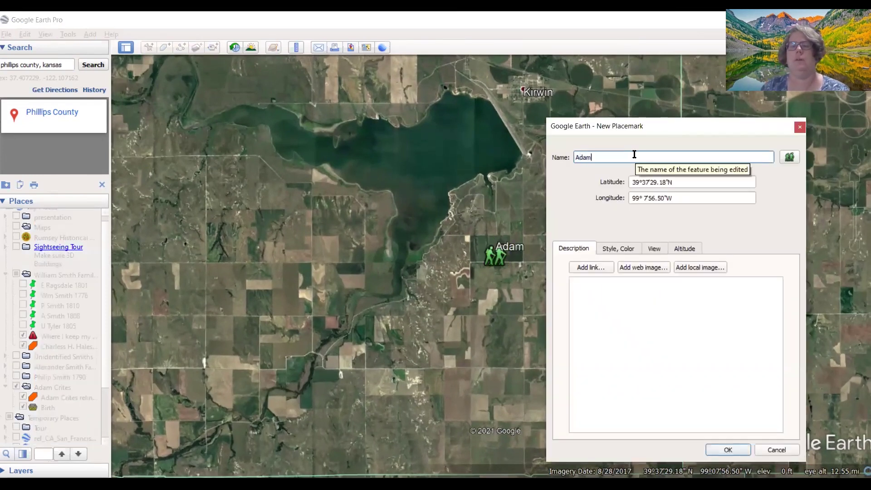
text(Crites)
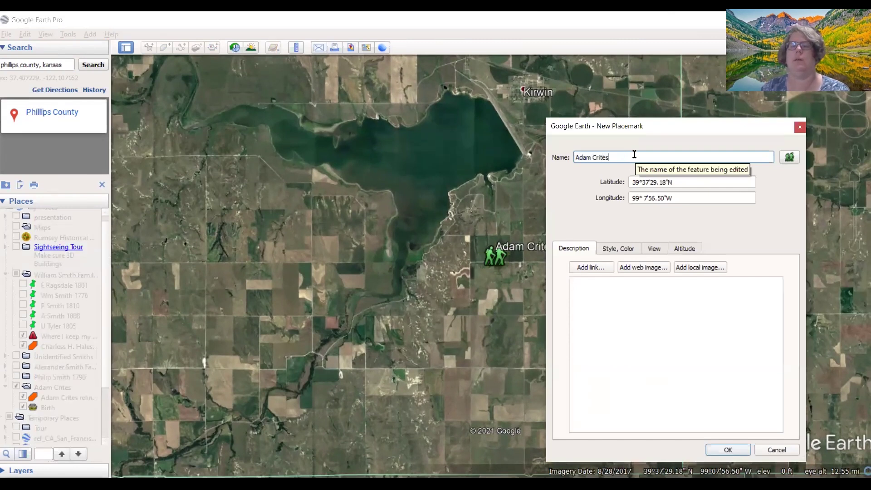
click(789, 157)
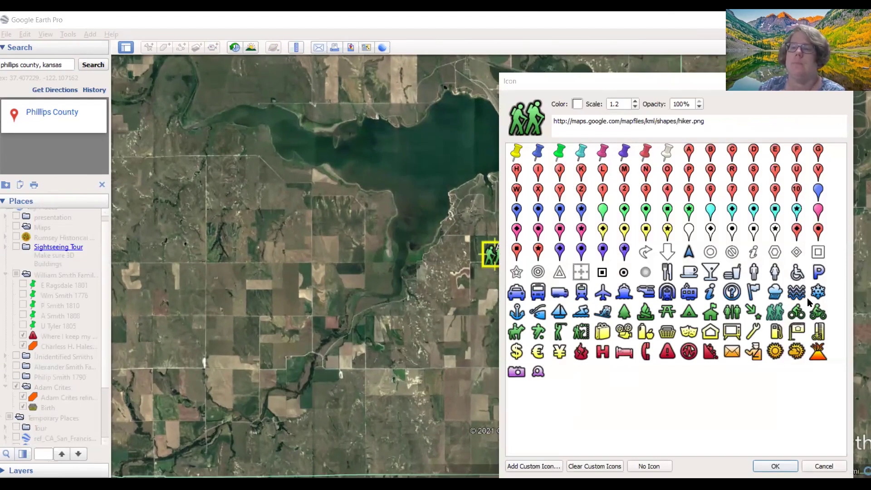
click(774, 291)
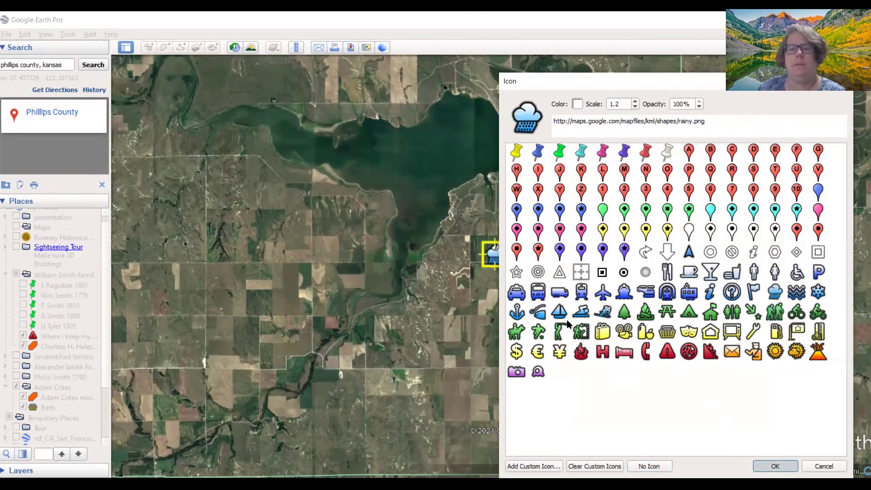
click(771, 465)
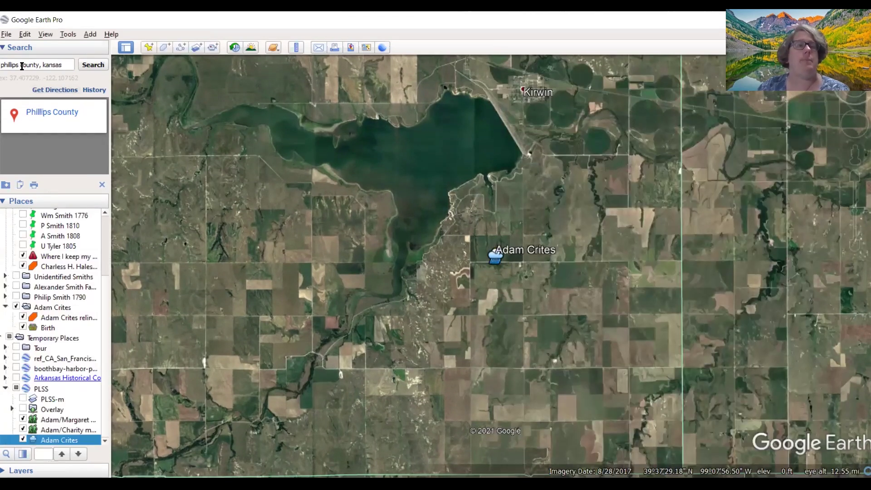
- Search for Naponee, NE and go to the town on the map
drag(68, 65, 3, 64)
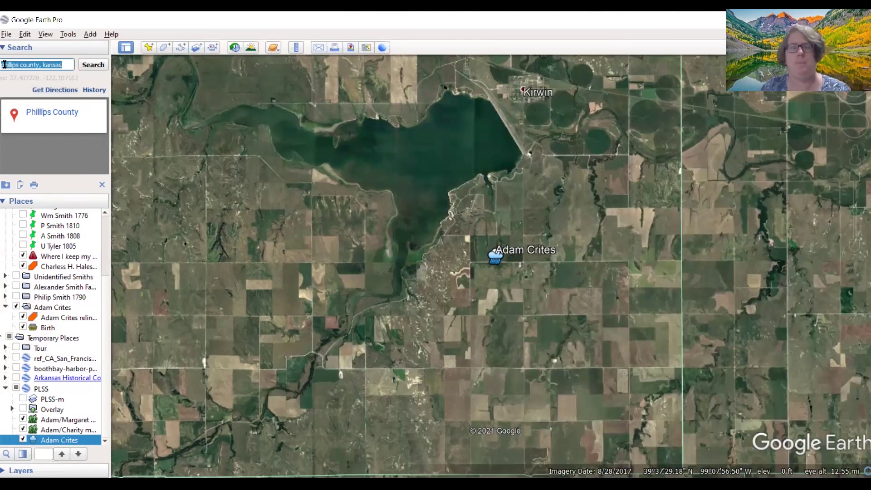
key(BackSpace)
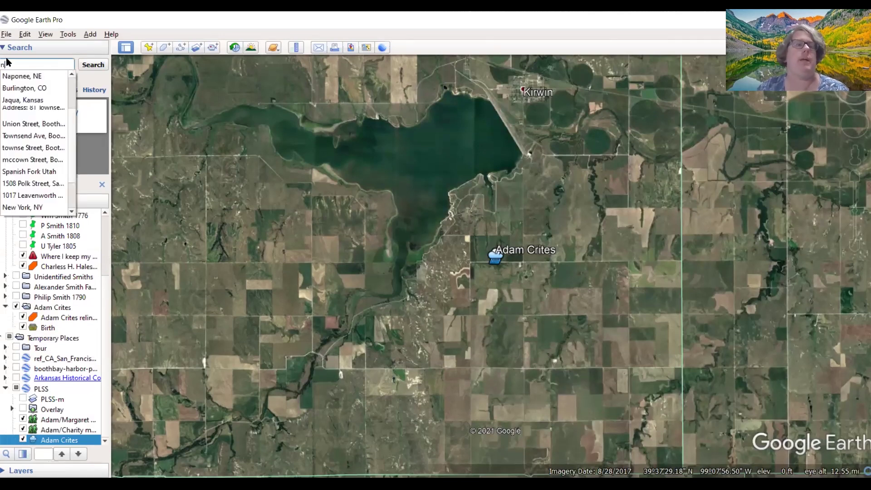
text(nee, NE)
click(25, 77)
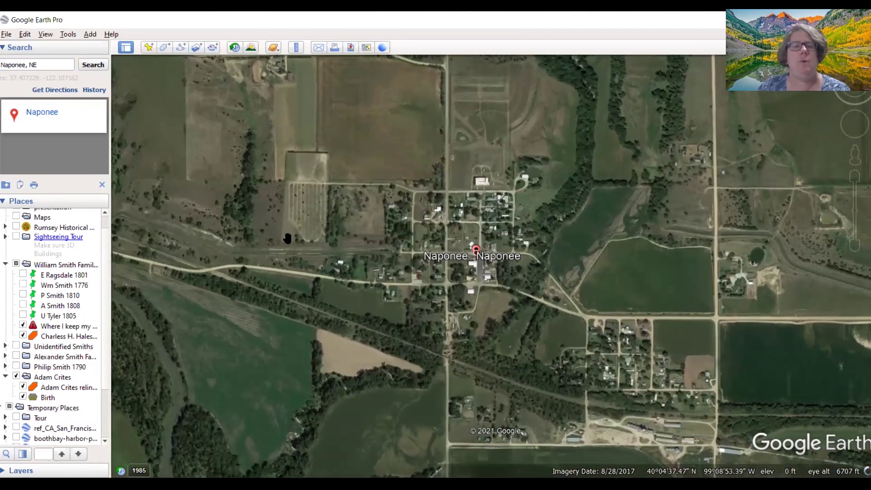
drag(356, 204, 439, 213)
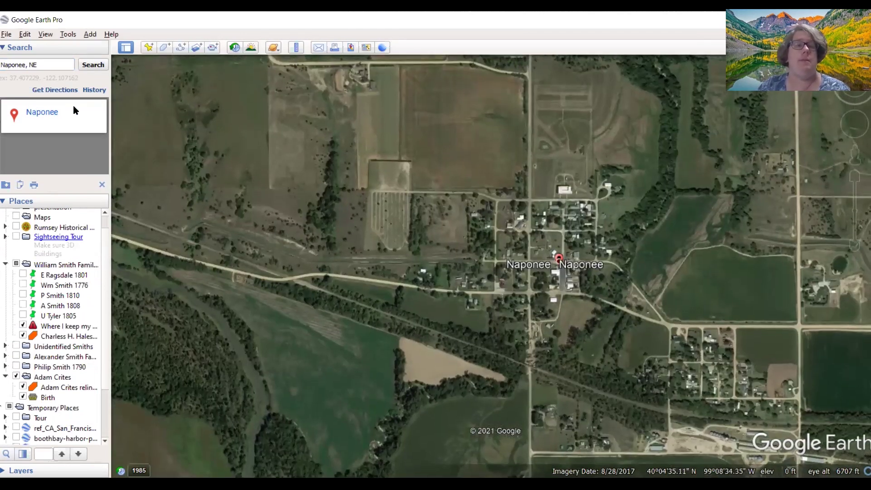
- Add a placemark named Burial in the field northwest of Naponee, using the blue flag icon
click(147, 47)
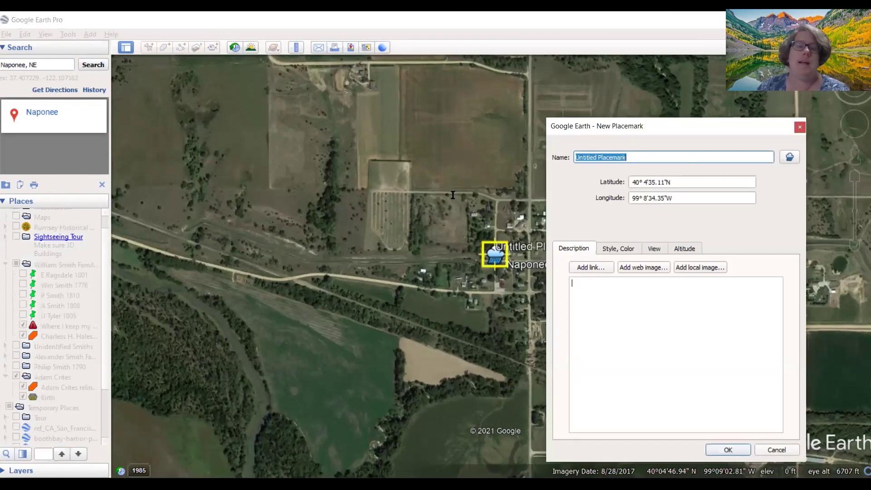
drag(495, 260, 430, 122)
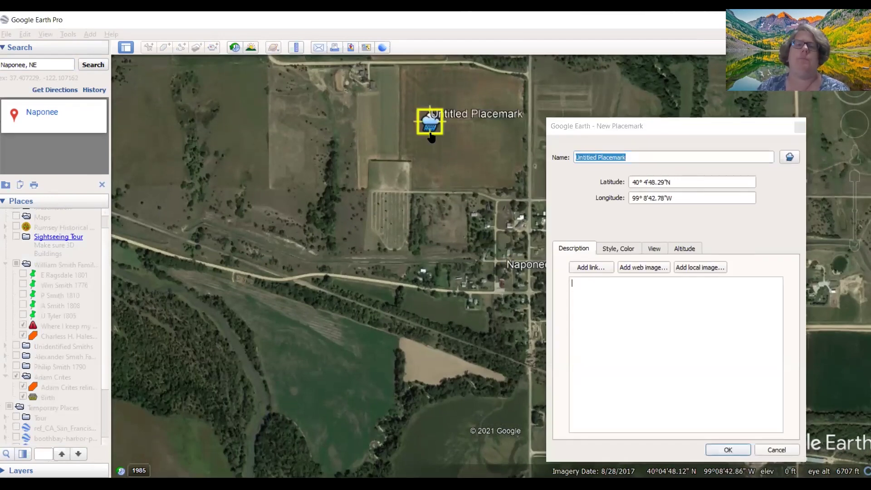
click(788, 157)
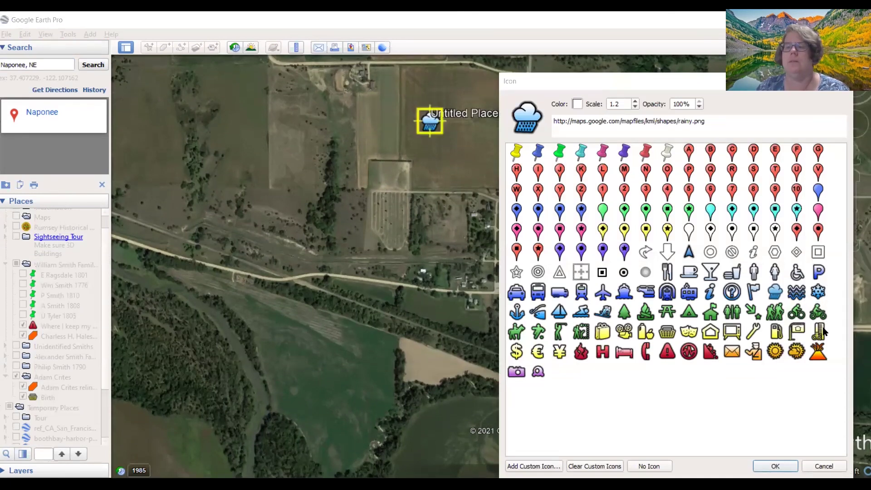
click(754, 291)
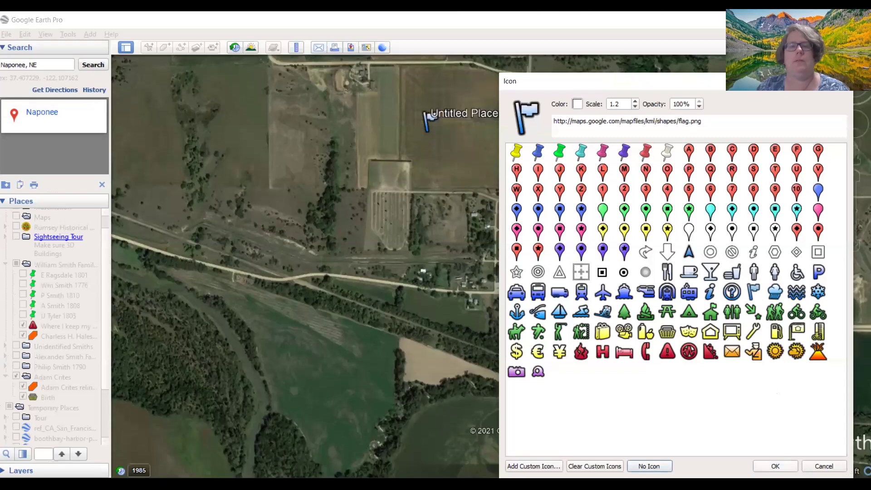
click(775, 466)
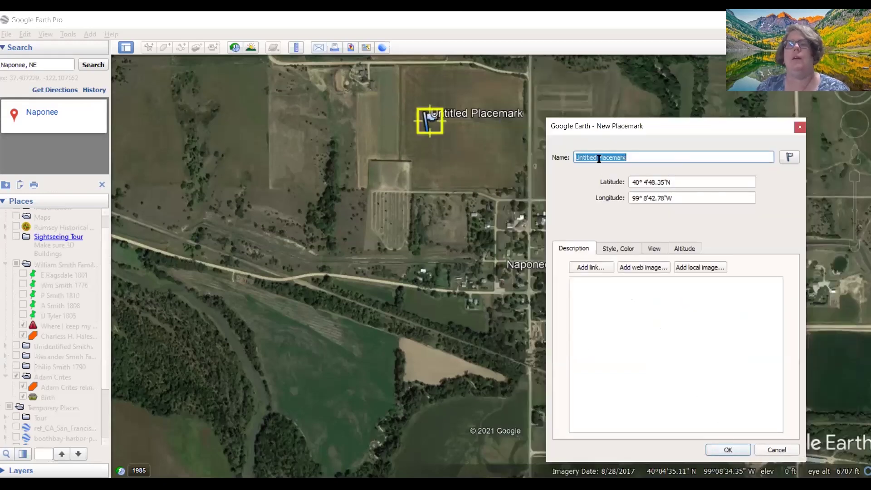
text(Burial)
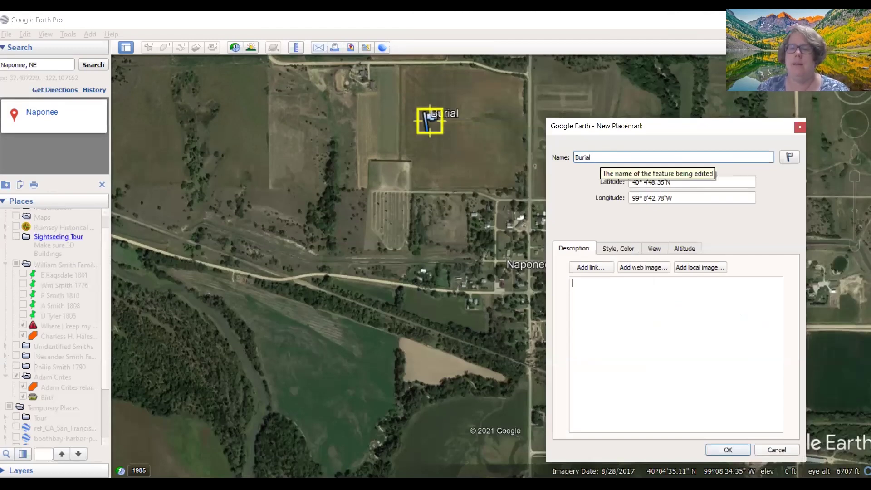
click(728, 449)
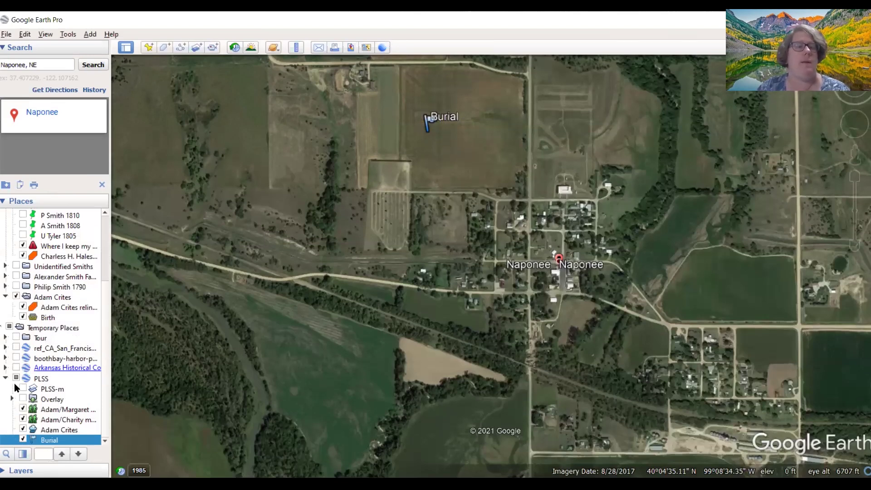
- Move the four new placemarks from PLSS into the homesteader's folder and order its items as birth, marriages, relinquished homestead, Kansas placemark and burial
click(61, 410)
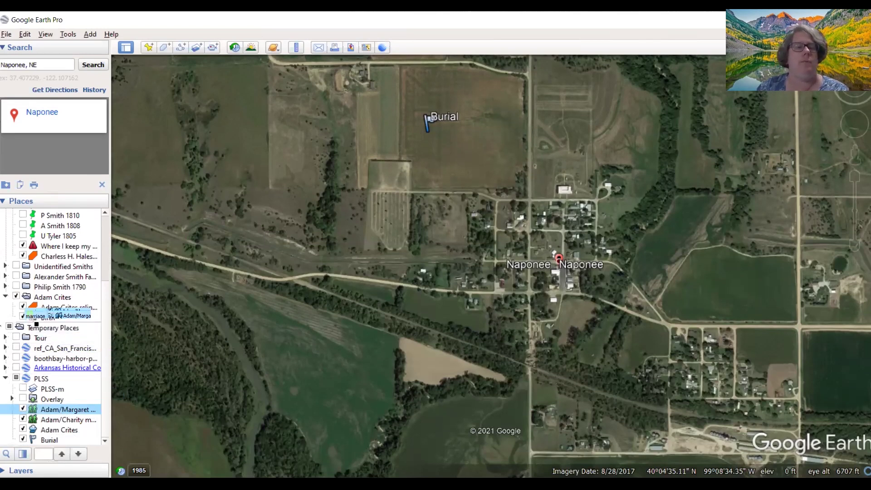
drag(62, 410, 32, 317)
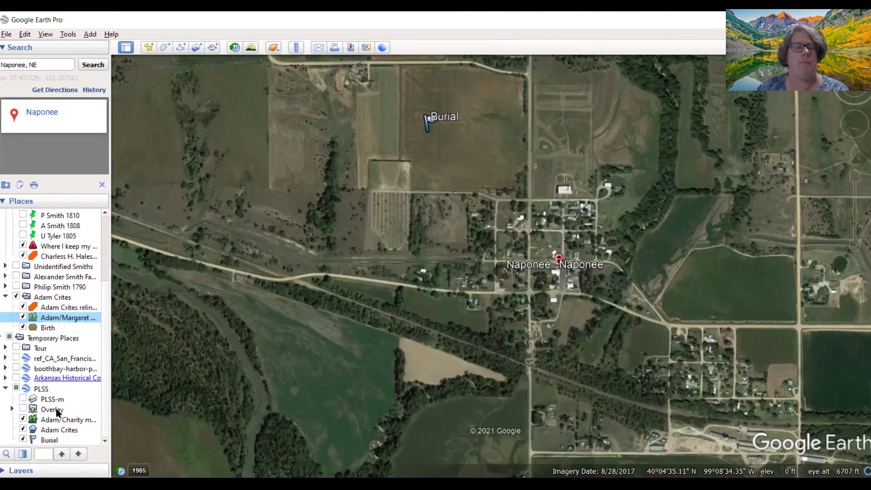
drag(51, 421, 35, 323)
drag(43, 433, 41, 326)
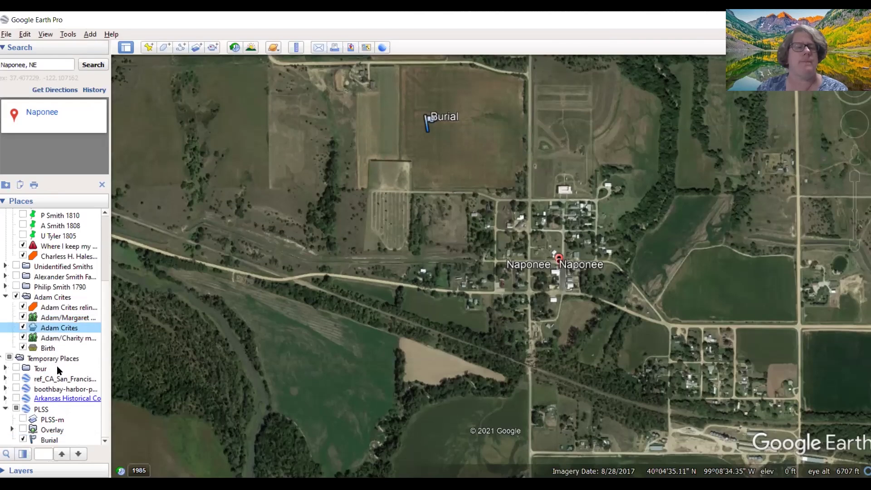
drag(50, 439, 41, 312)
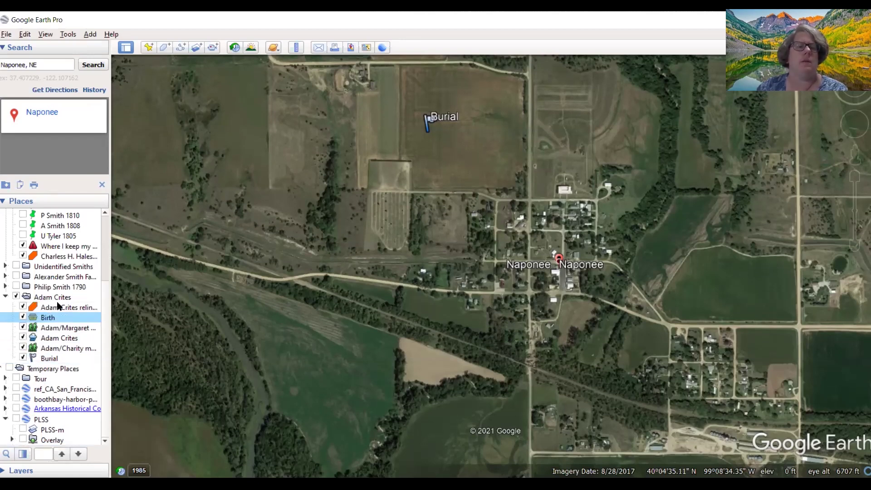
click(57, 307)
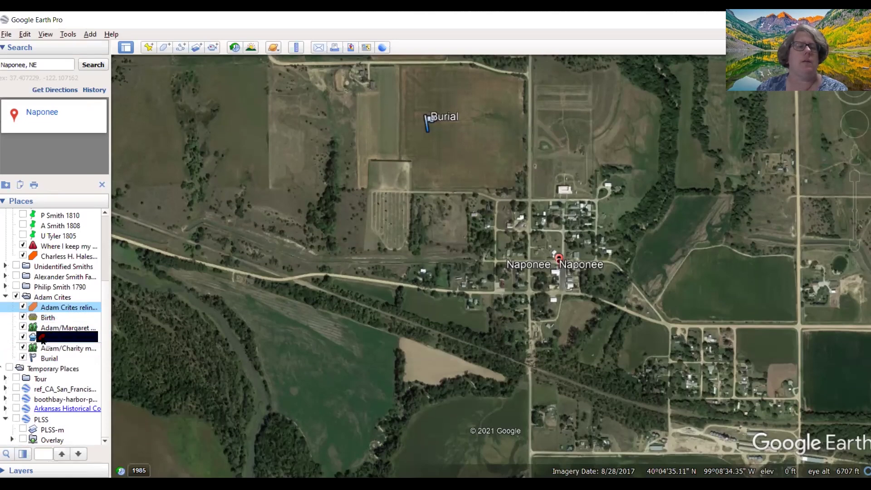
mouse_move(39, 336)
mouse_down()
mouse_move(59, 340)
mouse_move(44, 327)
mouse_move(67, 341)
mouse_move(43, 334)
mouse_up()
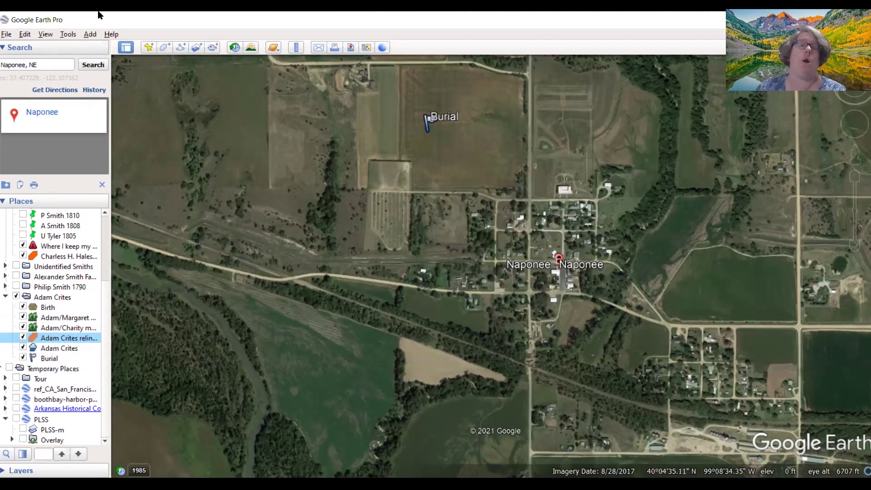
click(212, 48)
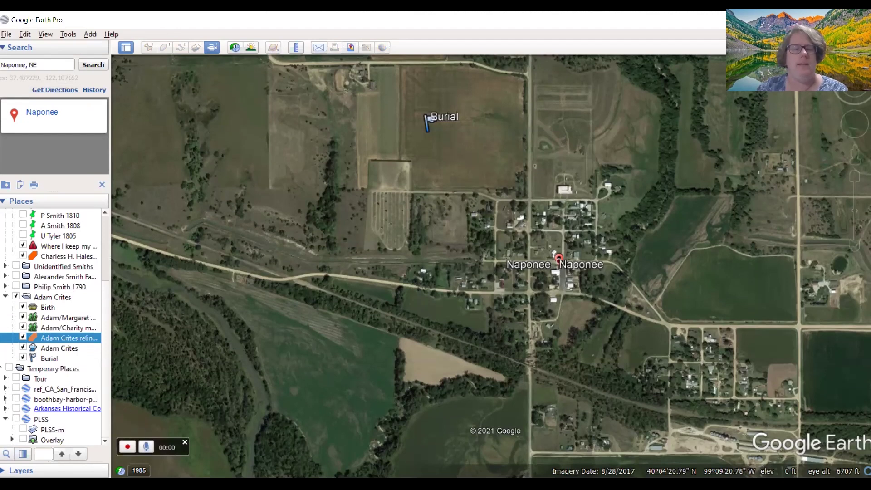
click(131, 447)
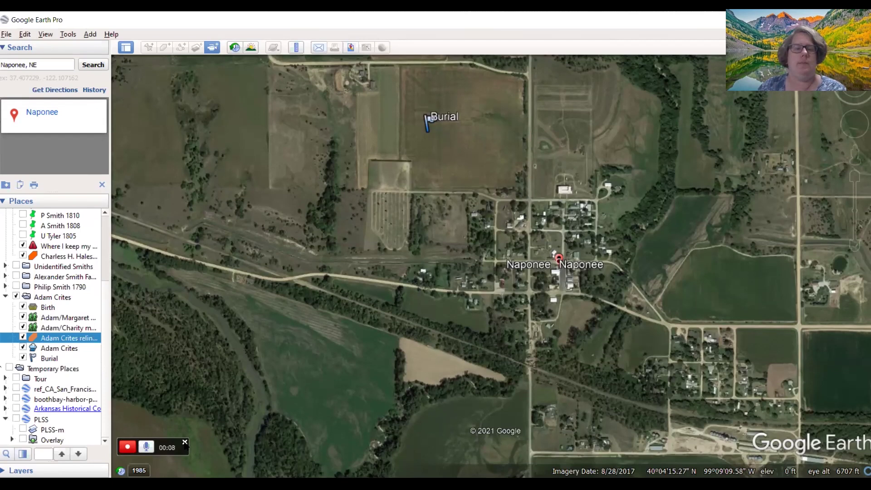
click(127, 447)
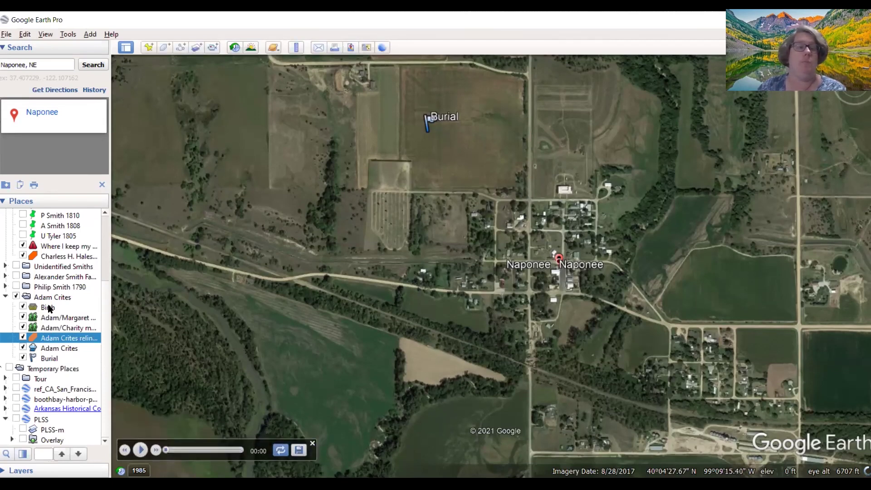
- Fly to the Birth placemark in the homesteader's folder
click(45, 308)
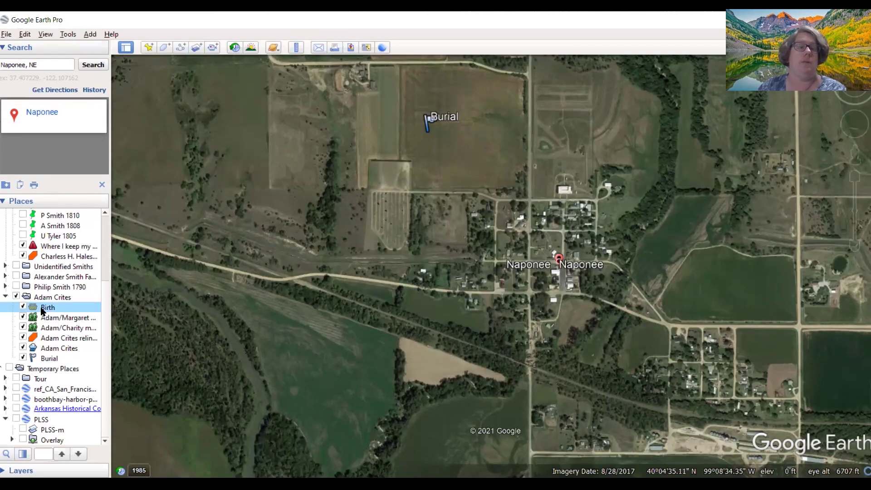
double_click(46, 307)
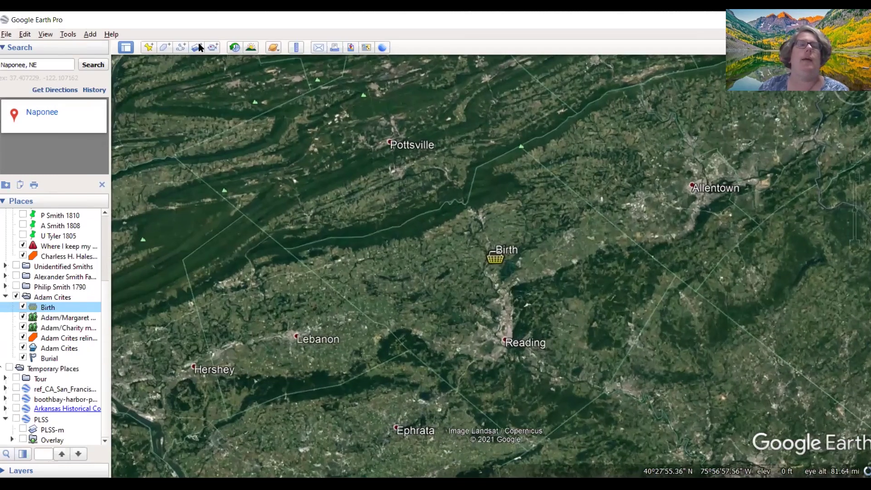
- Start recording a tour at the Birth placemark and fly to the first and second marriage placemarks in the homesteader's folder
click(212, 47)
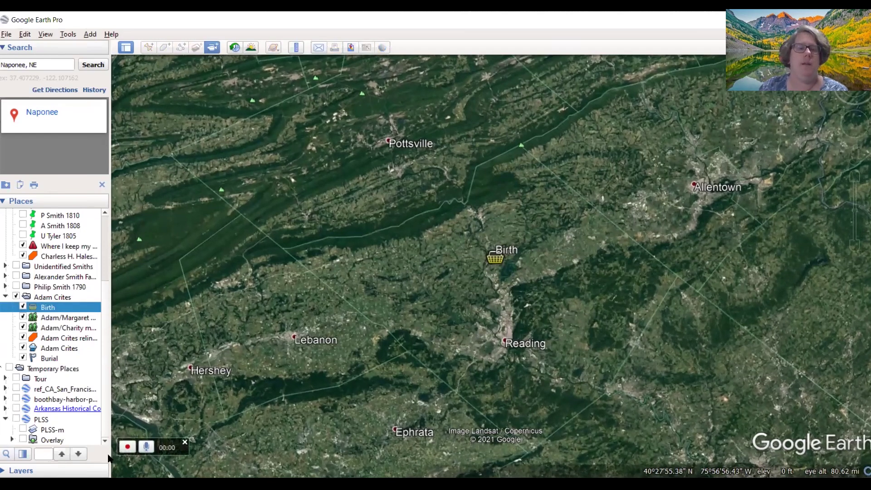
click(126, 447)
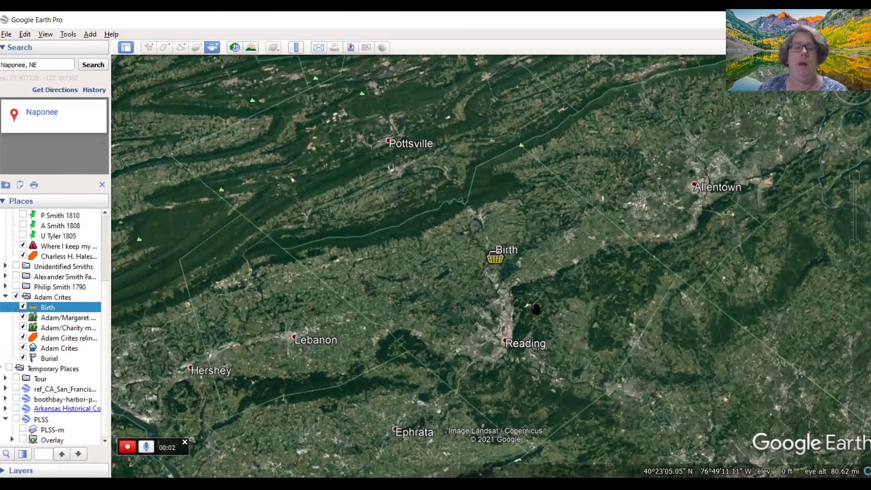
double_click(63, 320)
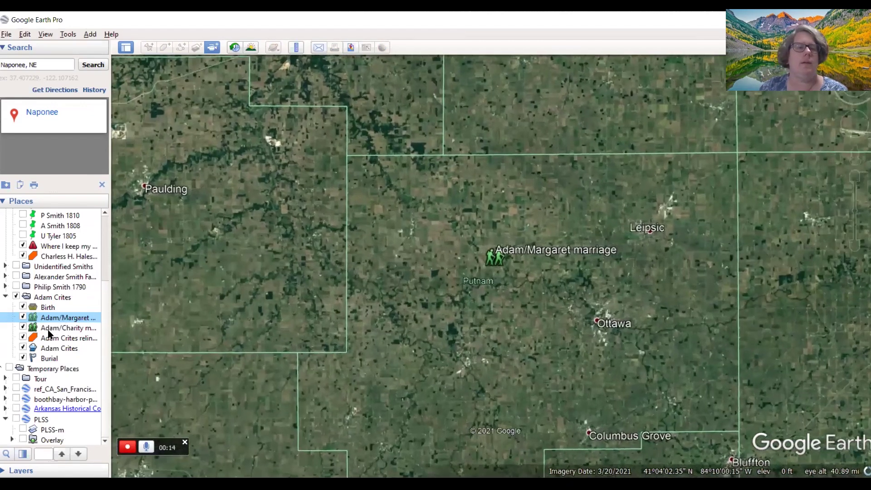
double_click(49, 328)
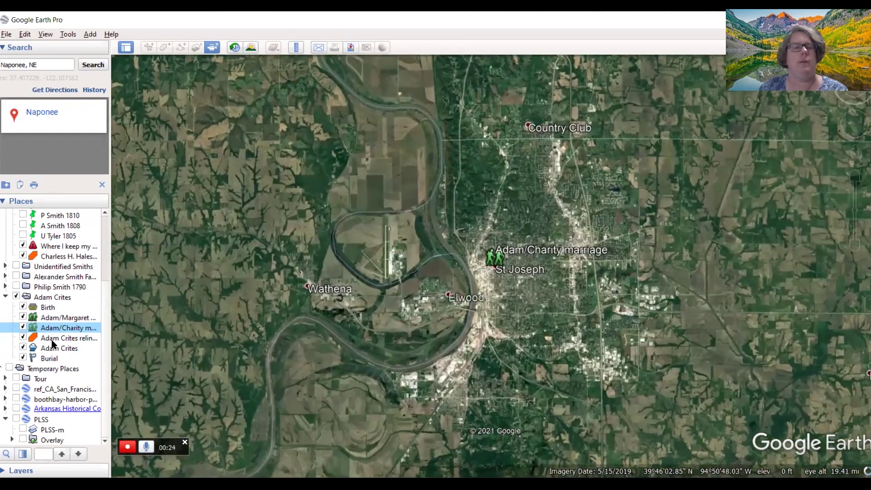
- Continue the tour through the relinquished homestead, the Kansas placemark and Burial, and end the recording
click(52, 340)
double_click(52, 340)
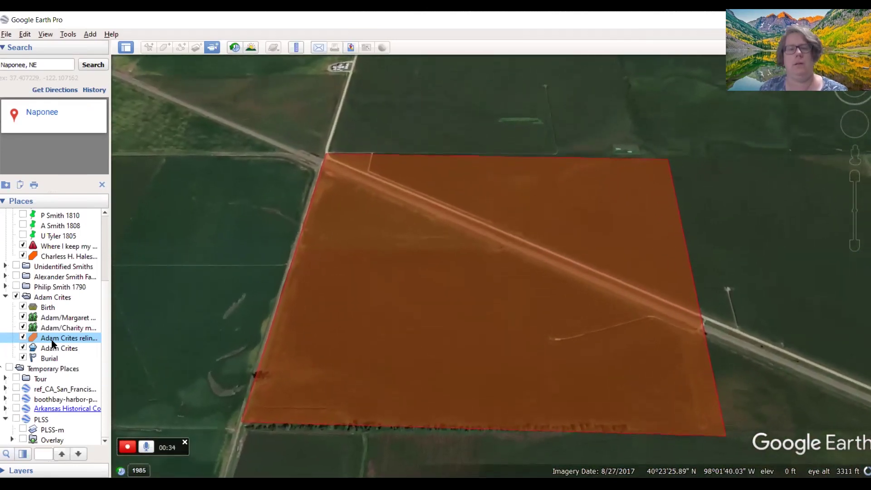
scroll(52, 343, up, 2)
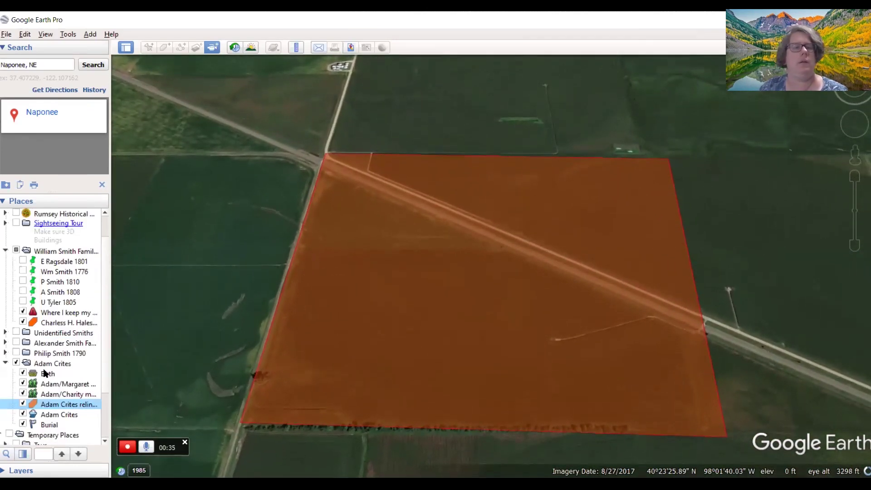
double_click(52, 414)
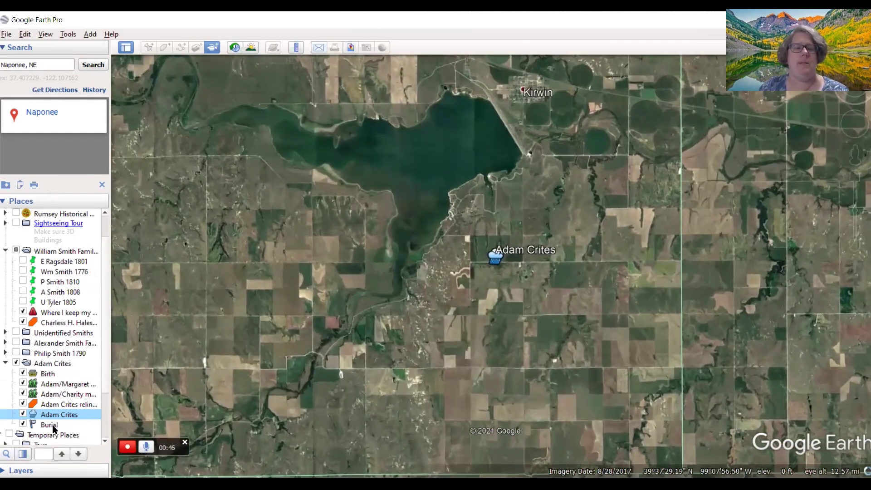
click(53, 424)
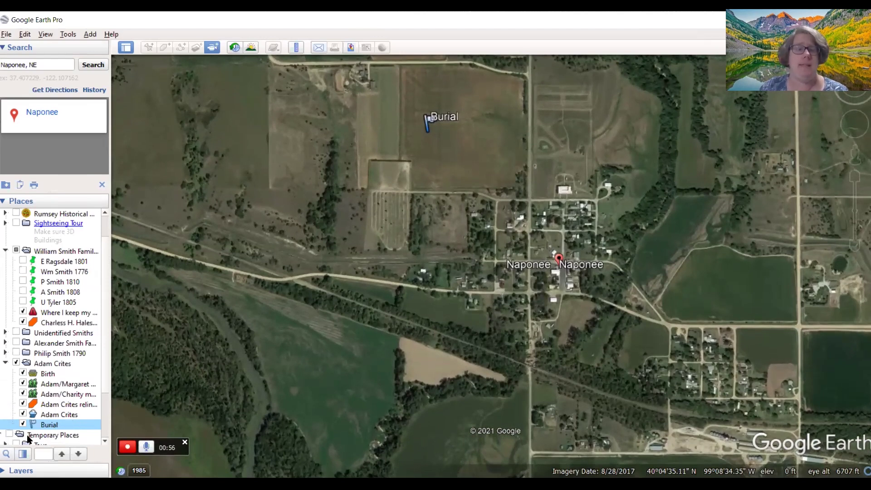
click(128, 448)
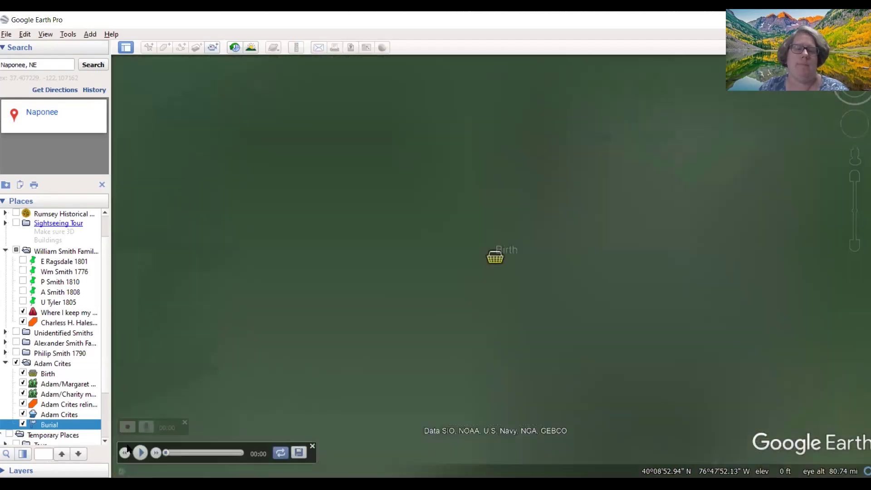
- Save the recorded tour in the homesteader's folder, naming it with the homesteader's first name in possessive form followed by "Tour"
click(298, 447)
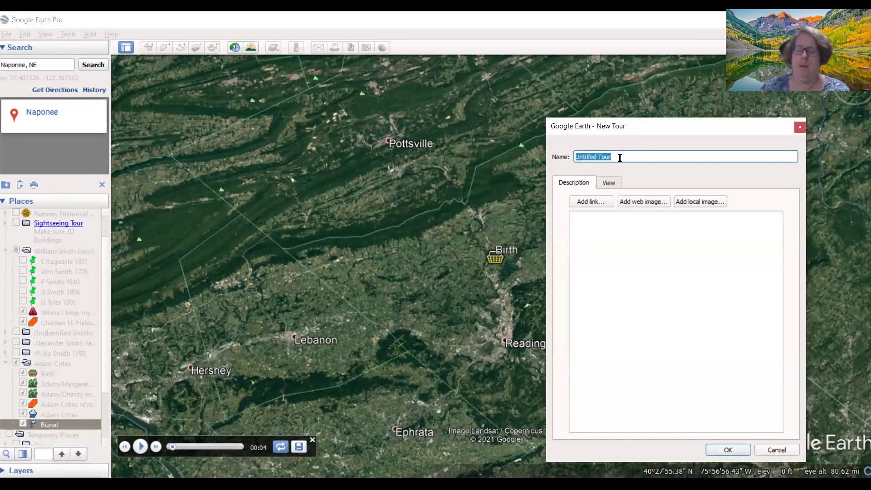
text(A)
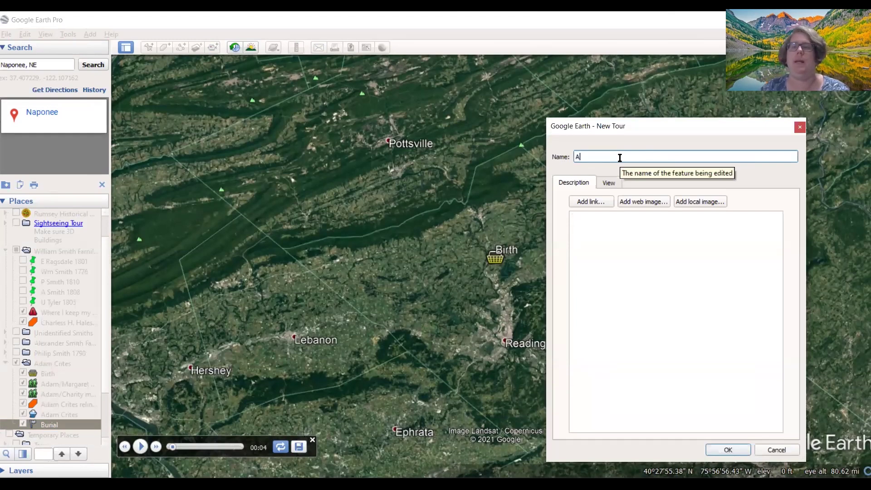
text(dam's Tour)
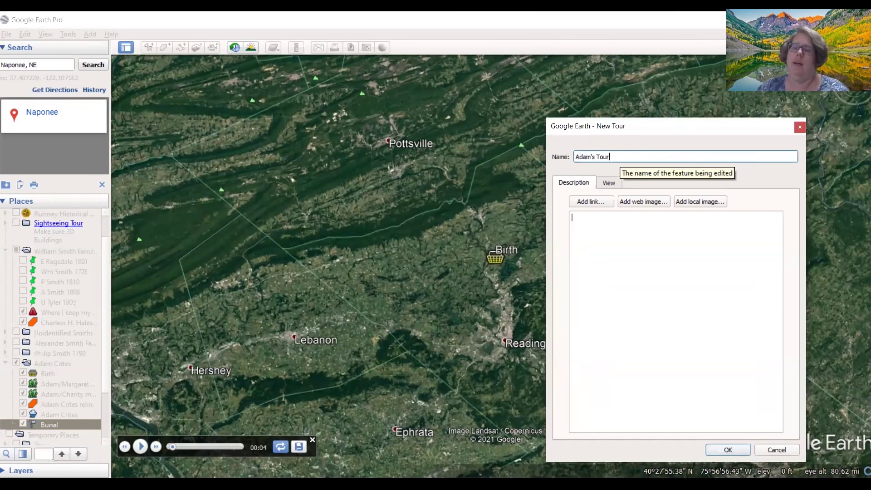
click(730, 451)
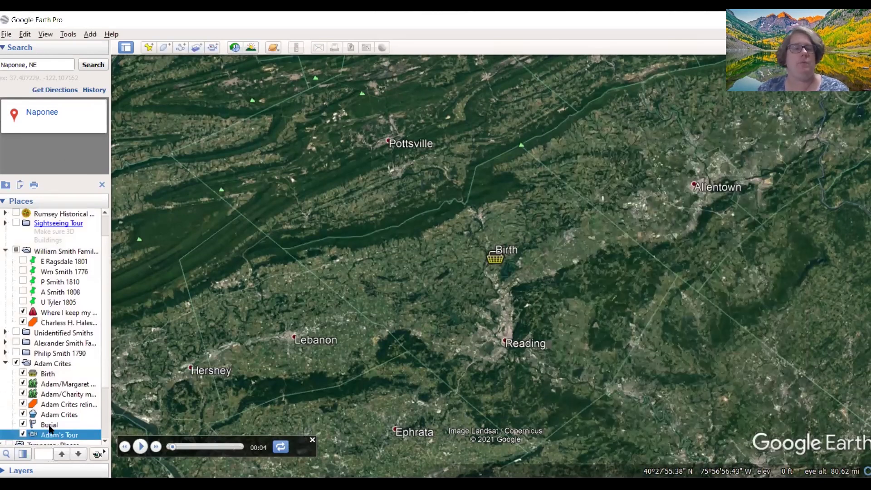
- Play the saved tour from the homesteader's folder, restart it from the beginning, and pause and resume the playback
scroll(24, 393, down, 1)
scroll(33, 363, down, 1)
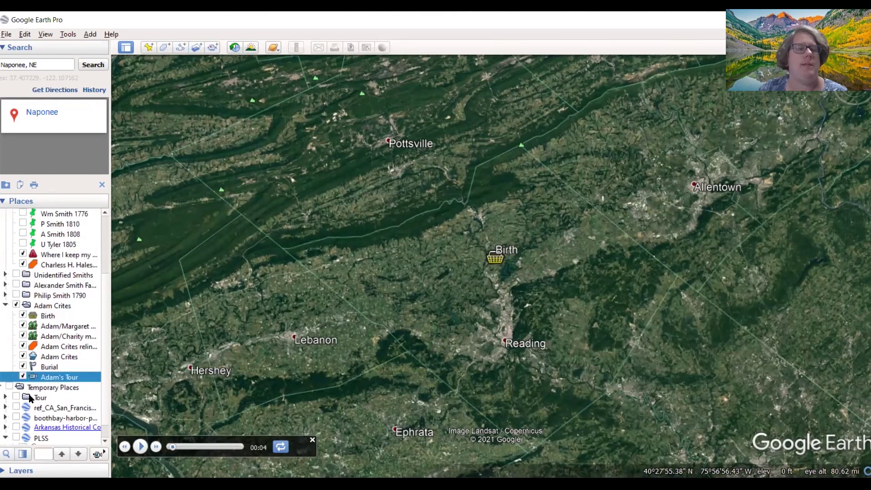
double_click(49, 379)
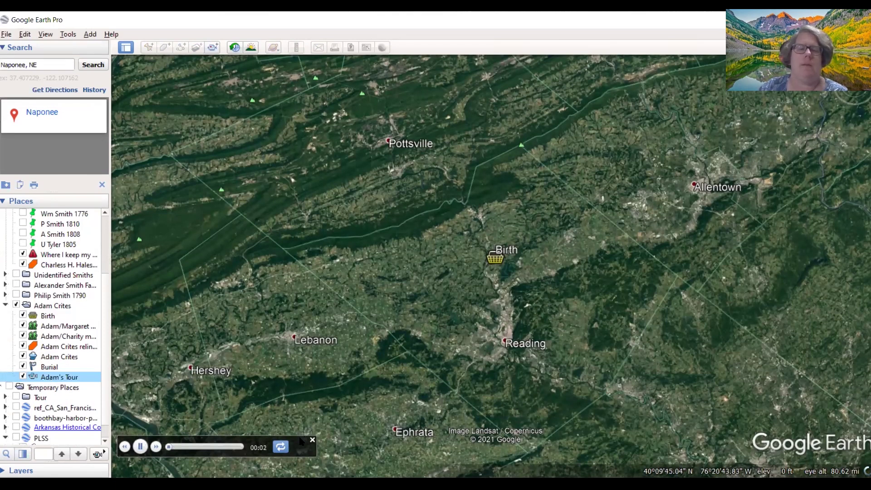
click(312, 439)
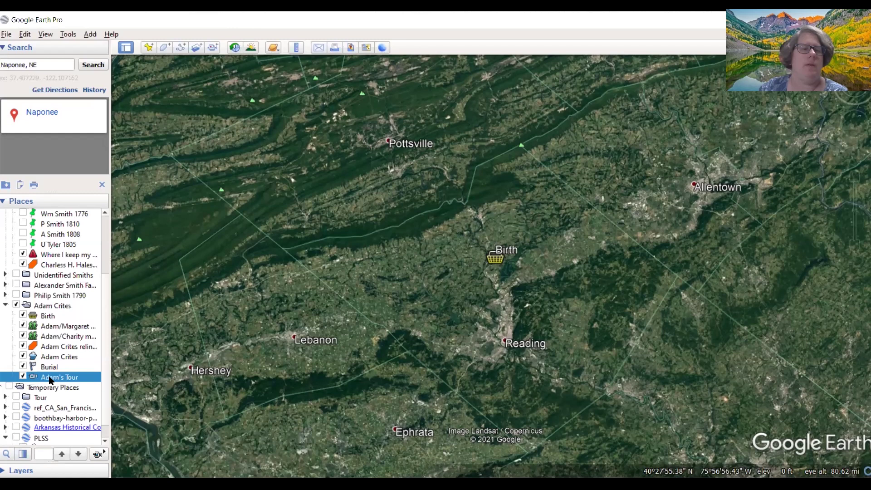
double_click(50, 380)
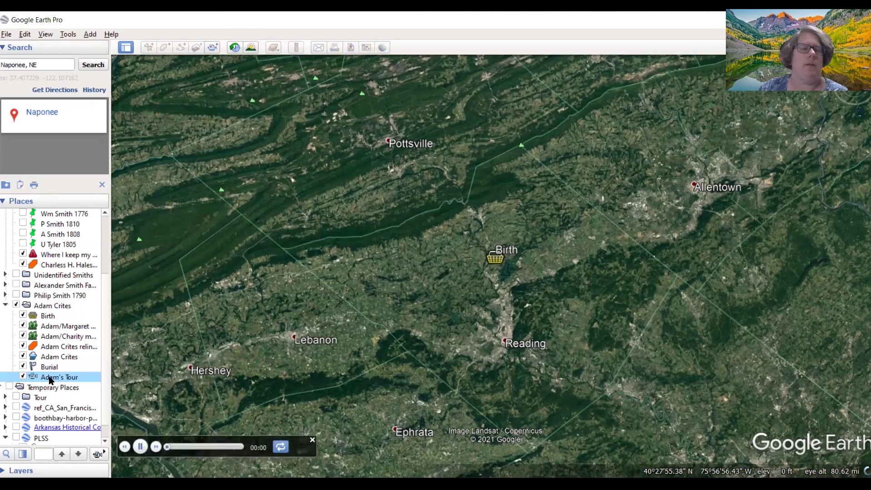
click(140, 447)
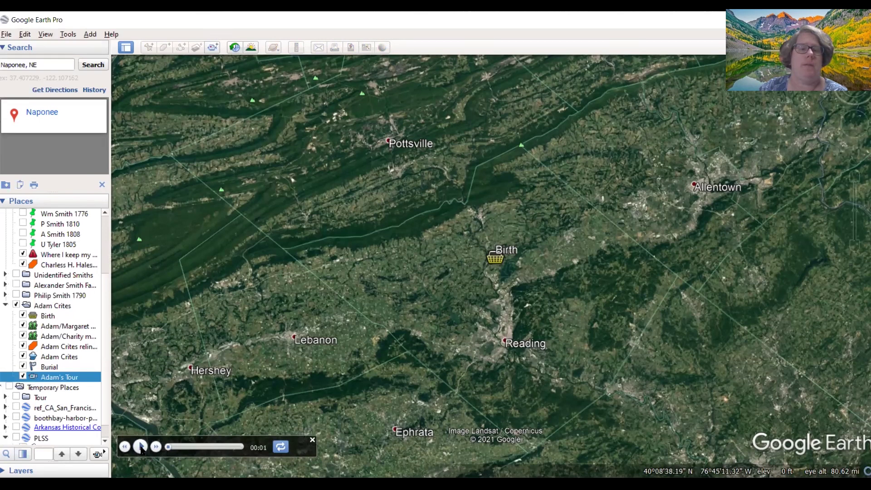
click(140, 447)
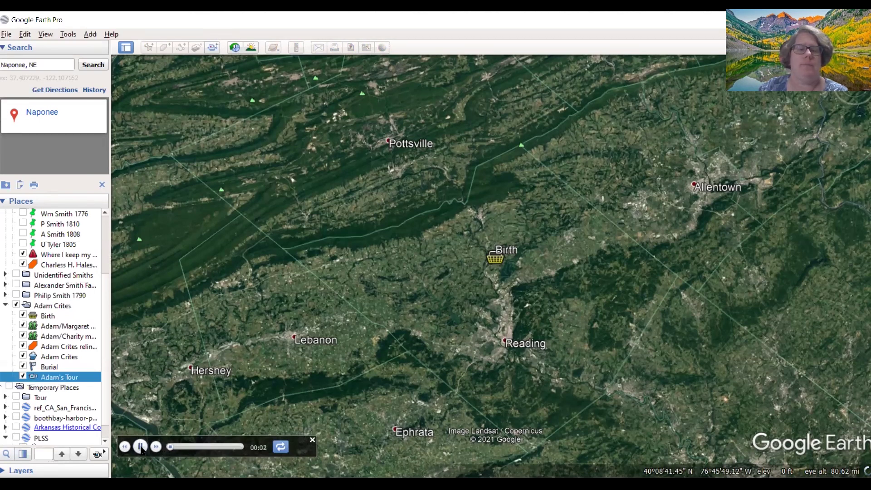
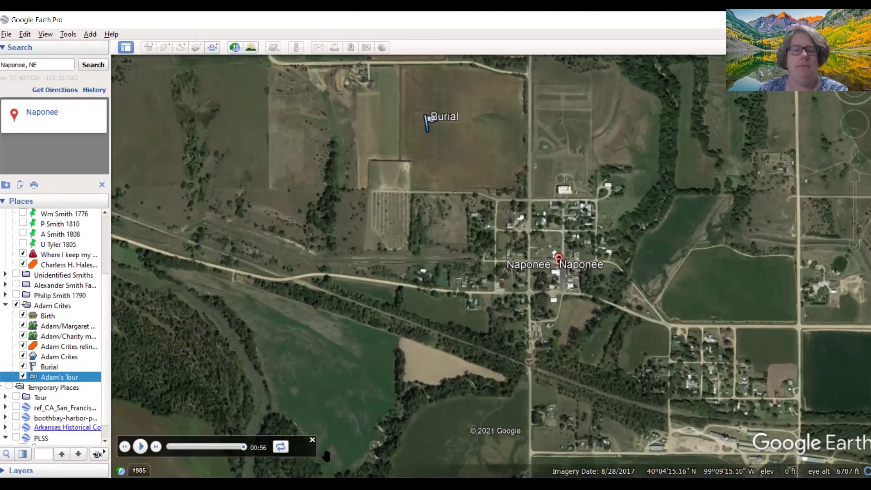
- Close the tour playback and look over the area surrounding the Burial placemark and Naponee
click(312, 439)
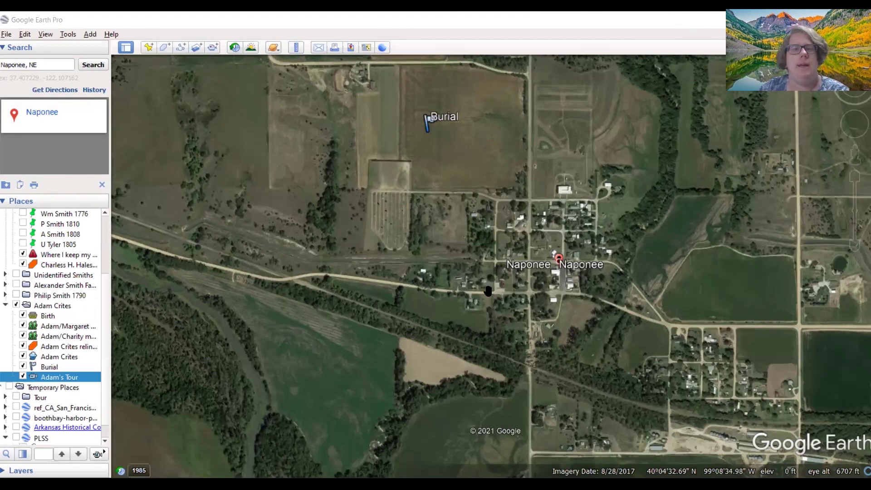
scroll(505, 294, down, 3)
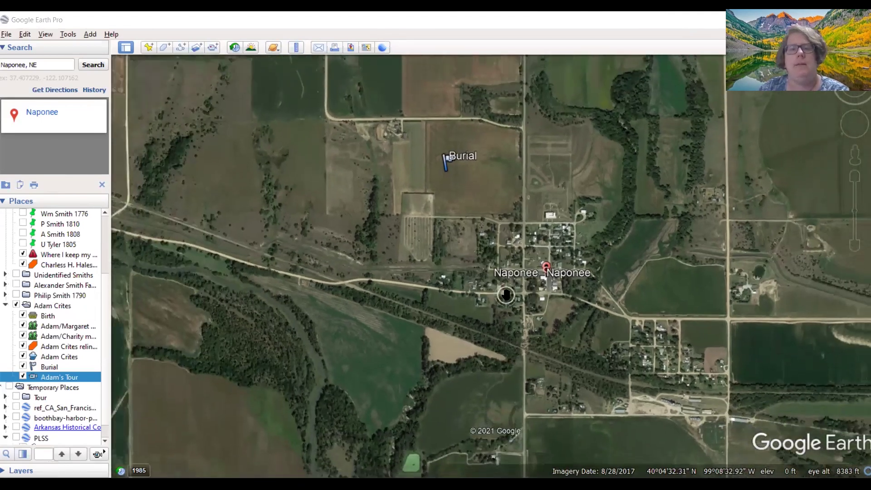
scroll(505, 295, down, 3)
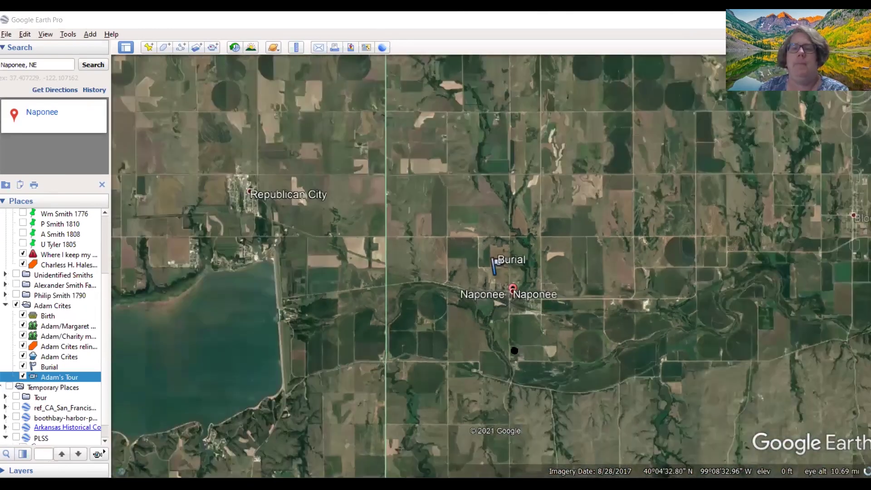
drag(513, 351, 471, 249)
scroll(471, 248, down, 1)
scroll(470, 247, down, 3)
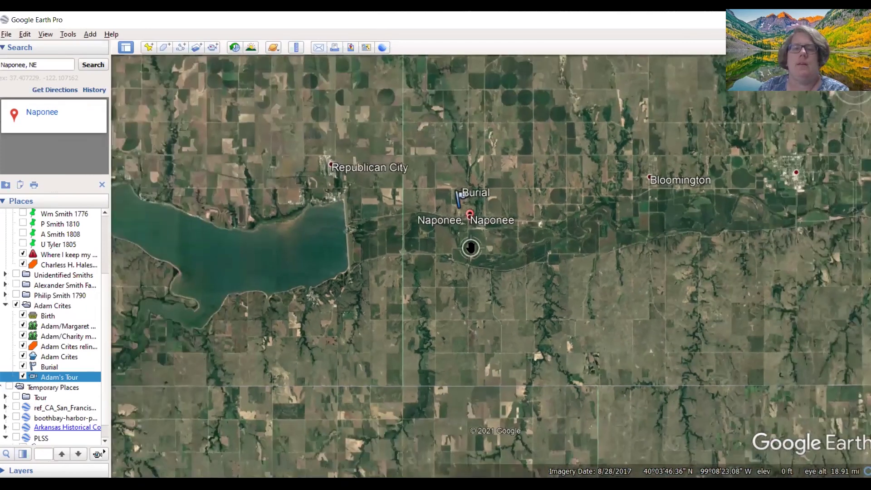
scroll(471, 248, down, 2)
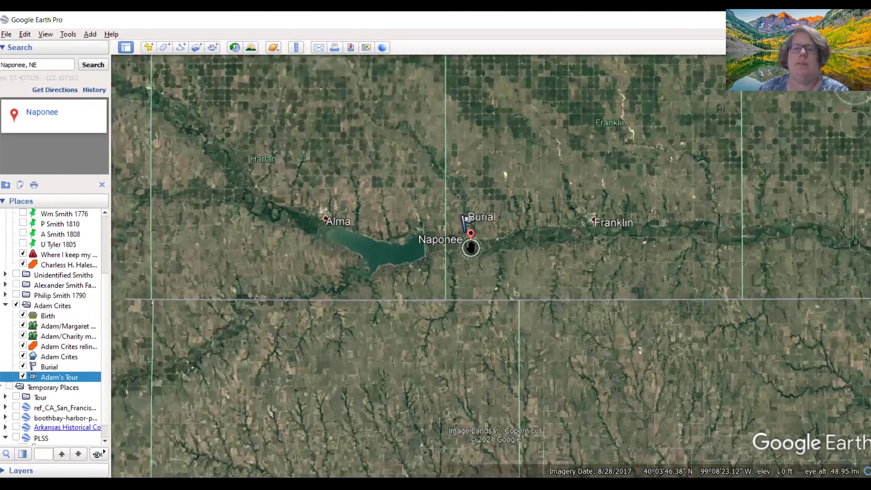
scroll(471, 247, down, 1)
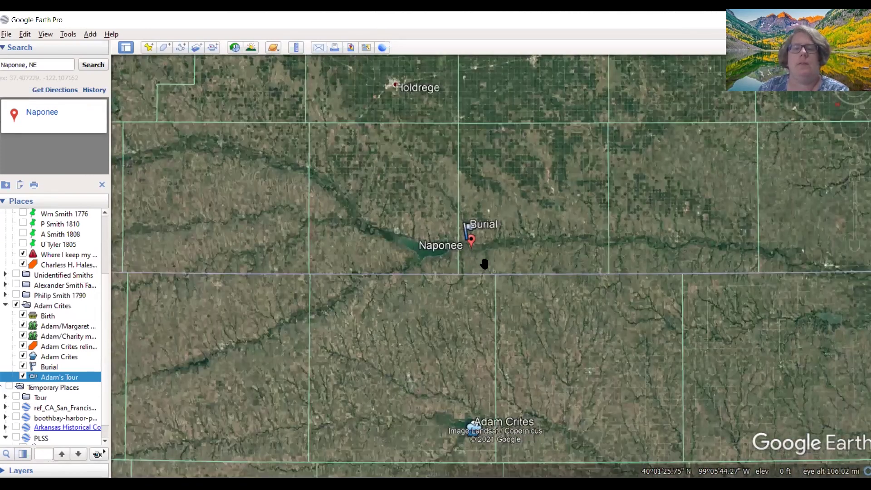
scroll(483, 263, up, 1)
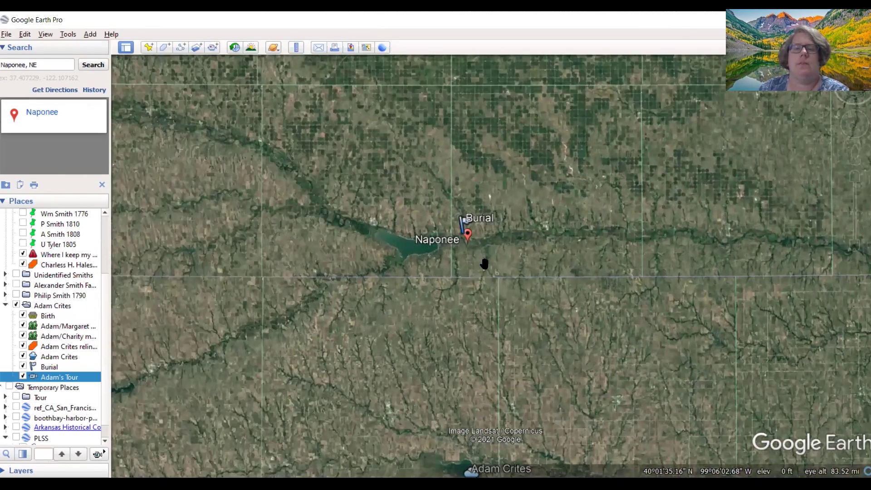
scroll(484, 264, up, 4)
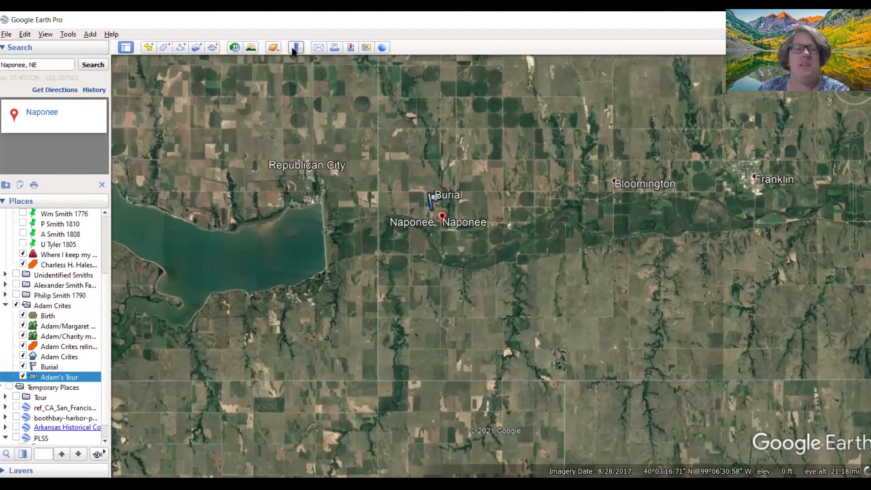
- Measure a straight line with the Ruler from Naponee to the boundary-line corner southeast of town
click(296, 47)
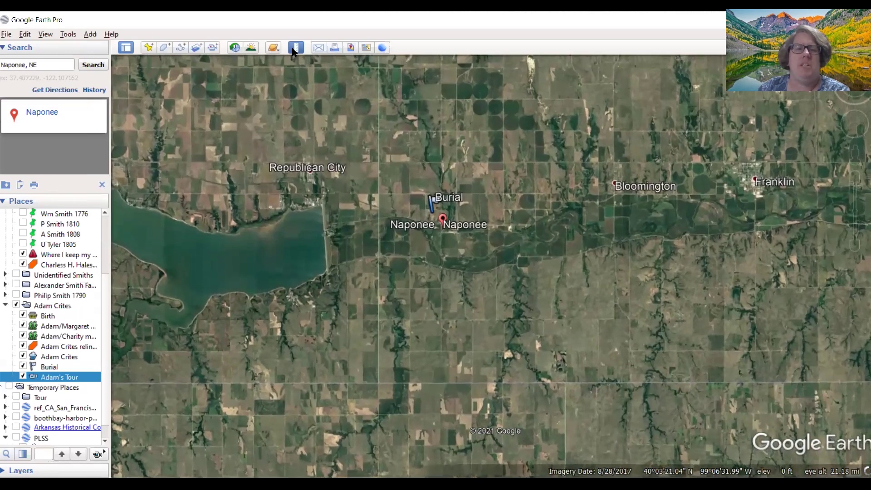
click(435, 225)
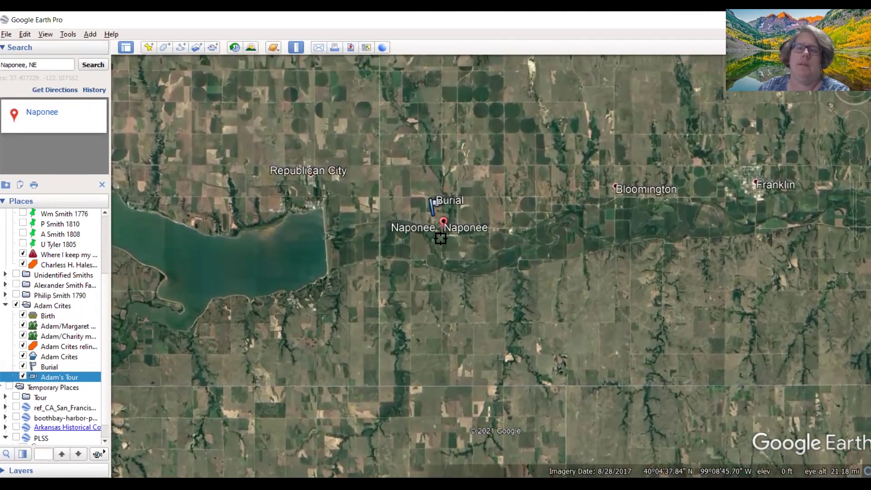
click(562, 384)
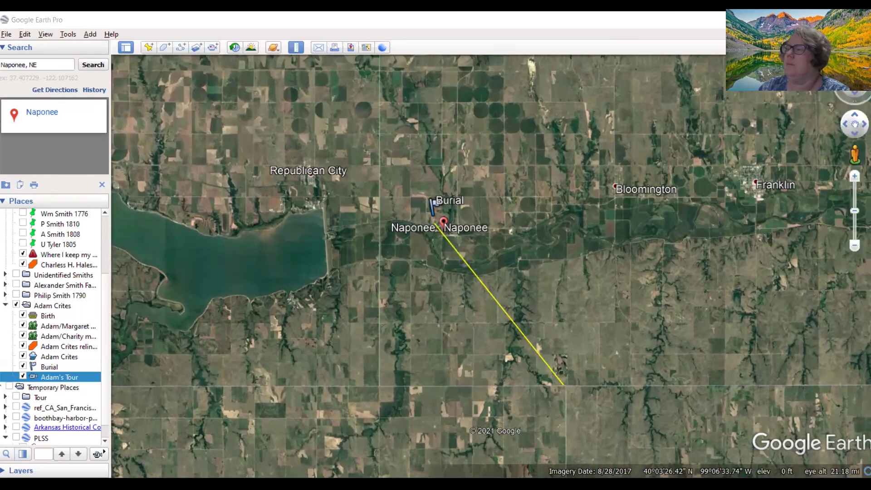
click(495, 226)
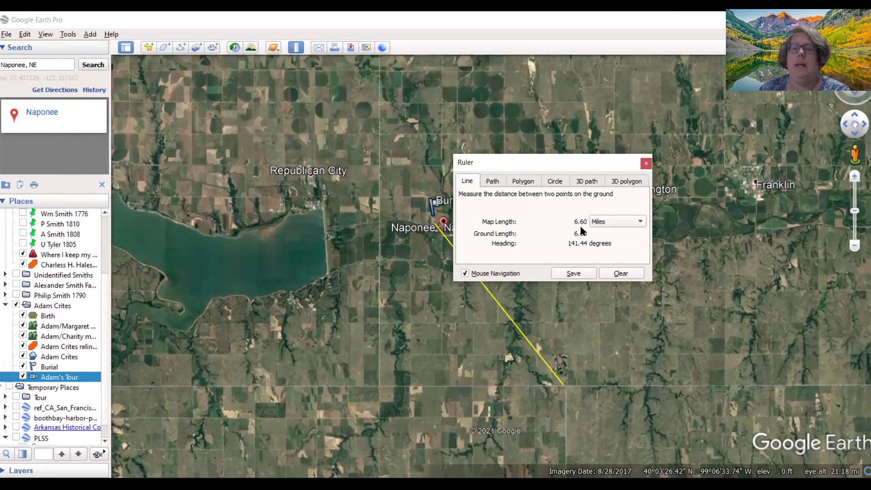
- View the measured line's length in Kilometers and in Smoots, and clear the line when closing the Ruler
click(632, 223)
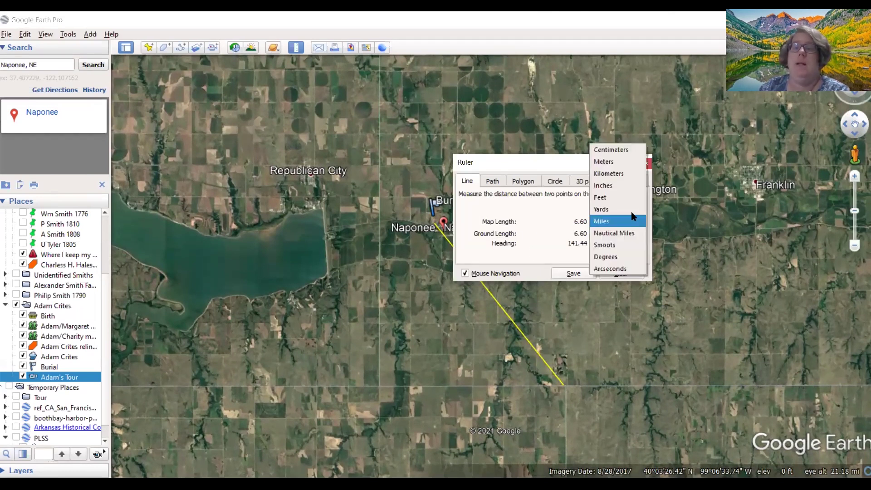
click(624, 177)
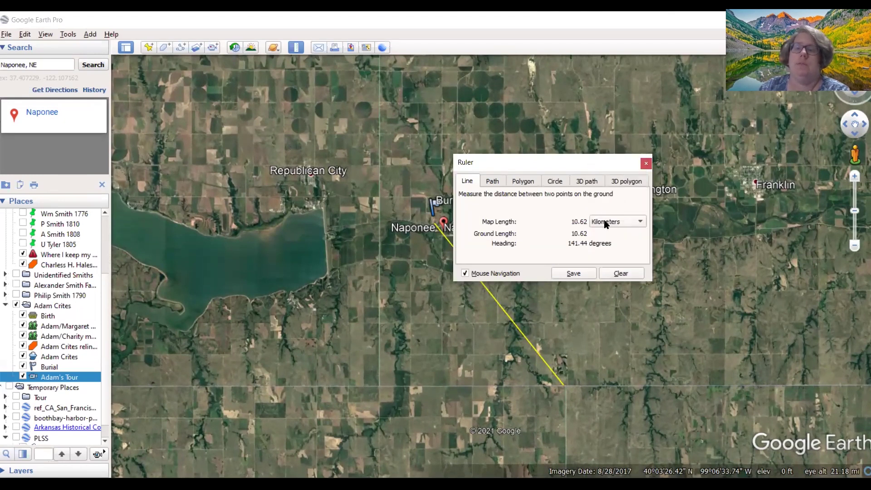
click(605, 222)
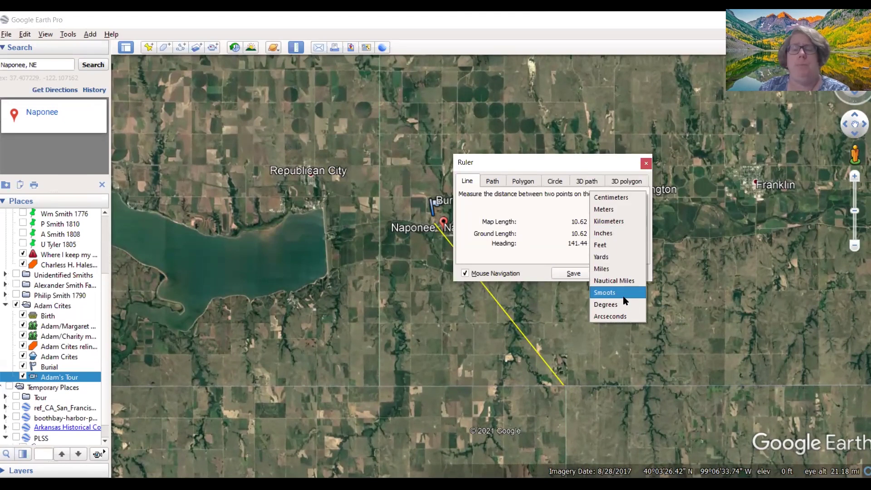
click(622, 294)
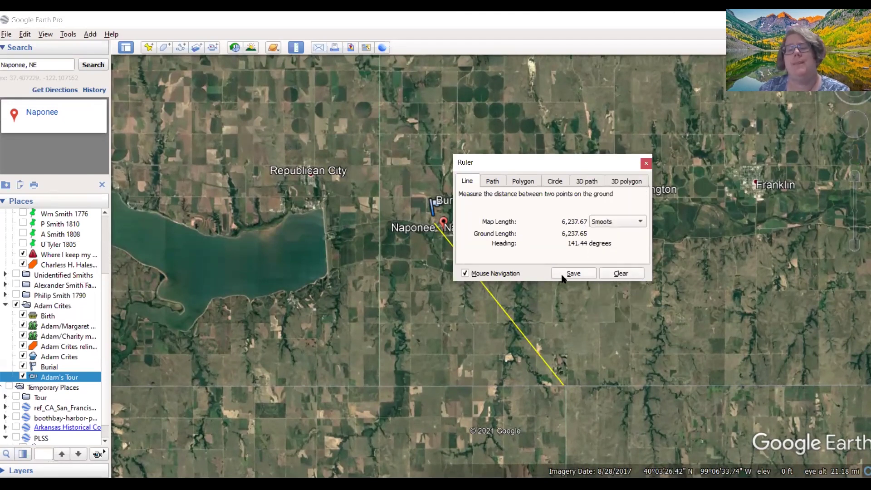
click(613, 273)
click(645, 163)
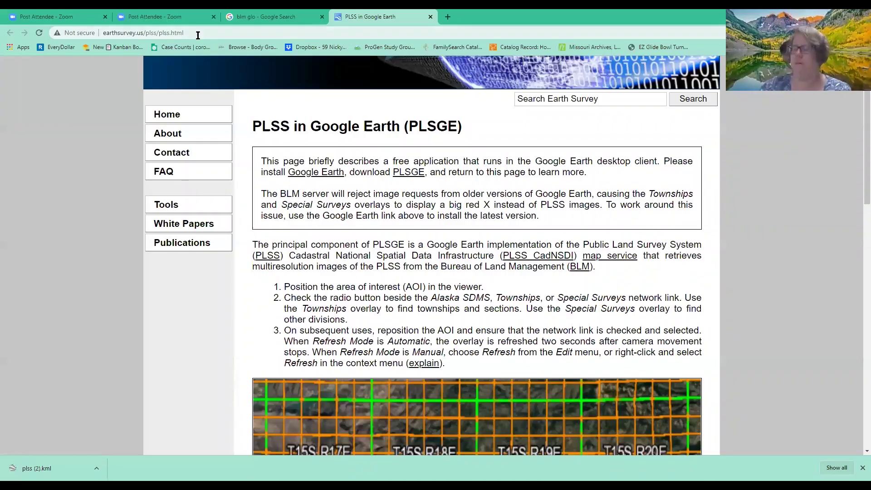
- Search the web for "newberry atlas of historical county boundaries" and open the Newberry Library's atlas site
click(204, 33)
text(newberry atlas of historical county boundaries)
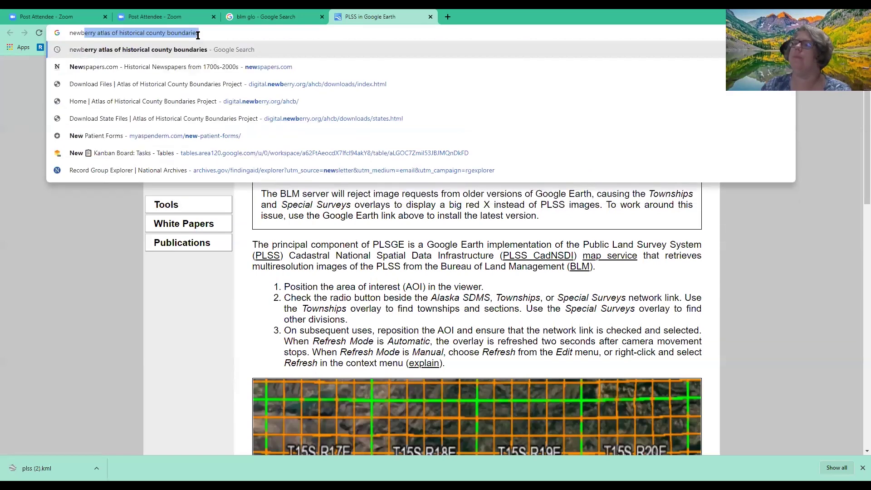
click(171, 51)
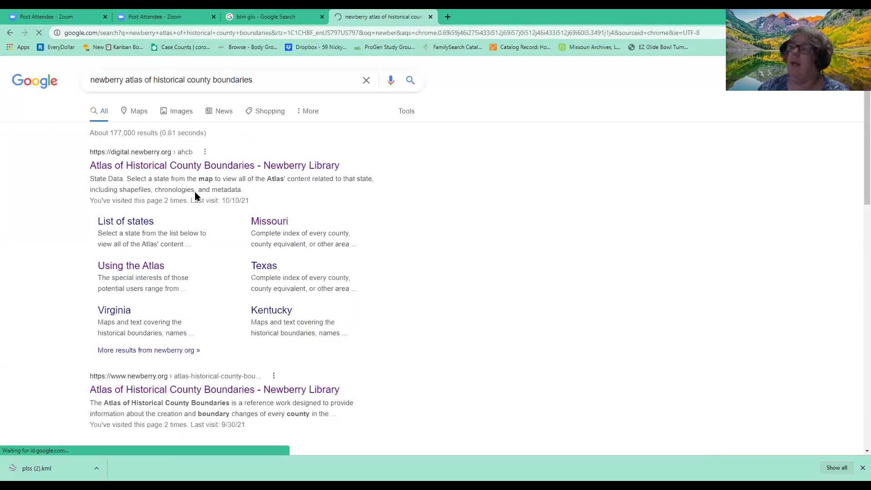
click(200, 166)
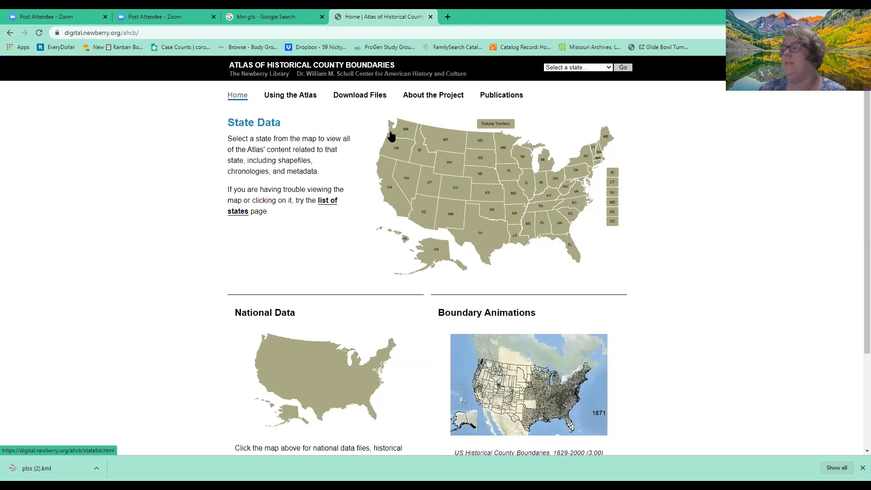
- Download the Arkansas KMZ file from the atlas's state downloads
click(361, 98)
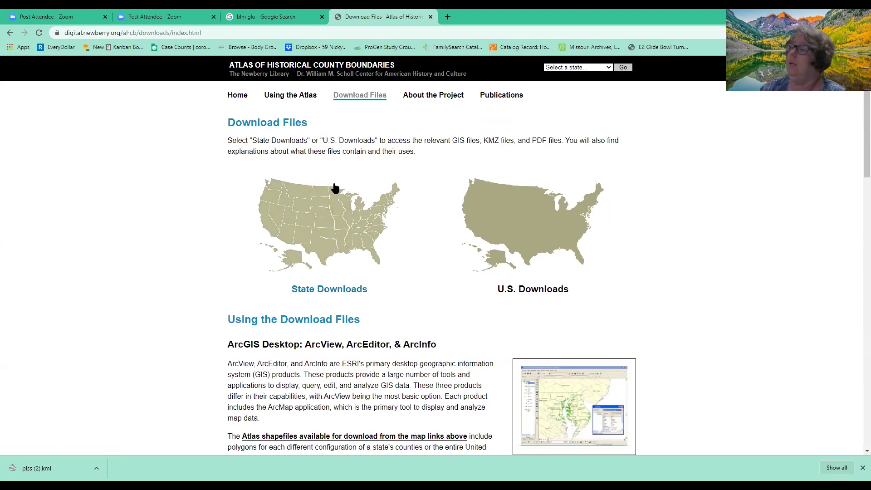
click(339, 295)
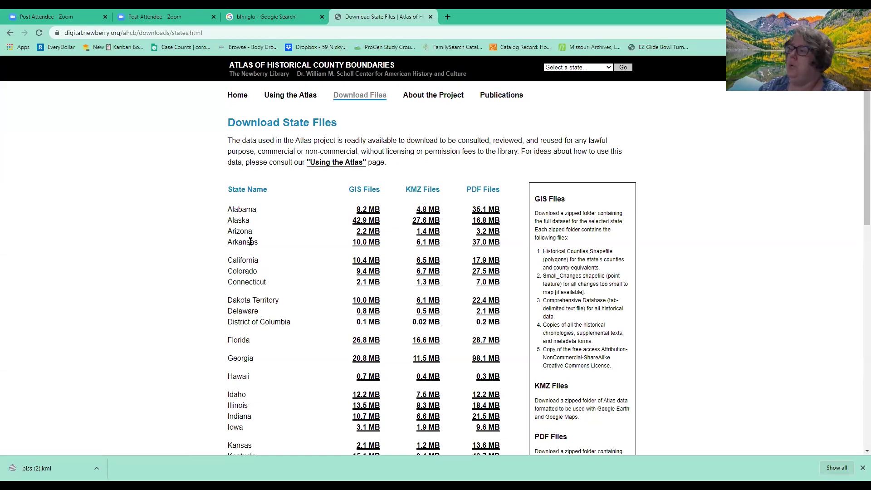
click(429, 242)
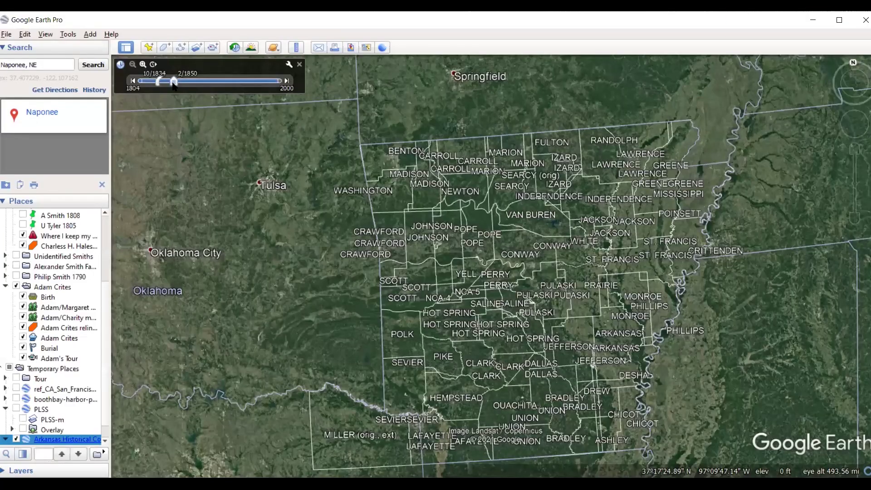
- Narrow the time range of the Arkansas historical counties overlay to September 1804
drag(174, 82, 134, 85)
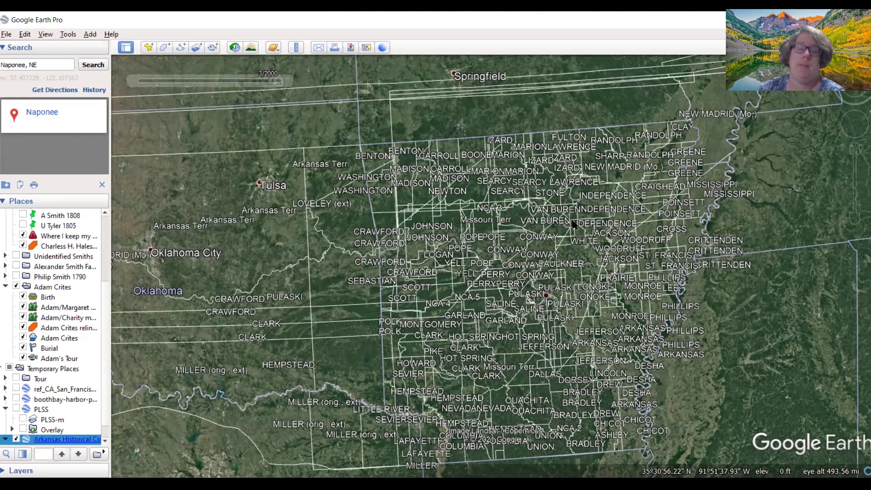
mouse_move(136, 85)
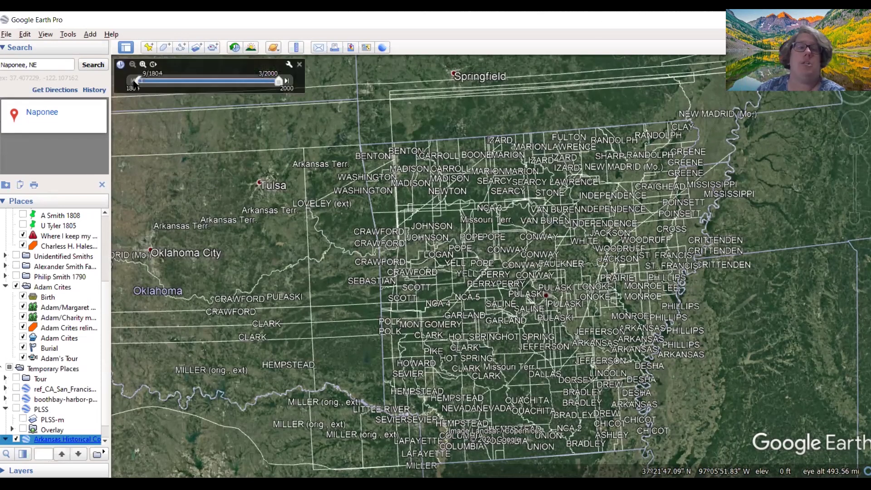
mouse_move(137, 84)
mouse_down()
mouse_move(201, 85)
mouse_move(135, 88)
mouse_up()
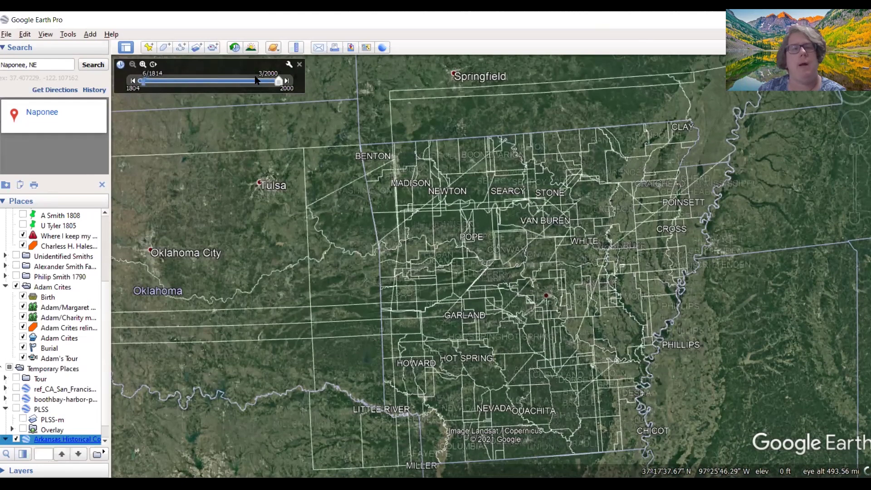
drag(281, 84, 139, 81)
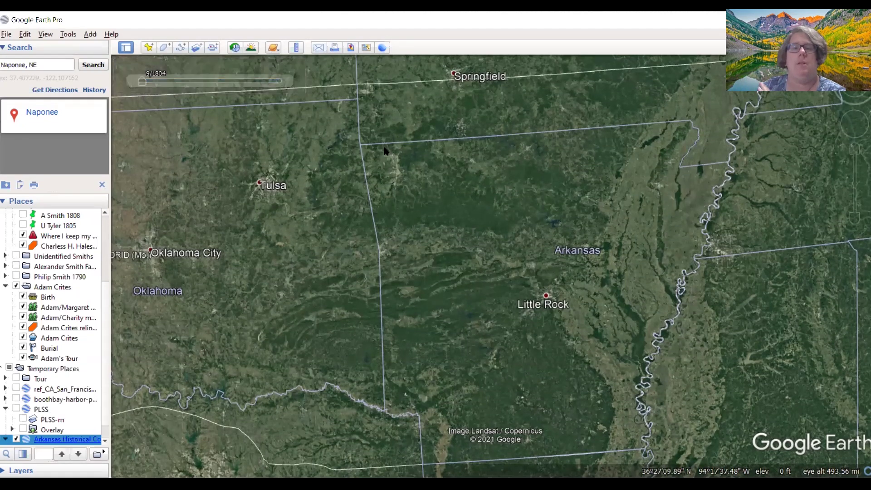
- Examine how far the 1804 New Madrid county boundary extends across Arkansas, Oklahoma and the neighbouring states
scroll(384, 150, down, 3)
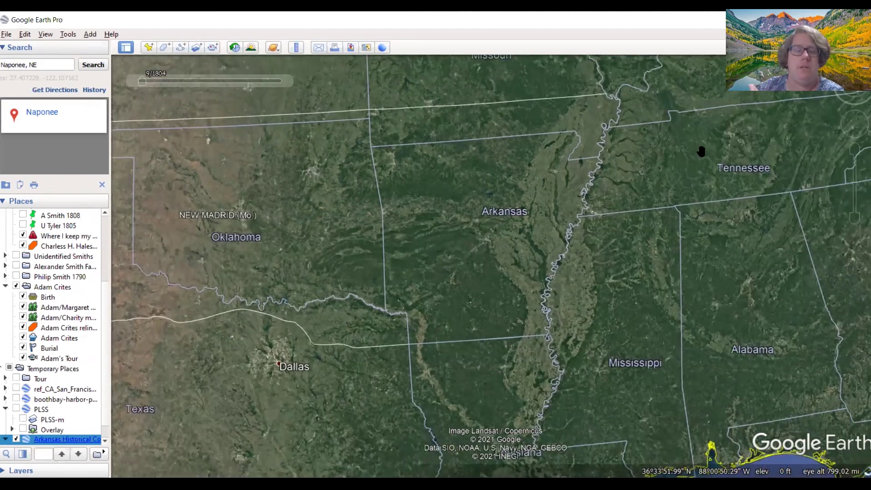
drag(701, 152, 730, 186)
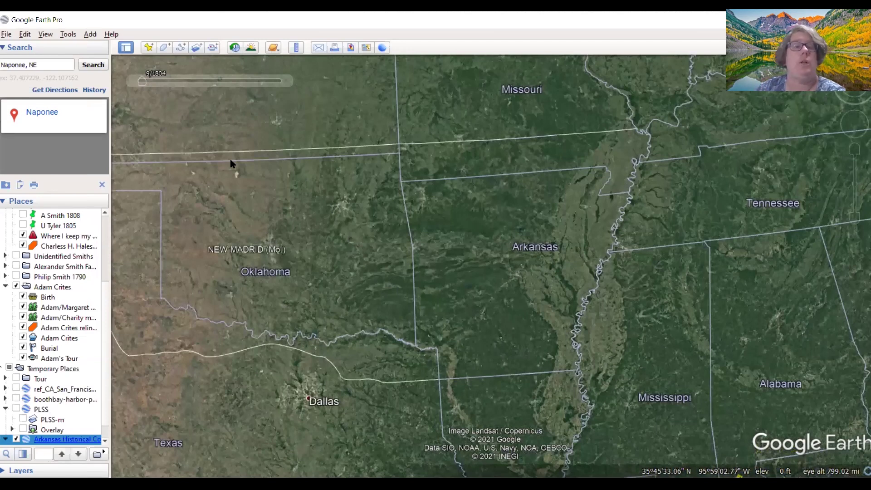
mouse_move(149, 84)
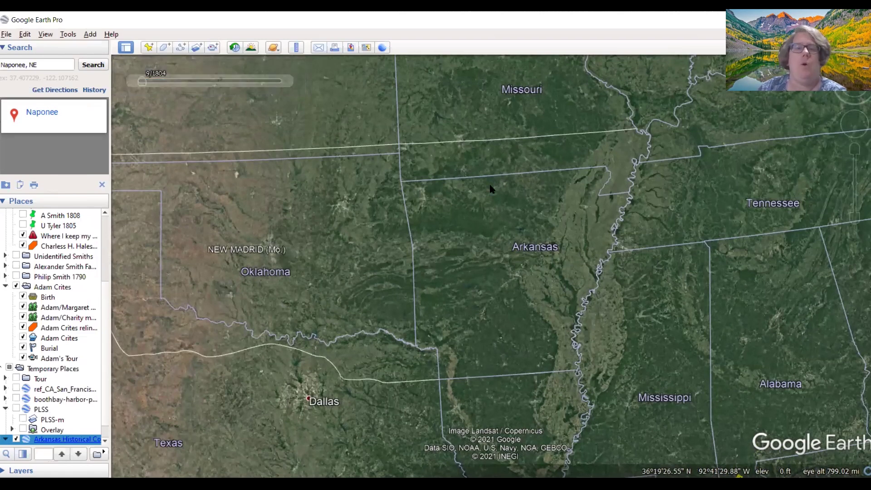
scroll(490, 190, down, 3)
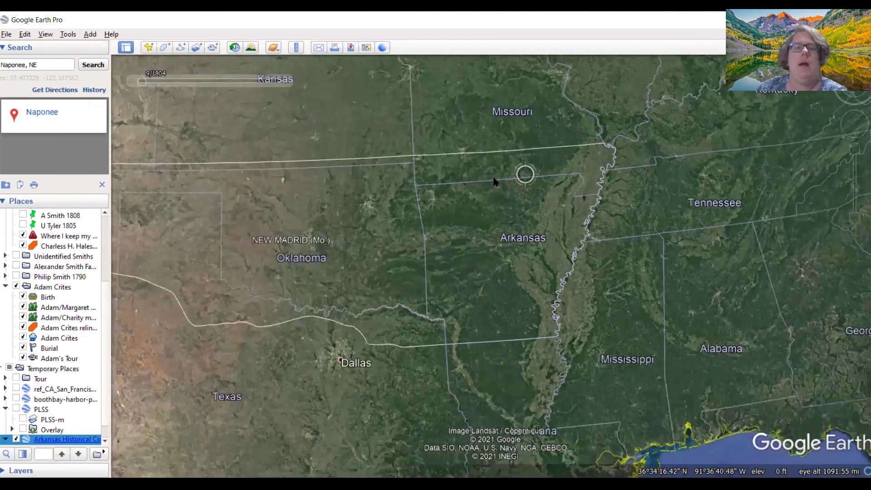
scroll(494, 181, up, 2)
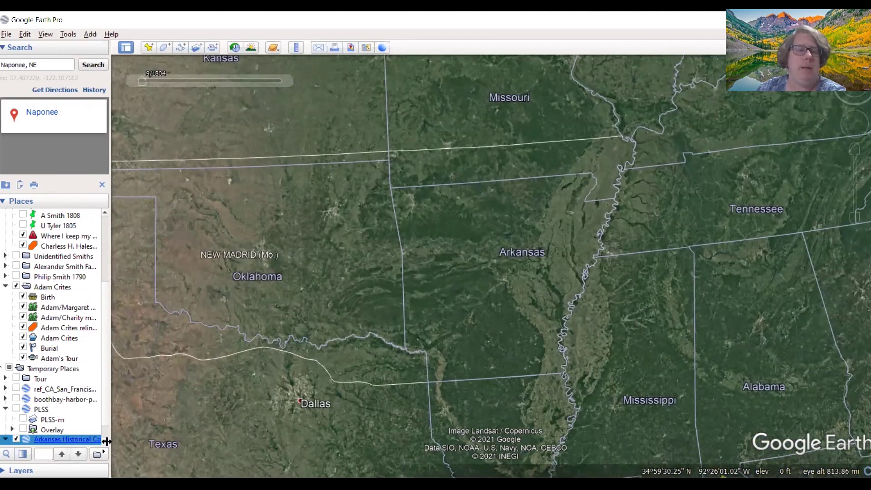
- Hide the Borders and Labels (Outdated) layer so the map shows no modern state boundaries or labels
scroll(105, 441, down, 2)
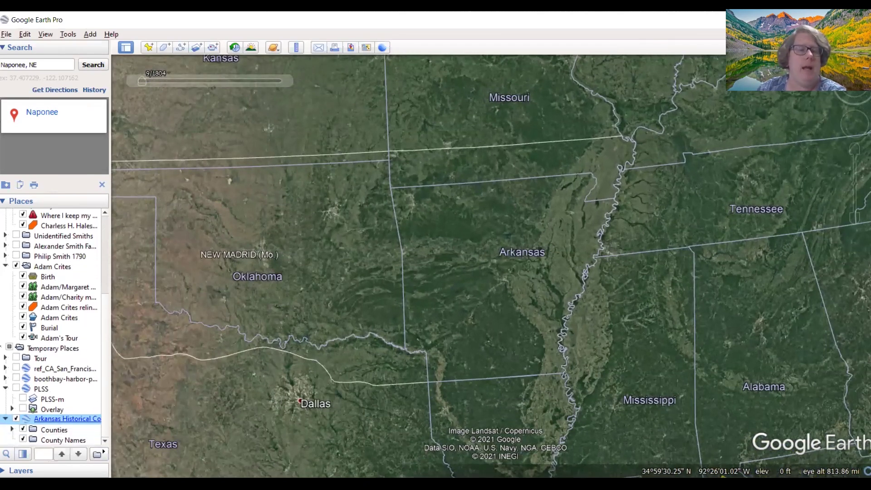
click(13, 470)
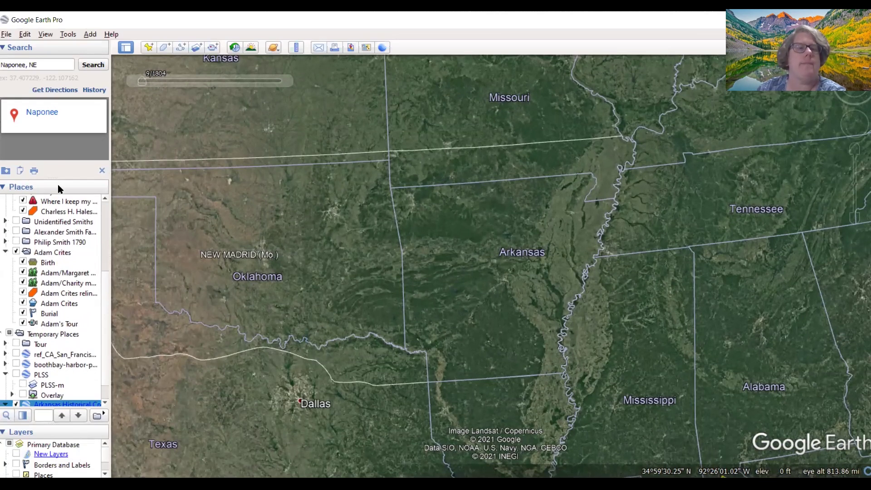
drag(56, 426, 59, 189)
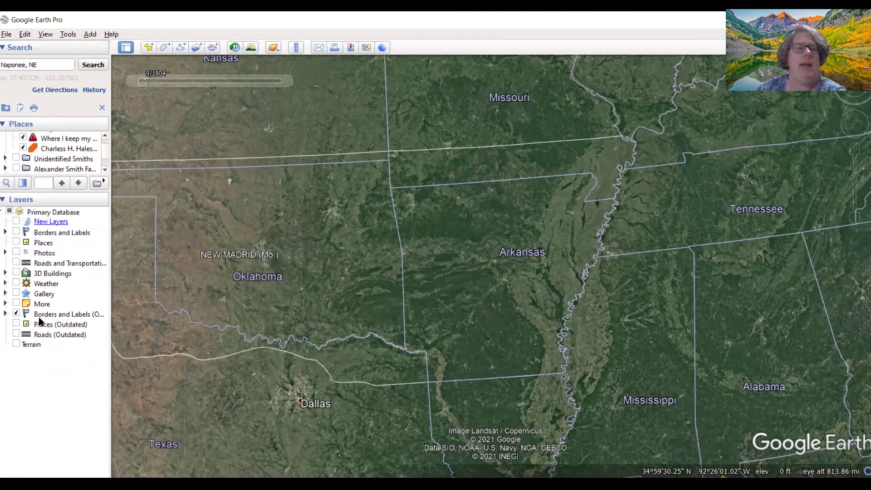
click(15, 316)
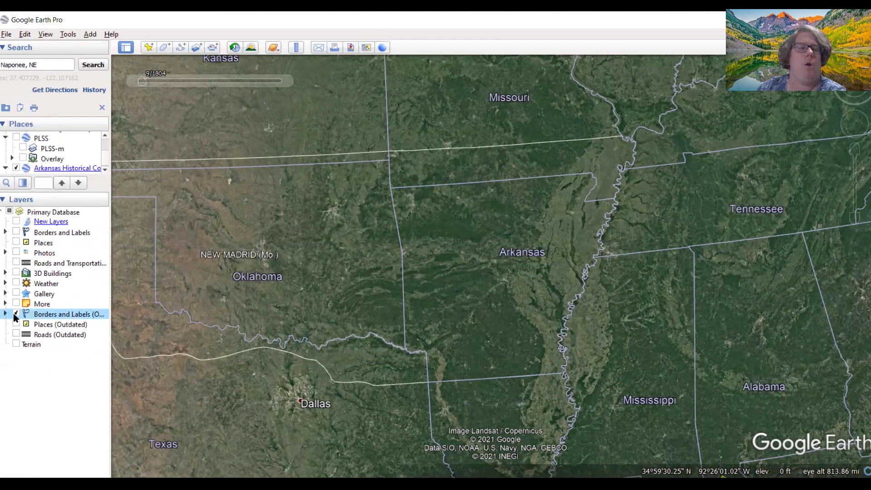
click(16, 314)
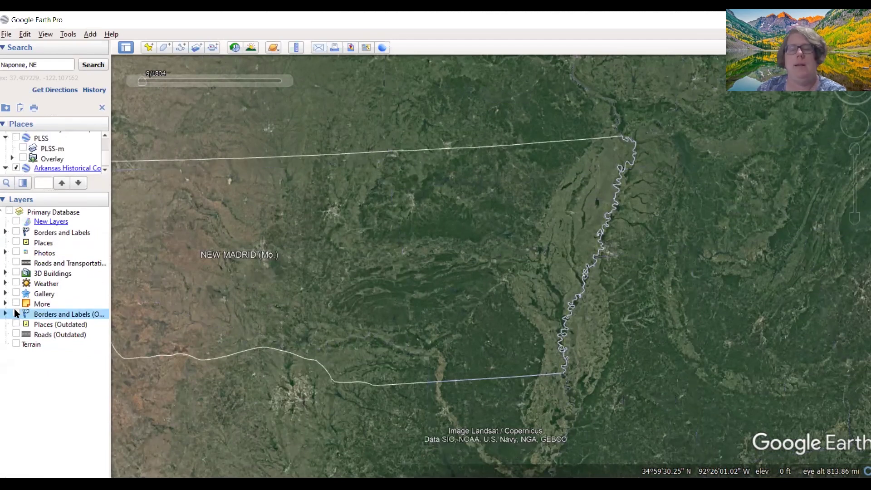
click(15, 310)
click(15, 310)
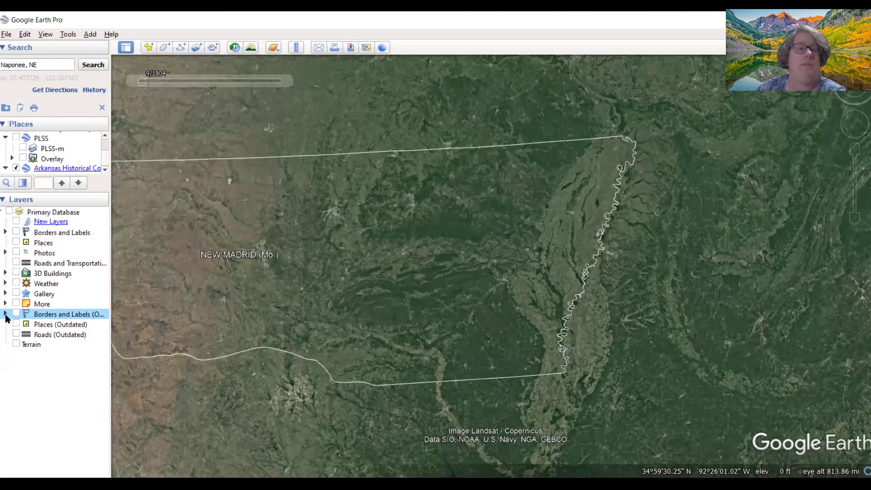
- Advance the Arkansas historical counties overlay through its successive boundary changes until July 1841
scroll(554, 191, down, 3)
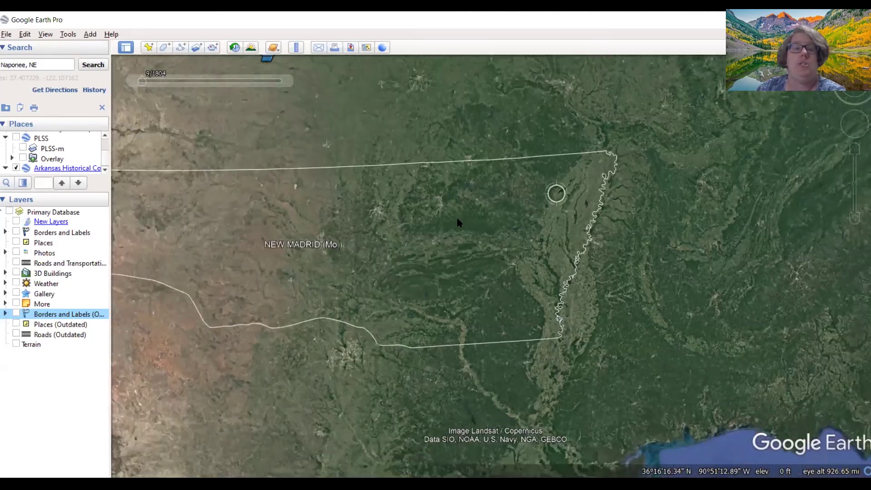
scroll(443, 202, down, 3)
drag(355, 182, 399, 195)
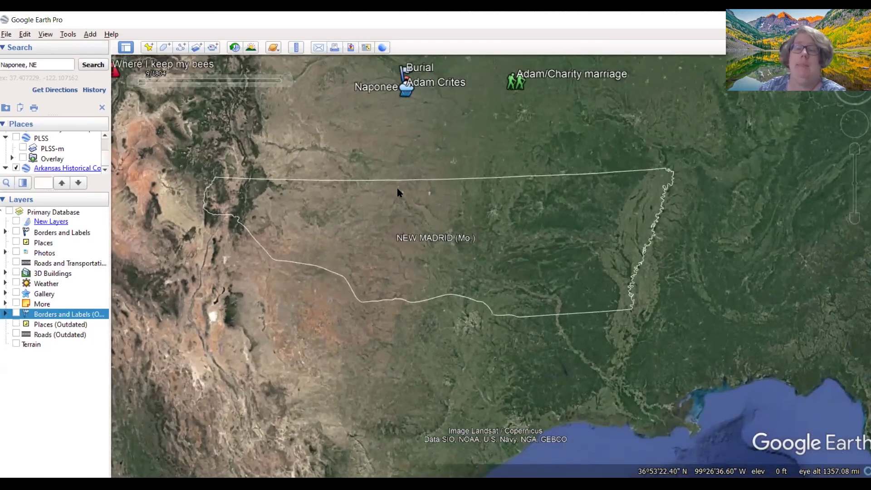
mouse_move(167, 91)
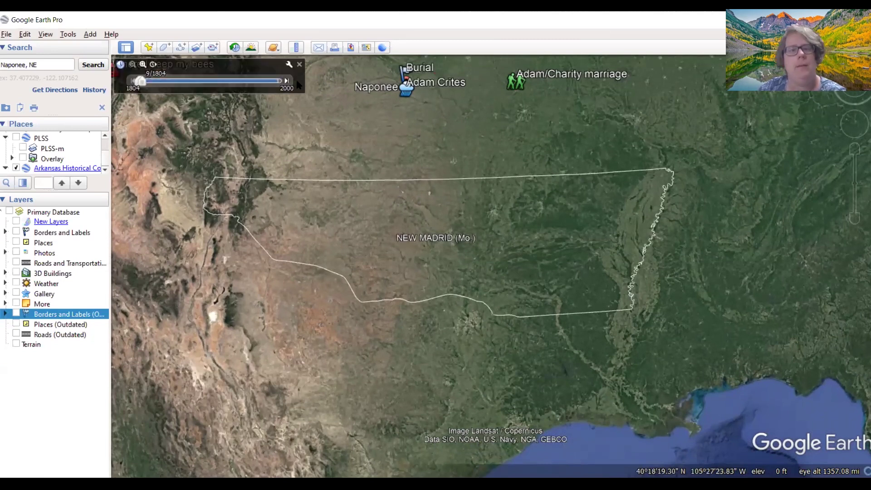
mouse_move(142, 83)
mouse_down()
mouse_move(192, 82)
mouse_move(138, 81)
mouse_up()
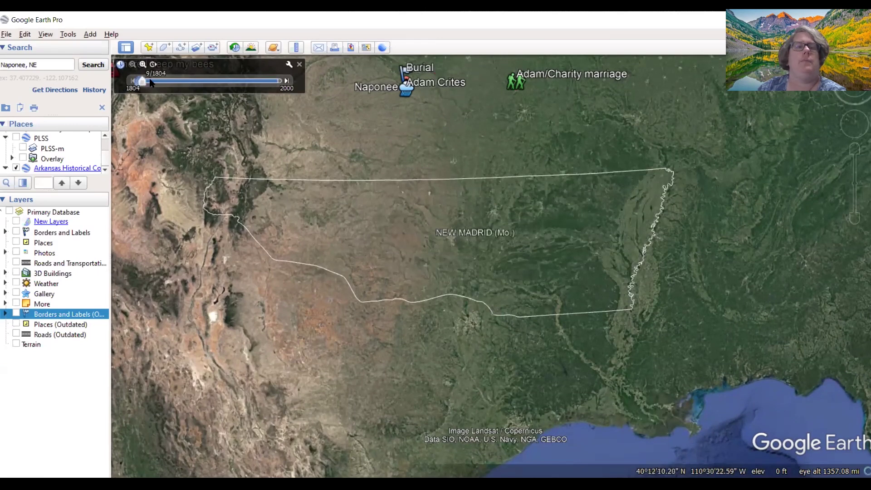
mouse_move(142, 82)
mouse_down()
mouse_move(226, 90)
mouse_move(143, 91)
mouse_up()
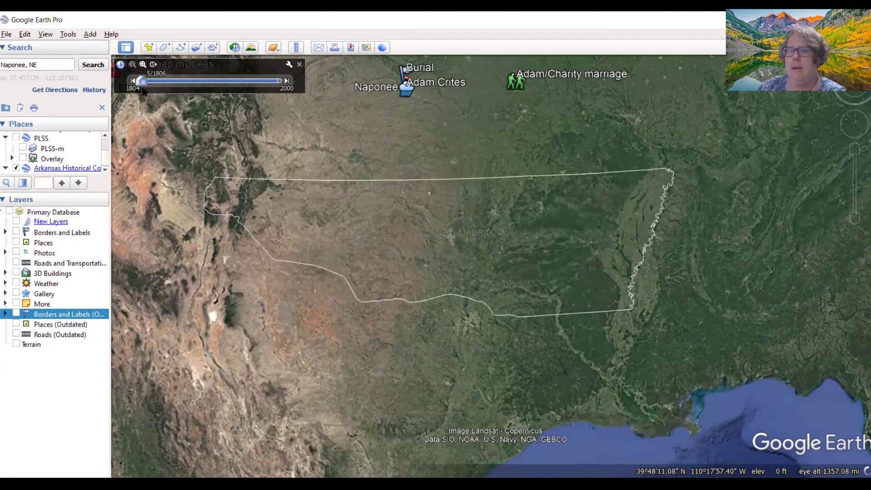
click(286, 81)
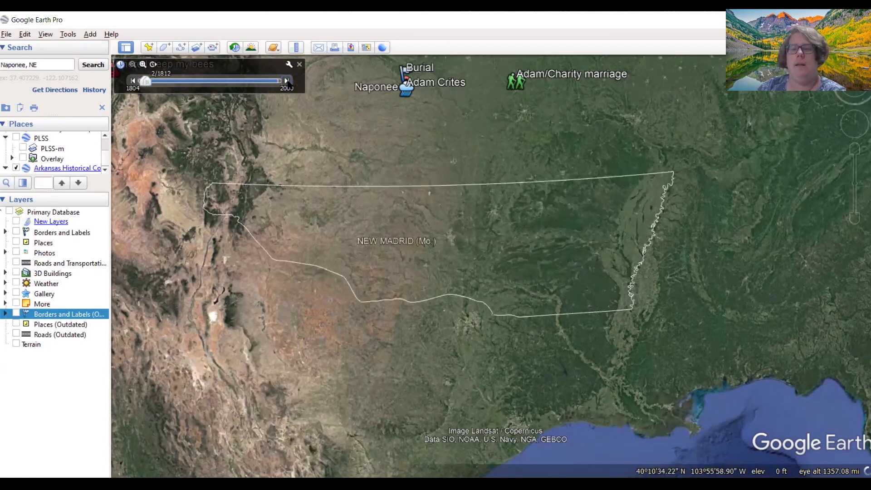
click(287, 81)
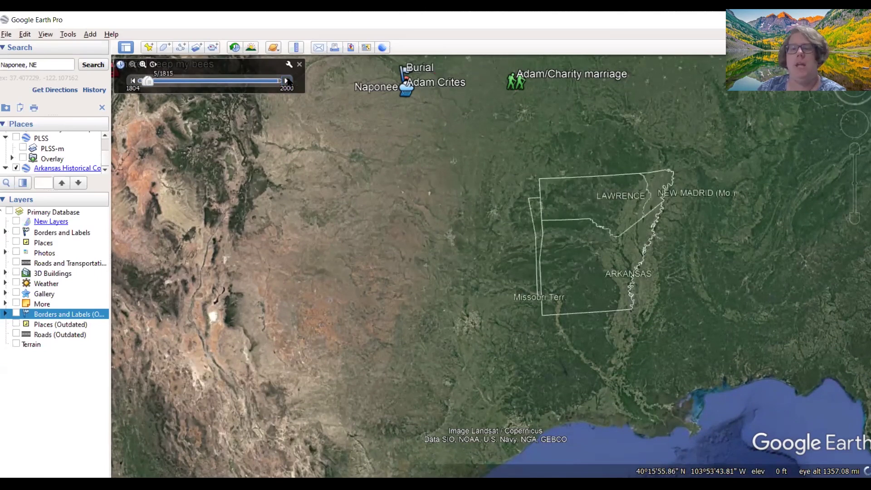
click(287, 81)
click(287, 80)
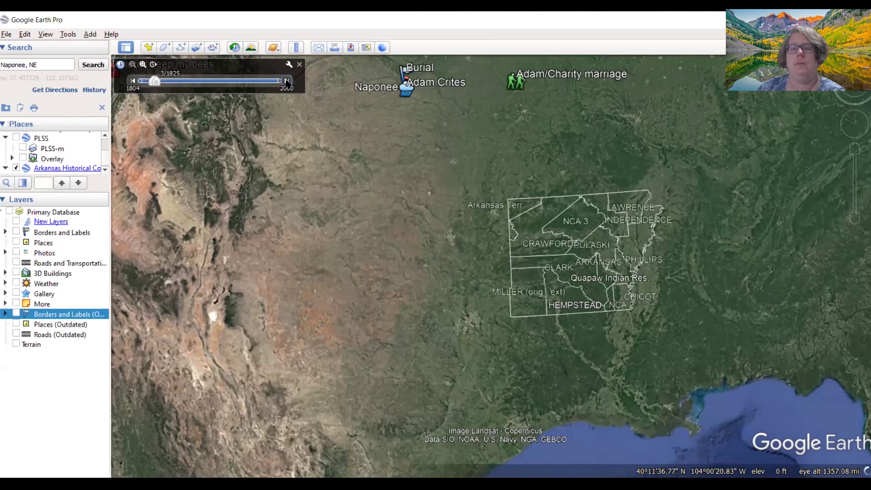
click(287, 81)
click(287, 81)
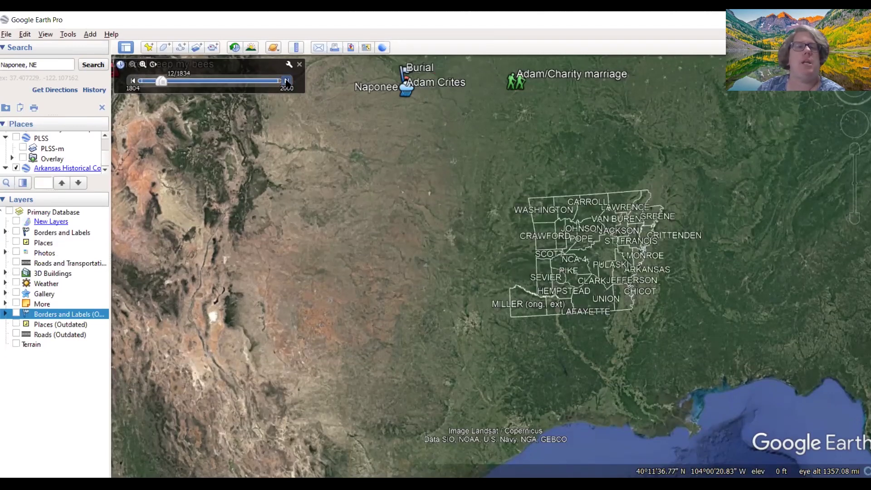
click(286, 81)
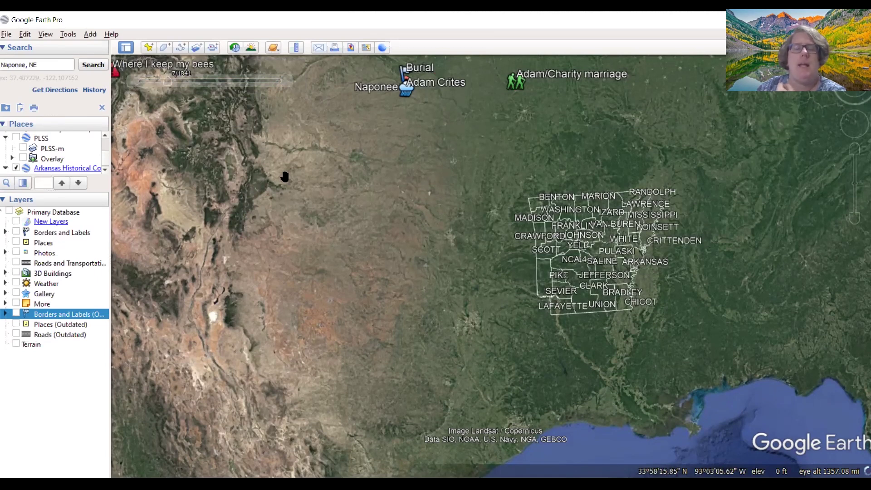
- Hide the county names of the Arkansas historical overlay and move its displayed date to July 1865
click(105, 169)
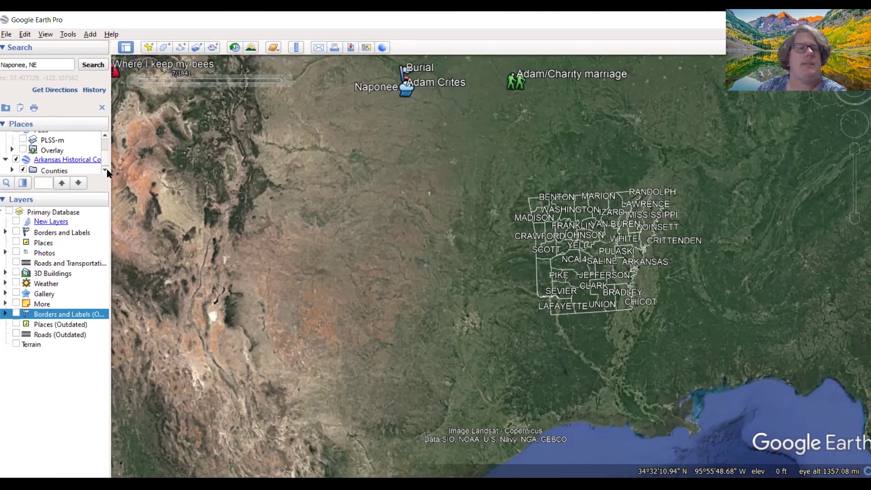
click(105, 170)
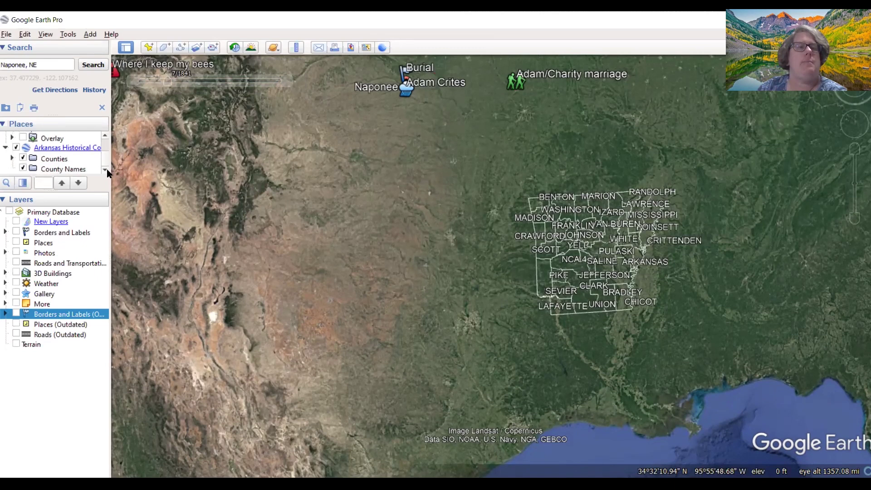
click(23, 168)
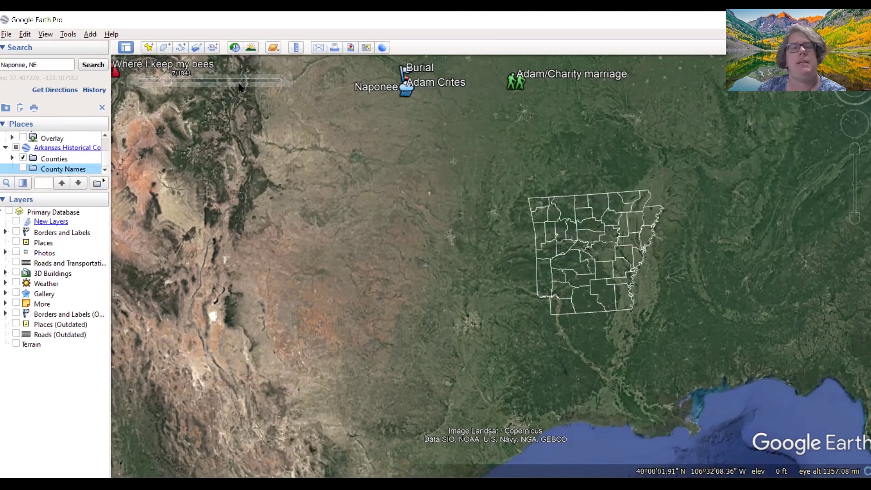
mouse_move(145, 87)
drag(165, 81, 184, 98)
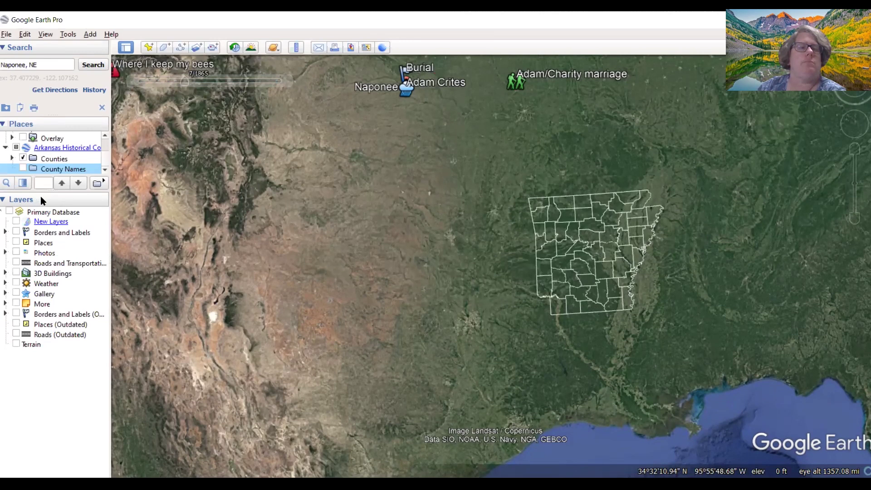
- Set the county overlay's date to December 1833 and orient the map north-up over northern Arkansas
drag(53, 191, 64, 376)
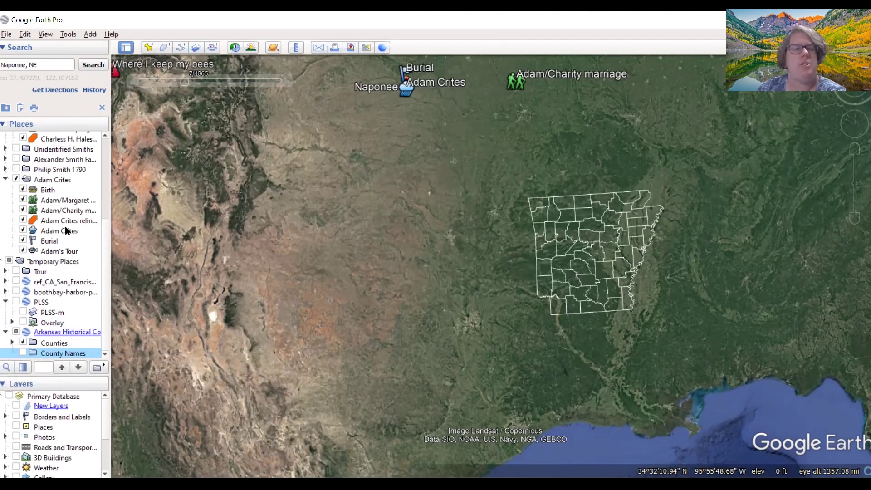
scroll(70, 231, up, 1)
scroll(48, 224, up, 2)
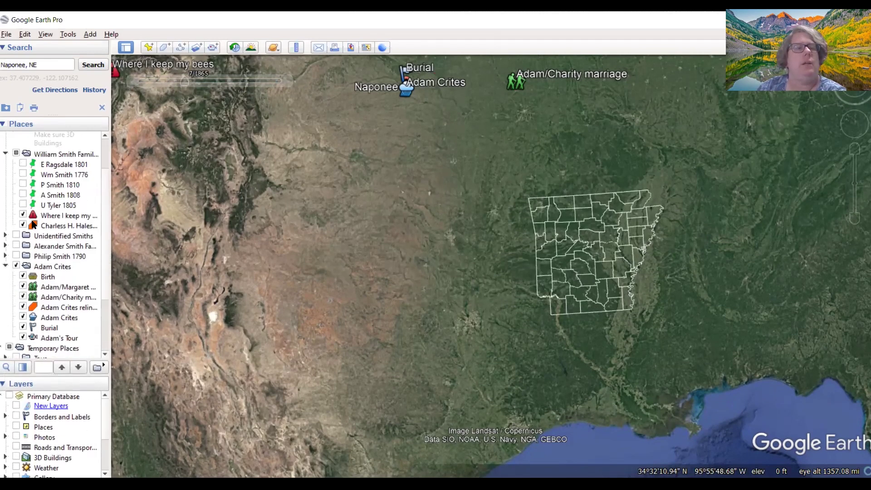
scroll(54, 221, up, 1)
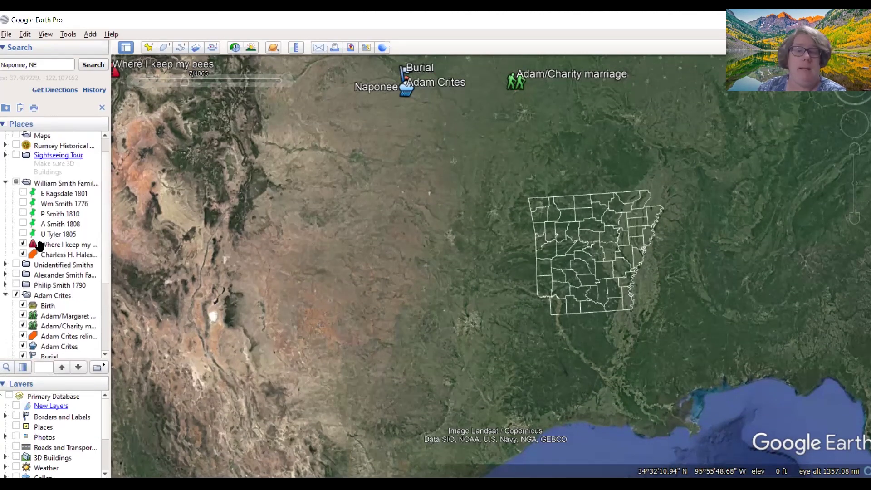
scroll(624, 221, up, 4)
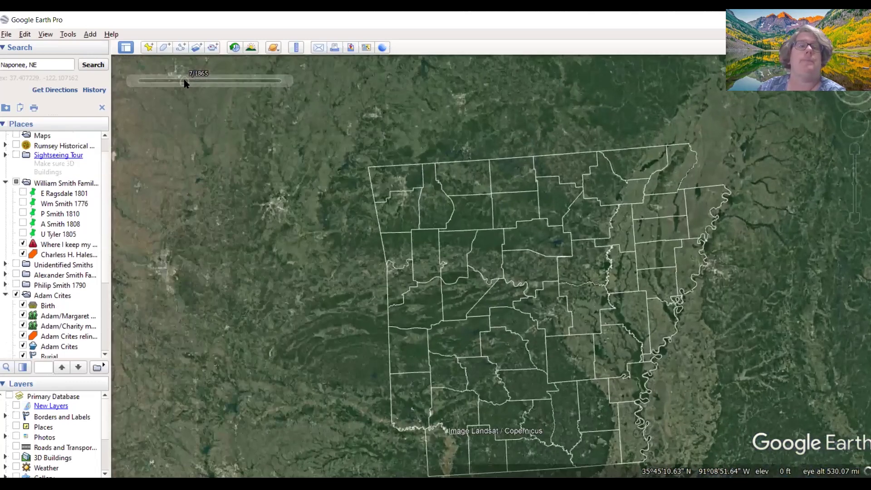
drag(184, 82, 162, 81)
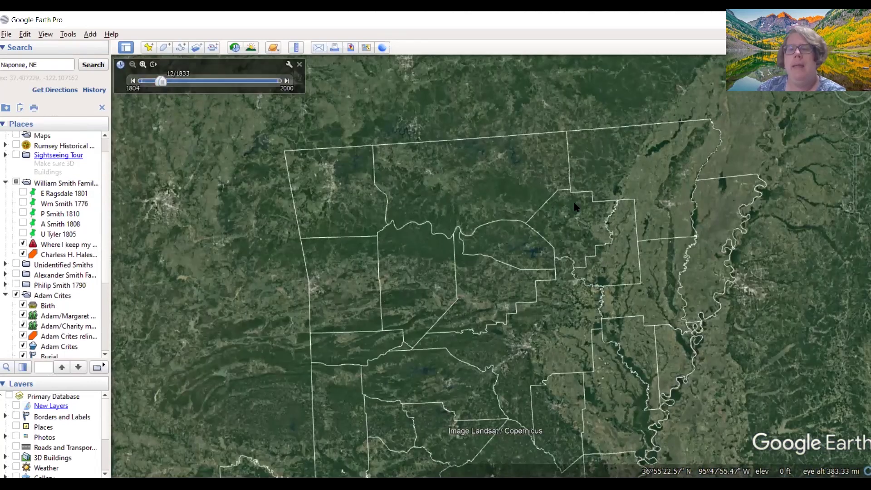
drag(810, 143, 766, 195)
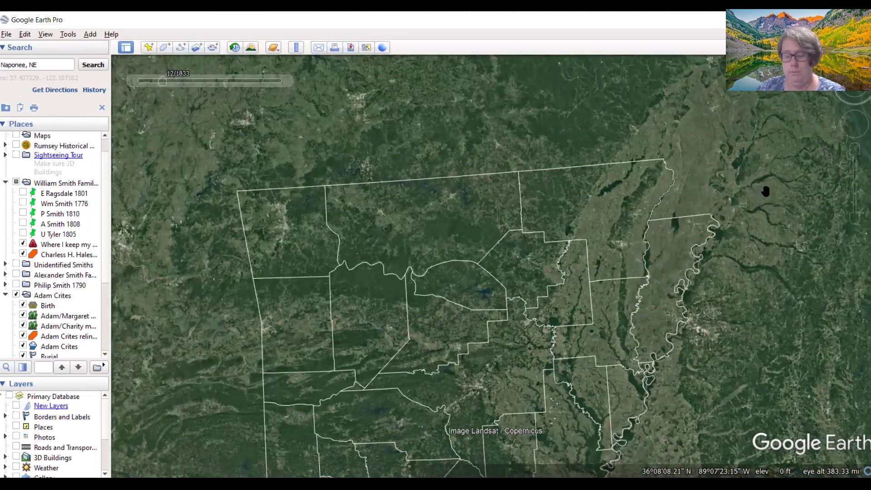
key(n)
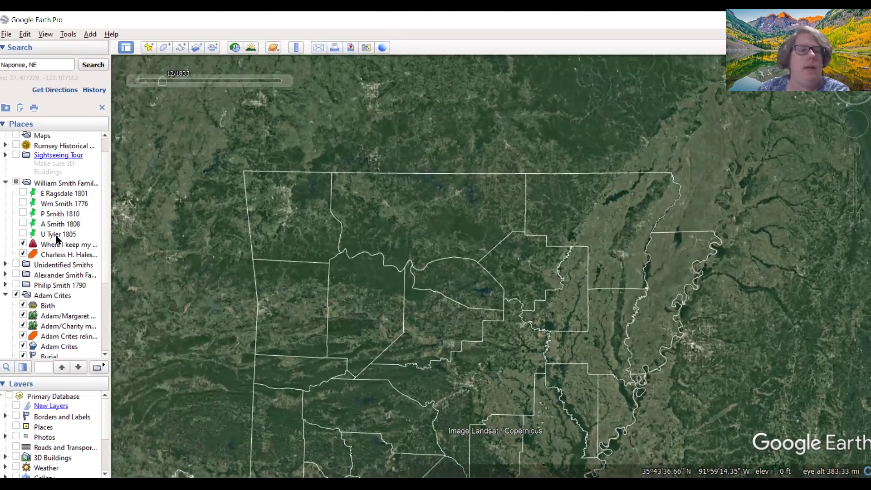
- Show every placemark in the three family folders named after individual ancestors that are not fully displayed
click(16, 183)
click(16, 183)
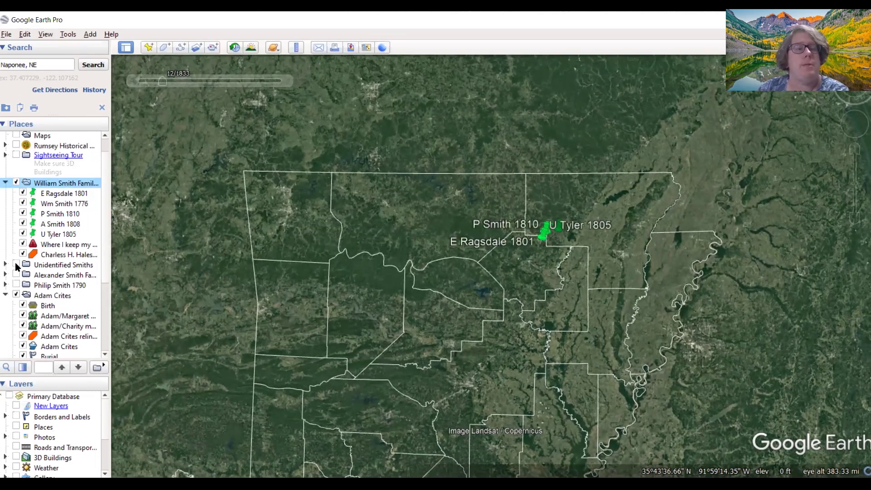
click(16, 275)
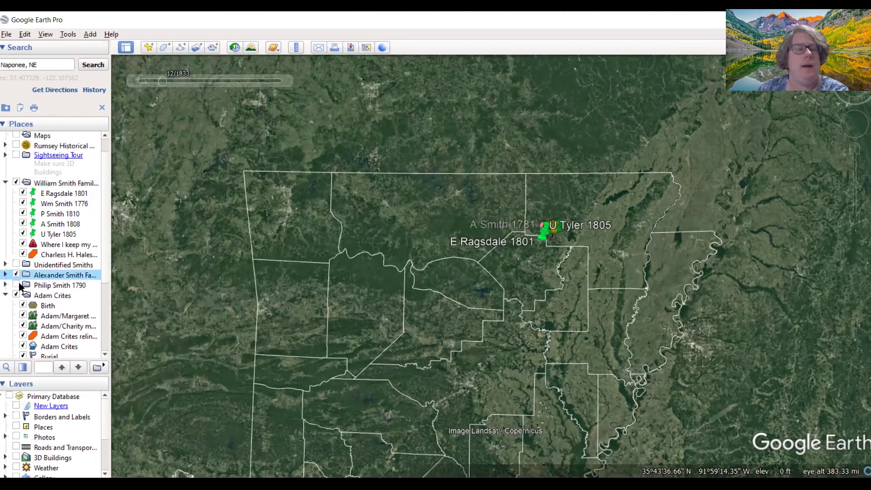
click(16, 285)
- Examine where the family placemarks lie relative to the December 1833 county line in northeastern Arkansas
scroll(574, 266, up, 3)
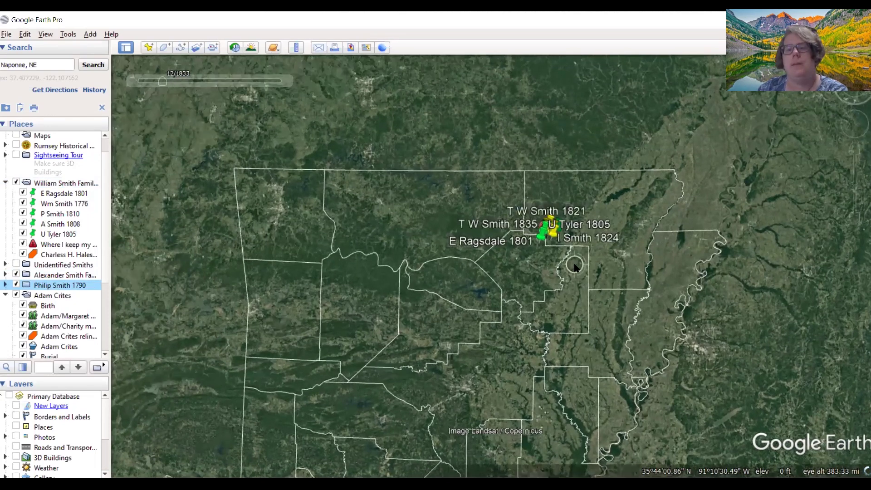
scroll(574, 267, up, 5)
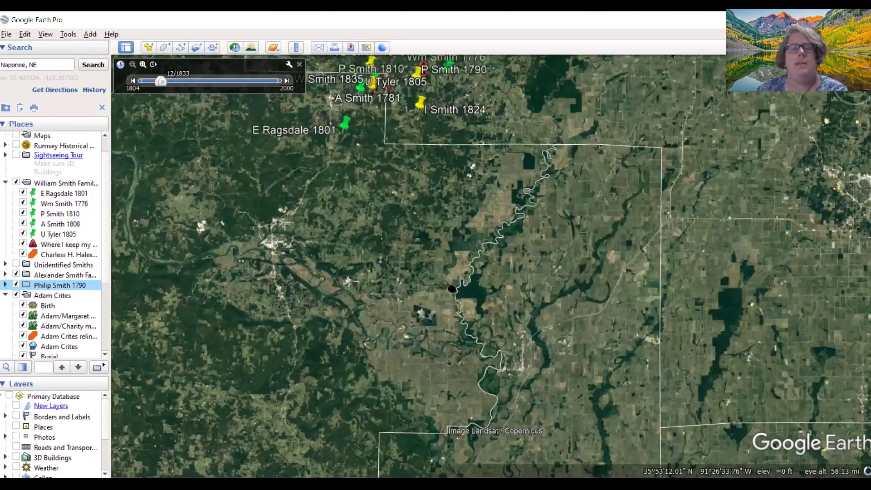
drag(385, 113, 442, 285)
scroll(442, 285, up, 2)
scroll(443, 284, up, 3)
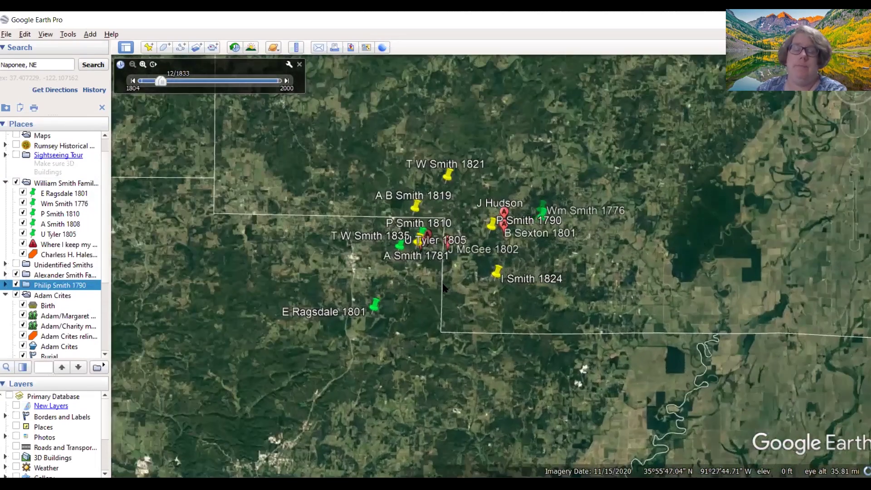
scroll(442, 285, up, 1)
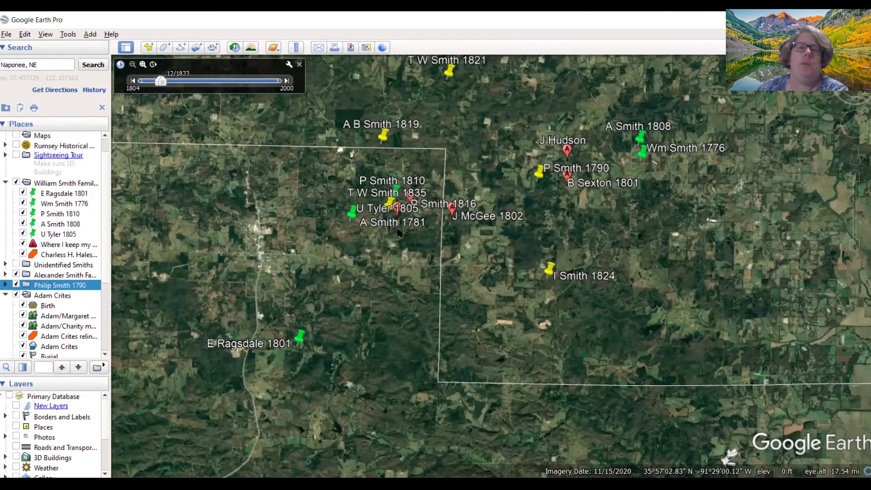
scroll(398, 230, up, 3)
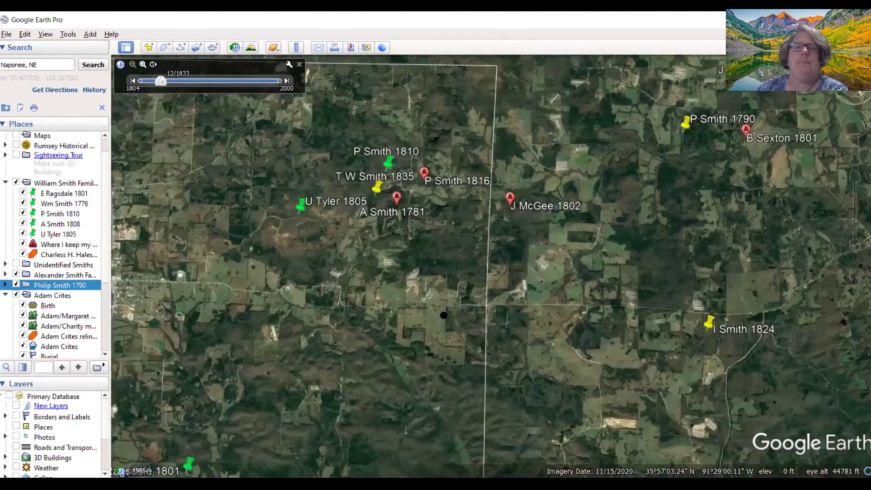
scroll(379, 194, up, 3)
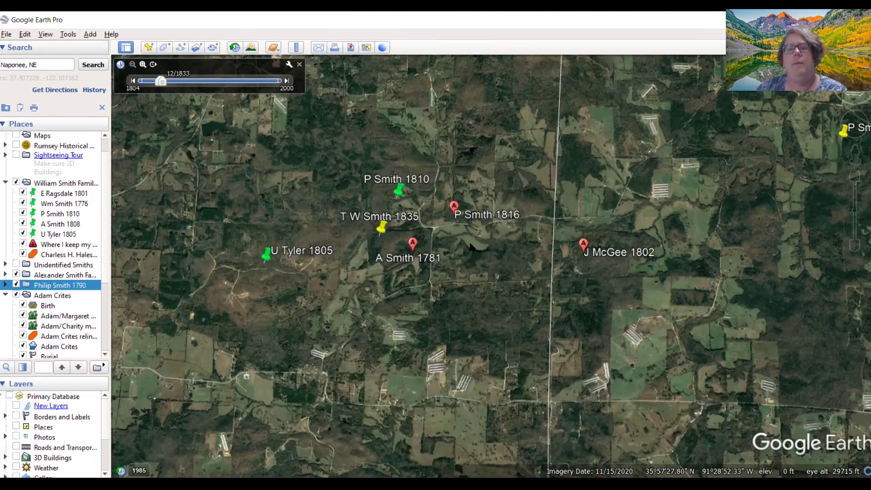
- Set the county overlay's date to December 2000 and compare its boundaries with the family placemarks, focusing on the riverside town south of them
scroll(472, 250, down, 1)
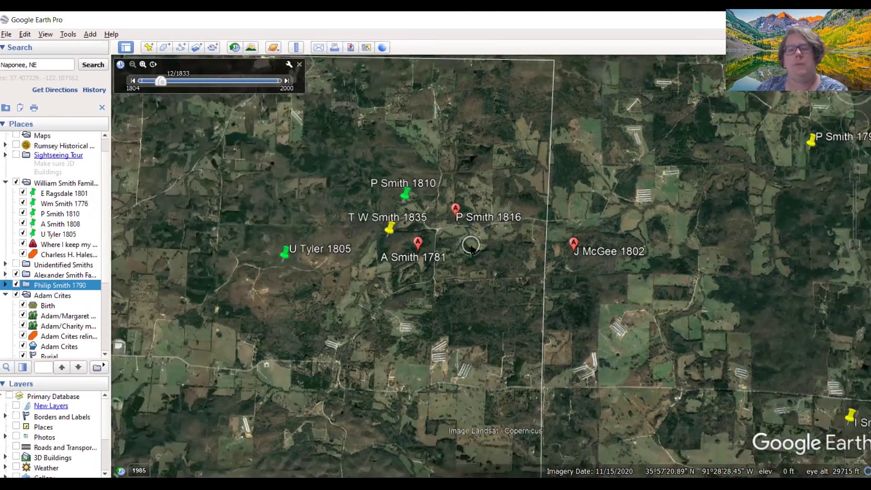
scroll(472, 249, down, 1)
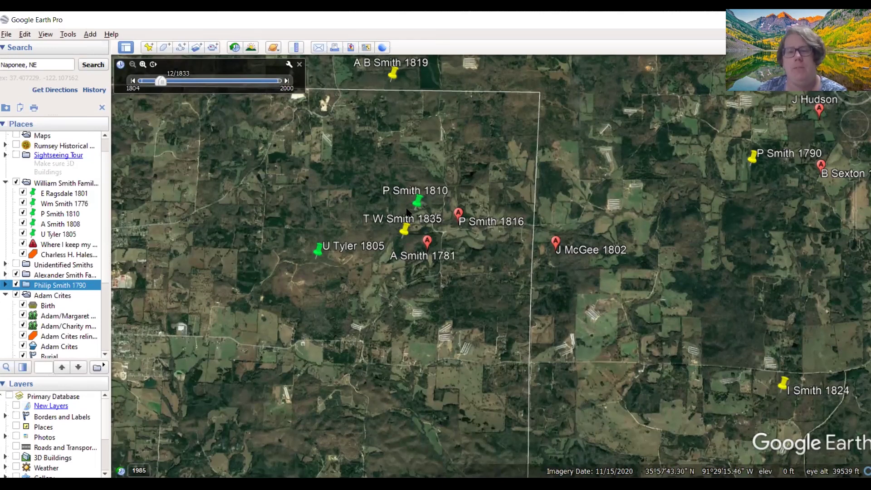
scroll(407, 211, down, 3)
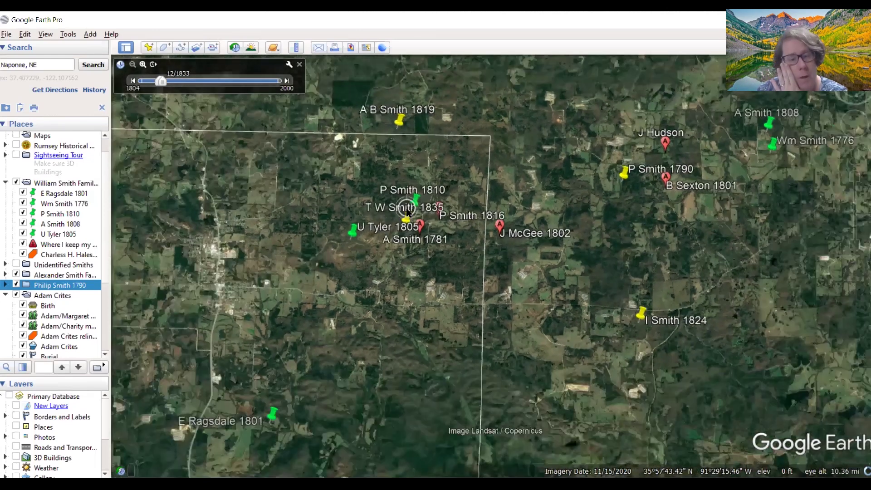
scroll(407, 211, down, 5)
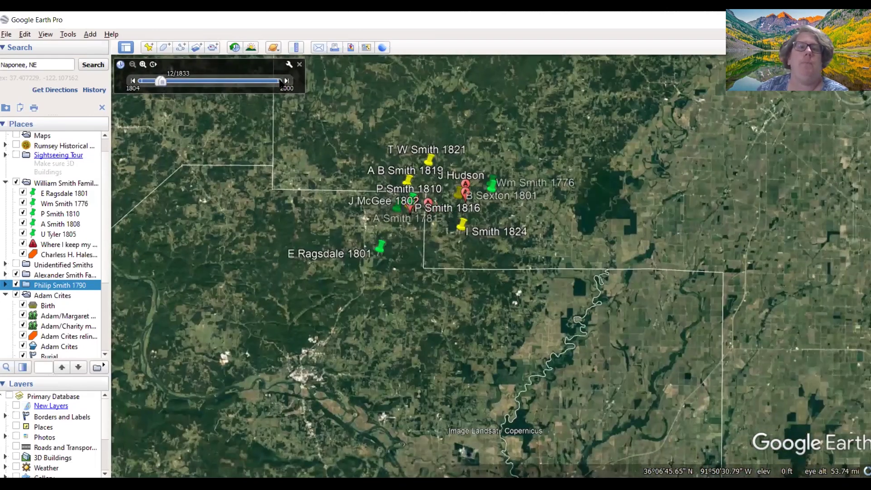
mouse_move(563, 268)
mouse_down()
mouse_move(535, 355)
mouse_move(523, 362)
mouse_up()
scroll(514, 323, down, 4)
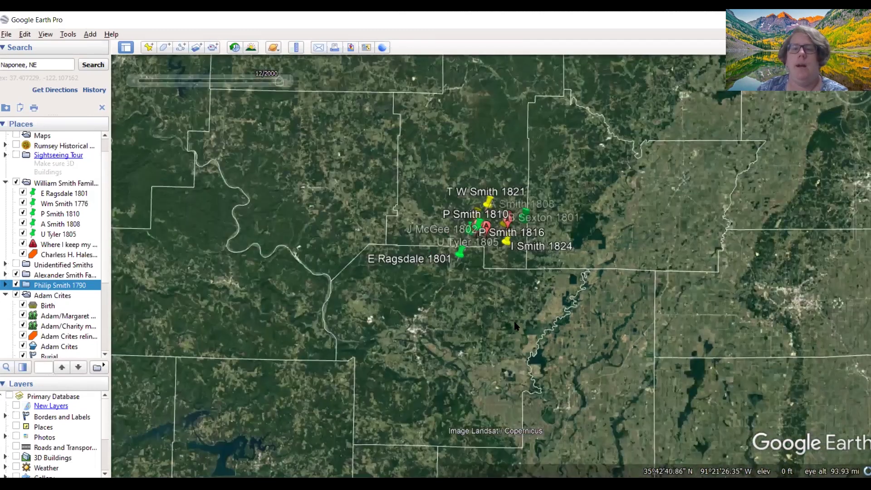
scroll(514, 323, up, 5)
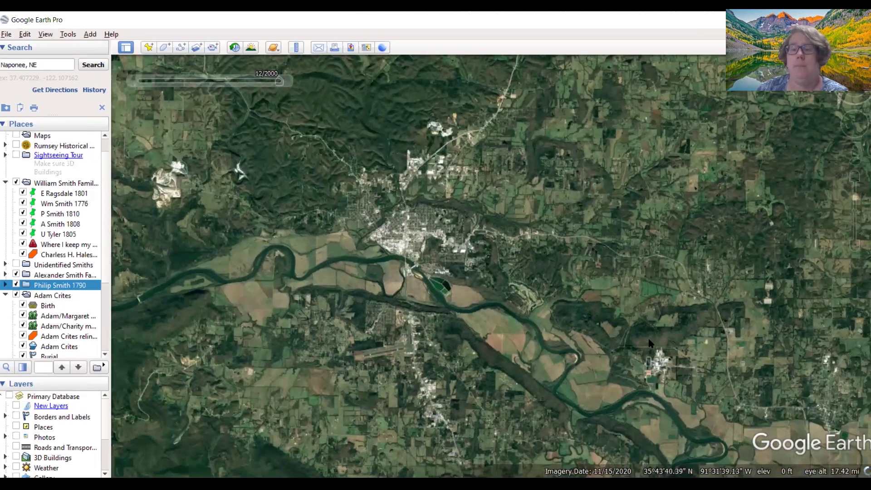
right_click(588, 300)
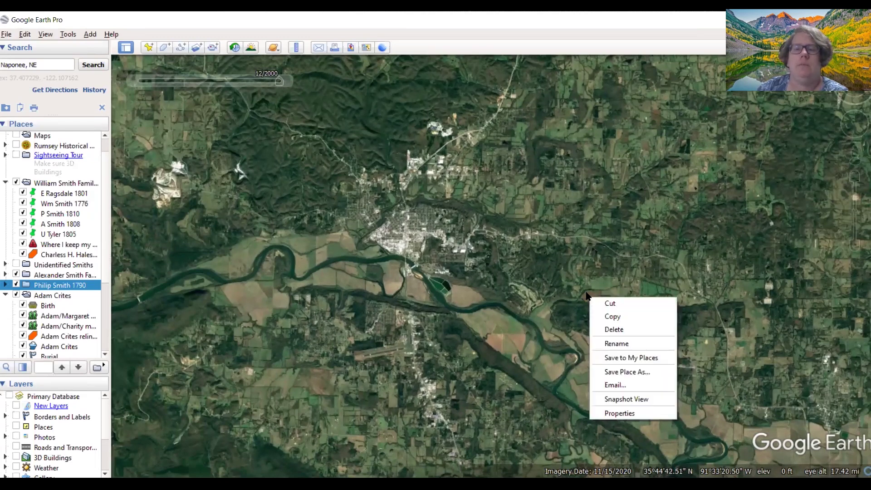
click(586, 297)
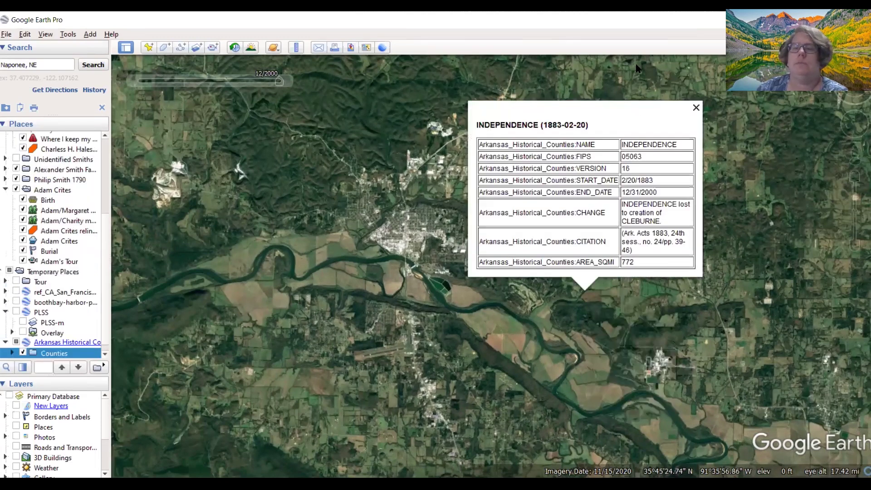
click(692, 108)
- Add a placemark just southeast of the riverside town, named as a different man with the ancestor's first name
click(150, 48)
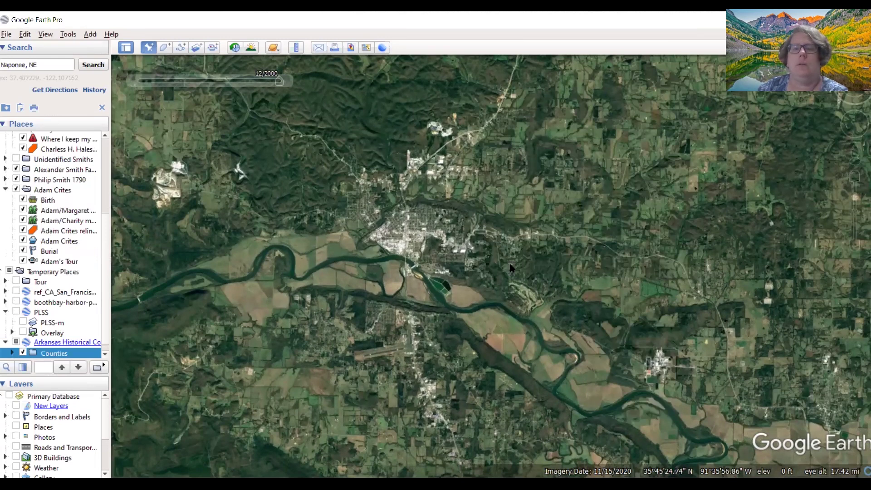
drag(495, 257, 525, 285)
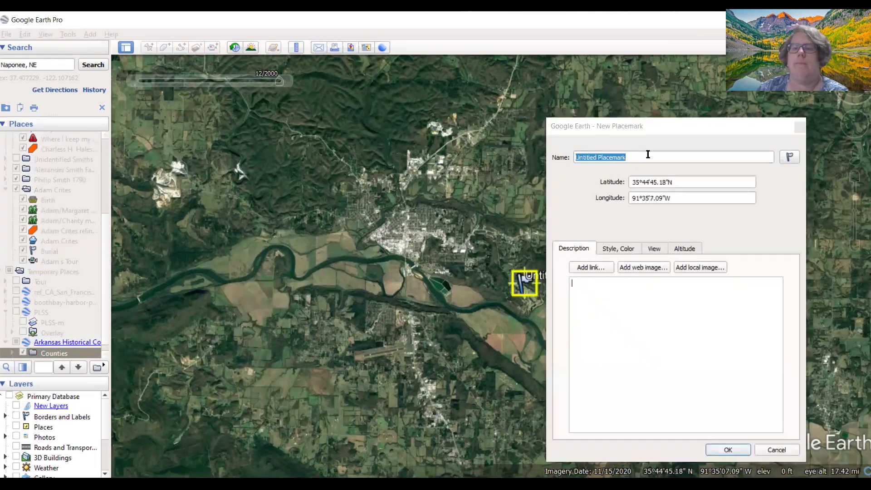
click(593, 203)
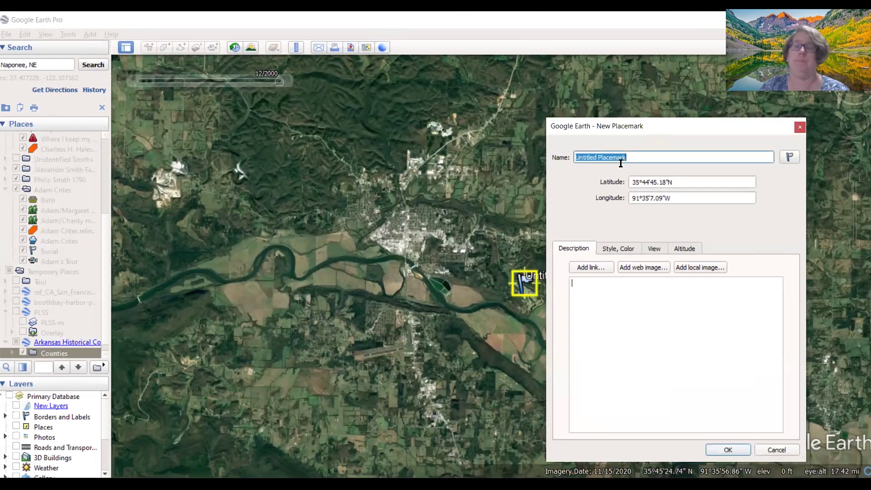
text(a different william)
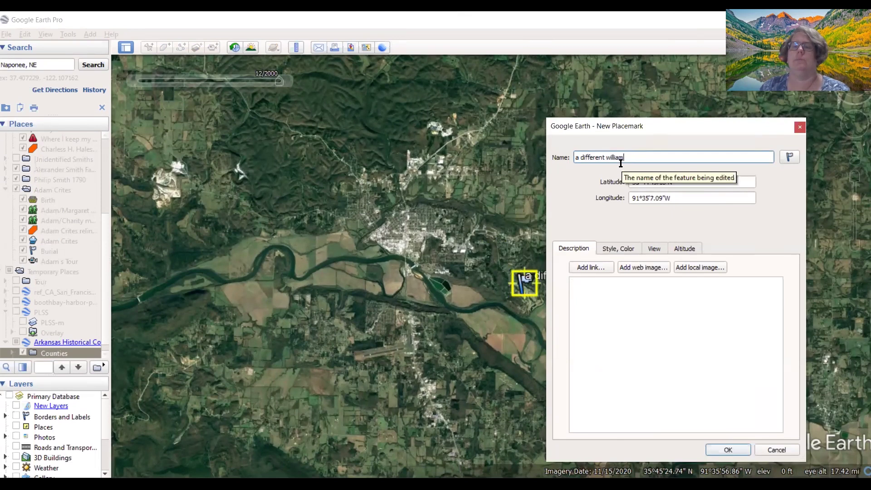
click(729, 450)
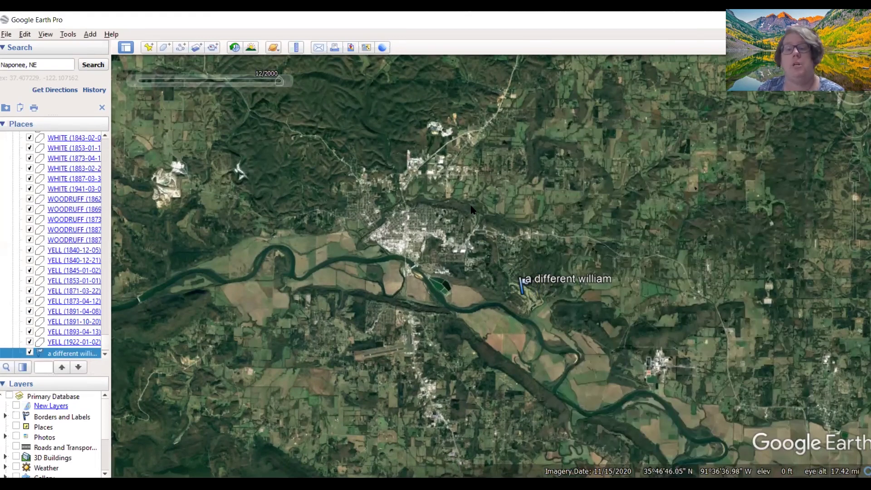
- Measure the straight-line distance in miles from the northern cluster of family placemarks to the new placemark near the riverside town
scroll(471, 210, down, 2)
scroll(472, 210, down, 2)
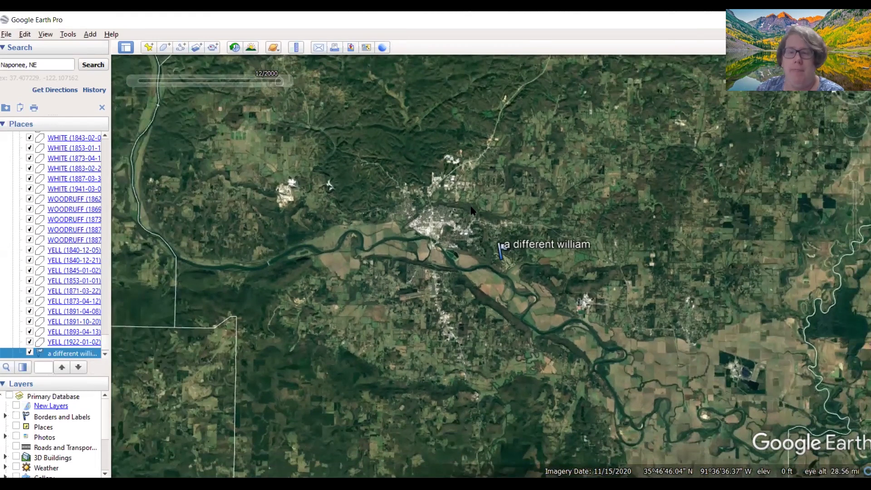
scroll(471, 210, down, 2)
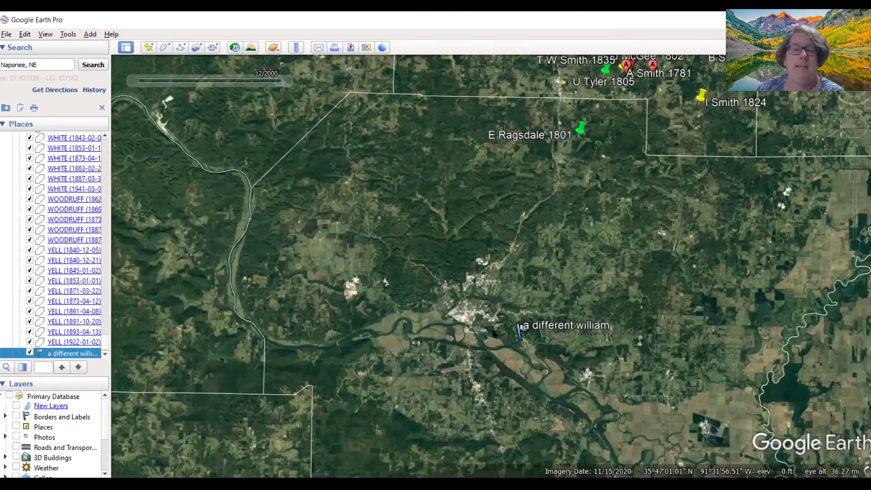
click(295, 47)
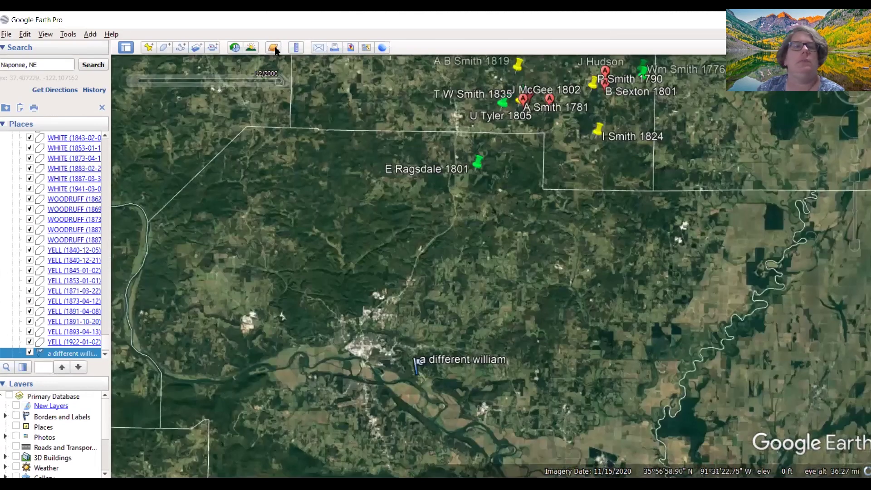
click(295, 47)
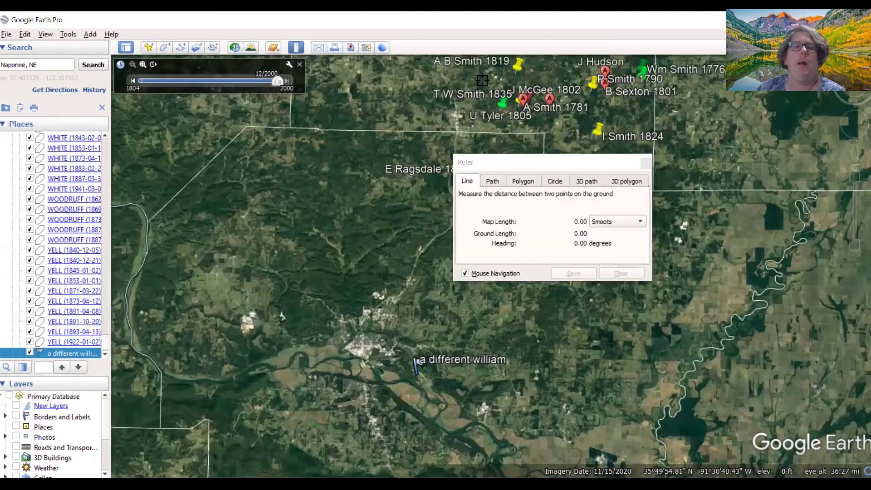
click(535, 97)
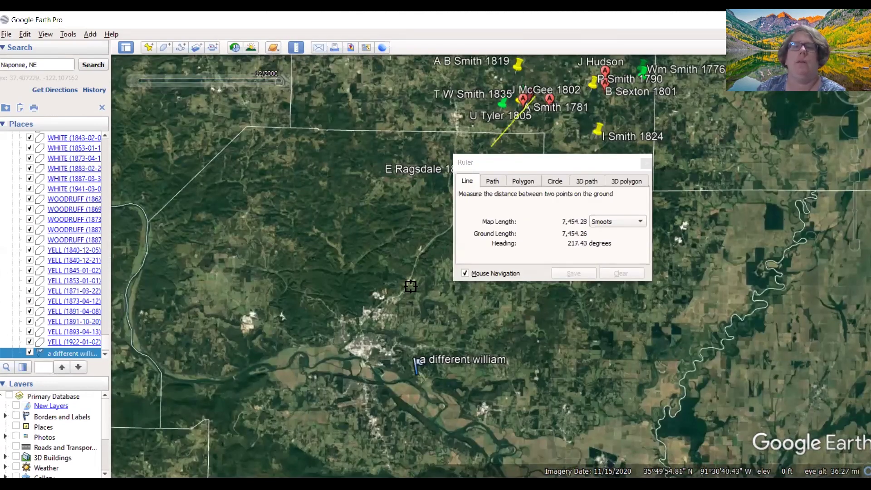
click(425, 382)
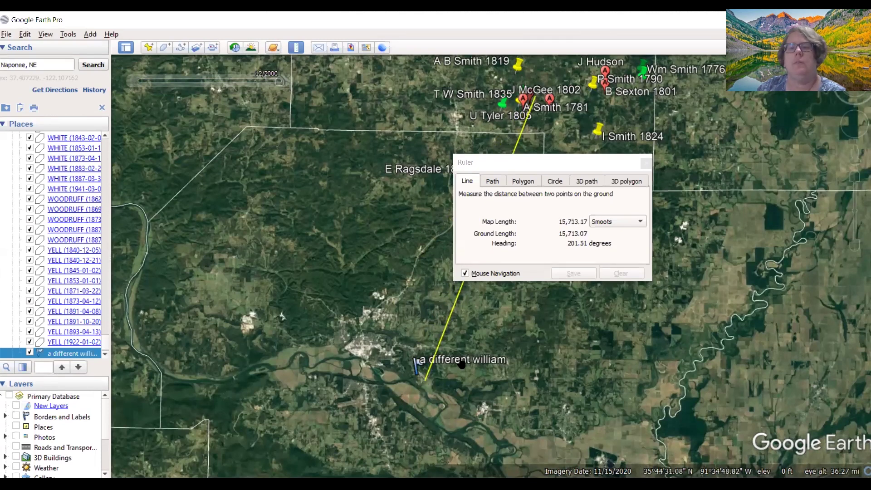
click(606, 224)
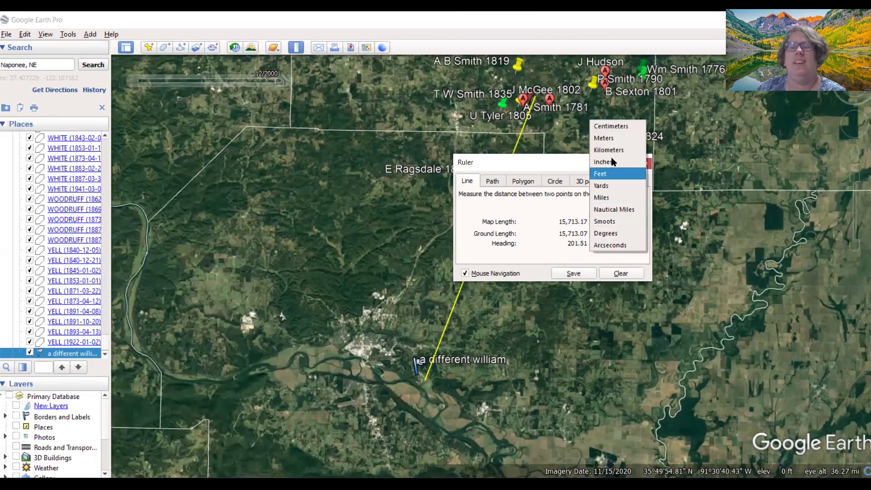
click(614, 198)
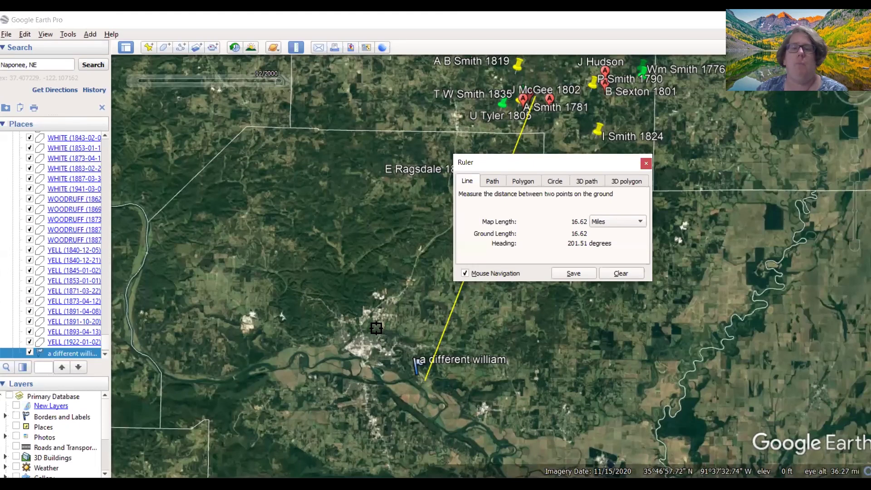
- Clear the measured line and close the ruler
click(629, 274)
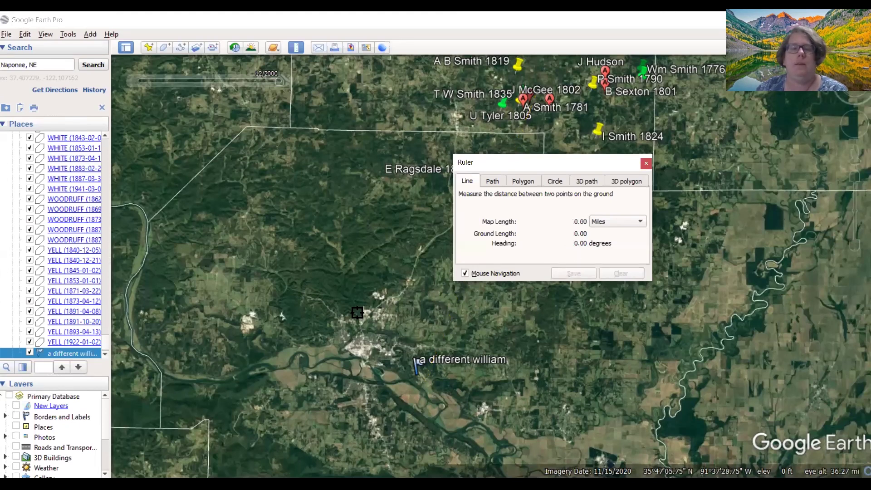
drag(349, 307, 408, 356)
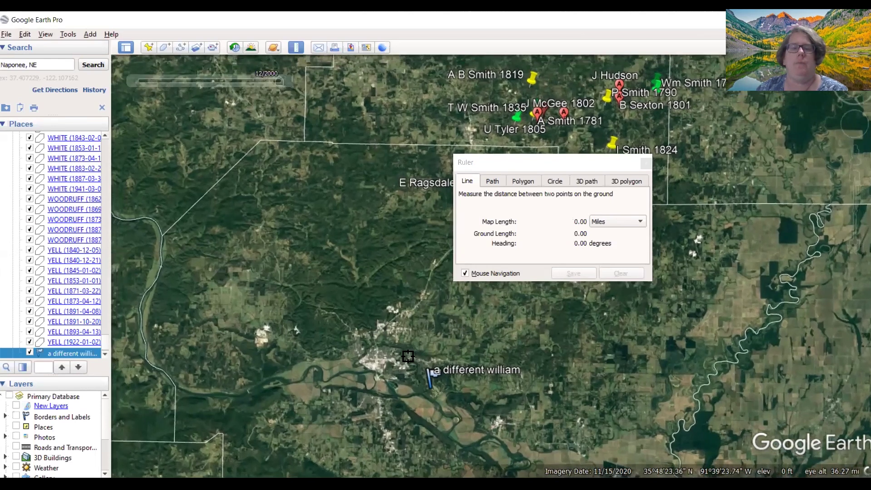
click(433, 391)
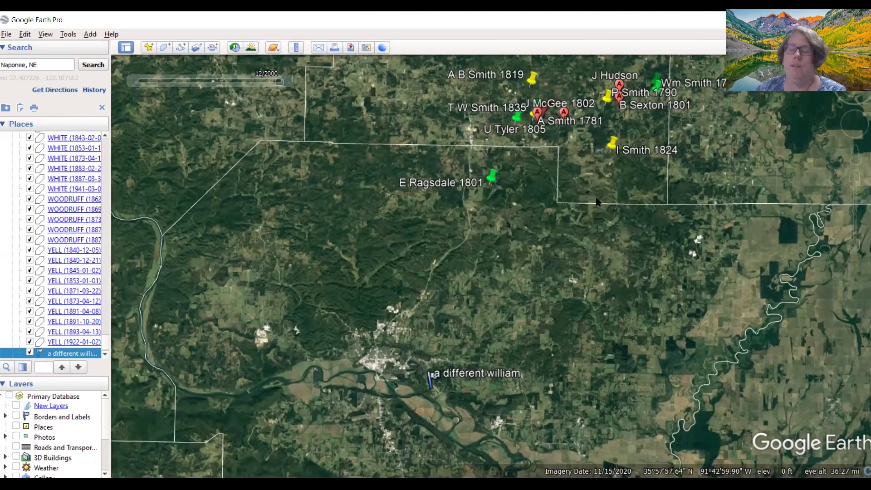
- Focus on the family placemarks near the county line and move the county overlay's date back to March 1837
scroll(595, 197, down, 2)
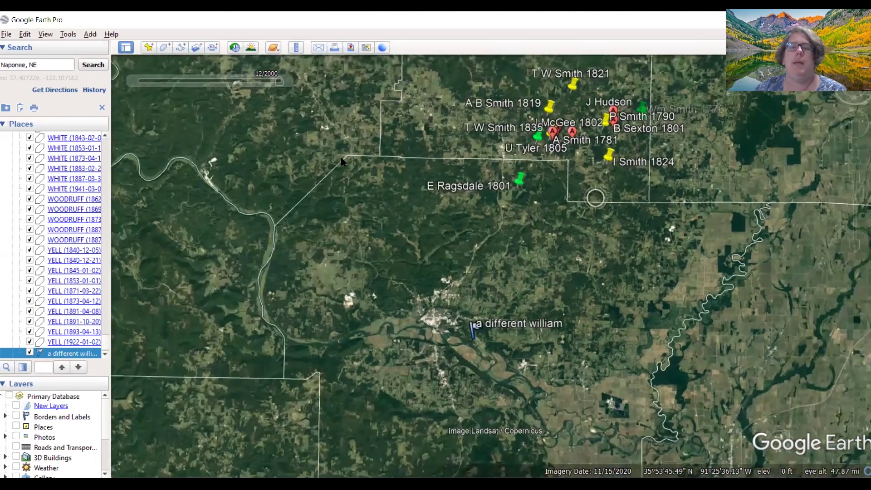
scroll(582, 189, up, 2)
scroll(548, 272, up, 3)
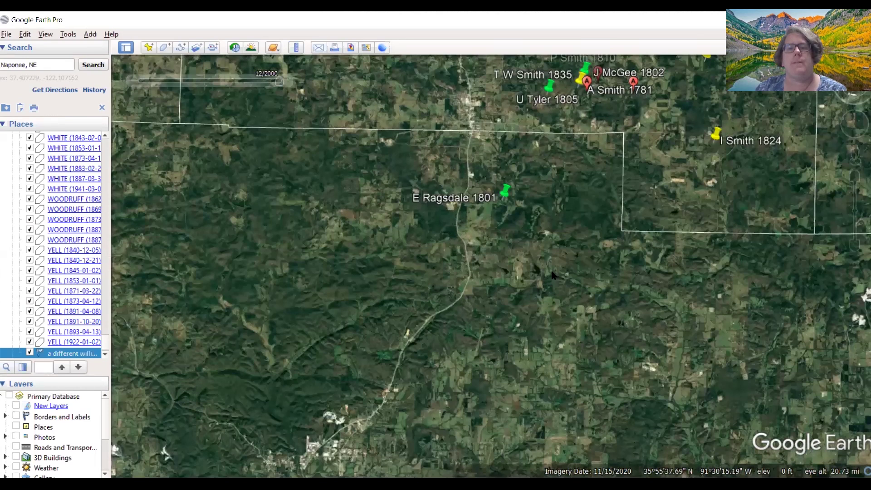
scroll(553, 275, up, 3)
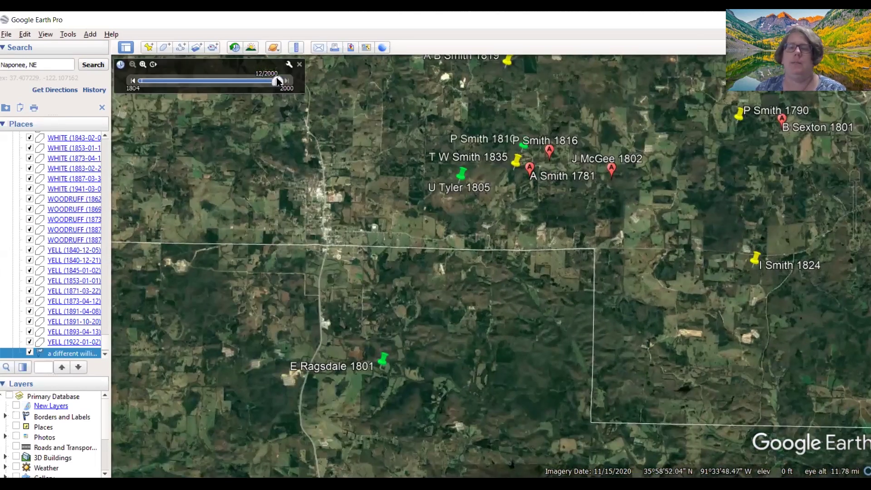
drag(273, 83, 175, 83)
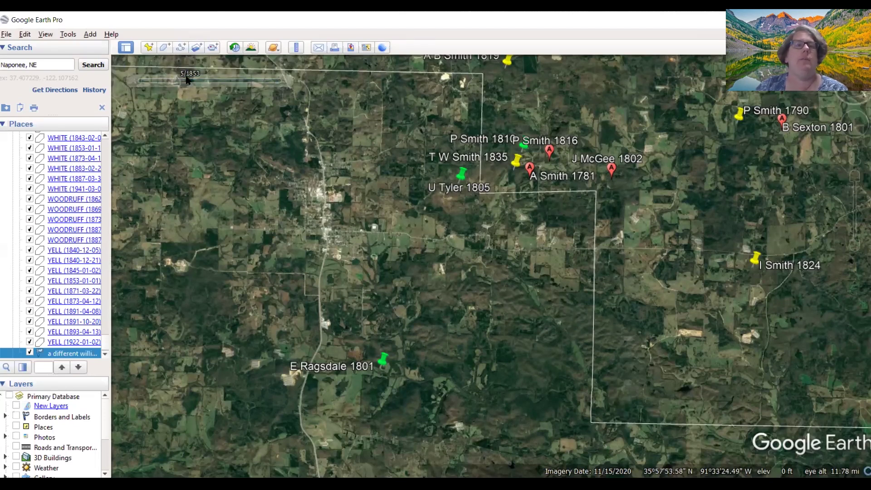
drag(172, 82, 161, 85)
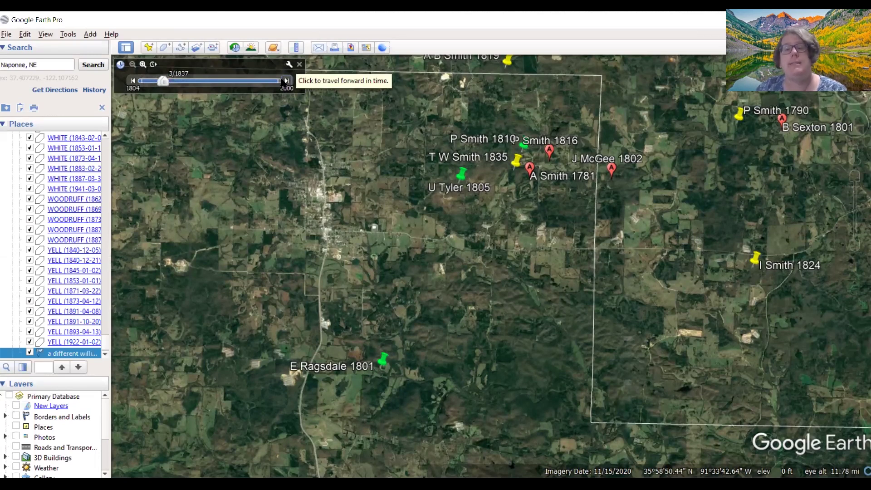
- Advance the county overlay's date through June 1840 and September 1843 to November 1869 around the family placemarks
click(285, 80)
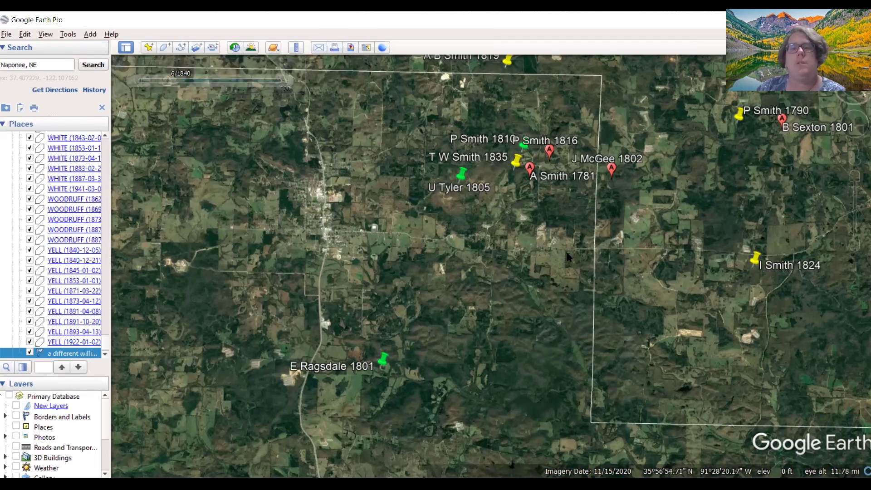
middle_drag(564, 282, 523, 272)
scroll(523, 271, down, 2)
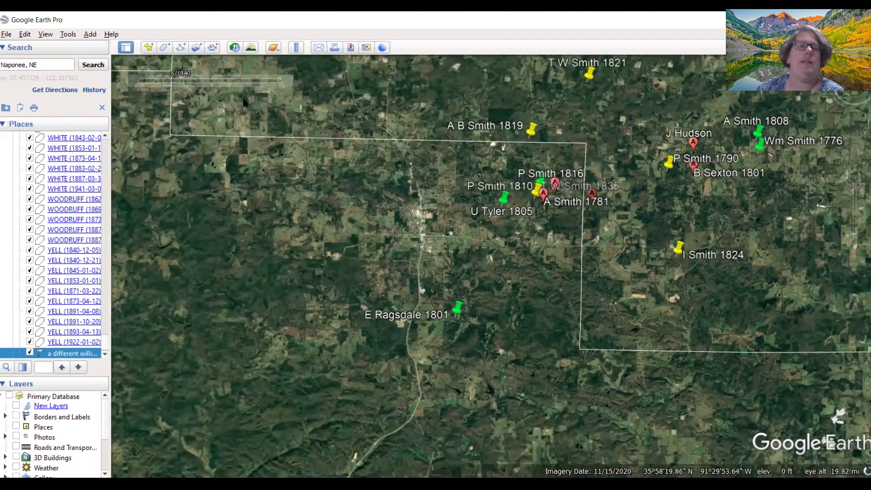
mouse_move(286, 84)
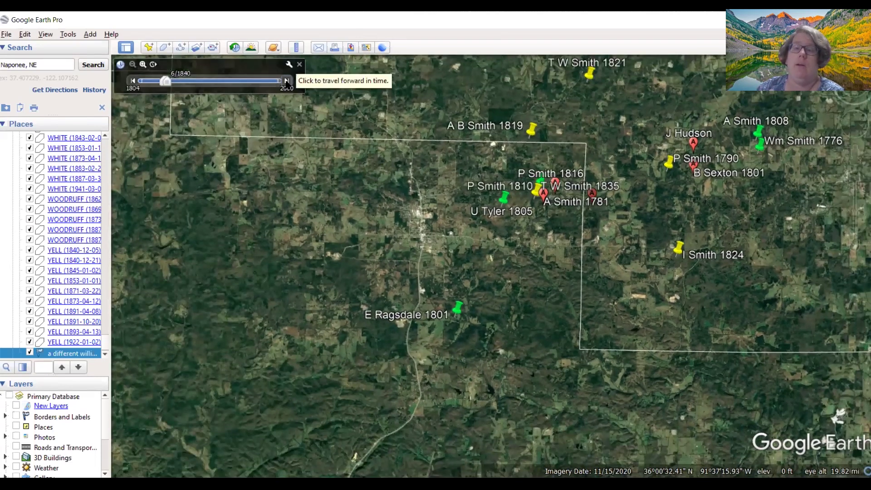
click(286, 82)
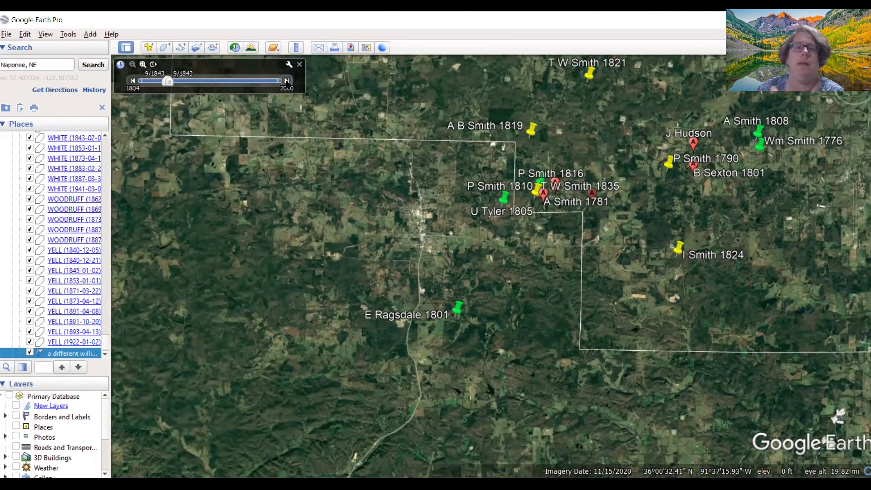
click(286, 81)
click(286, 81)
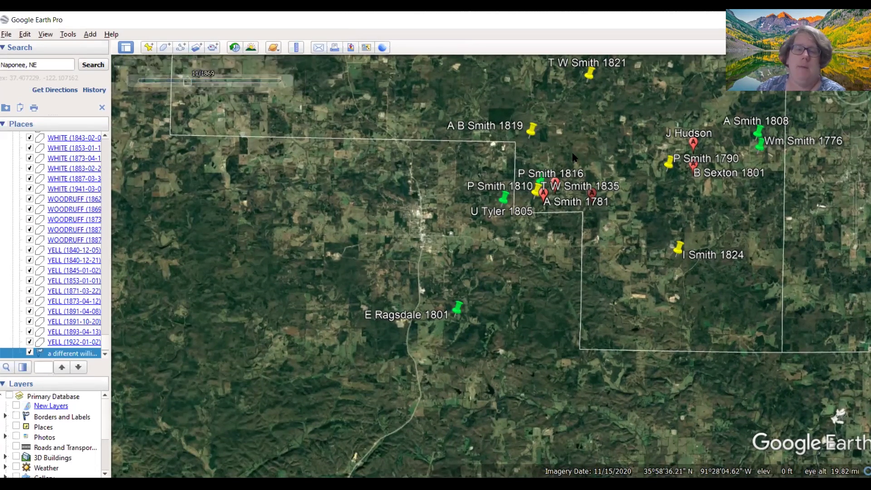
scroll(572, 153, up, 3)
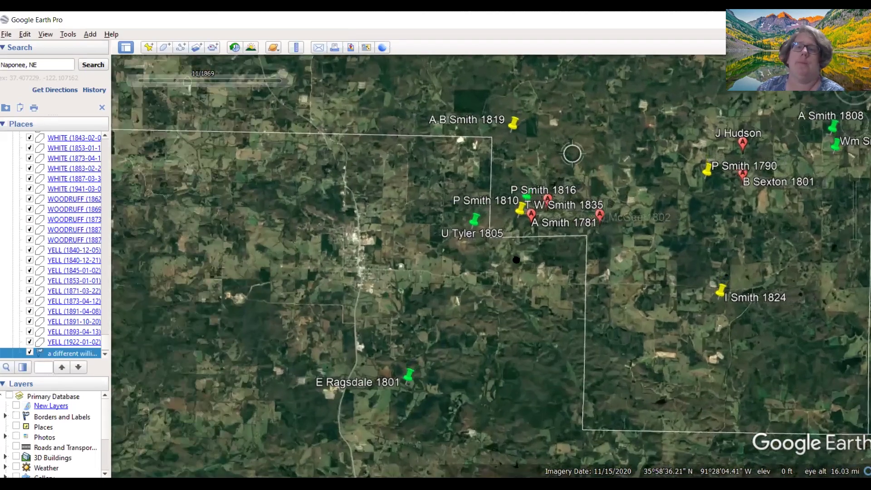
- Widen the map so the family placemarks and the separate placemark by the riverside town show together
scroll(572, 153, down, 4)
scroll(532, 236, down, 4)
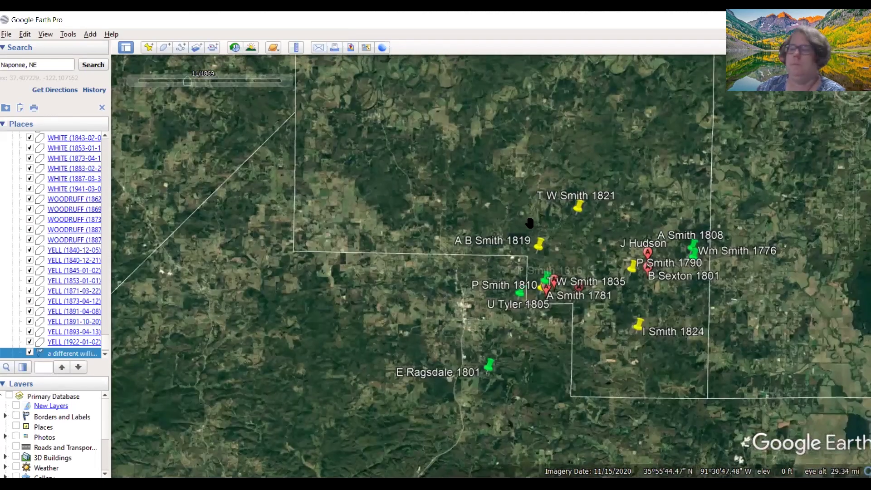
scroll(530, 223, down, 3)
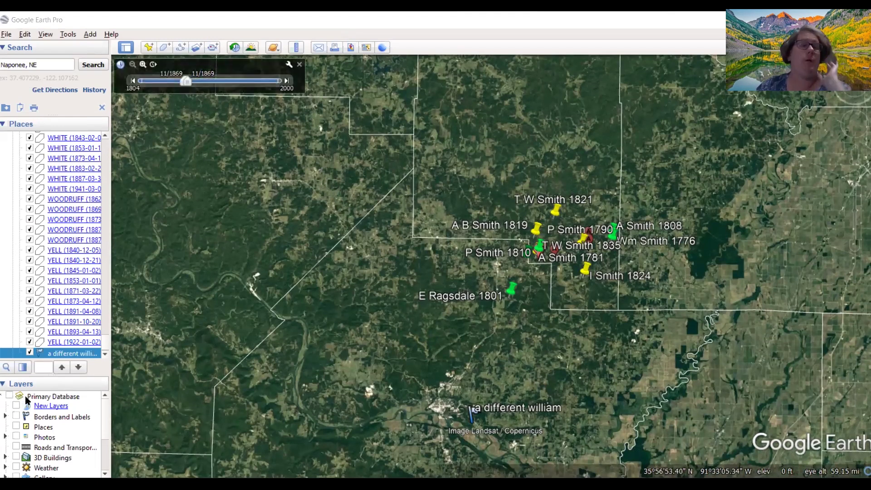
- Collapse the Arkansas Historical Counties layer among the temporary places, leaving its boundaries displayed
scroll(29, 437, down, 2)
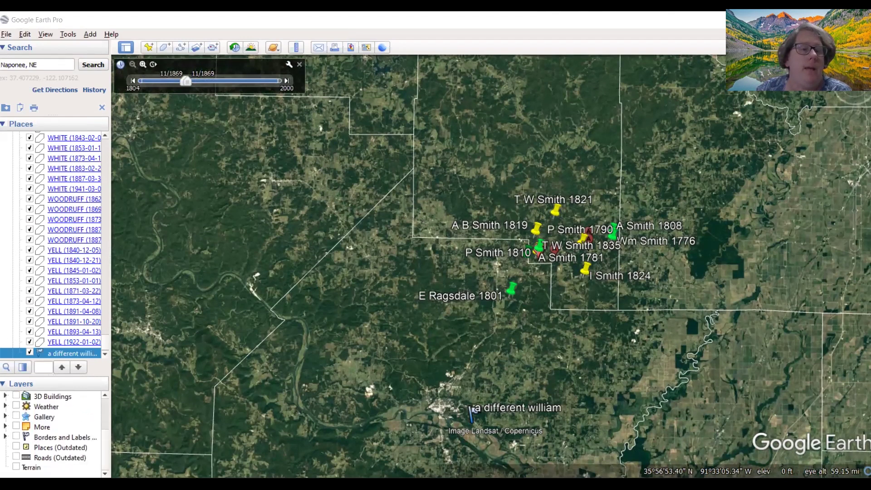
scroll(34, 257, up, 2)
scroll(34, 257, down, 2)
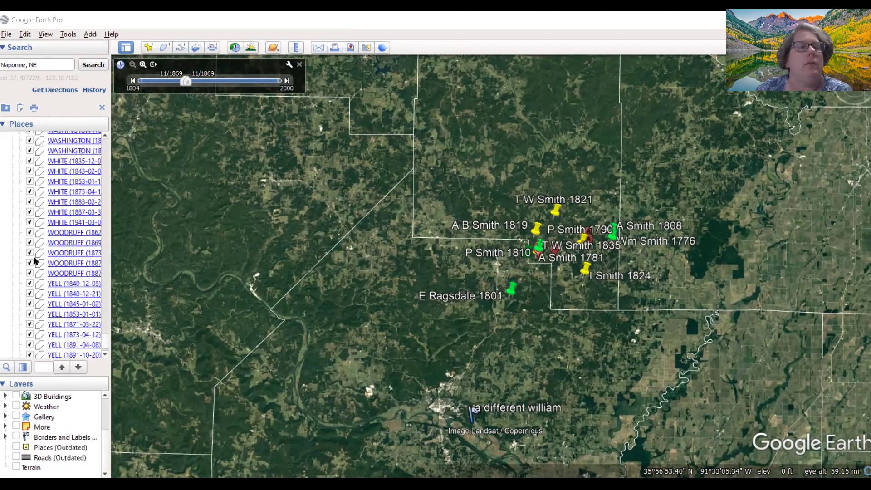
scroll(31, 226, up, 6)
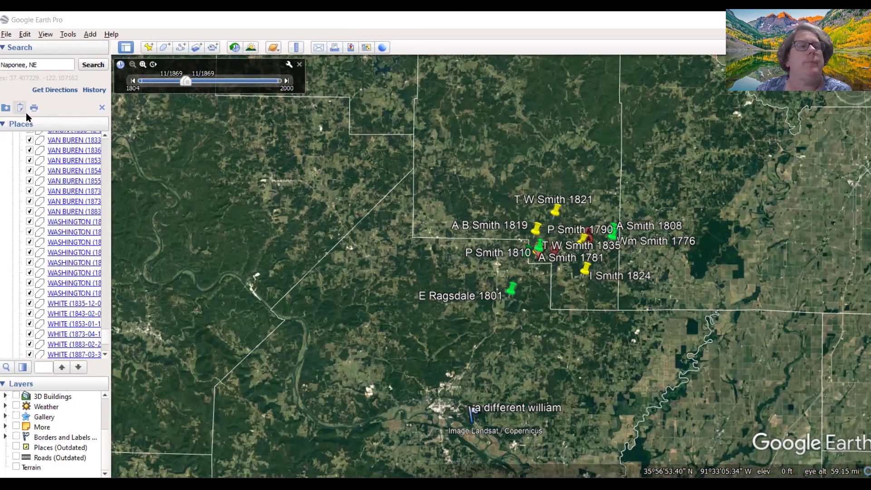
scroll(35, 189, up, 12)
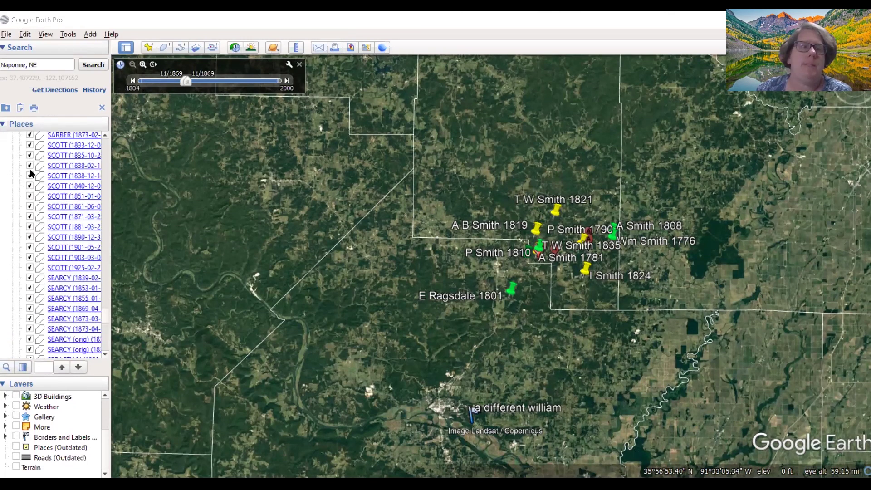
scroll(30, 173, up, 15)
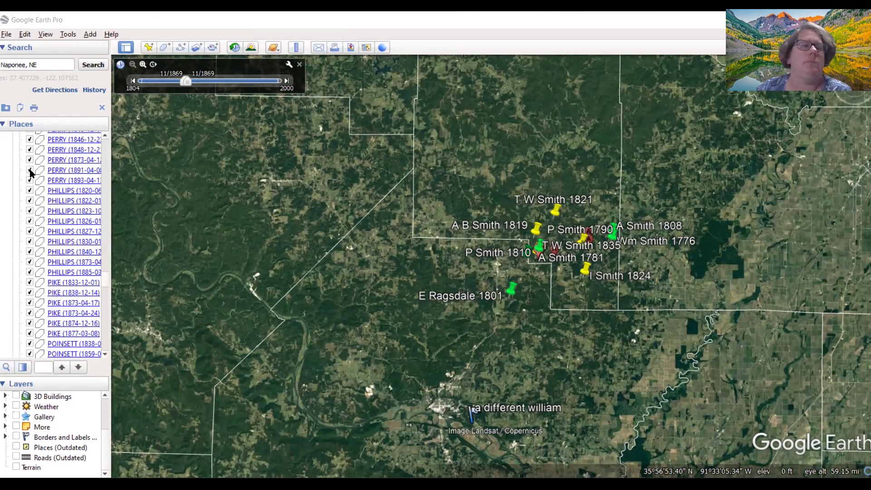
scroll(36, 177, up, 7)
scroll(105, 223, up, 20)
drag(113, 134, 113, 143)
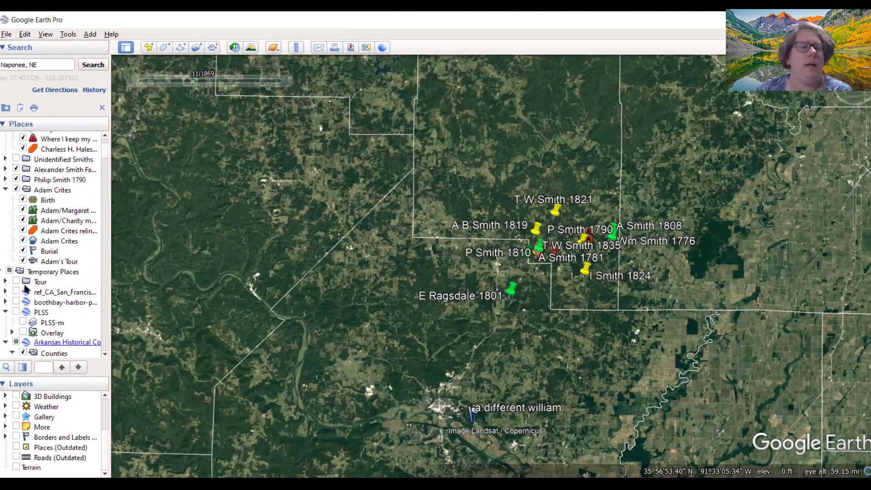
scroll(26, 289, up, 1)
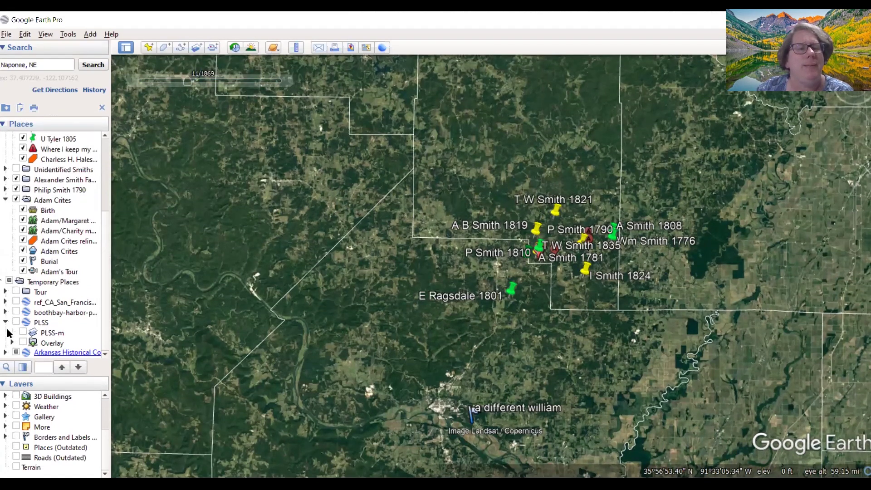
- Display the PLSS survey grid on the map with both its PLSS-m and Overlay sublayers
click(22, 333)
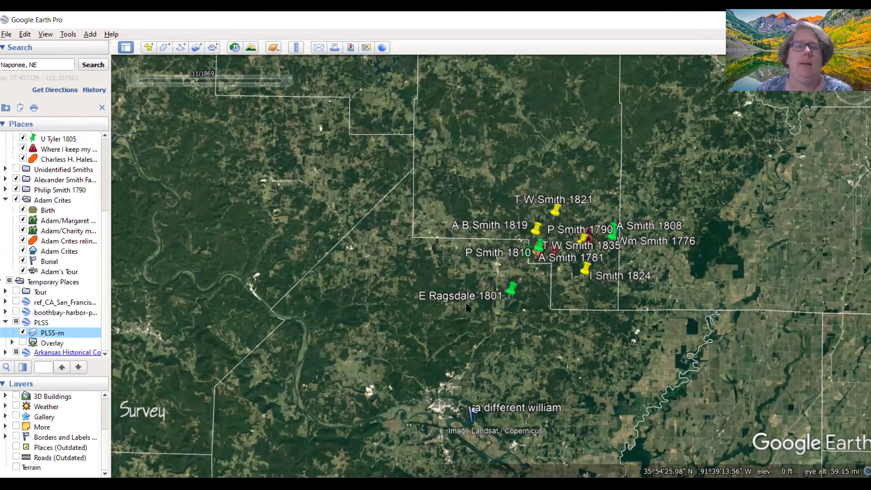
click(16, 322)
click(16, 322)
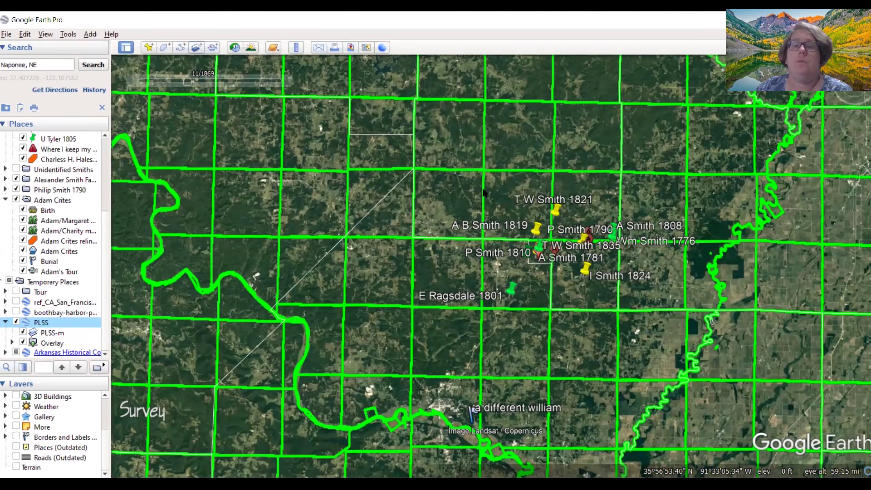
- Examine which PLSS townships and sections hold the family placemarks, centring on the area around 15N 5W
scroll(515, 280, up, 4)
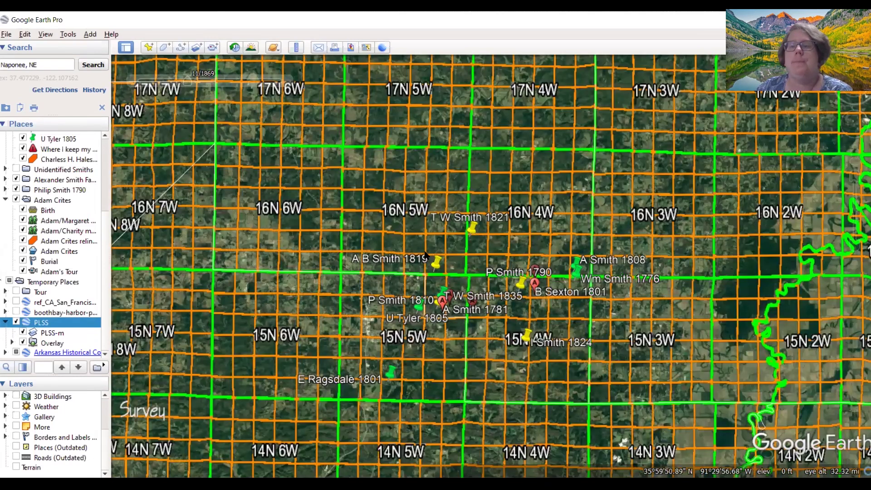
scroll(425, 255, up, 4)
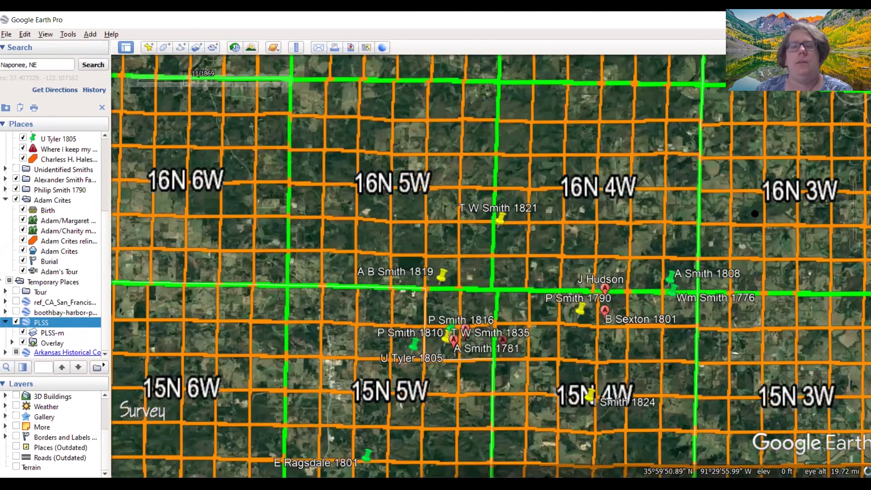
drag(390, 373, 415, 247)
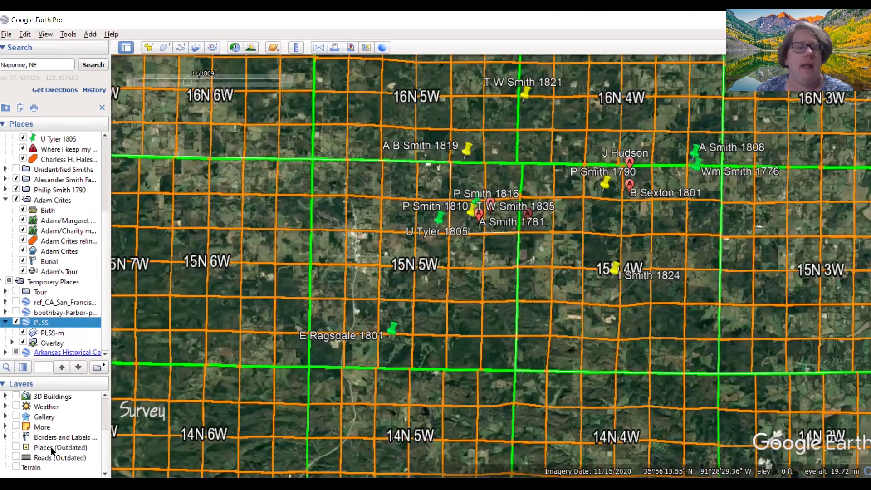
- Create a new image overlay named Reeds Creek and start choosing its image file
click(197, 47)
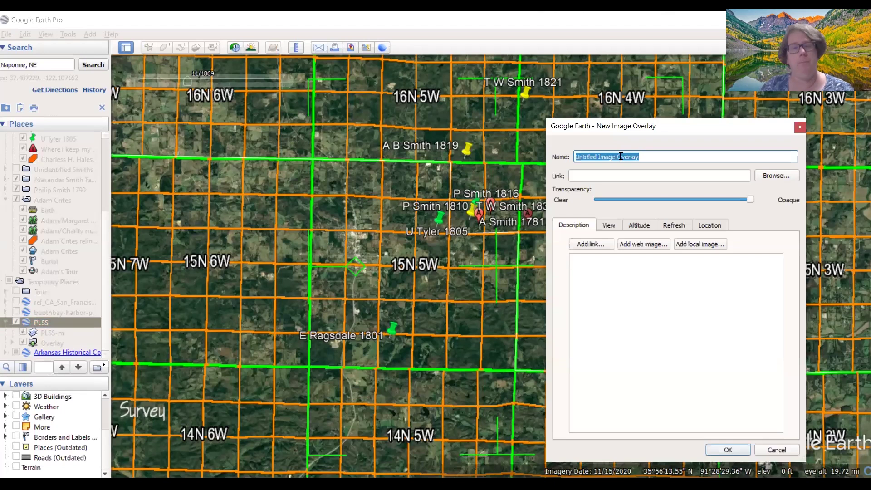
text(Reeds)
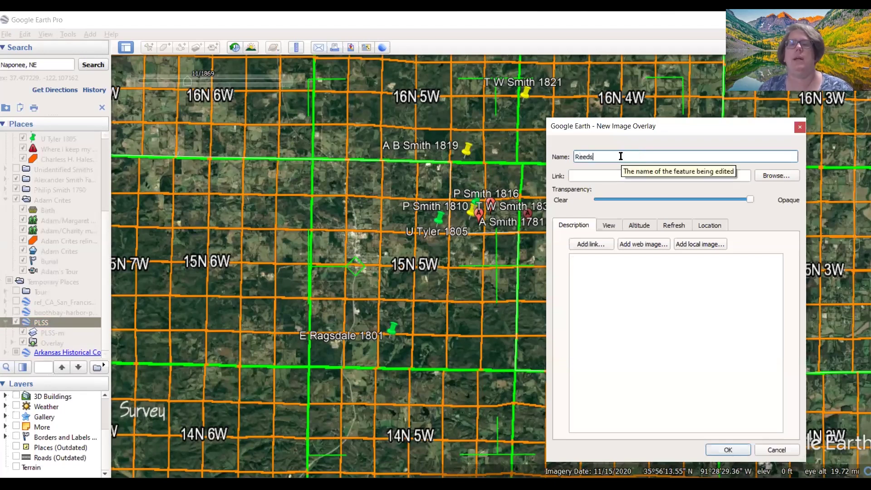
text( Creek)
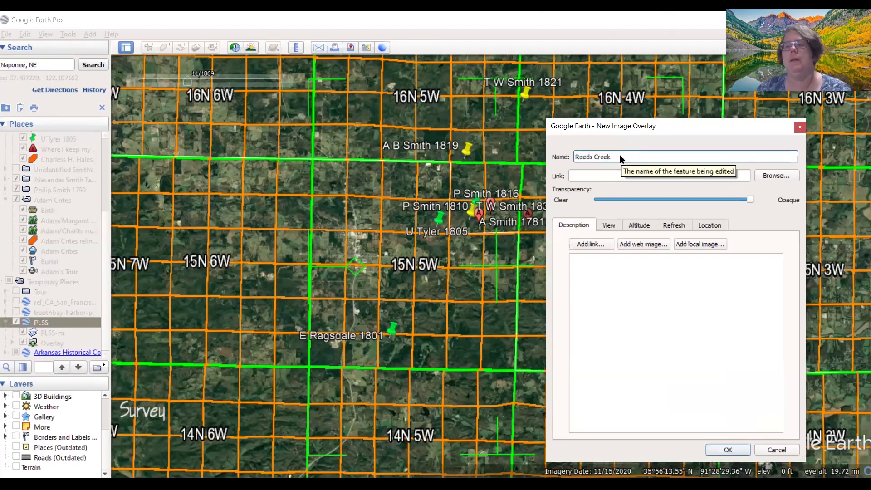
click(775, 176)
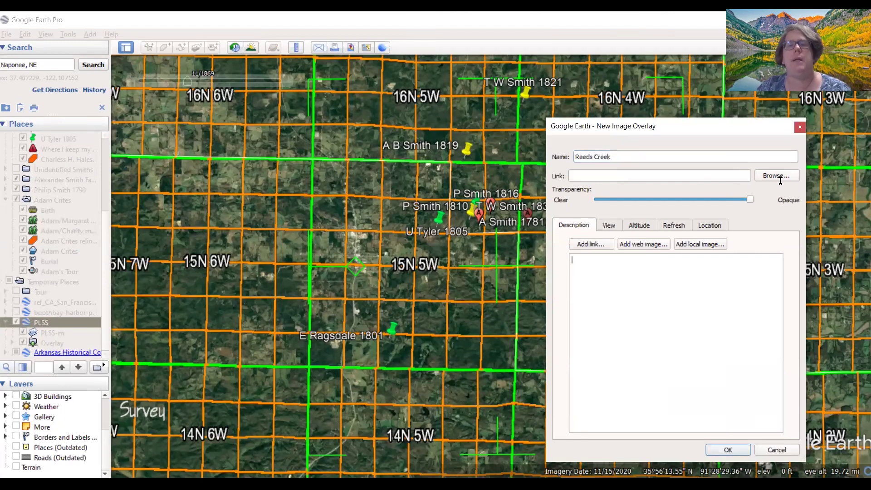
- Search the Downloads folder for "reeds" and look up the file location of reeds creek survey.JPG
scroll(635, 283, down, 5)
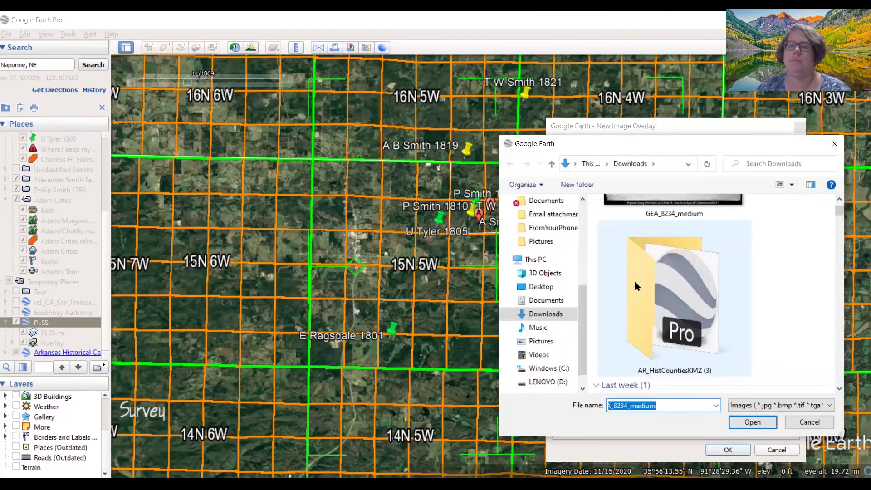
scroll(635, 284, up, 2)
scroll(635, 284, up, 1)
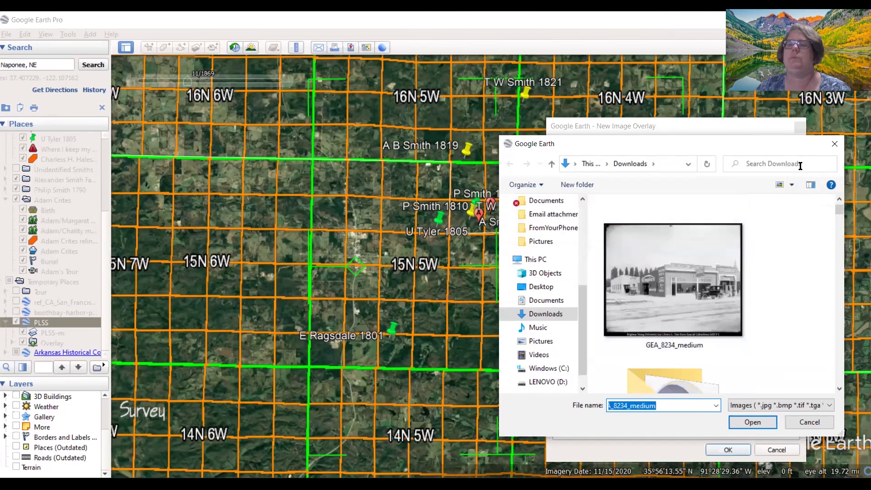
click(798, 165)
text(reeds)
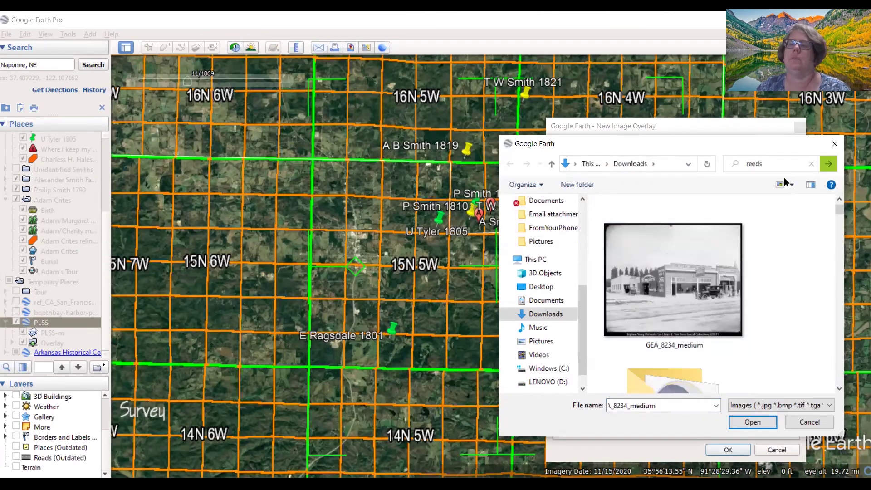
click(786, 164)
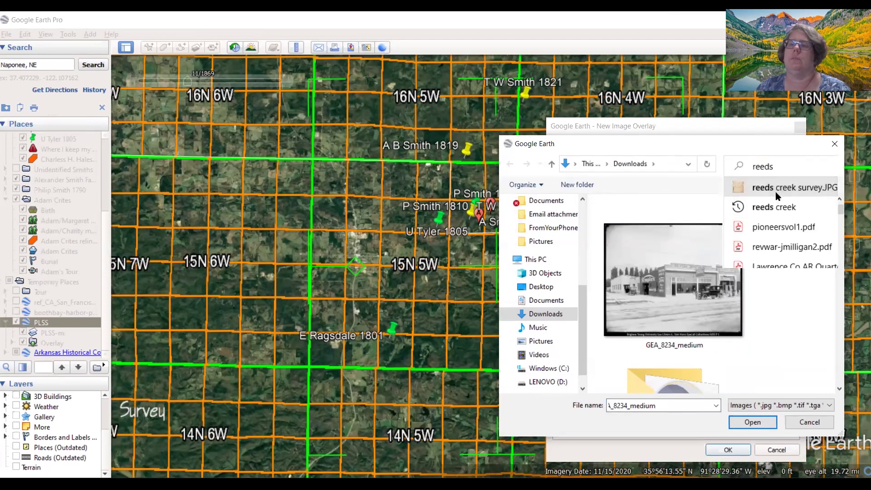
right_click(775, 191)
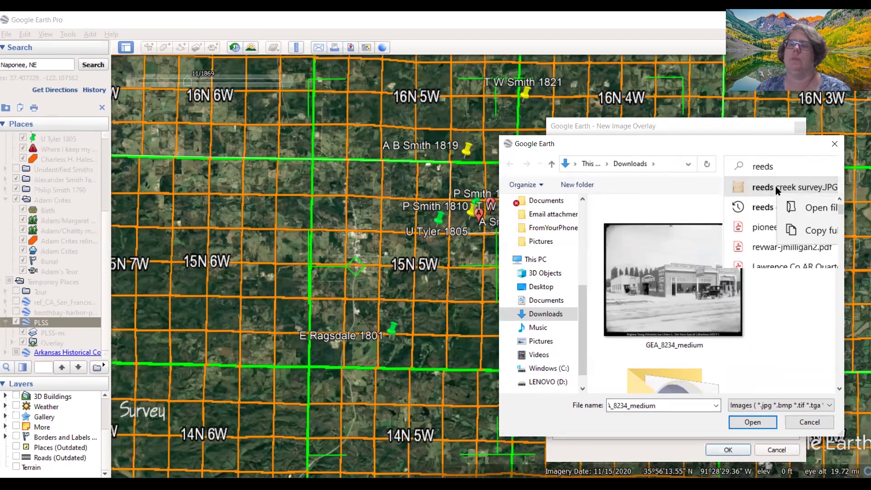
click(818, 208)
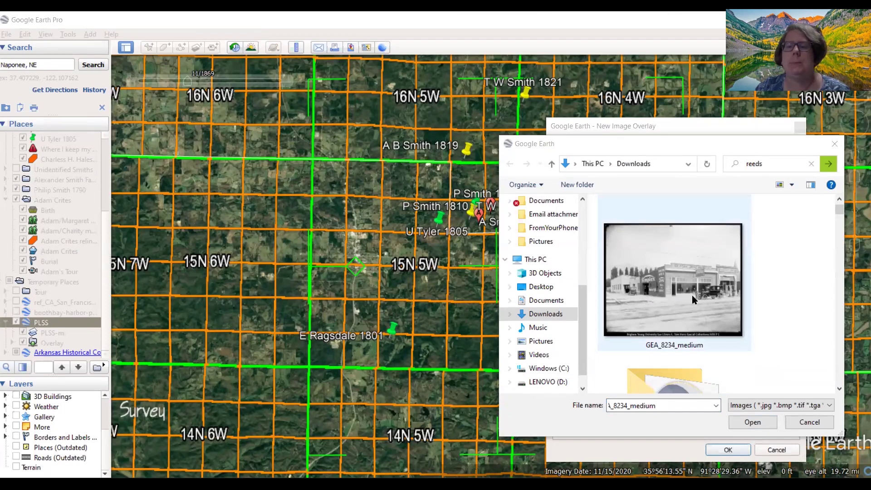
- Load the image "reeds creek survey cropped" from the Desktop folder into the overlay
scroll(692, 295, down, 3)
scroll(694, 299, down, 2)
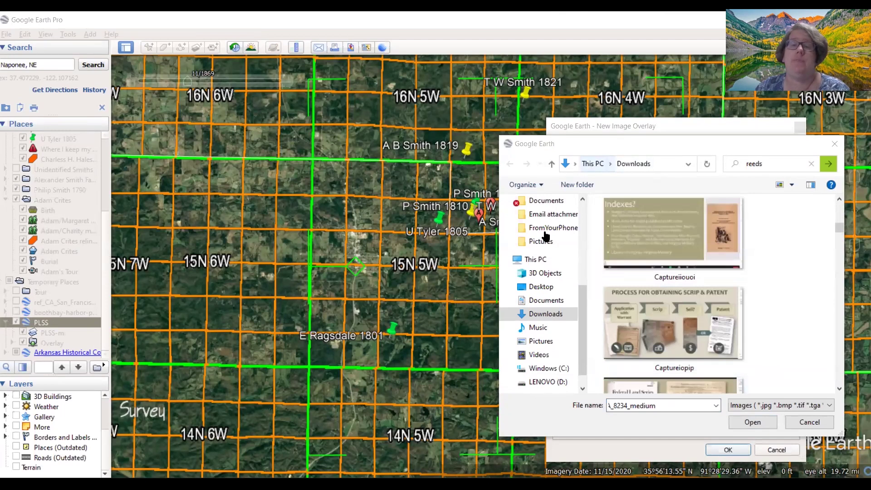
scroll(549, 241, up, 2)
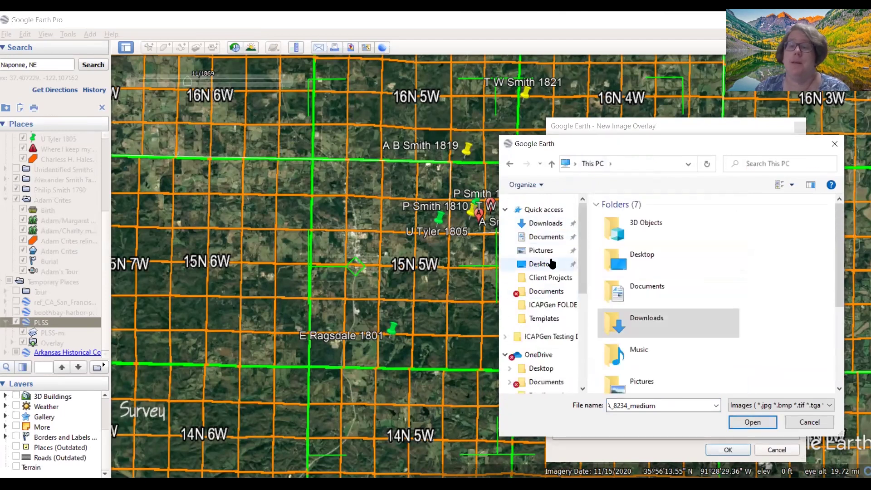
click(550, 264)
click(691, 283)
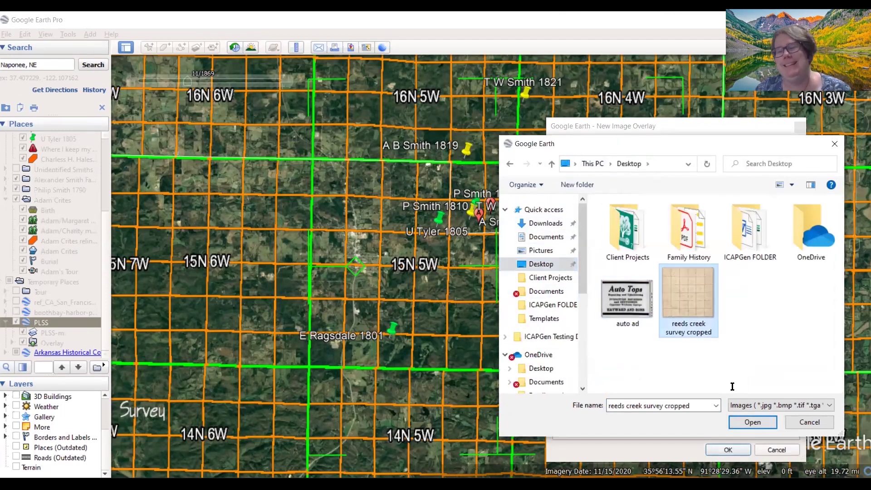
key(Return)
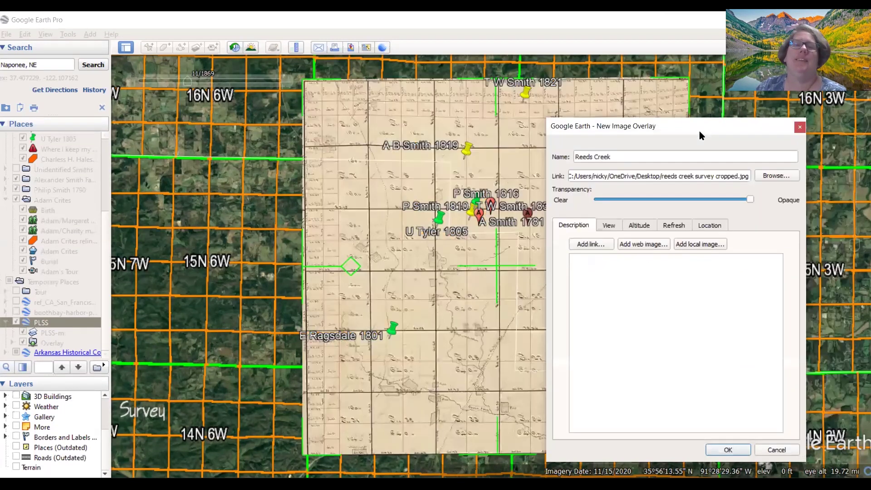
- Shrink the survey overlay by its southwest corner and adjust it toward the PLSS township lines, keeping the dialog clear of the map
drag(699, 131, 806, 155)
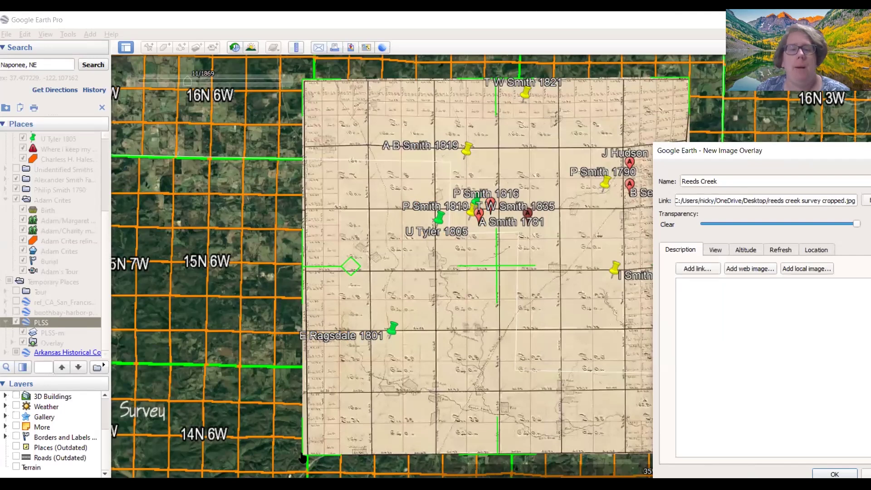
drag(311, 442, 311, 439)
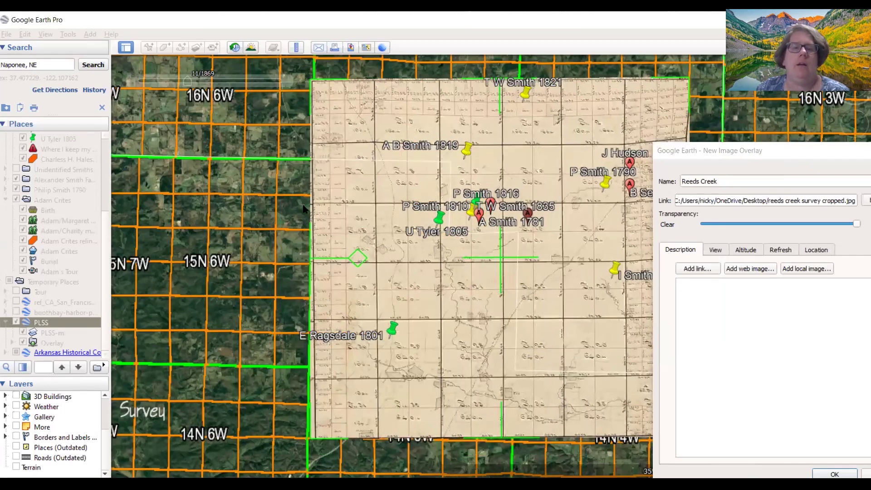
drag(354, 239, 352, 260)
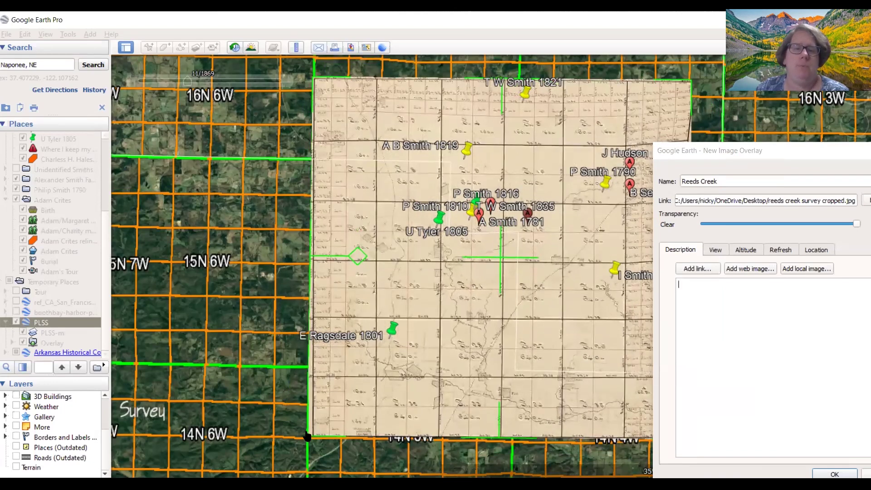
drag(310, 432, 321, 409)
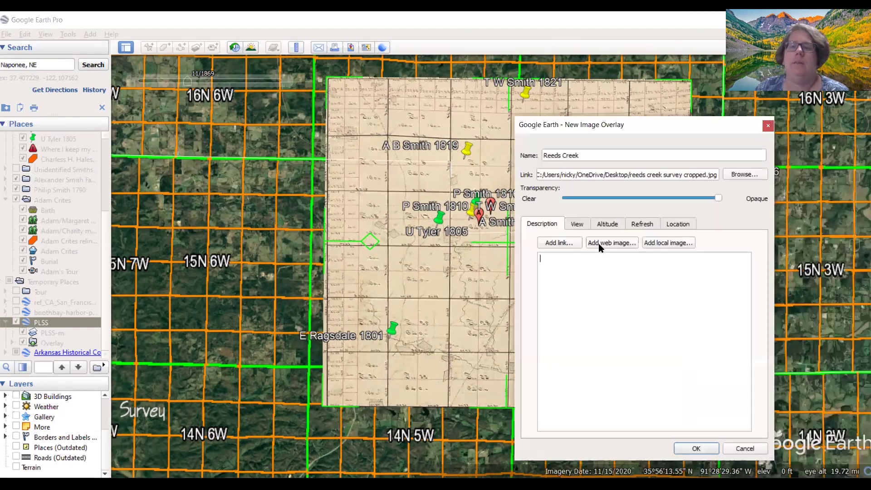
- Review the overlay's view and altitude settings and make the survey image partly transparent, about two thirds of the way to Opaque
click(575, 224)
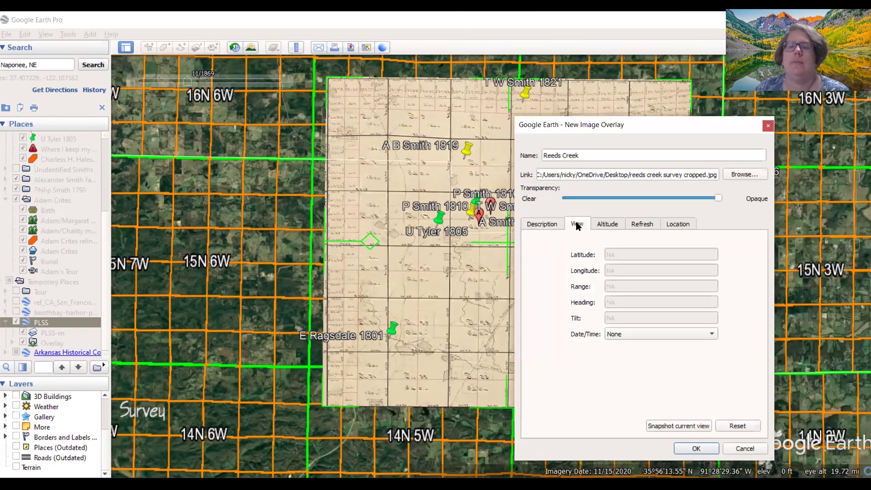
click(615, 224)
click(546, 224)
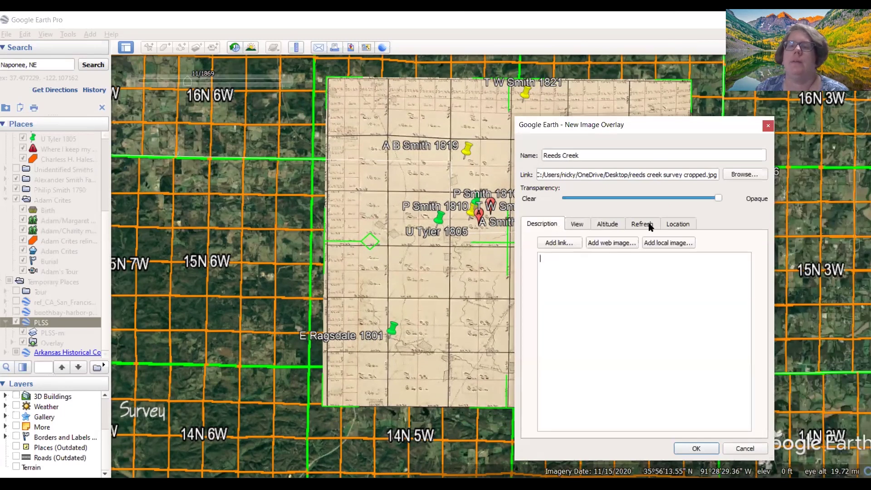
drag(721, 196, 665, 197)
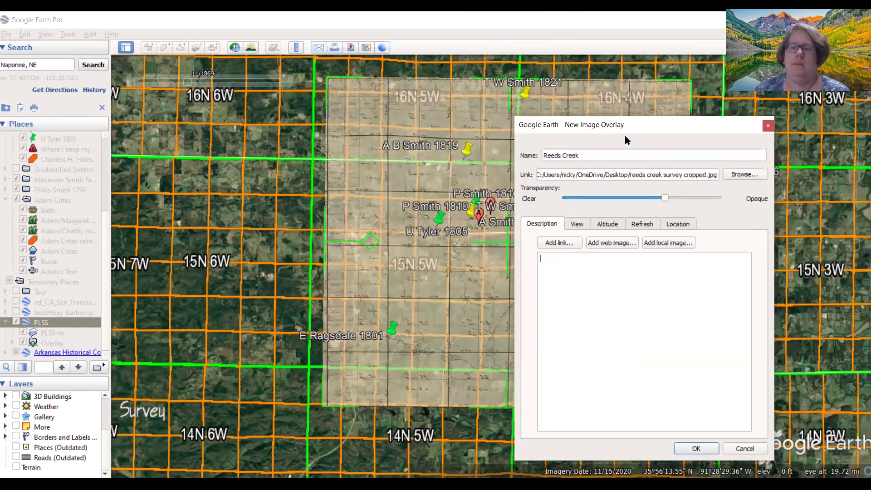
- Fit the survey overlay's northwest corner to the west line of township 15N 5W, moving the overlay dialog clear of the map
drag(599, 124, 676, 125)
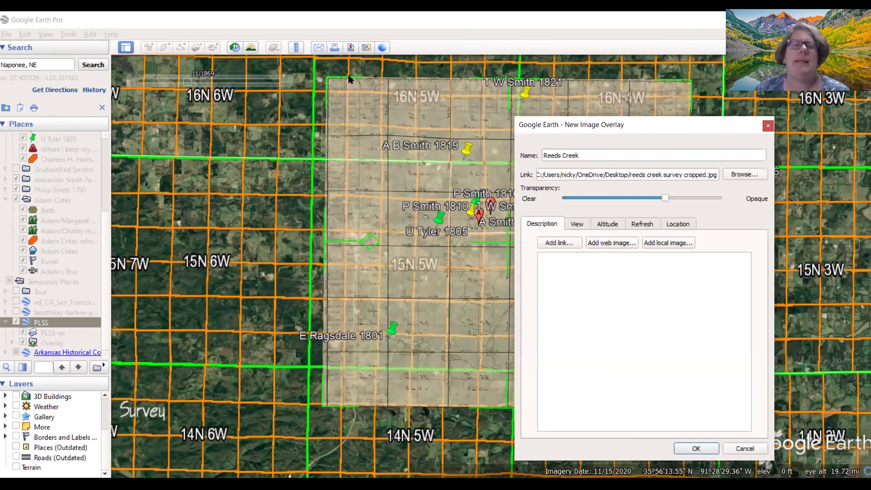
drag(338, 119, 382, 197)
drag(359, 152, 318, 99)
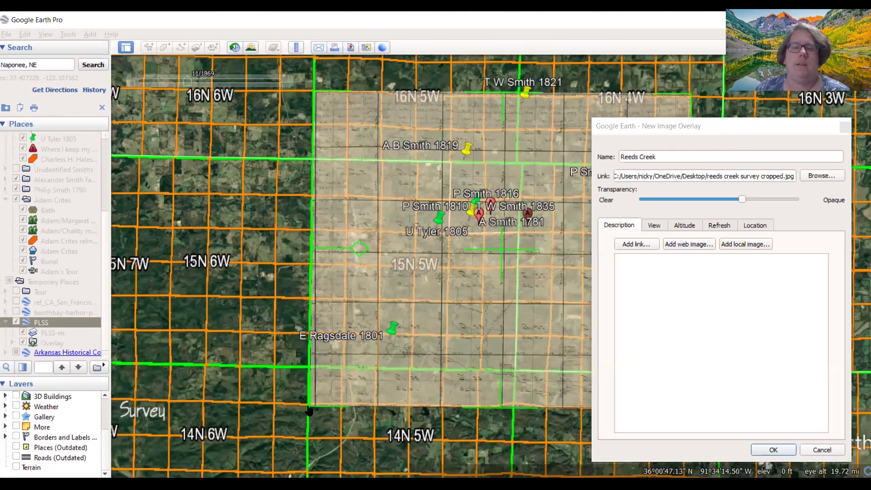
click(716, 127)
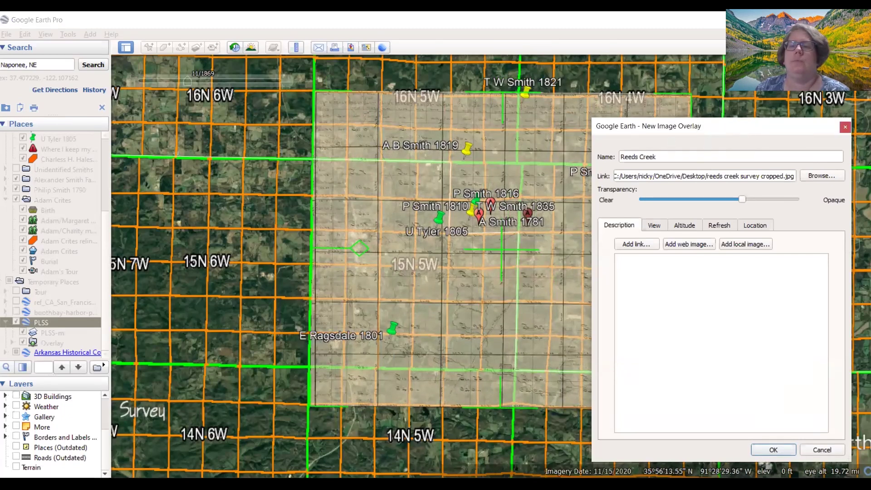
key(Return)
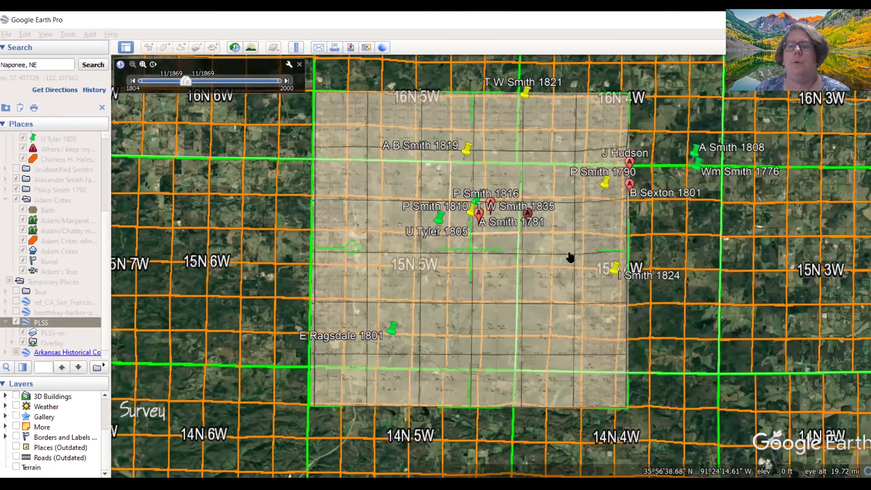
- Fit the overlay's east, south and north edges to the boundaries of township 15N 5W and save the Reeds Creek overlay
drag(490, 250, 514, 405)
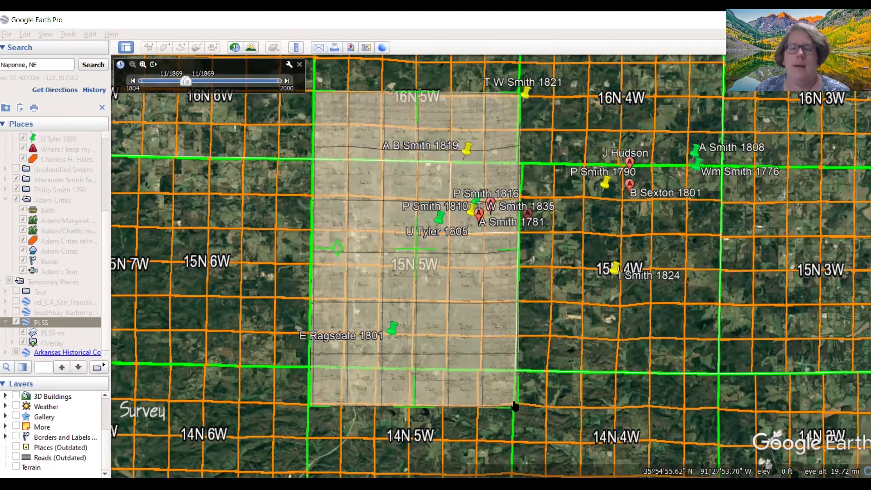
drag(506, 375, 513, 326)
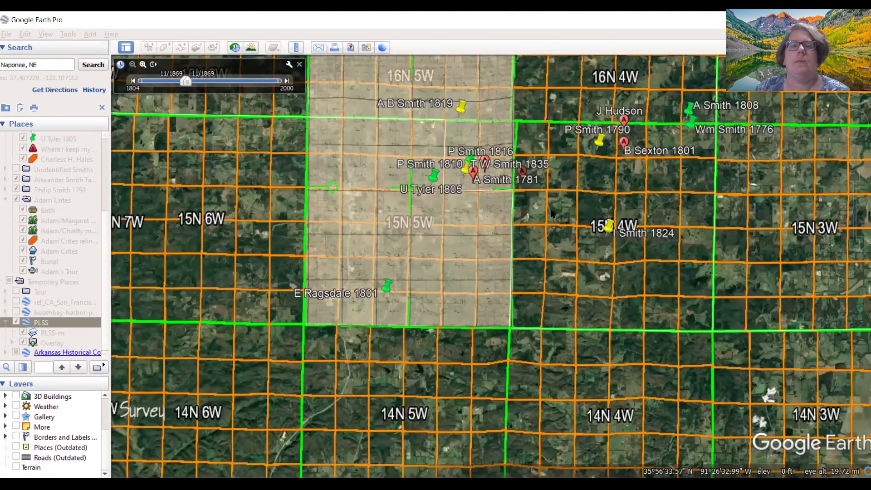
scroll(551, 213, up, 3)
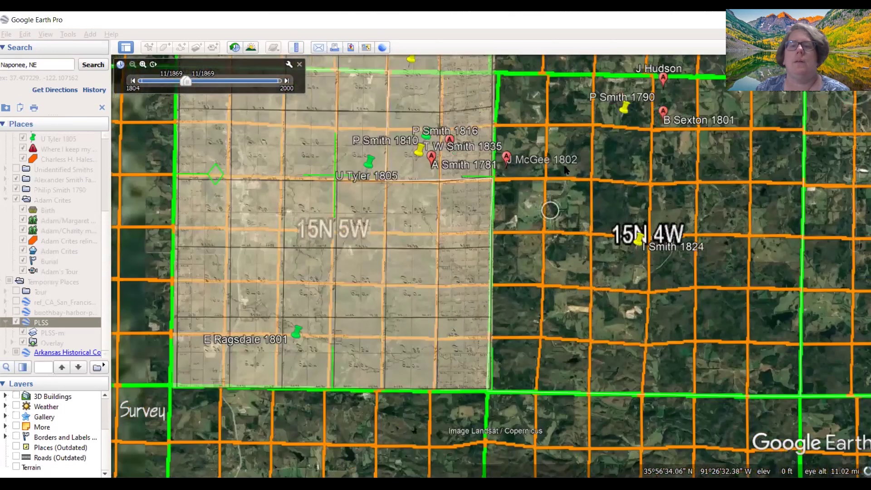
scroll(485, 163, down, 1)
drag(476, 164, 467, 226)
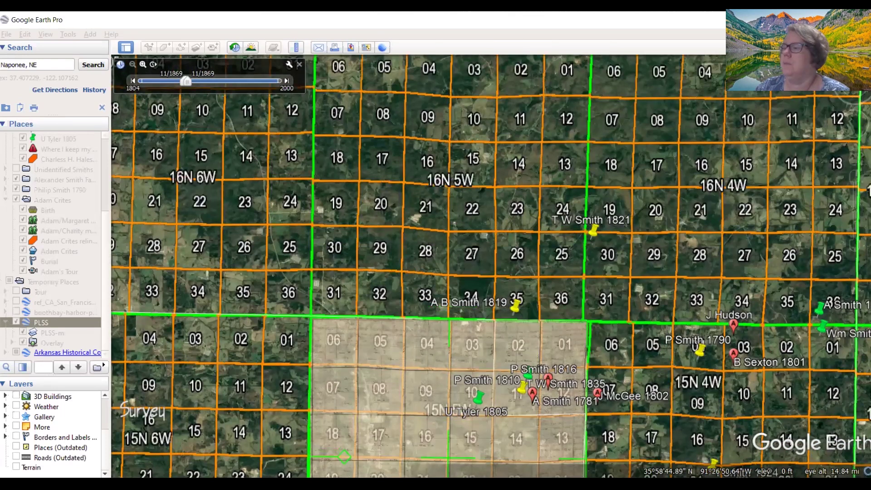
scroll(666, 327, down, 1)
scroll(665, 328, down, 1)
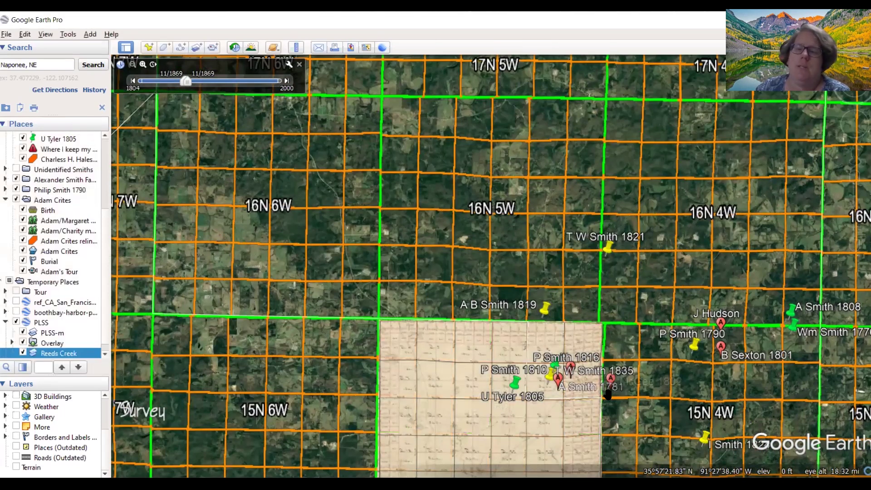
- Fade the Reeds Creek overlay slightly over the Smith family placemarks and restore it to full opacity
scroll(608, 397, up, 1)
scroll(744, 225, up, 3)
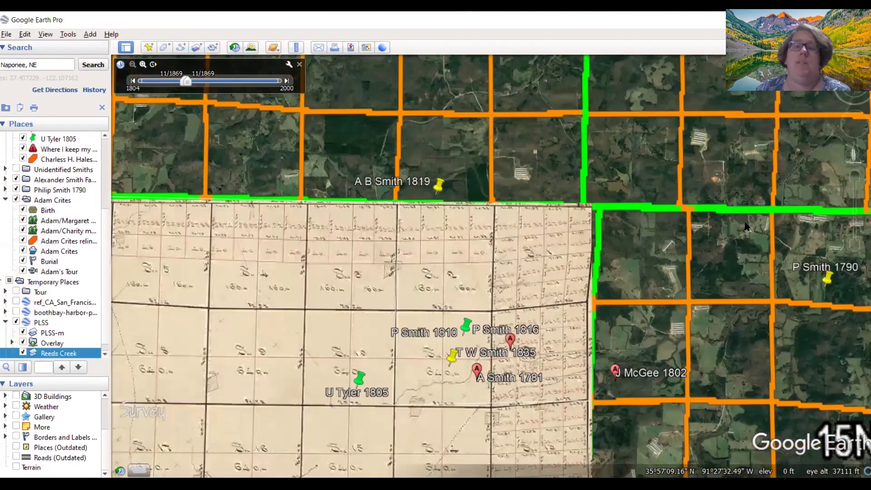
drag(513, 327, 612, 197)
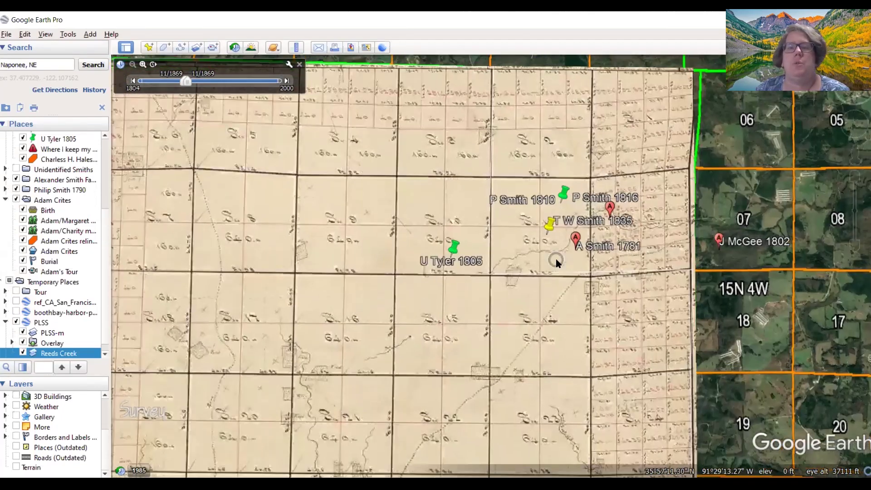
scroll(556, 259, up, 2)
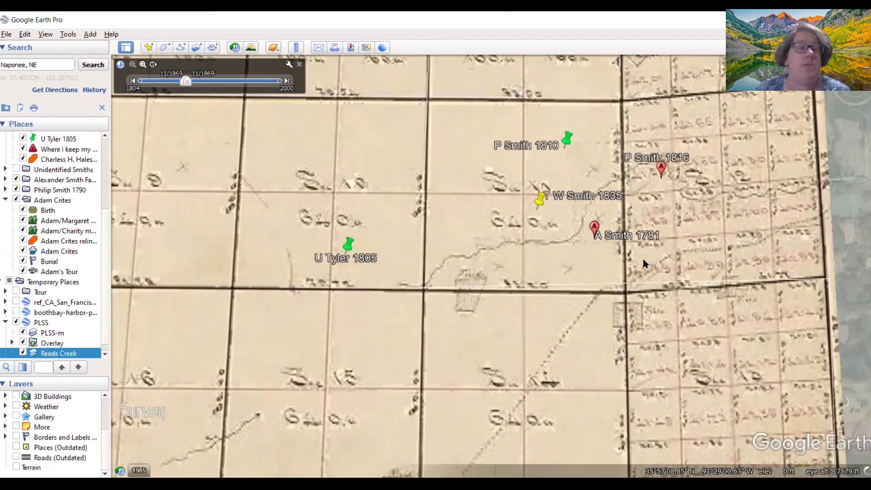
click(24, 367)
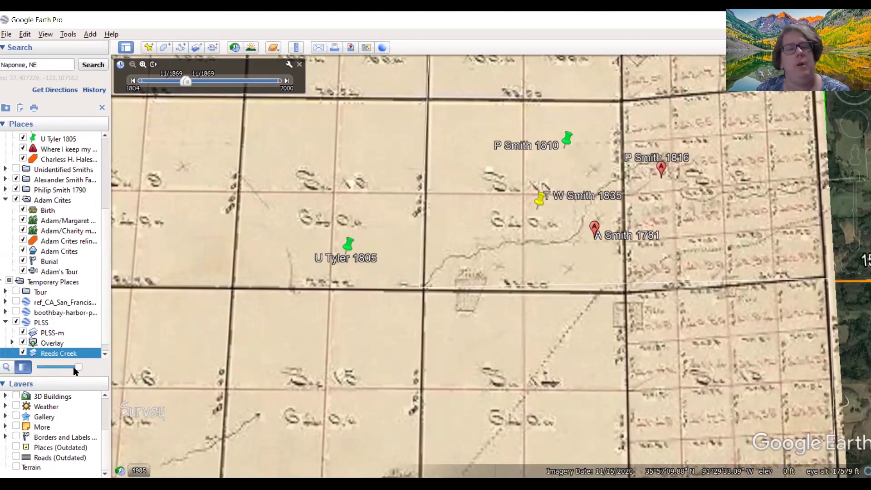
drag(74, 368, 59, 369)
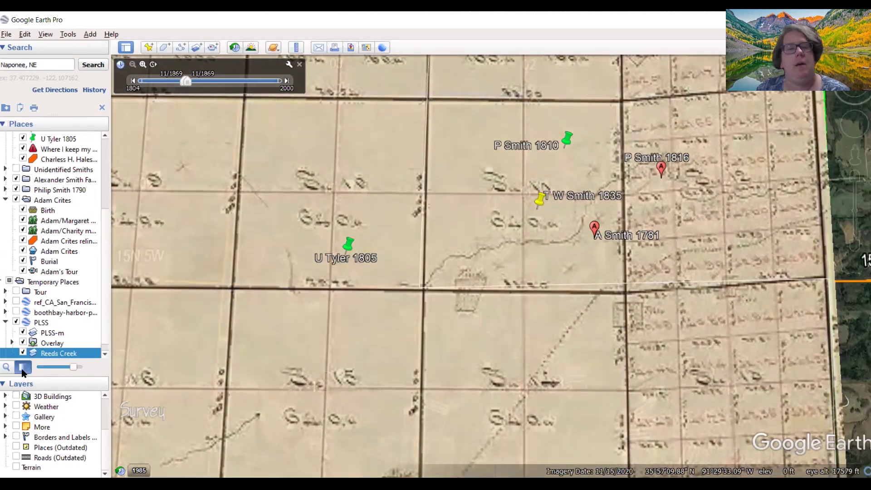
drag(73, 365, 115, 361)
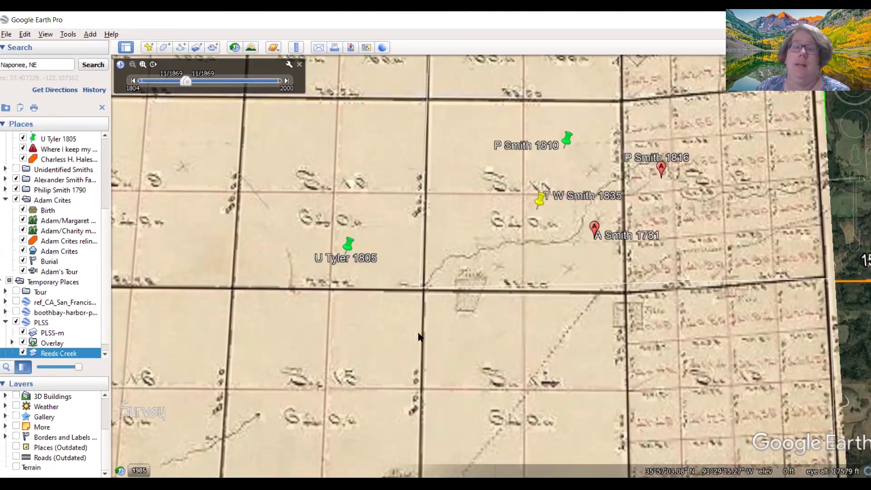
- Examine the fields, creeks and trails drawn on the survey map in sections 15 to 17
scroll(271, 366, down, 1)
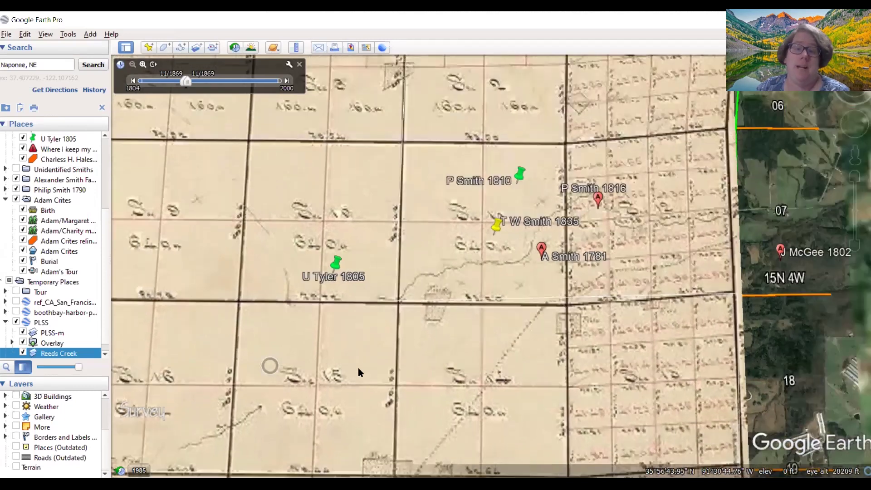
scroll(384, 399, down, 2)
scroll(273, 392, up, 2)
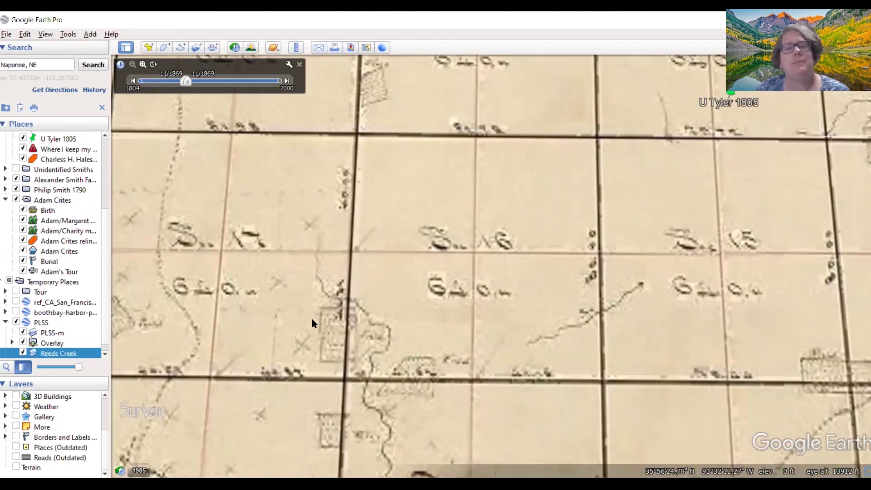
scroll(311, 322, down, 1)
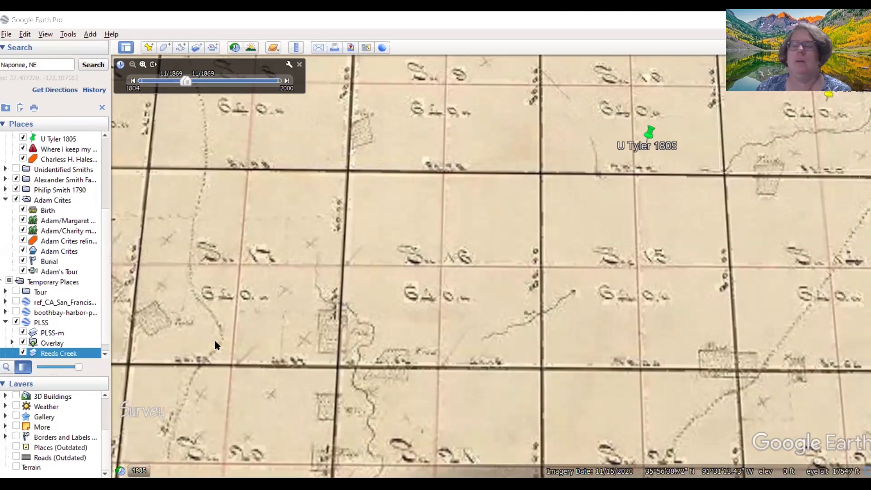
- Switch to Chrome and open the Utah Sanborn Fire Insurance Maps guide at campusguides.lib.utah.edu/utahsanbornfireinsurancemaps
key(alt+Tab)
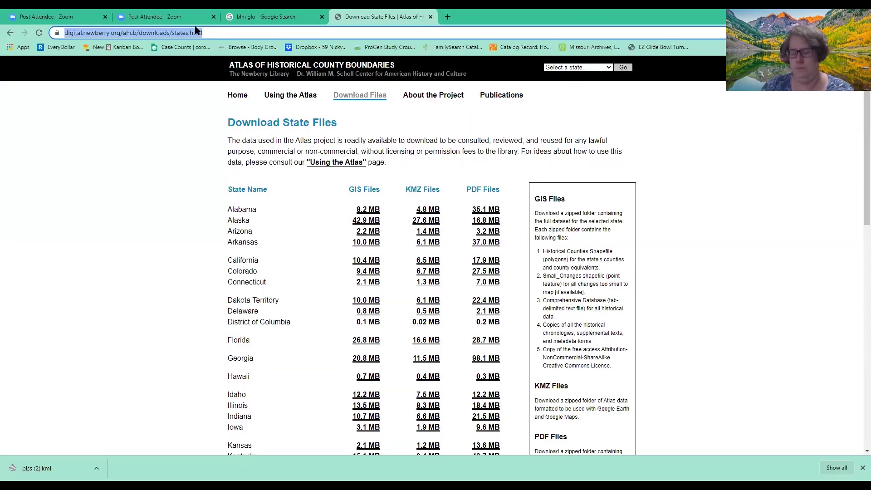
text(d)
key(BackSpace)
key(BackSpace)
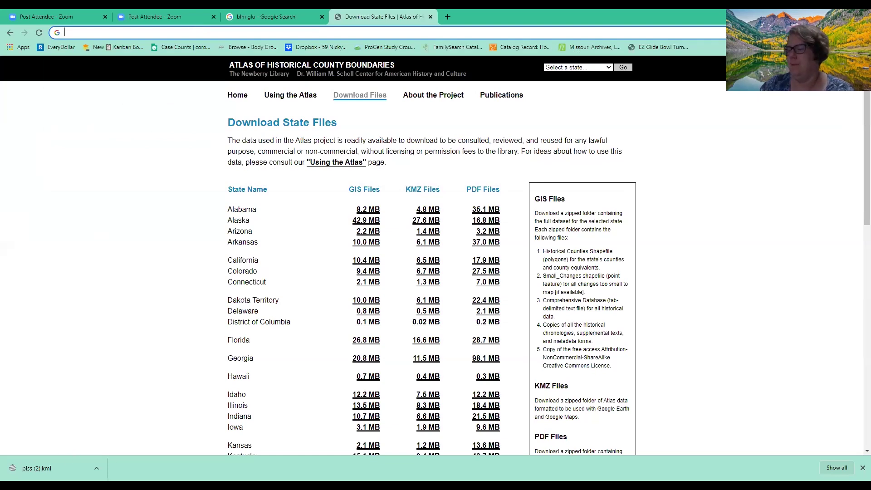
key(alt+Tab)
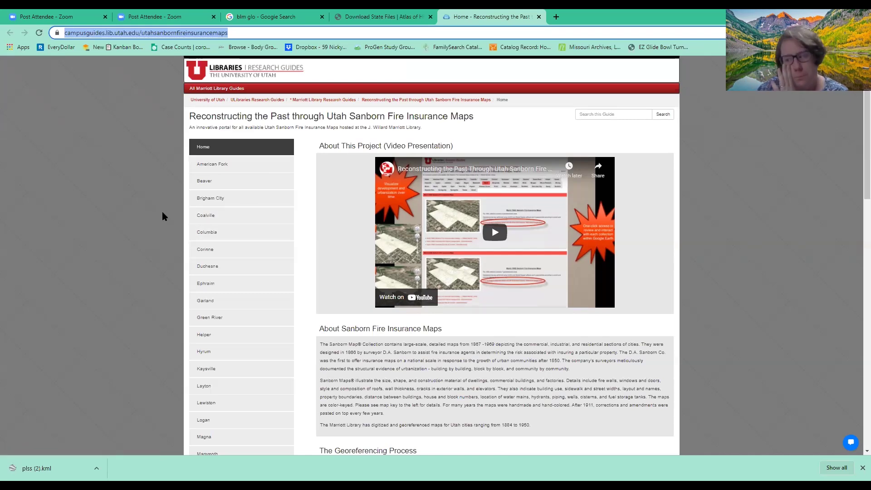
- Look through the guide's project description and city list and open the Spanish Fork page
scroll(162, 211, down, 3)
scroll(162, 211, down, 5)
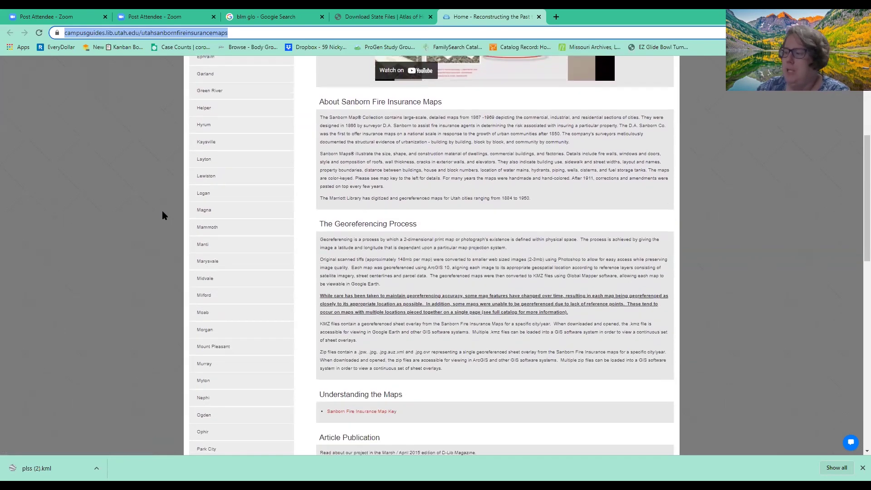
scroll(162, 211, down, 4)
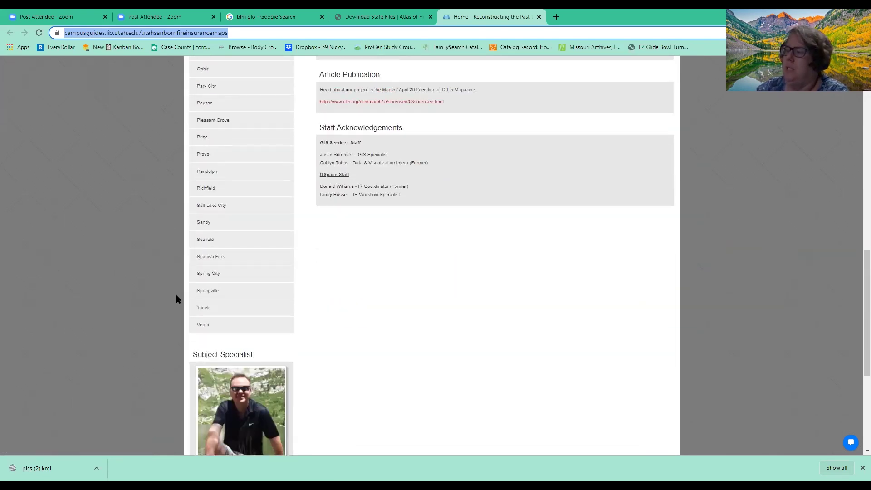
click(209, 260)
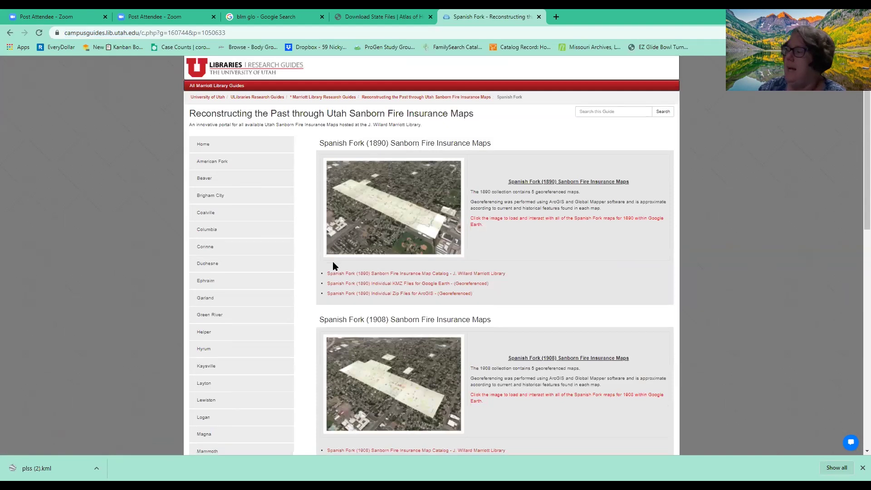
- Review the 1890, 1908 and 1925 Spanish Fork map collections and open the 1925 individual KMZ files for Google Earth, reloading the results page
scroll(333, 263, down, 2)
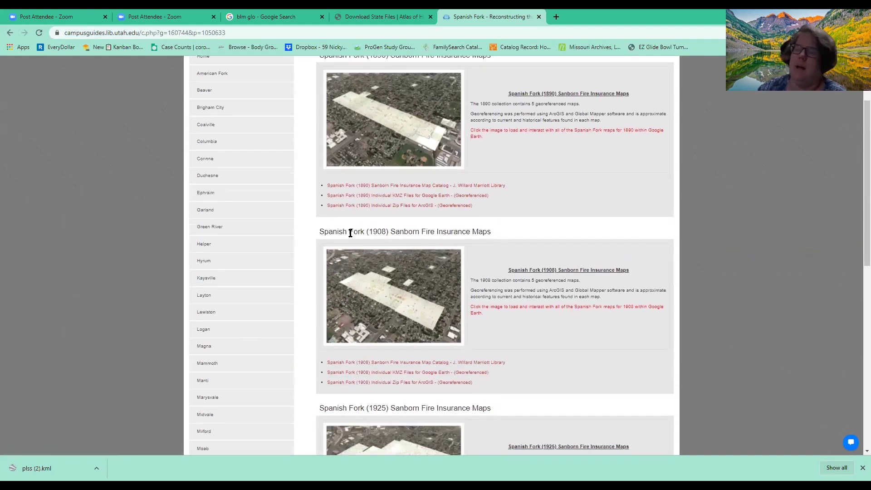
scroll(350, 233, up, 1)
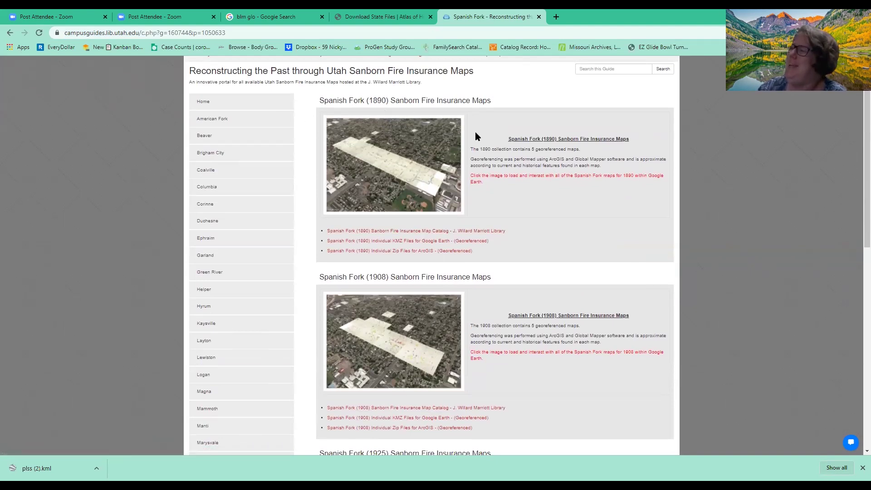
scroll(311, 261, down, 2)
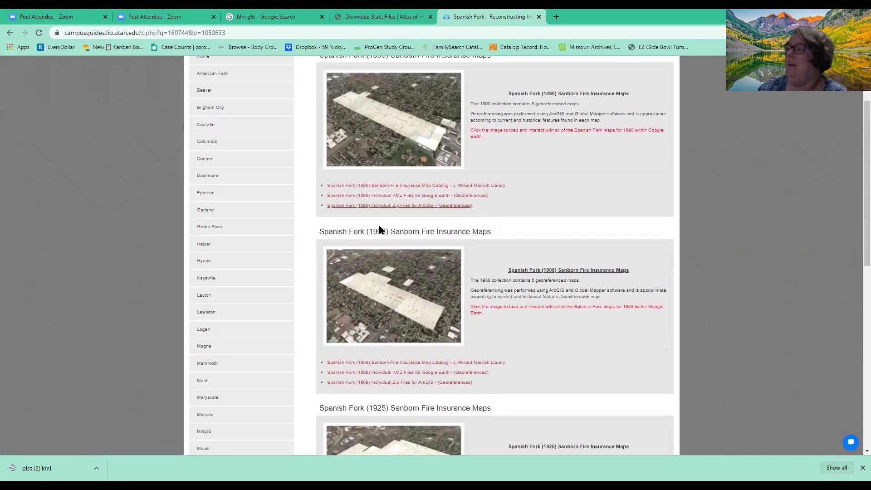
scroll(317, 286, down, 2)
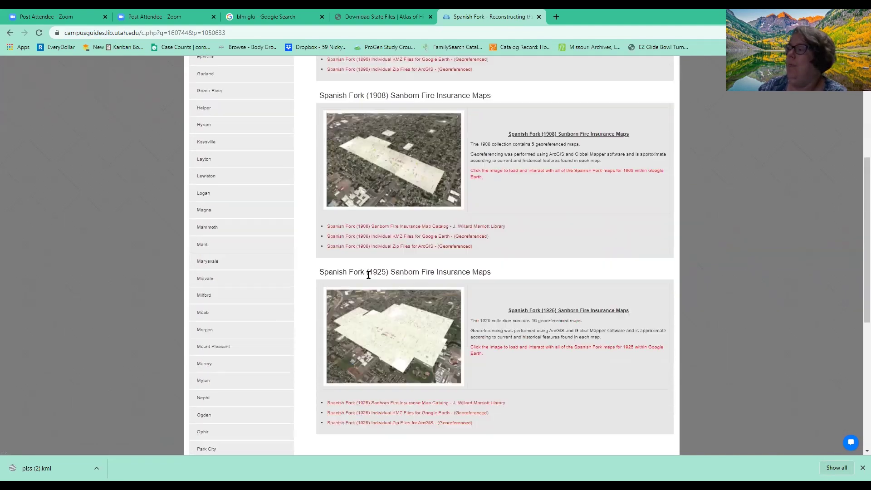
scroll(308, 257, down, 4)
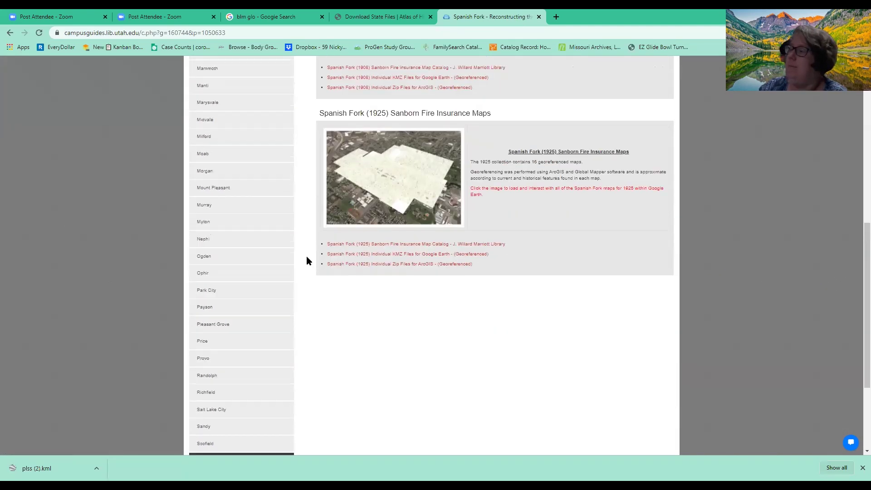
scroll(306, 257, up, 2)
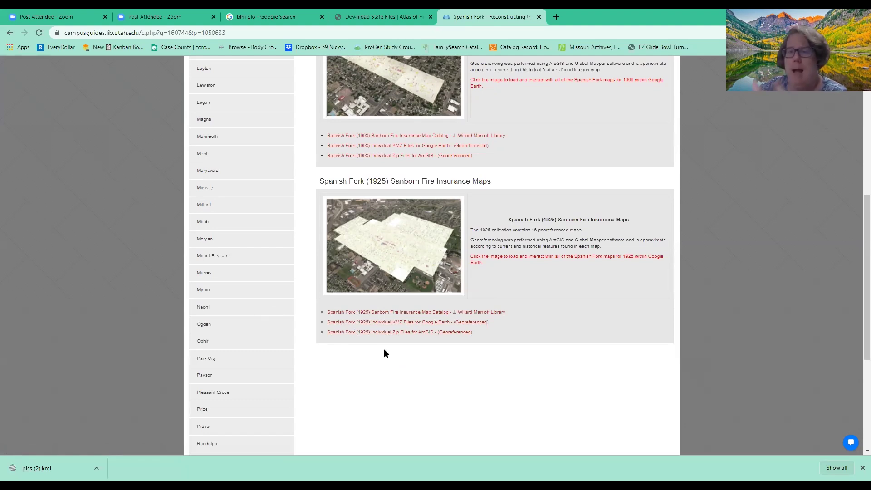
click(358, 323)
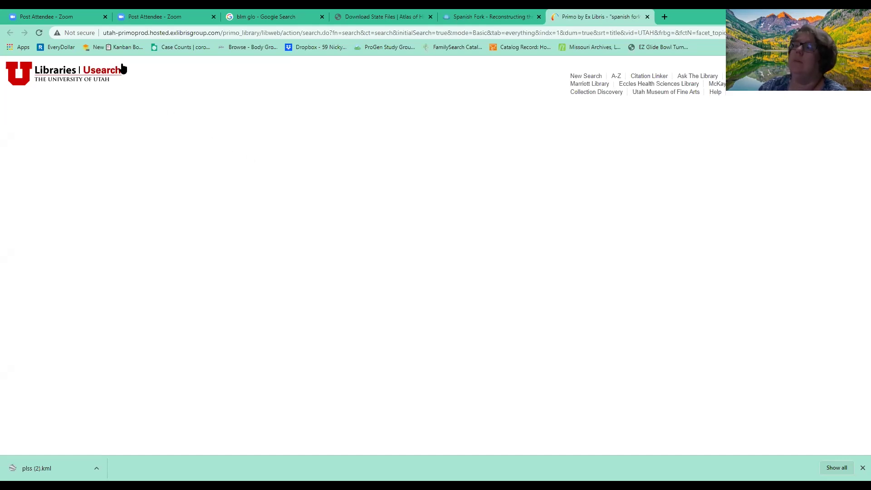
click(39, 33)
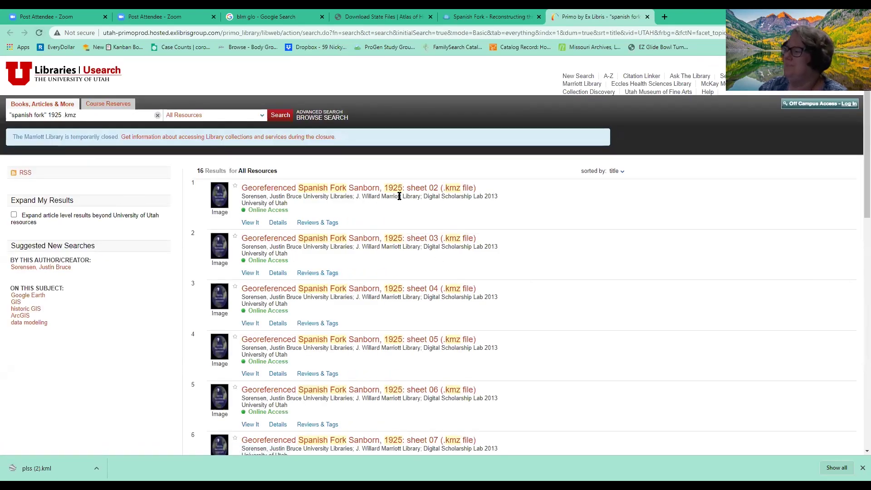
- Open the record for the 1925 Spanish Fork Sanborn sheet 02 KMZ, read through its metadata and return to the results list
scroll(399, 196, down, 1)
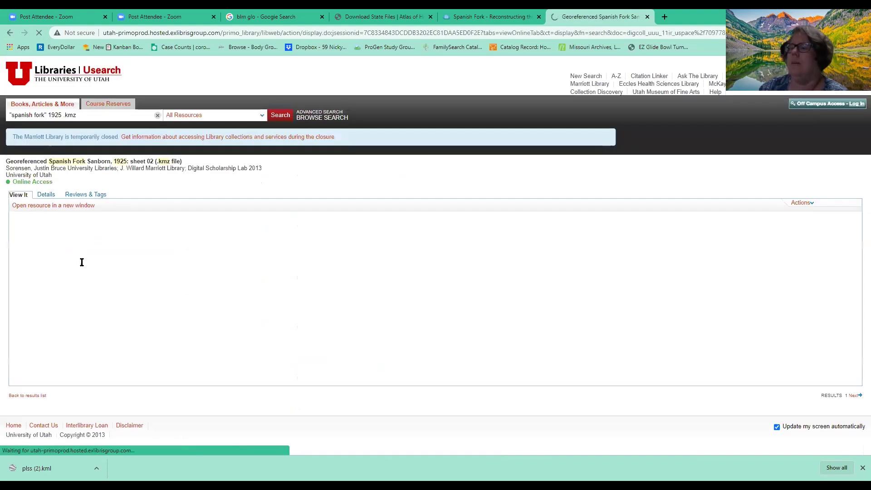
scroll(233, 293, down, 2)
scroll(233, 293, down, 3)
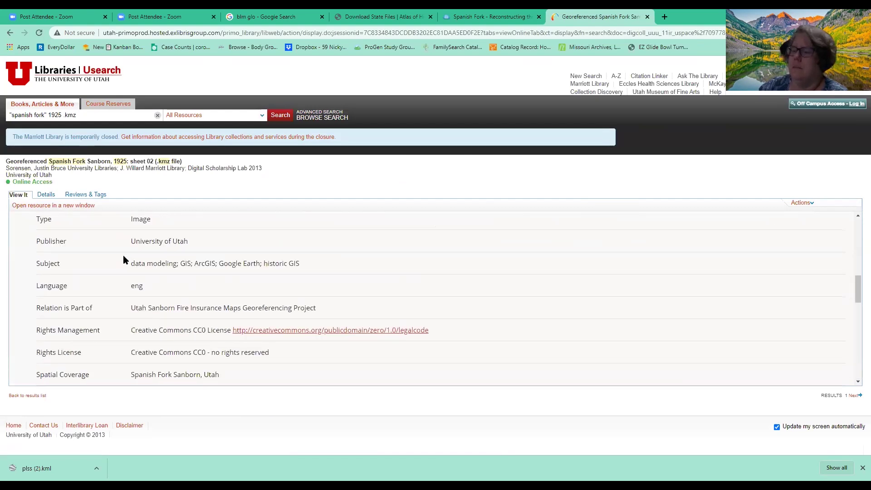
scroll(123, 255, down, 5)
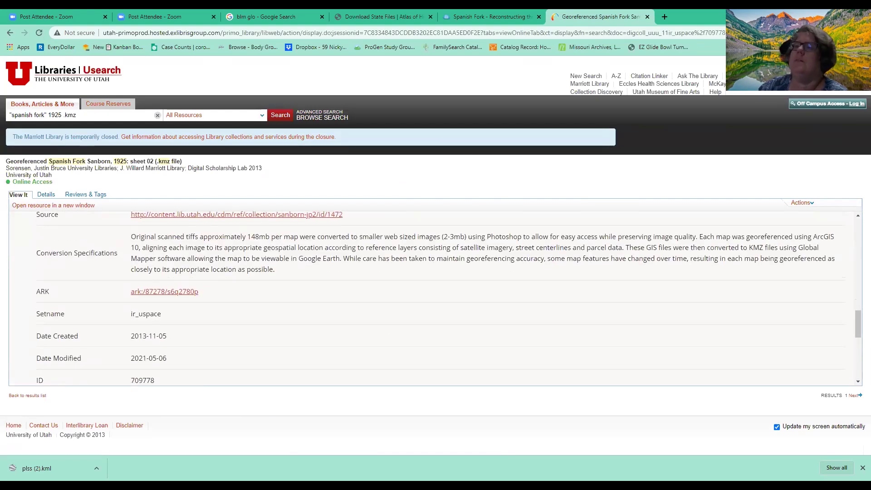
click(10, 33)
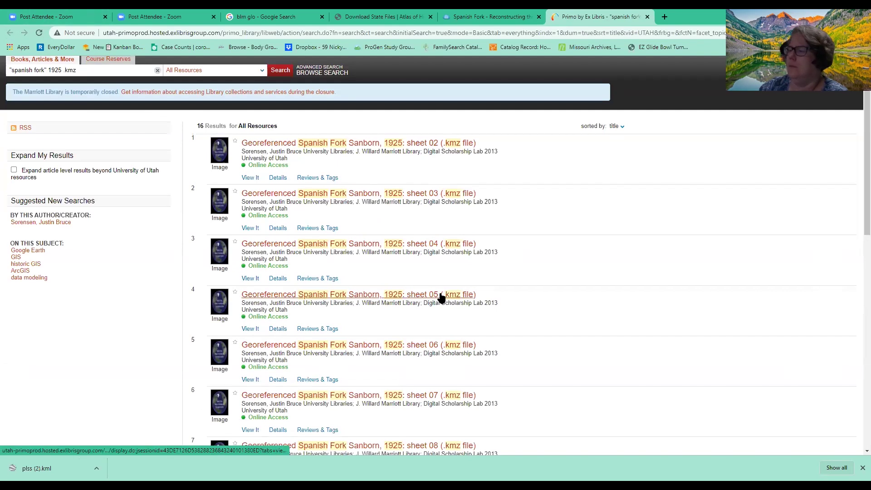
- Open the 1925 Spanish Fork sheet 05 record, review its description, details and tags, and download its KMZ file
click(441, 296)
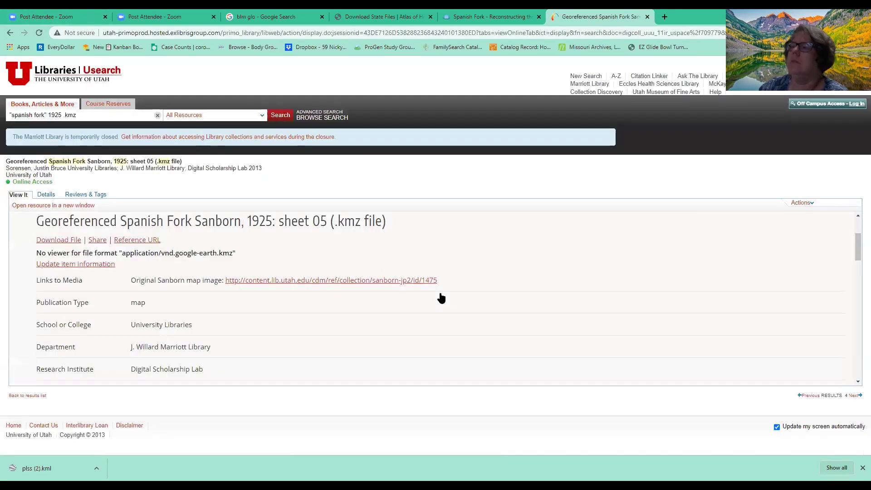
scroll(577, 246, down, 3)
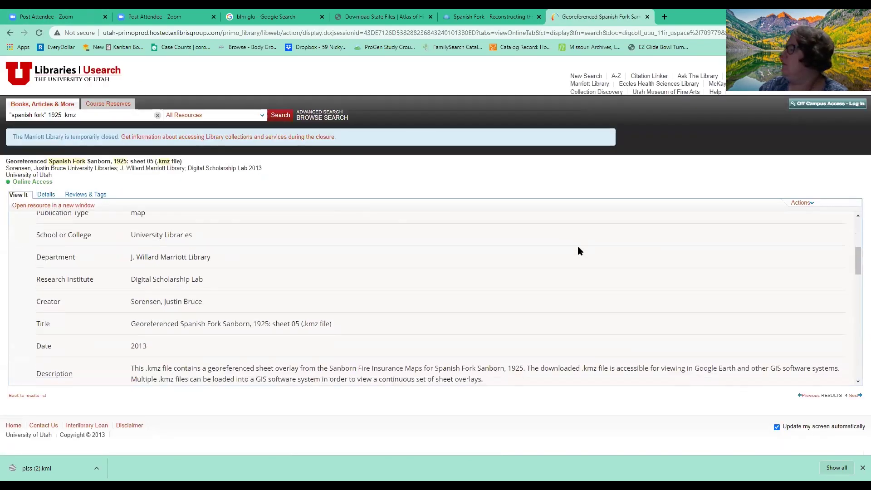
scroll(617, 290, down, 3)
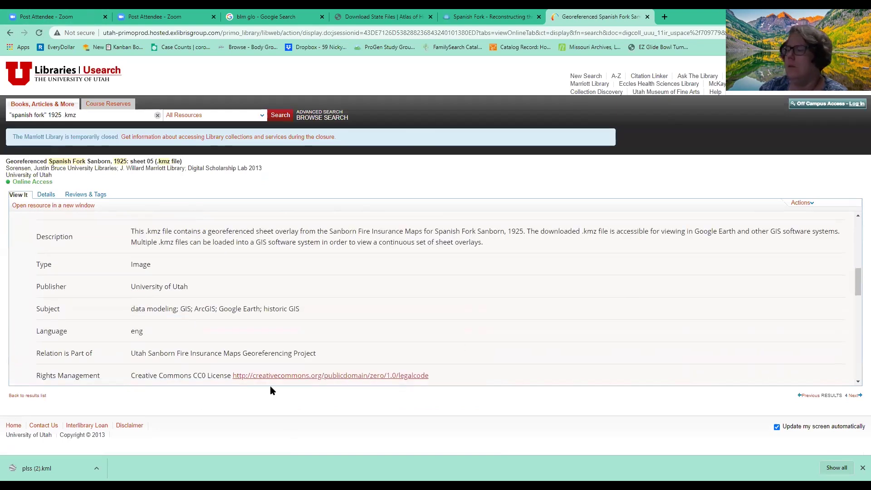
scroll(73, 226, up, 1)
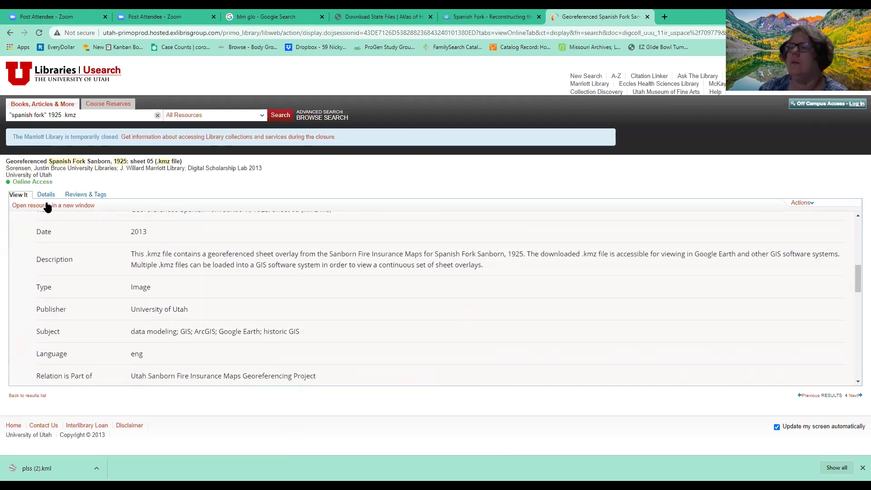
click(46, 195)
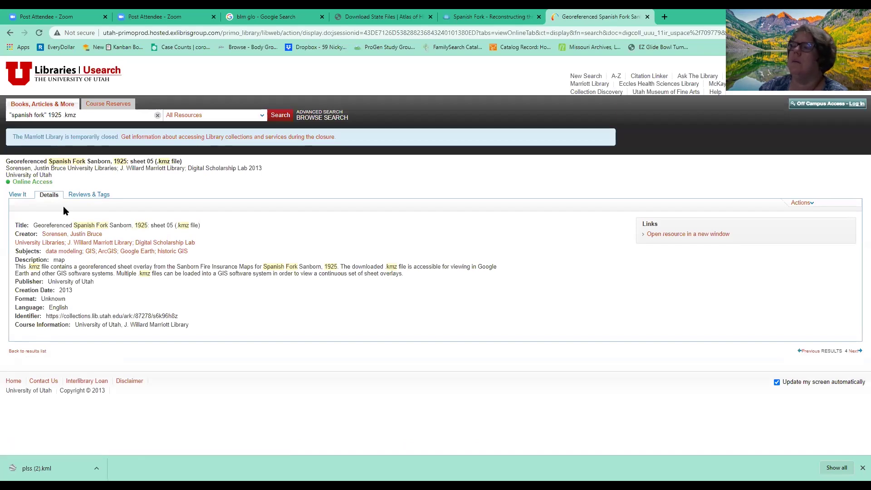
click(89, 195)
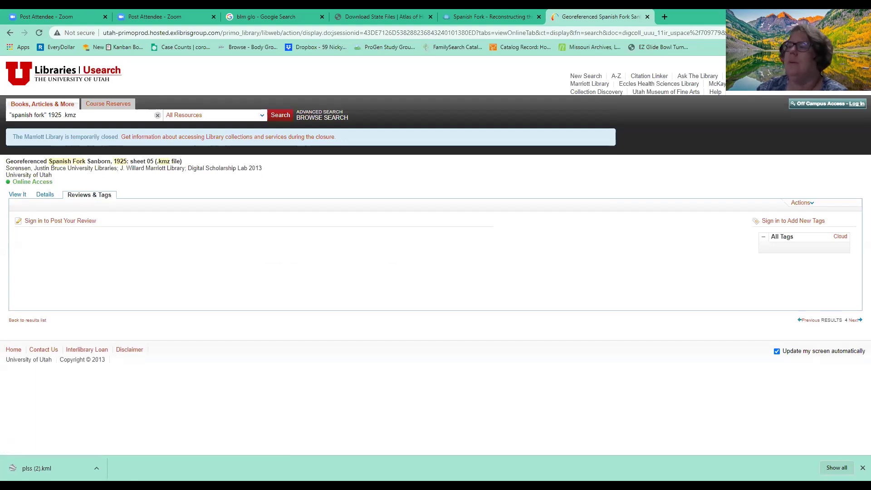
click(26, 195)
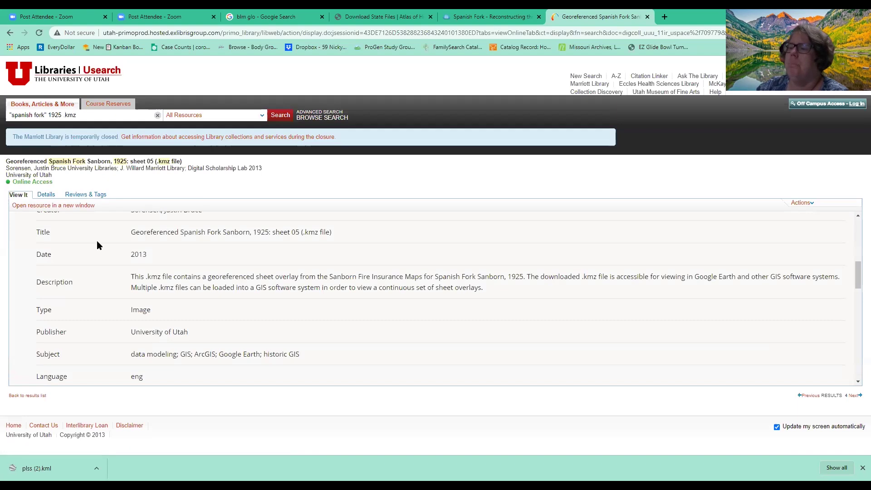
scroll(94, 256, up, 3)
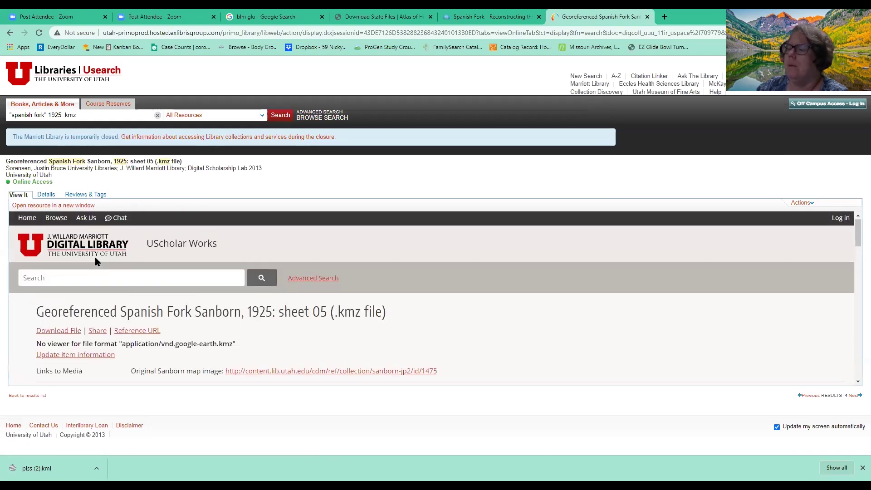
click(58, 331)
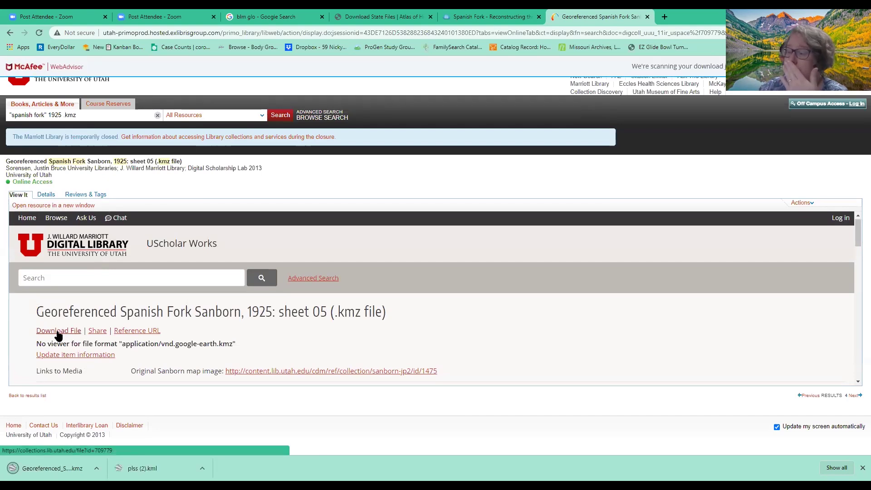
- Return to the results, open the 1925 Spanish Fork sheet 10 record and download its KMZ file, allowing multiple downloads from the site
click(9, 33)
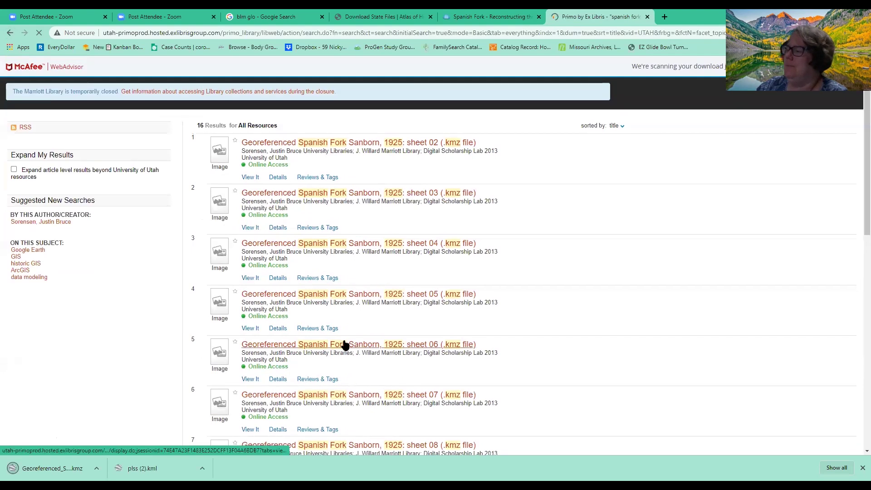
scroll(343, 338, down, 4)
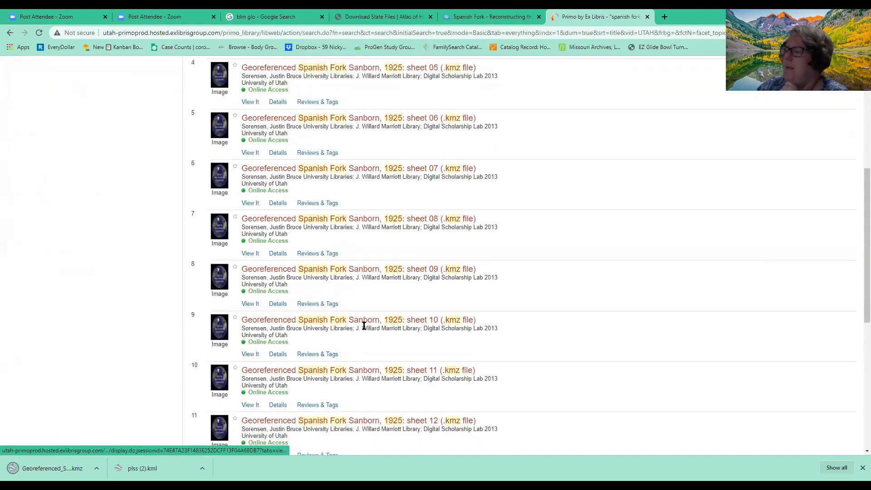
click(365, 320)
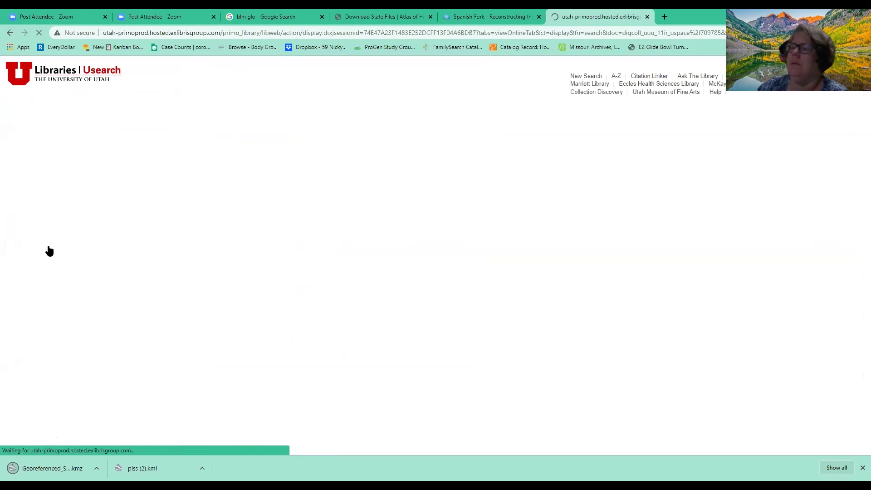
click(60, 241)
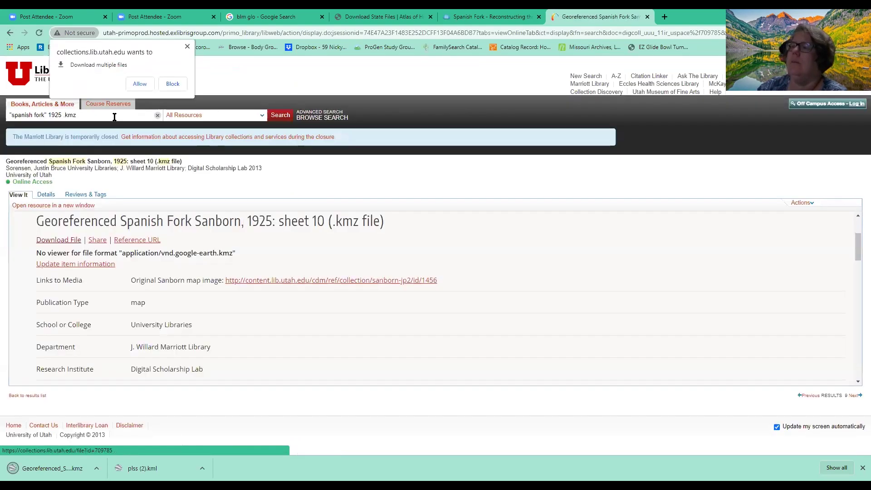
click(138, 84)
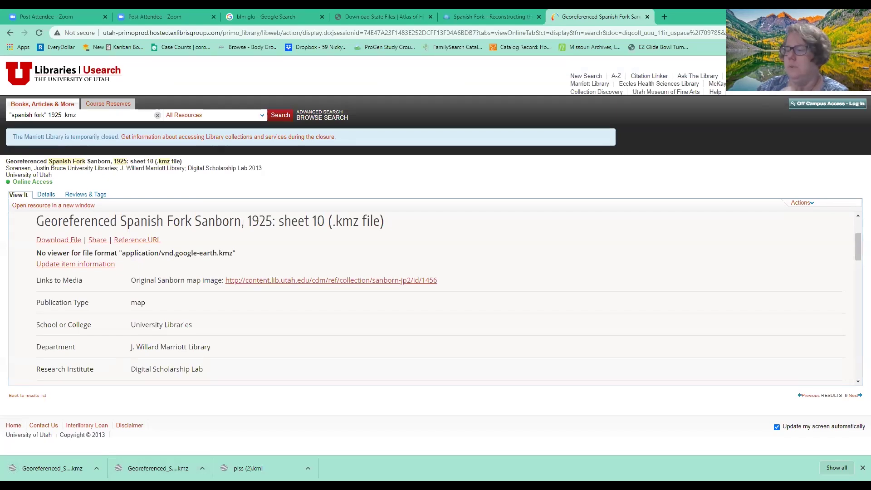
- Switch to Google Earth Pro and view the sheet 10 Sanborn overlay from straight above, closing in on blocks 47 and 48
key(alt+Tab)
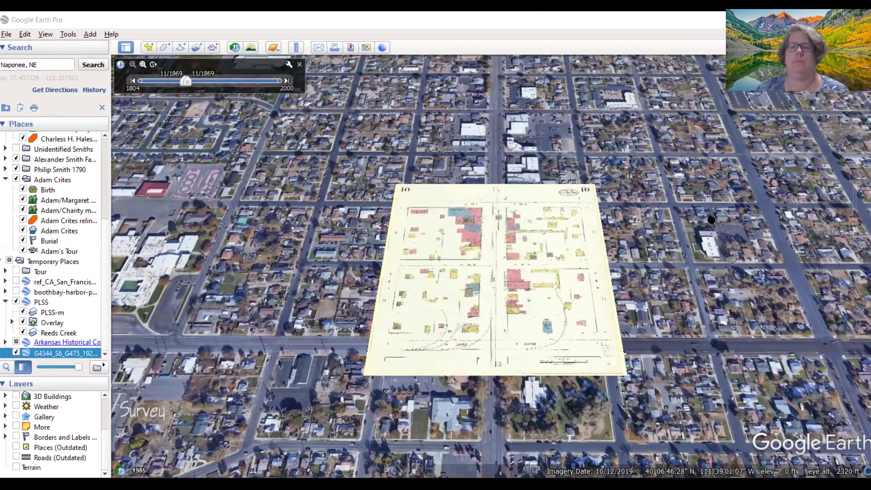
key(r)
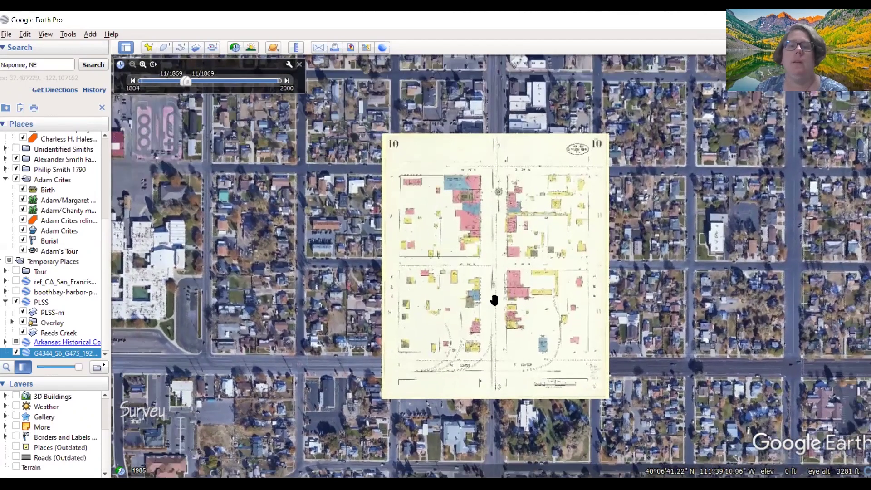
scroll(476, 294, up, 2)
scroll(459, 305, up, 3)
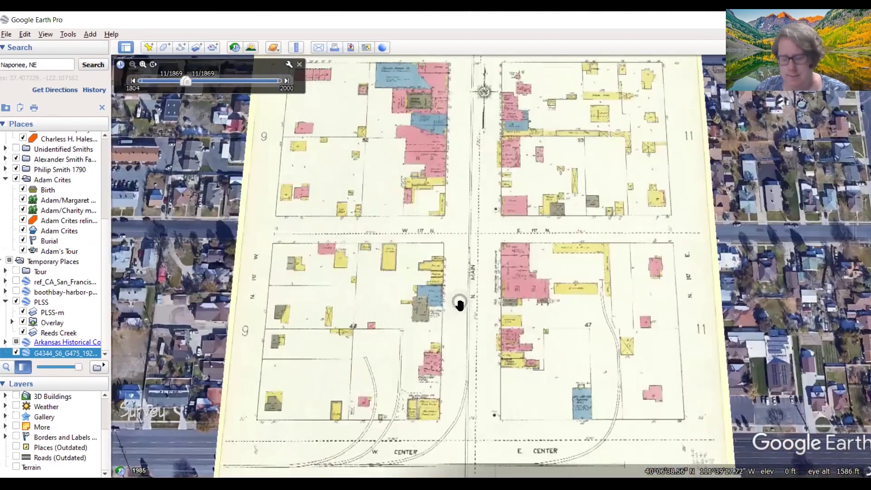
scroll(459, 303, up, 1)
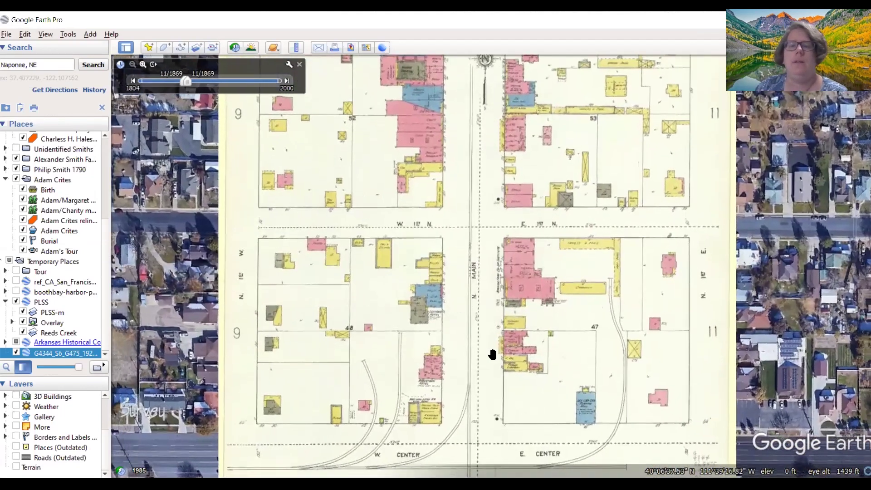
scroll(492, 354, up, 3)
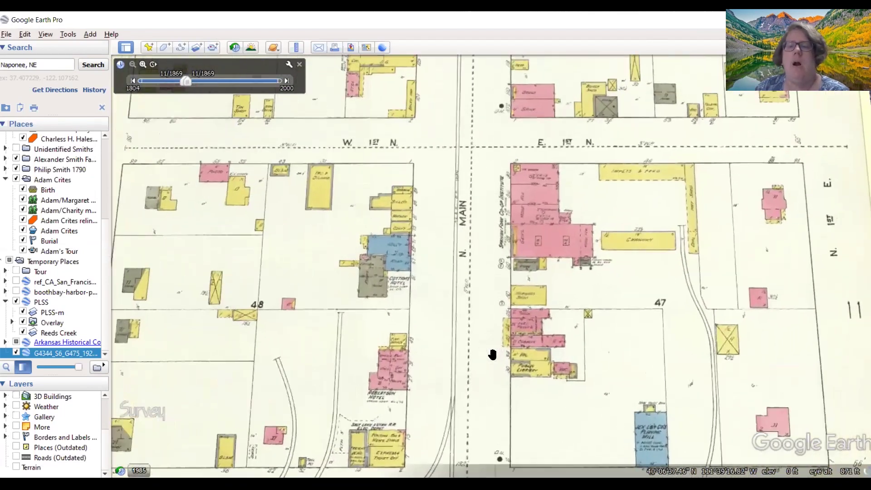
- Examine the building labels along N. Main south of 1st N., including the hotels, public library and Spanish Fork Co-op Institute
scroll(492, 354, up, 1)
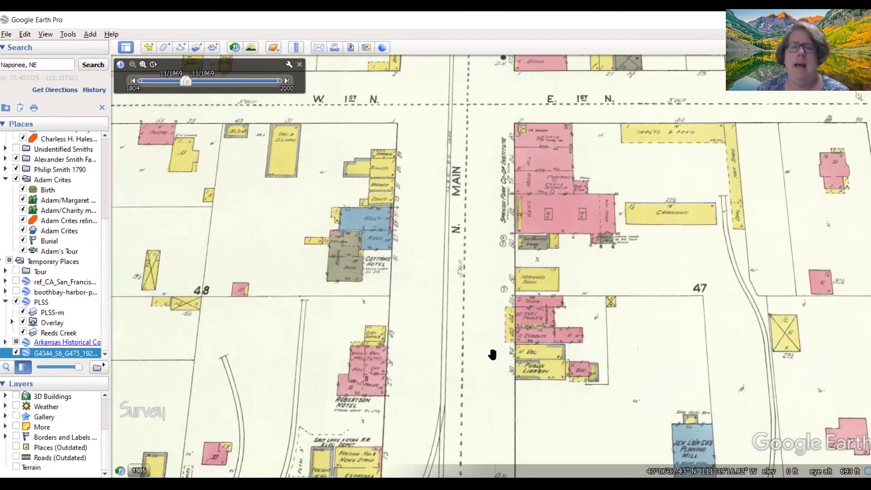
scroll(492, 353, up, 1)
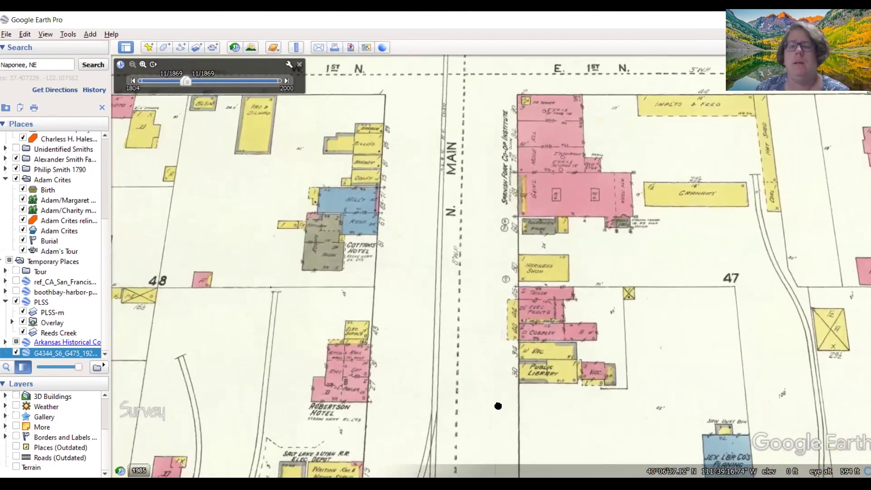
scroll(498, 407, up, 1)
scroll(485, 351, up, 1)
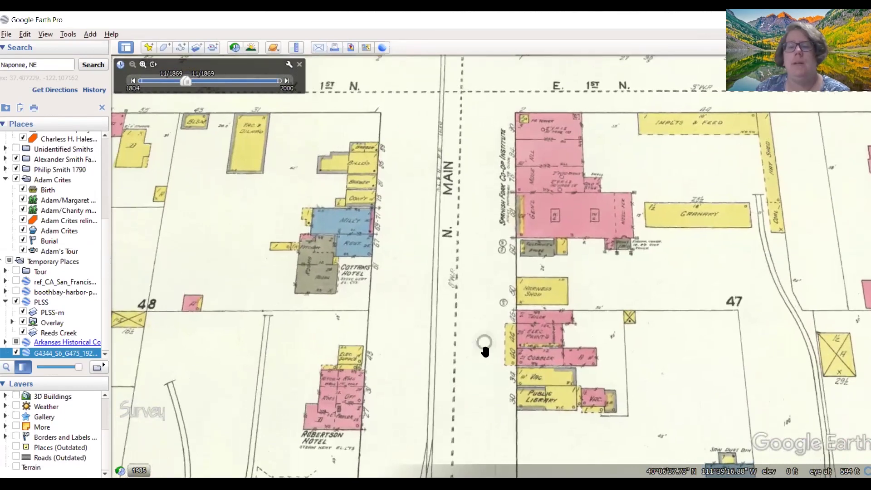
scroll(485, 352, up, 1)
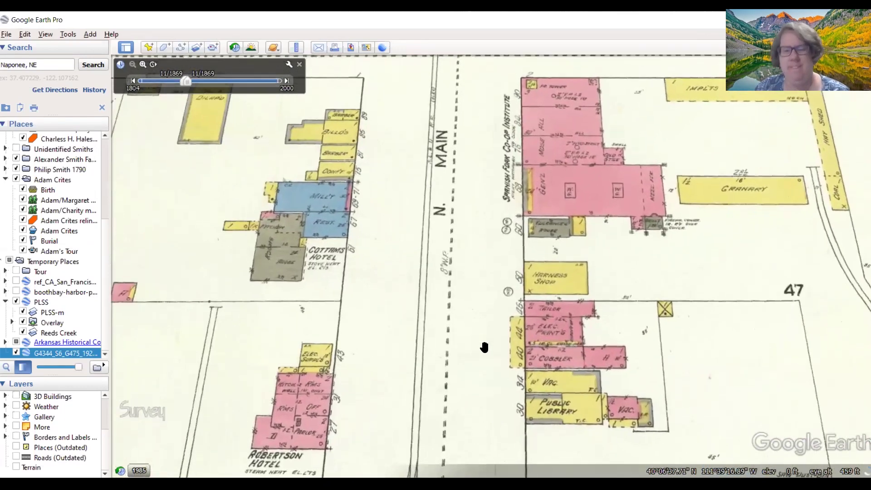
scroll(484, 352, up, 1)
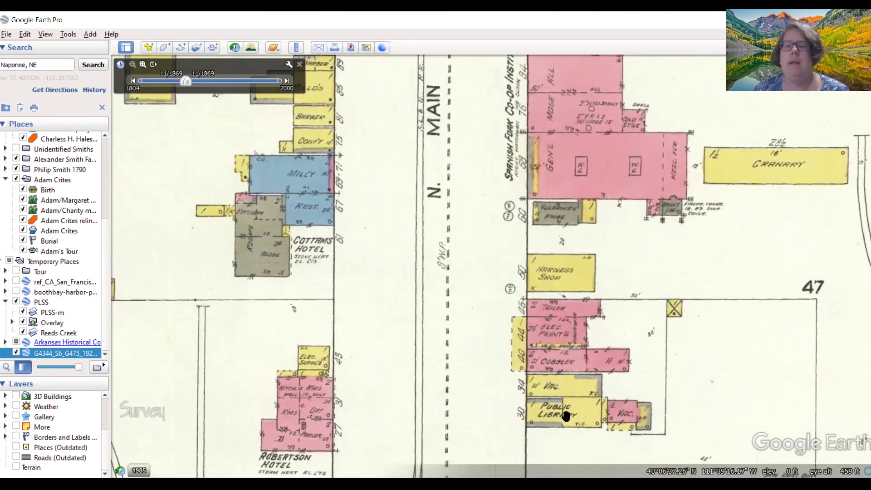
scroll(565, 415, up, 2)
drag(465, 252, 459, 429)
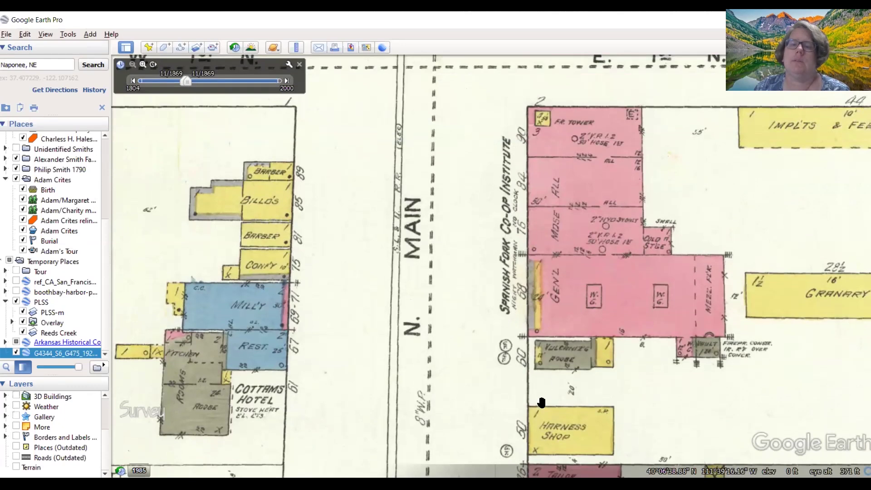
scroll(540, 384, up, 2)
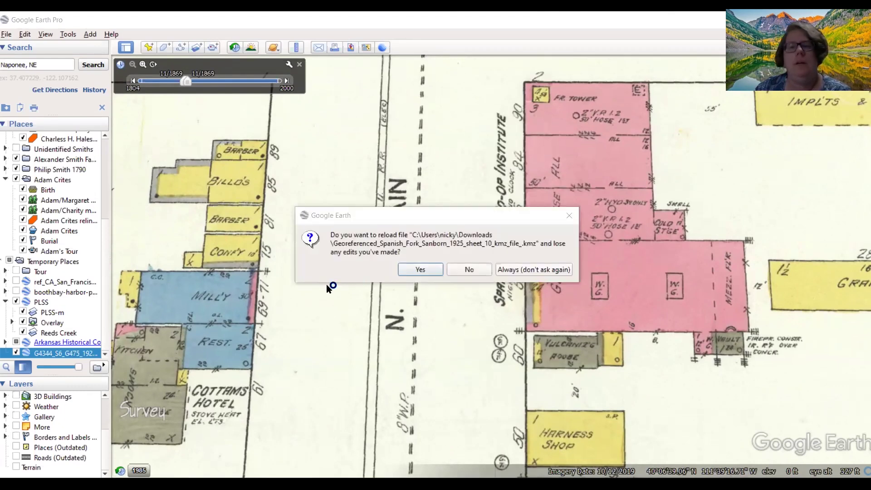
- Reload the sheet 10 KMZ file and examine the N. Main businesses in blocks 52 and 53 of the overlay
click(418, 269)
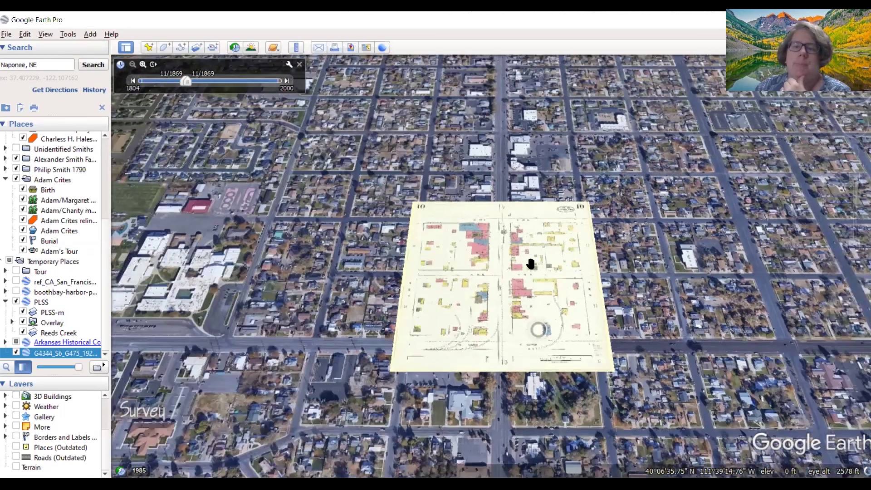
scroll(531, 263, down, 5)
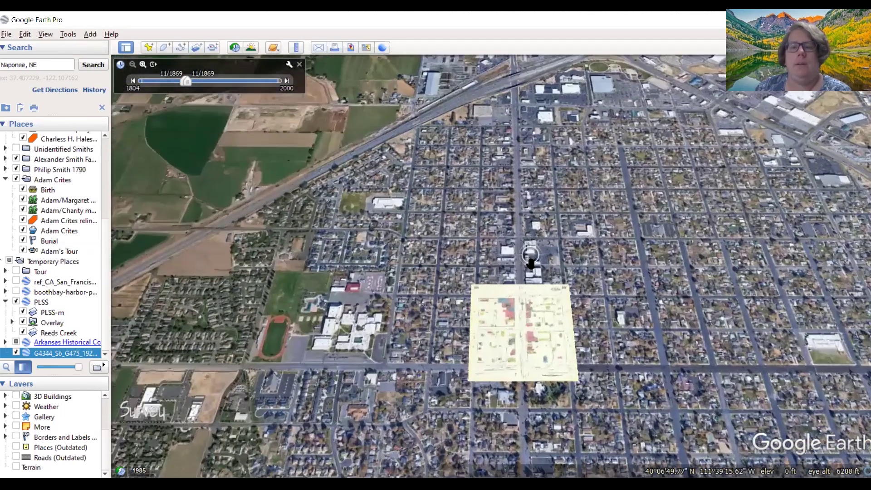
scroll(504, 267, up, 5)
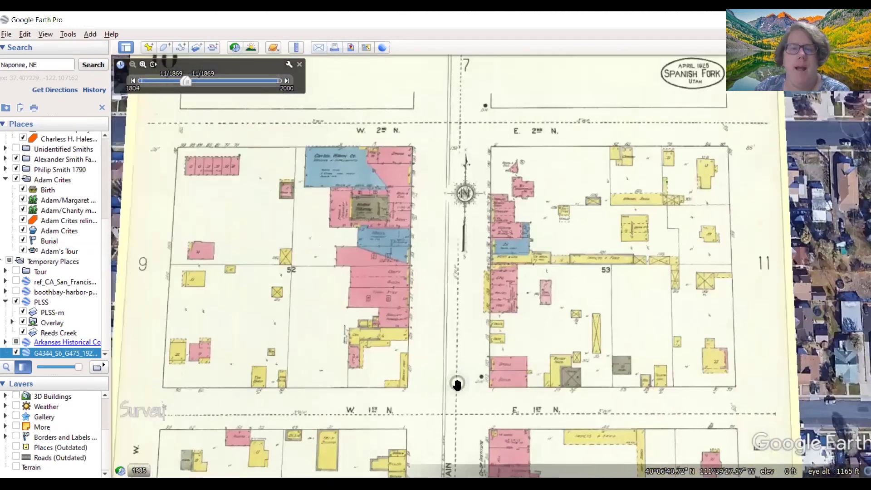
scroll(457, 384, up, 3)
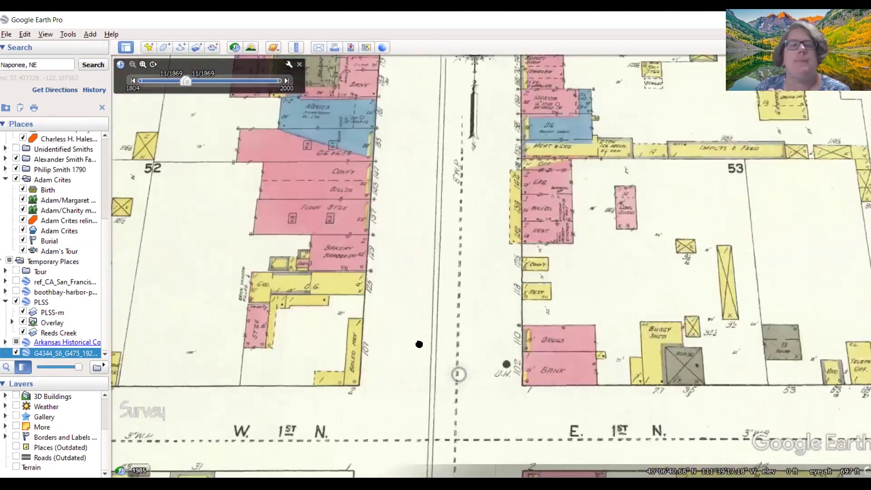
scroll(340, 304, up, 2)
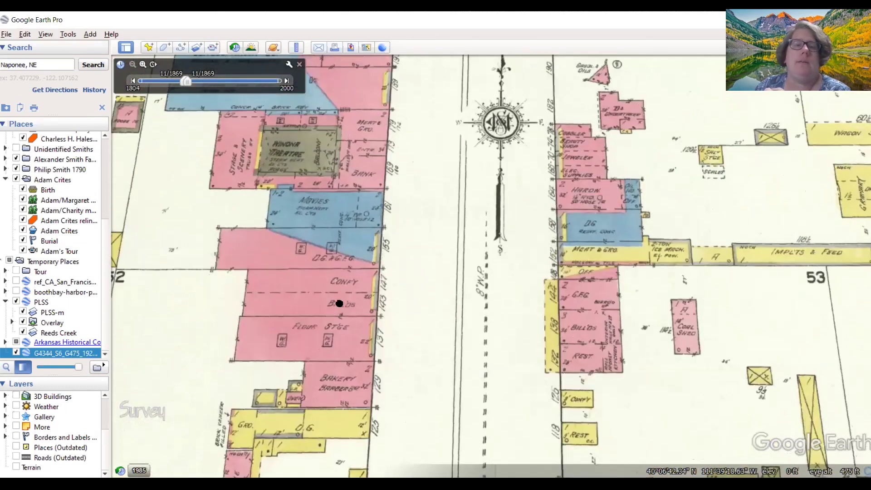
- Examine the N. Main businesses from the bakery up to Consol. Wagon Co. at W. 2nd N. on the sheet 10 overlay
drag(339, 303, 377, 363)
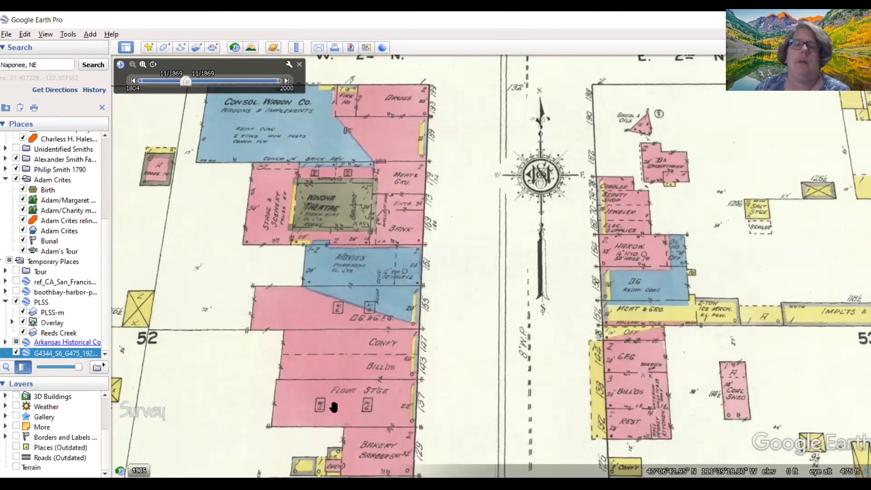
drag(377, 458, 401, 414)
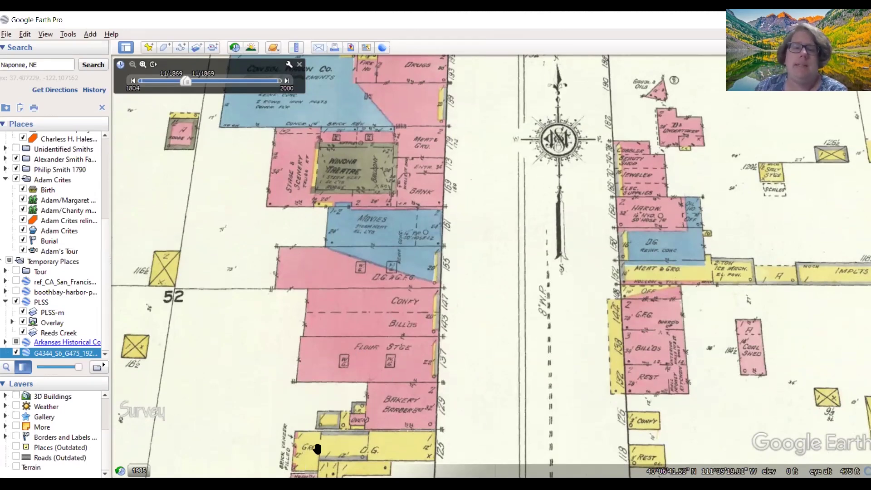
drag(407, 439, 418, 404)
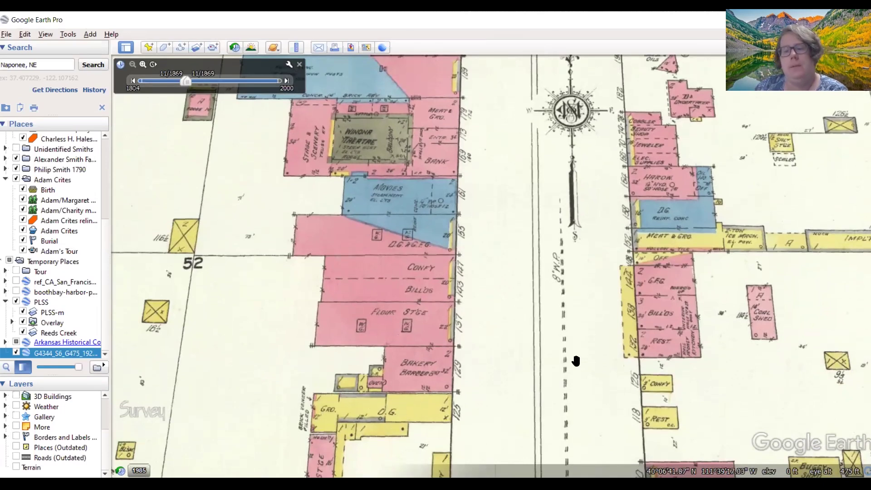
drag(554, 275, 524, 380)
drag(505, 207, 487, 304)
drag(202, 399, 197, 343)
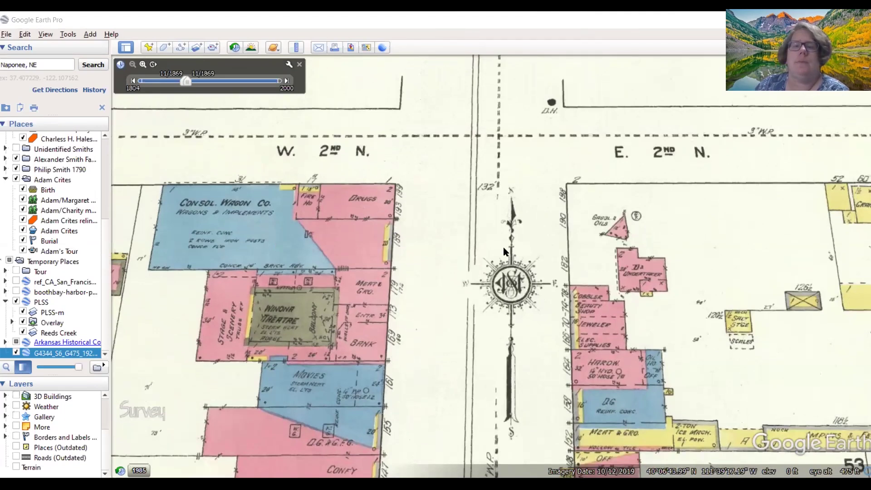
- Switch to File Explorer, go to the Desktop folder and open the "auto ad" image
key(alt+Tab)
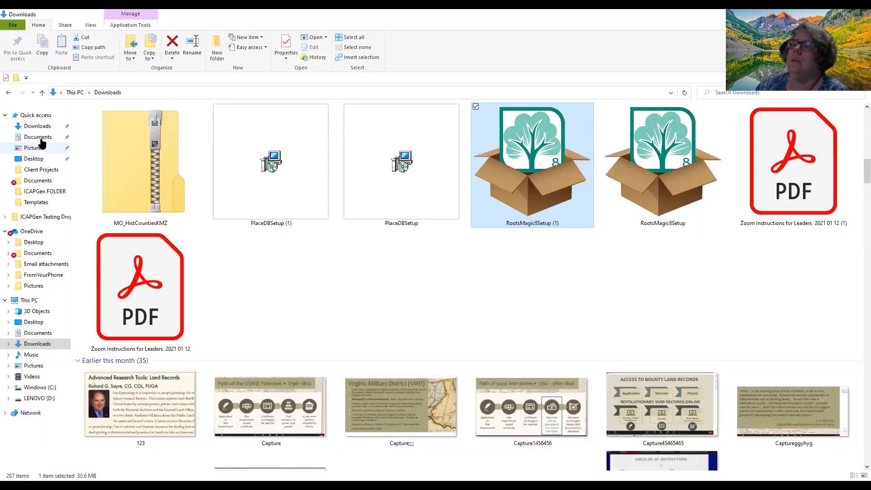
click(76, 93)
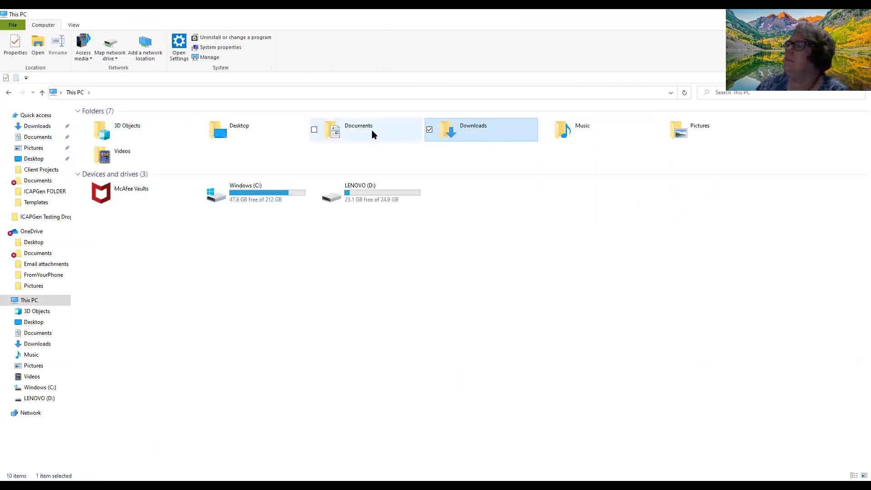
double_click(249, 129)
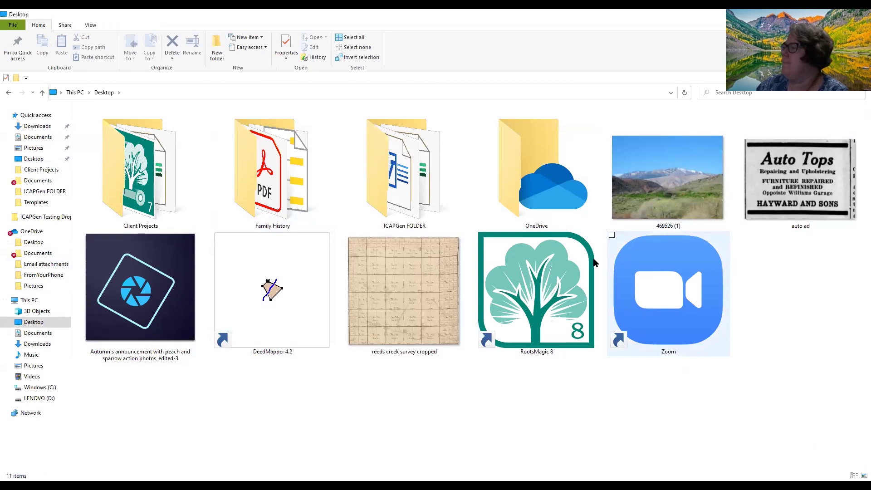
click(798, 192)
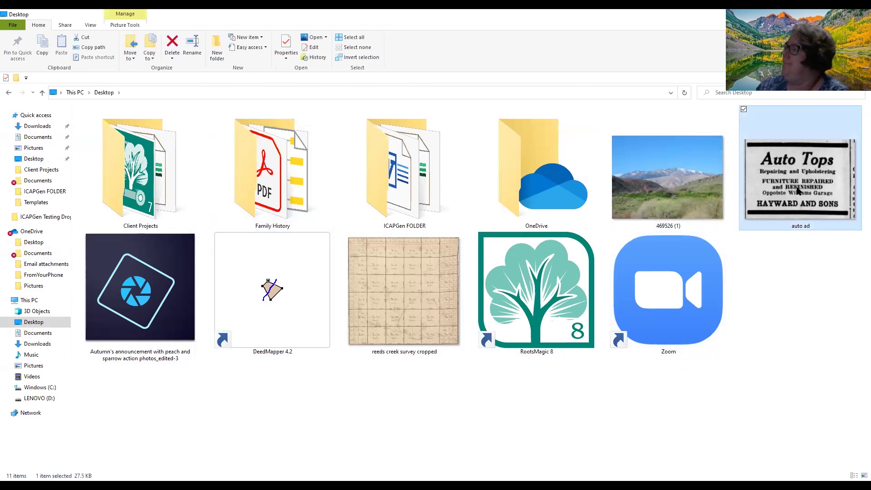
double_click(770, 206)
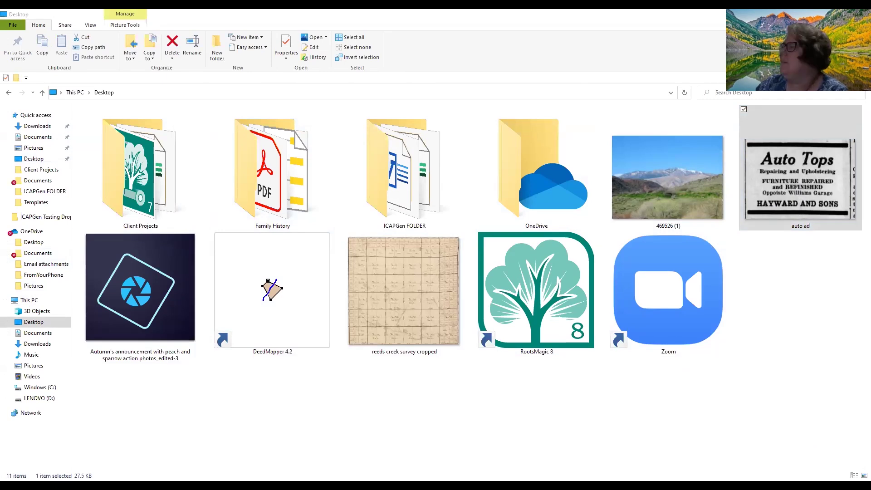
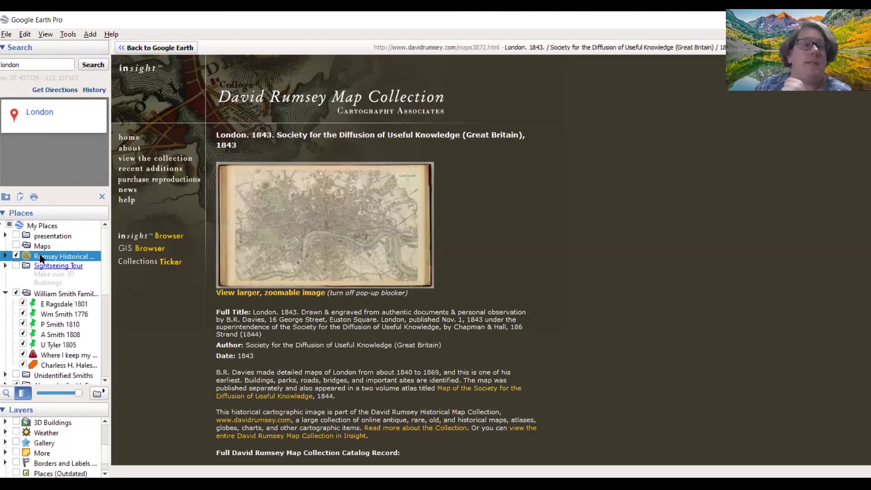
- Return to the globe, overlay the Rumsey London 1843 map and view the Thames near Westminster Bridge in close-up
click(148, 49)
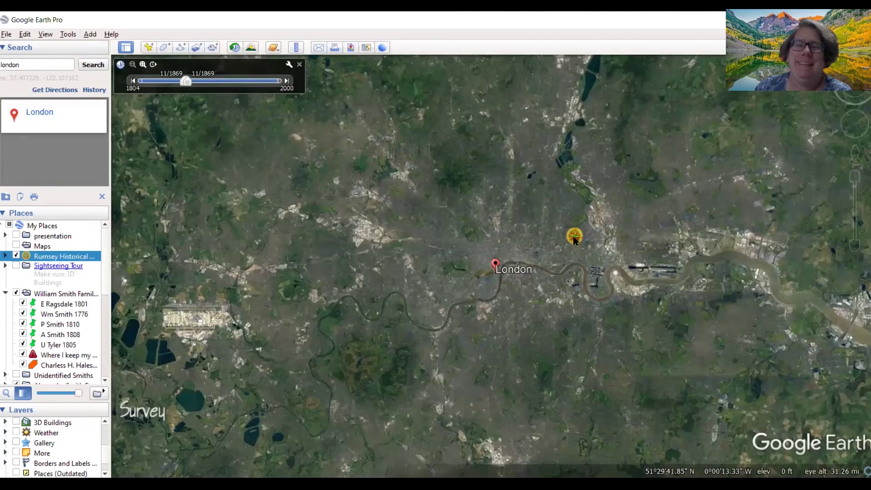
click(573, 235)
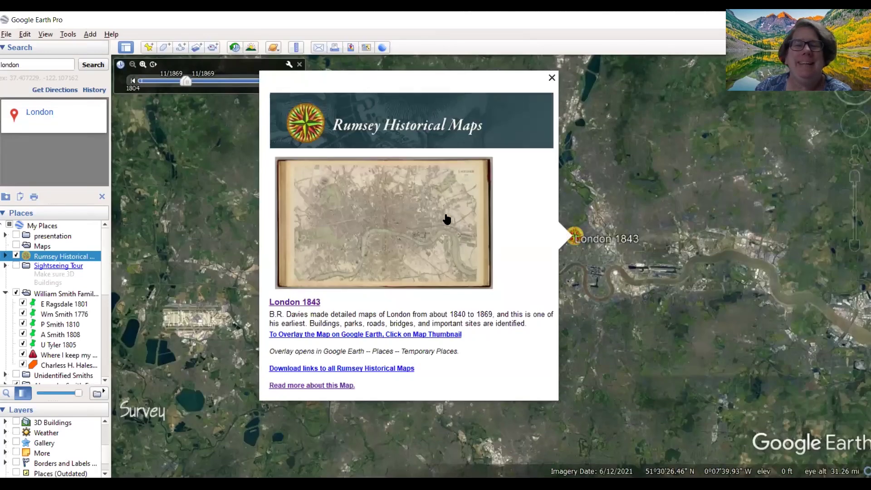
click(444, 217)
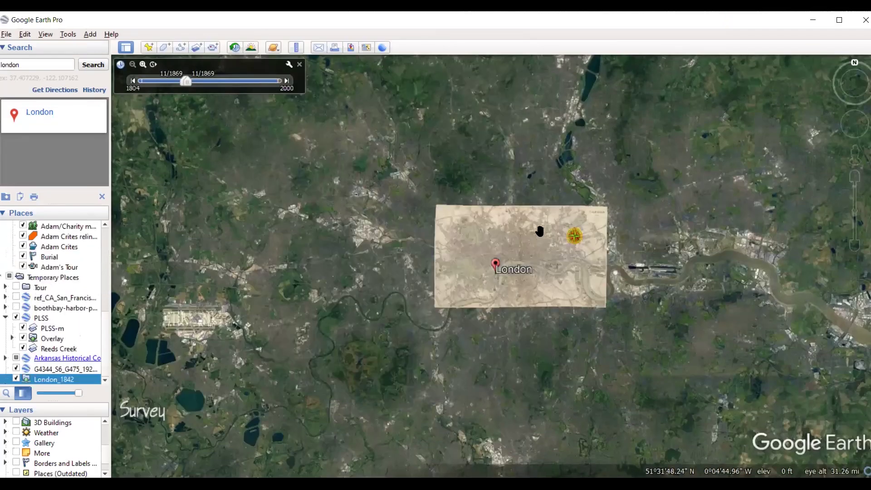
scroll(563, 236, up, 3)
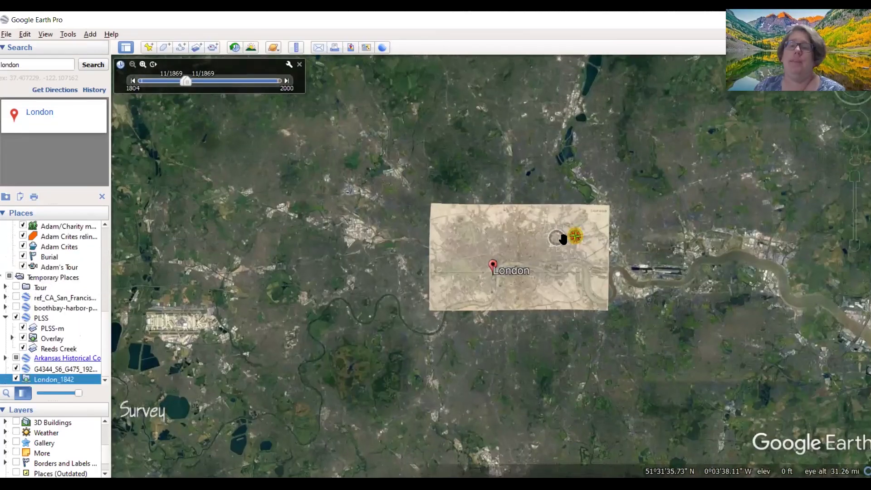
scroll(563, 237, up, 4)
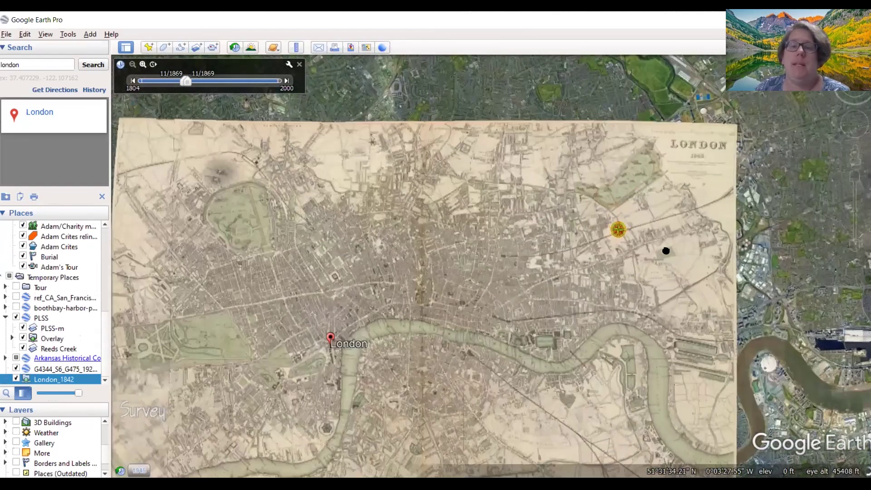
drag(665, 251, 696, 227)
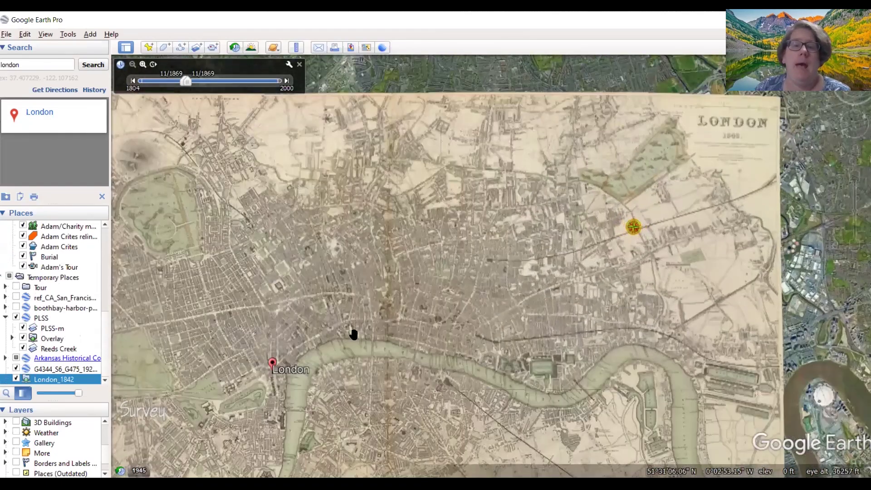
scroll(438, 329, up, 4)
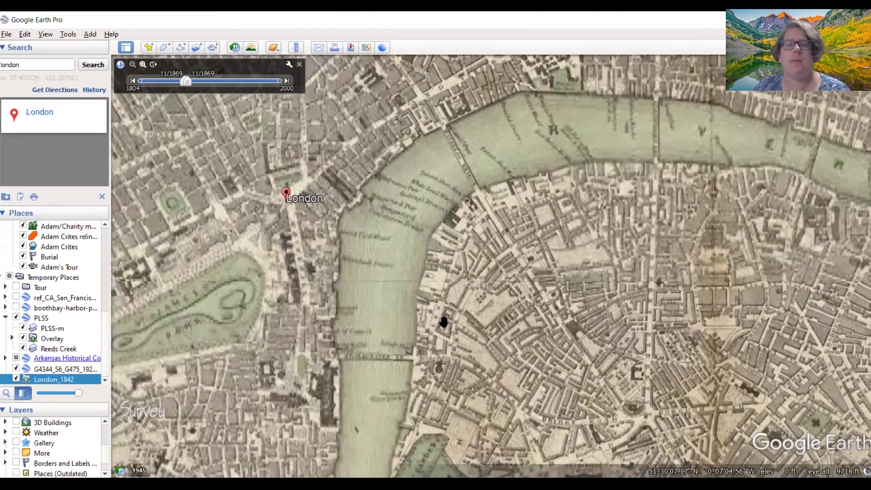
scroll(440, 325, up, 2)
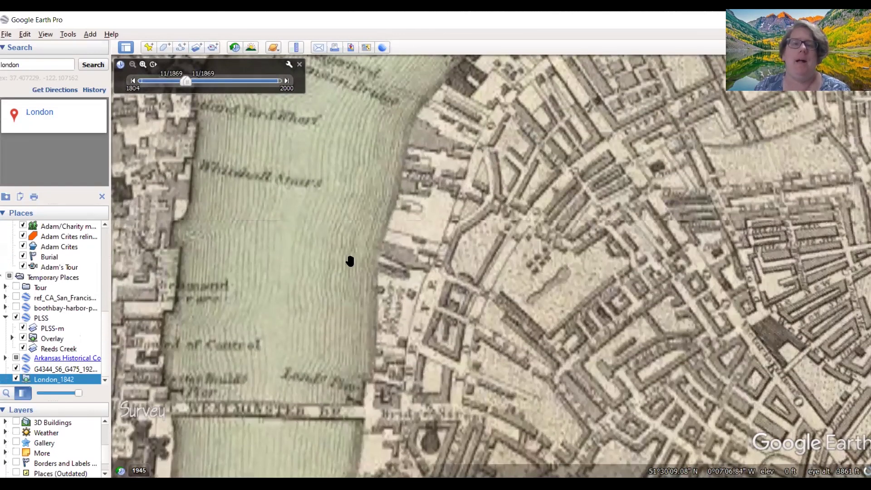
- Search for Mina Road, London, UK to locate the street on the historical map
double_click(39, 65)
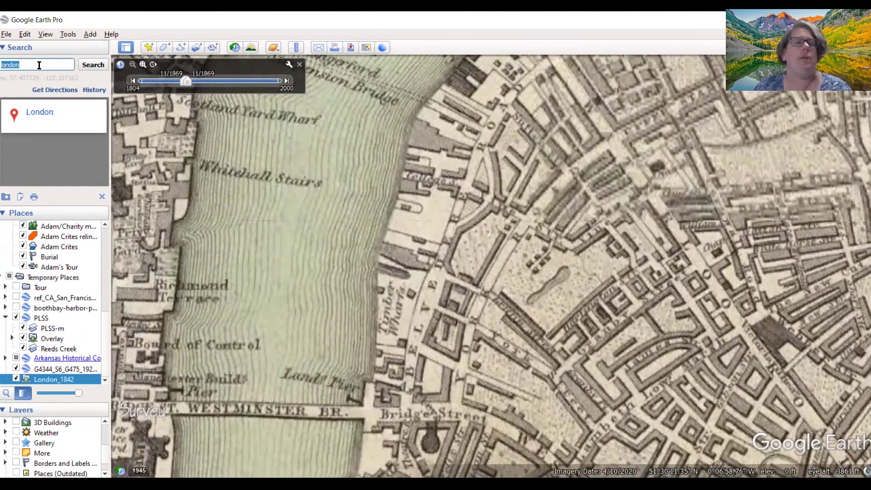
text(mina road)
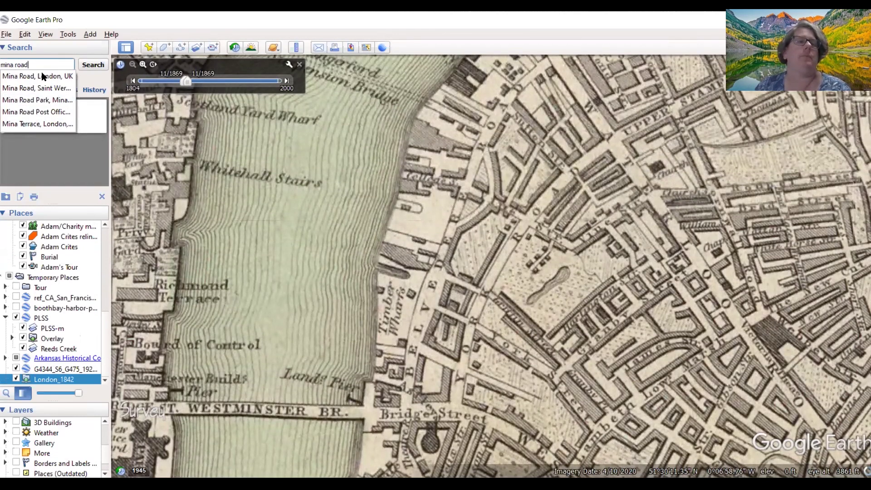
click(42, 76)
click(93, 64)
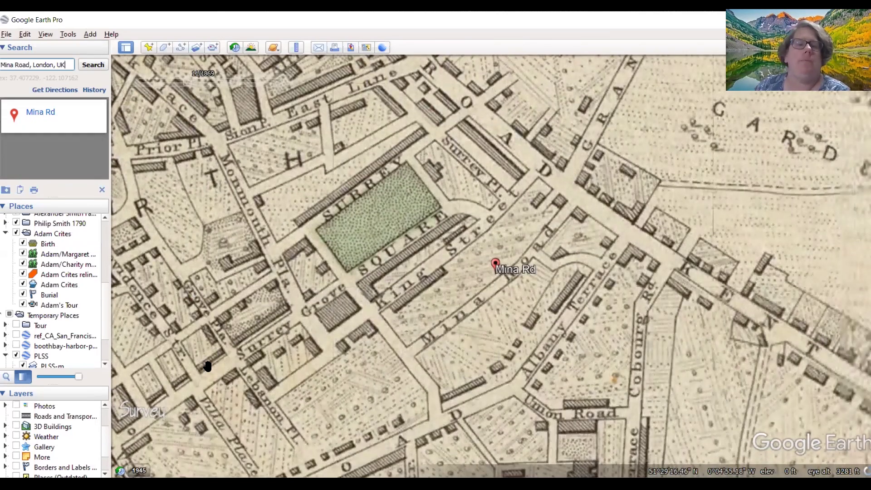
- Fade the historical London overlay to compare Mina Road with modern imagery and restore the overlay to full opacity
click(63, 376)
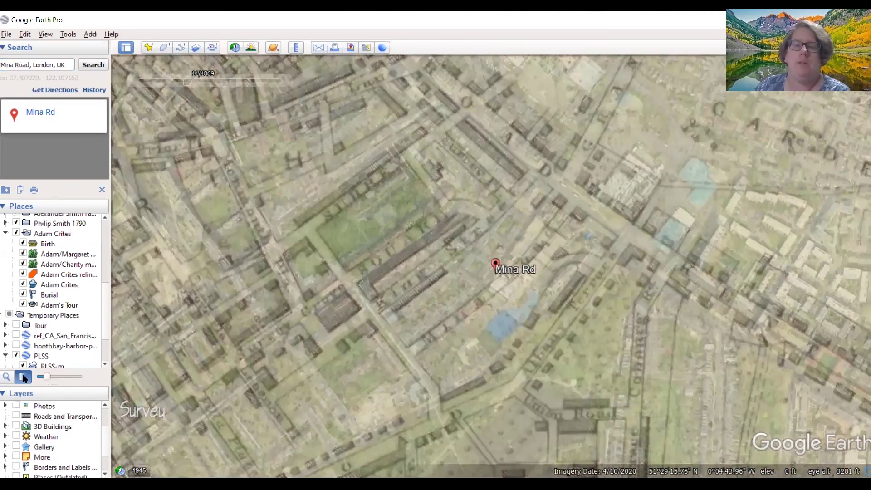
click(23, 378)
click(78, 377)
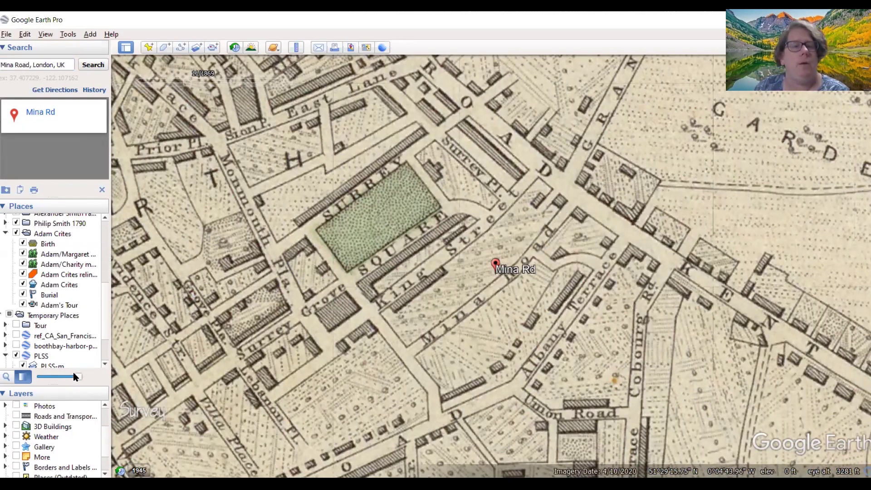
mouse_move(76, 377)
mouse_down()
mouse_move(6, 388)
mouse_move(83, 385)
mouse_up()
- Overlay the Rumsey Rhein-Province 1846 map from its marker in western Germany
scroll(350, 249, down, 2)
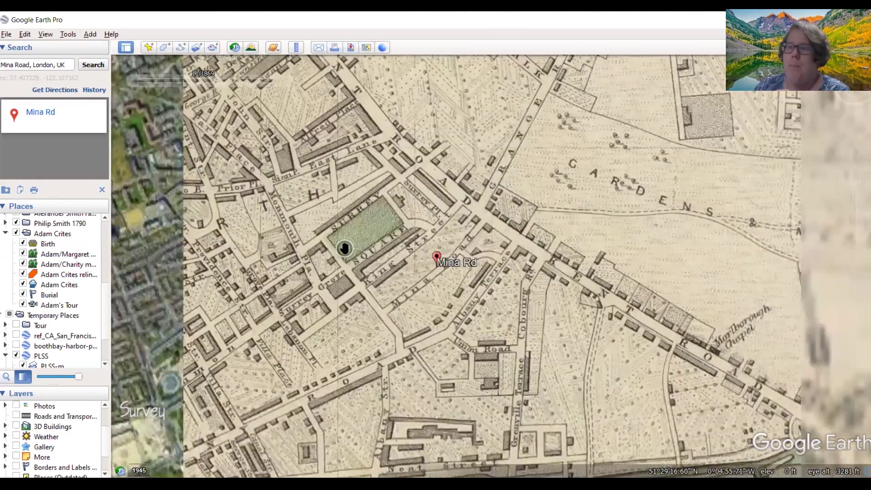
scroll(344, 249, down, 5)
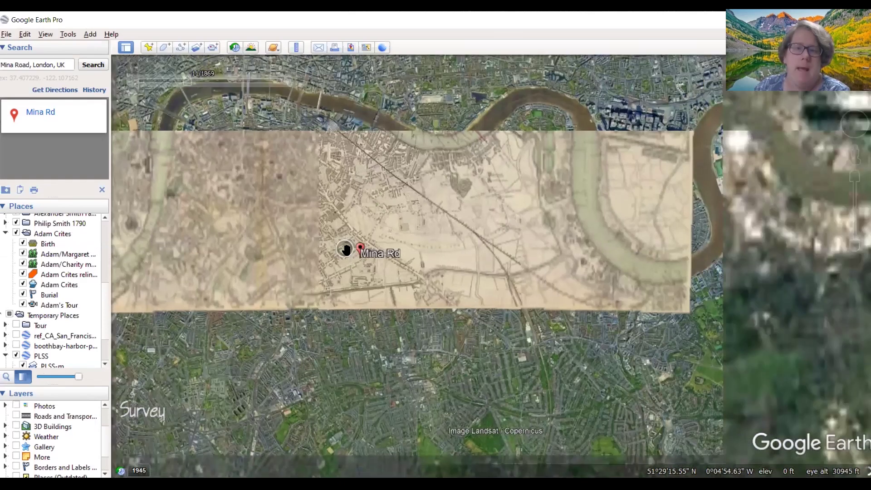
scroll(345, 248, down, 5)
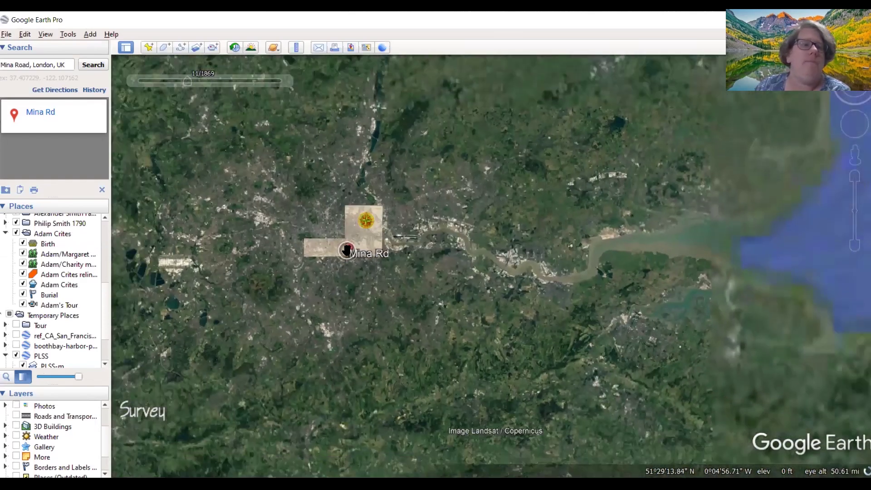
scroll(347, 250, down, 6)
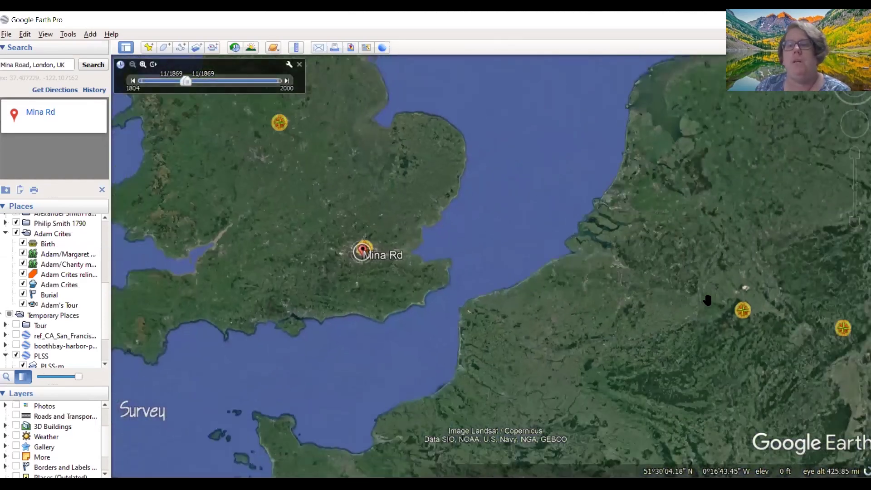
click(704, 304)
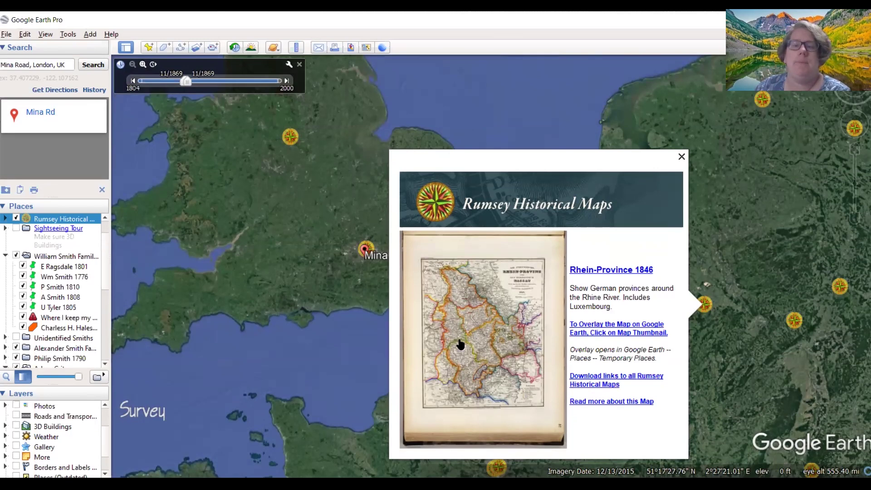
click(484, 326)
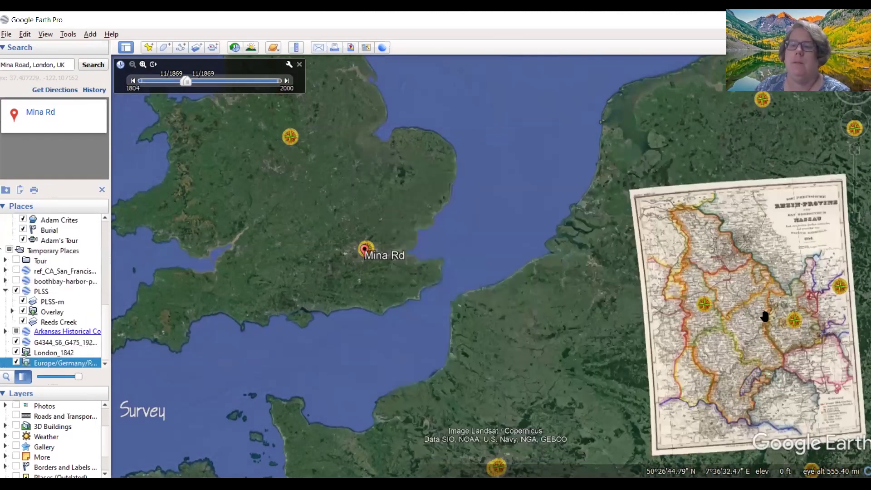
- Examine the towns and province borders around Aachen and Köln on the Rhein-Province overlay
scroll(754, 272, up, 2)
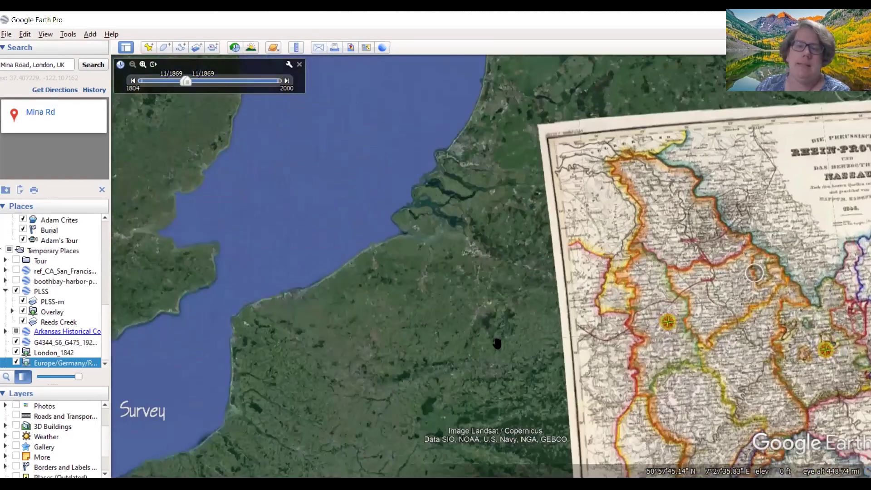
scroll(754, 272, up, 4)
drag(465, 377, 431, 261)
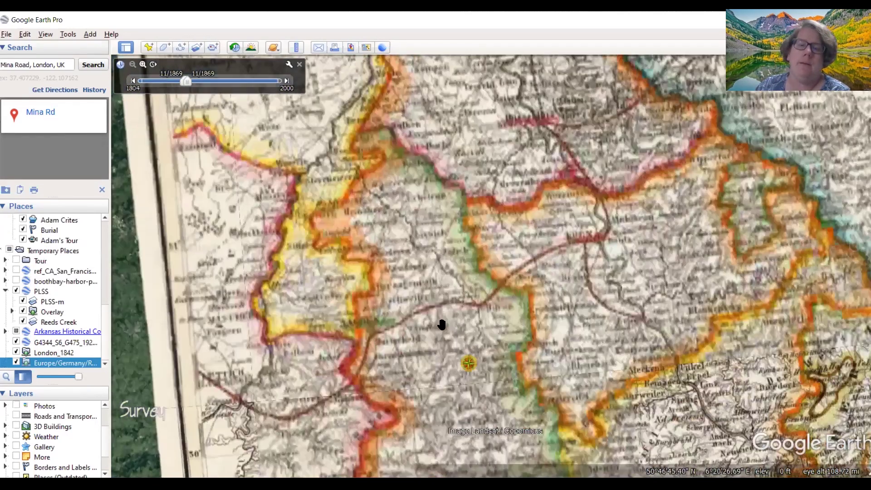
scroll(496, 348, up, 2)
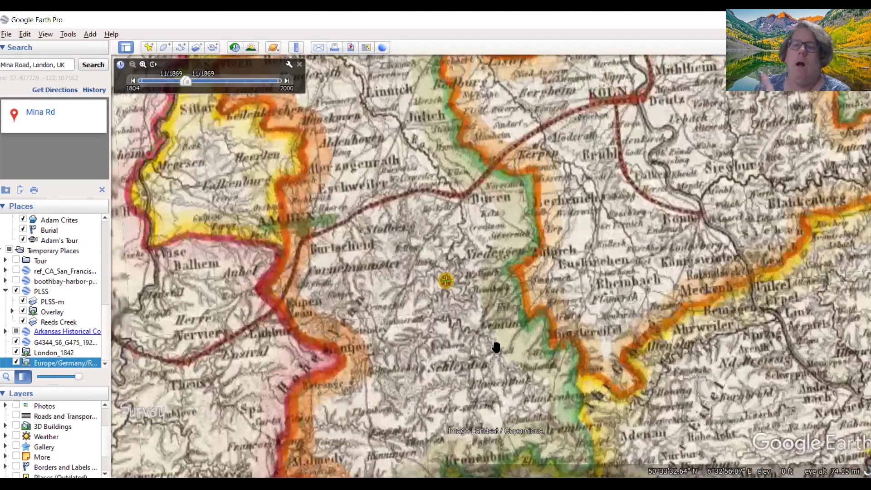
scroll(496, 347, down, 1)
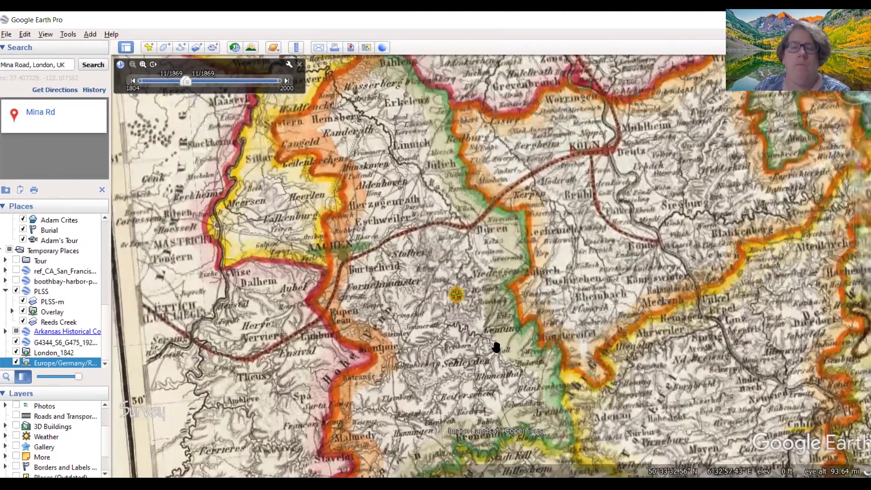
scroll(496, 347, down, 2)
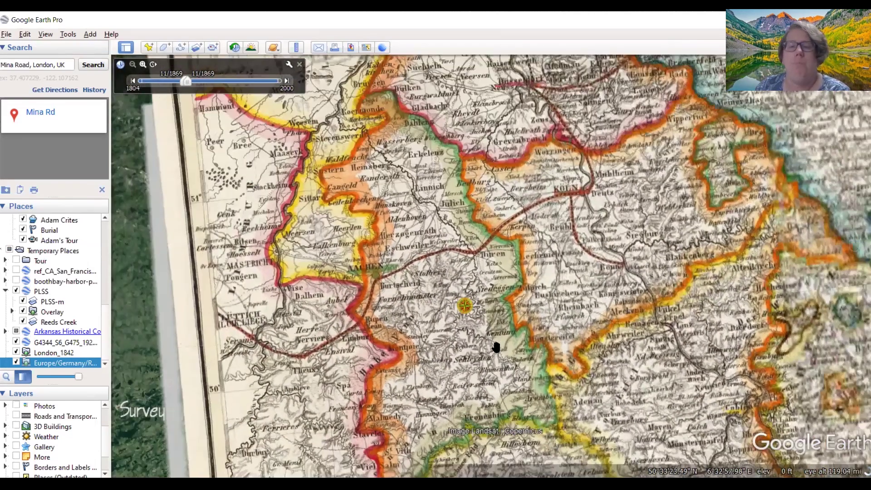
scroll(496, 347, down, 2)
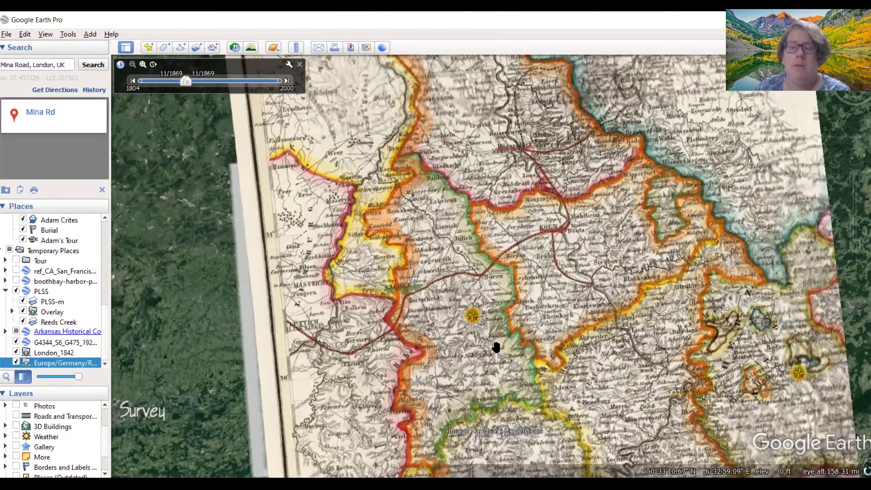
scroll(496, 347, down, 3)
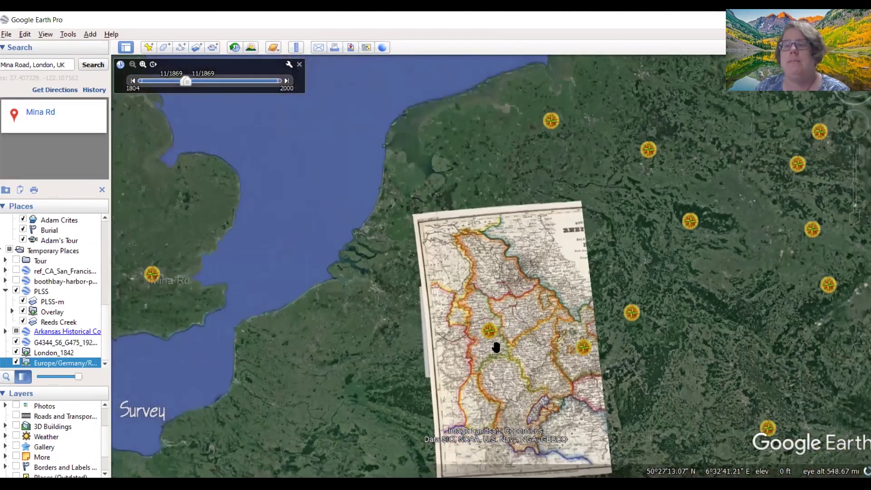
- View the spread of Rumsey map markers across Germany, France and the British Isles
scroll(496, 347, down, 2)
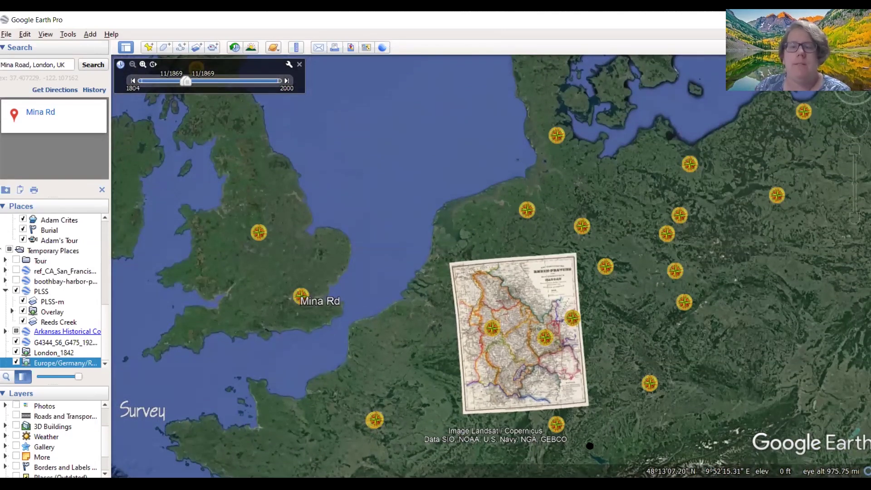
drag(589, 446, 570, 460)
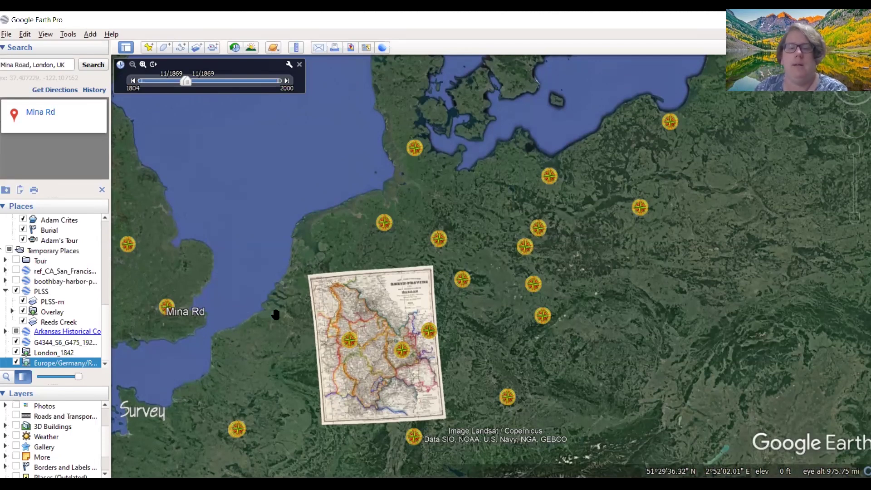
drag(640, 260, 725, 230)
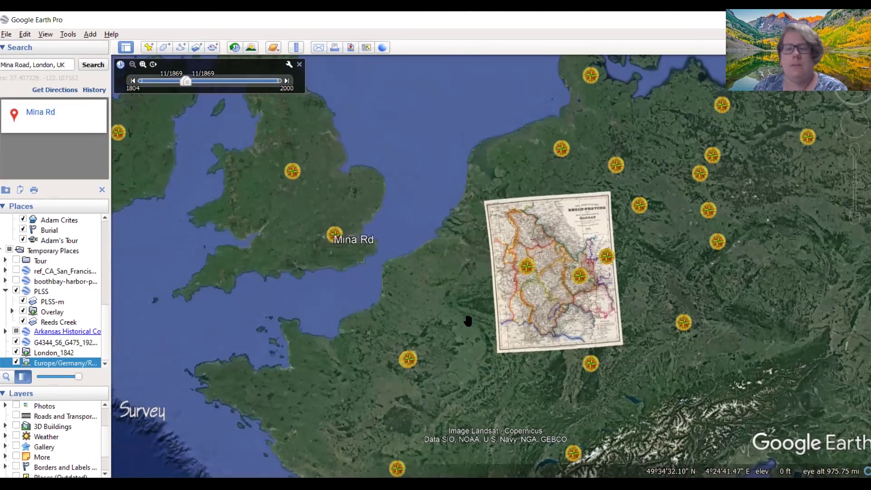
scroll(468, 320, down, 1)
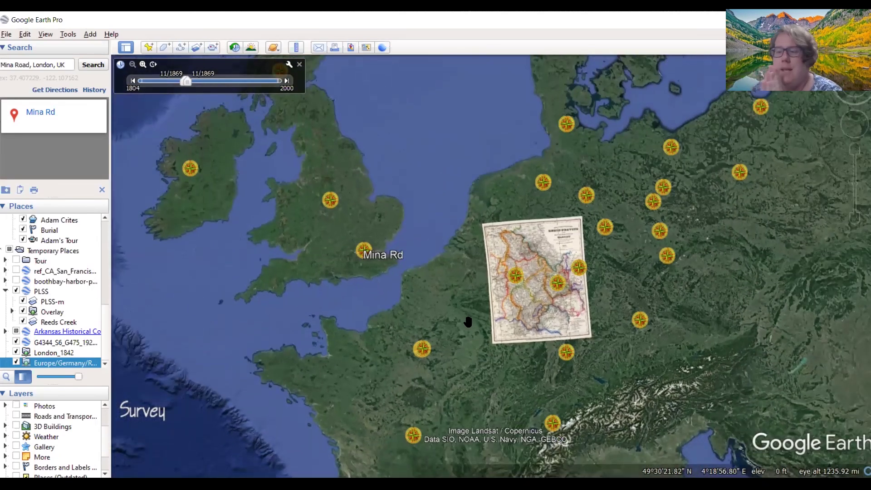